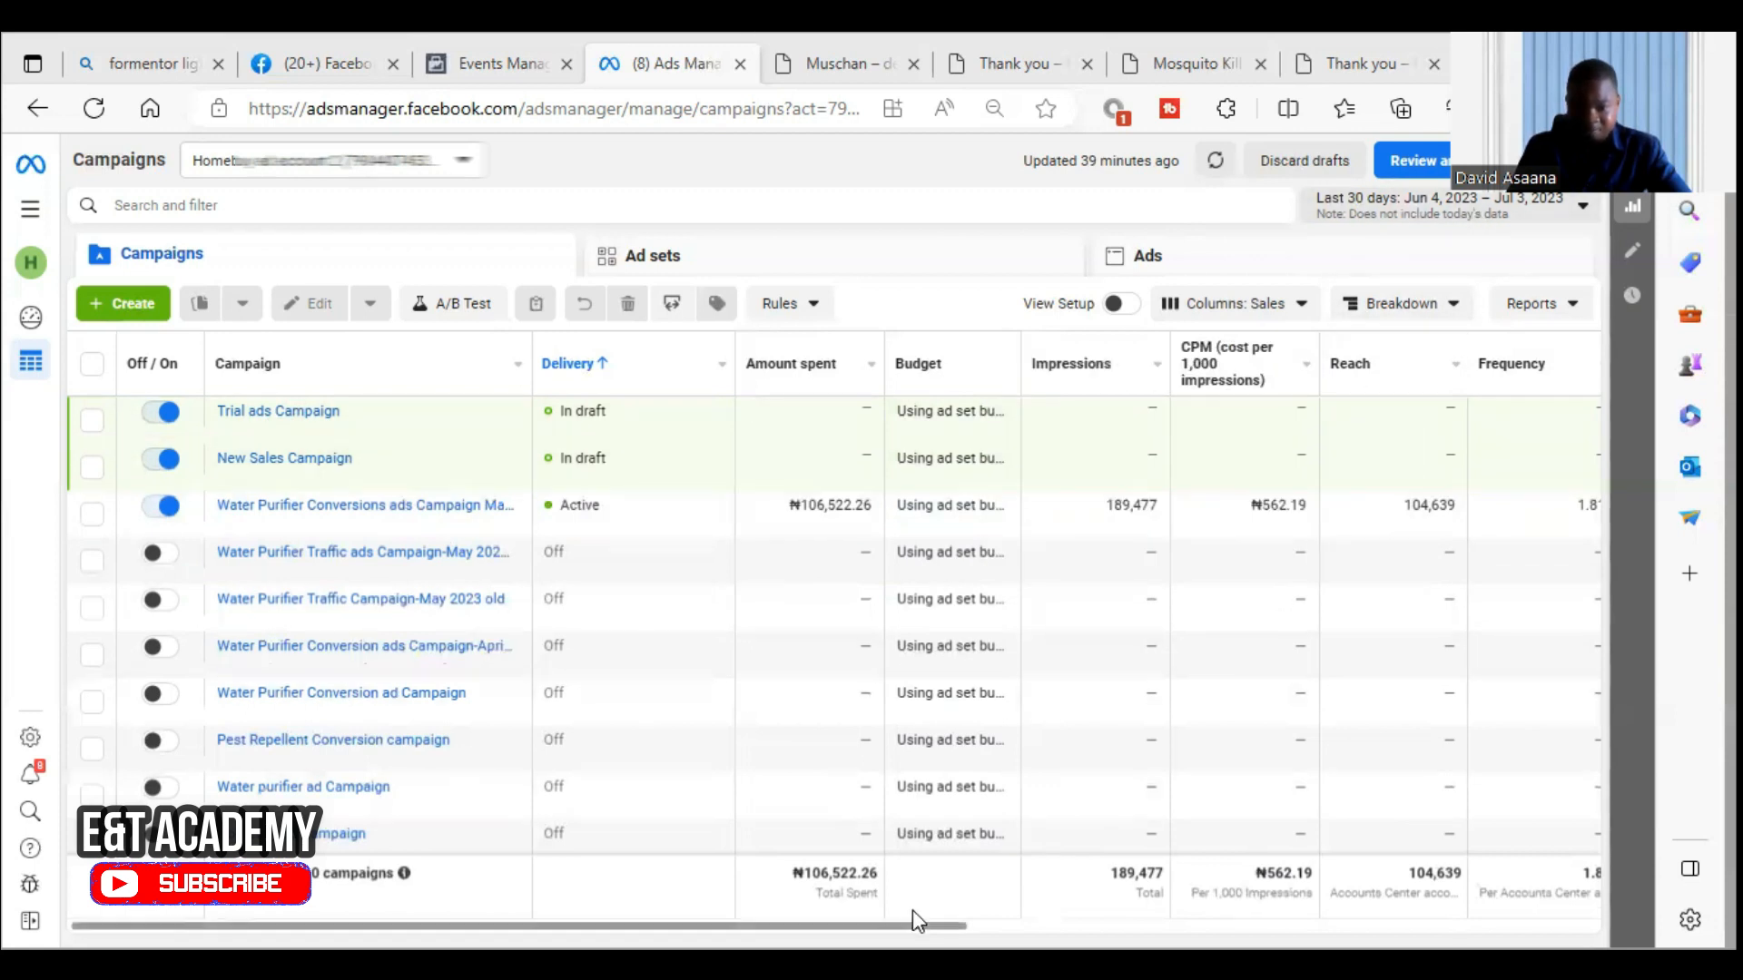
Examine the Results column for the active Water Purifier Conversions campaign.
left_click_drag(912, 910, 1494, 908)
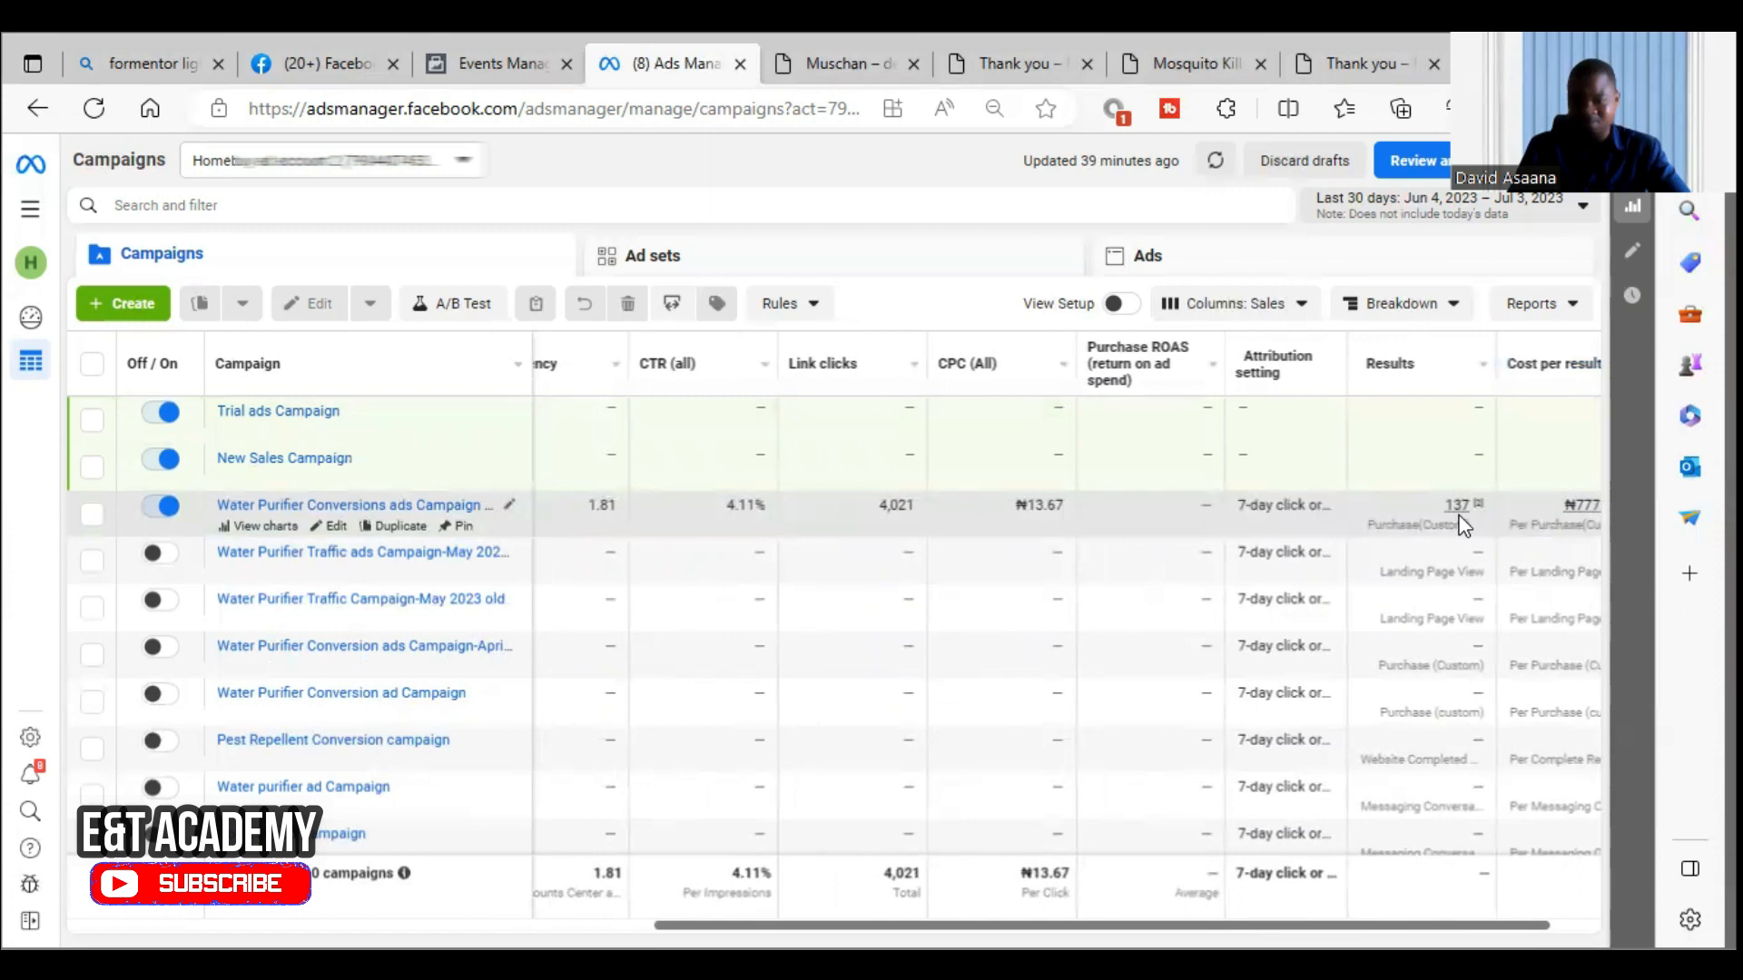
mouse_move(1460, 510)
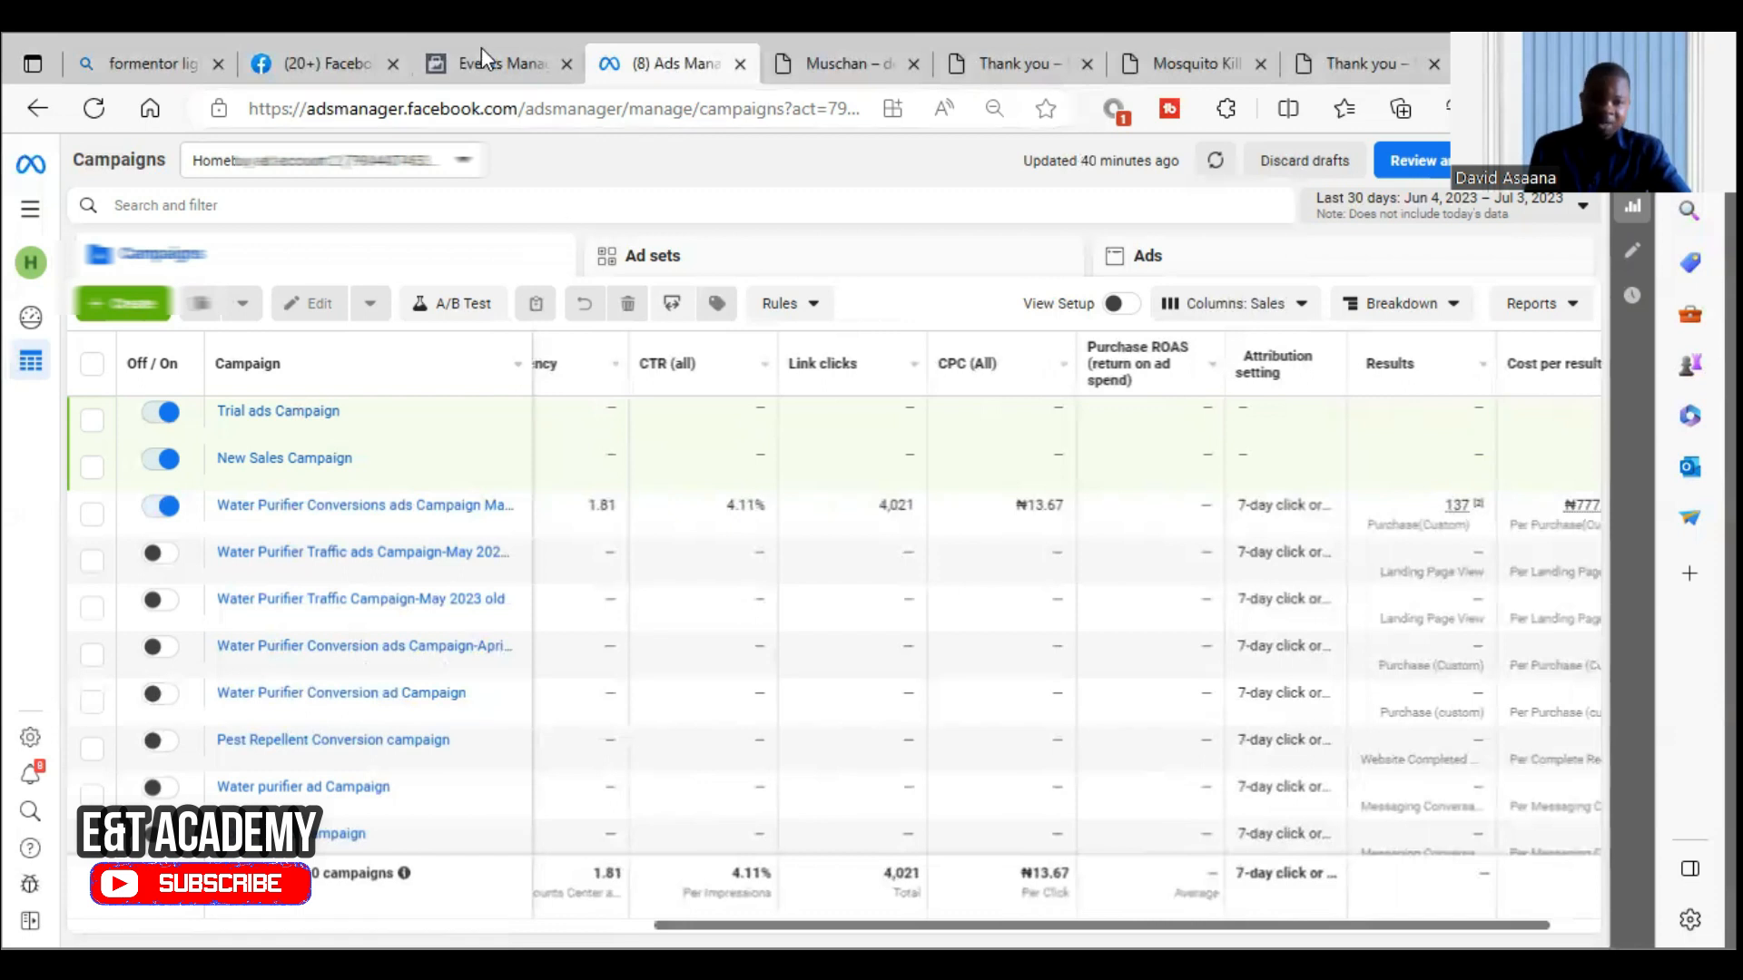
Switch to Events Manager and view its overview page.
left_click(492, 71)
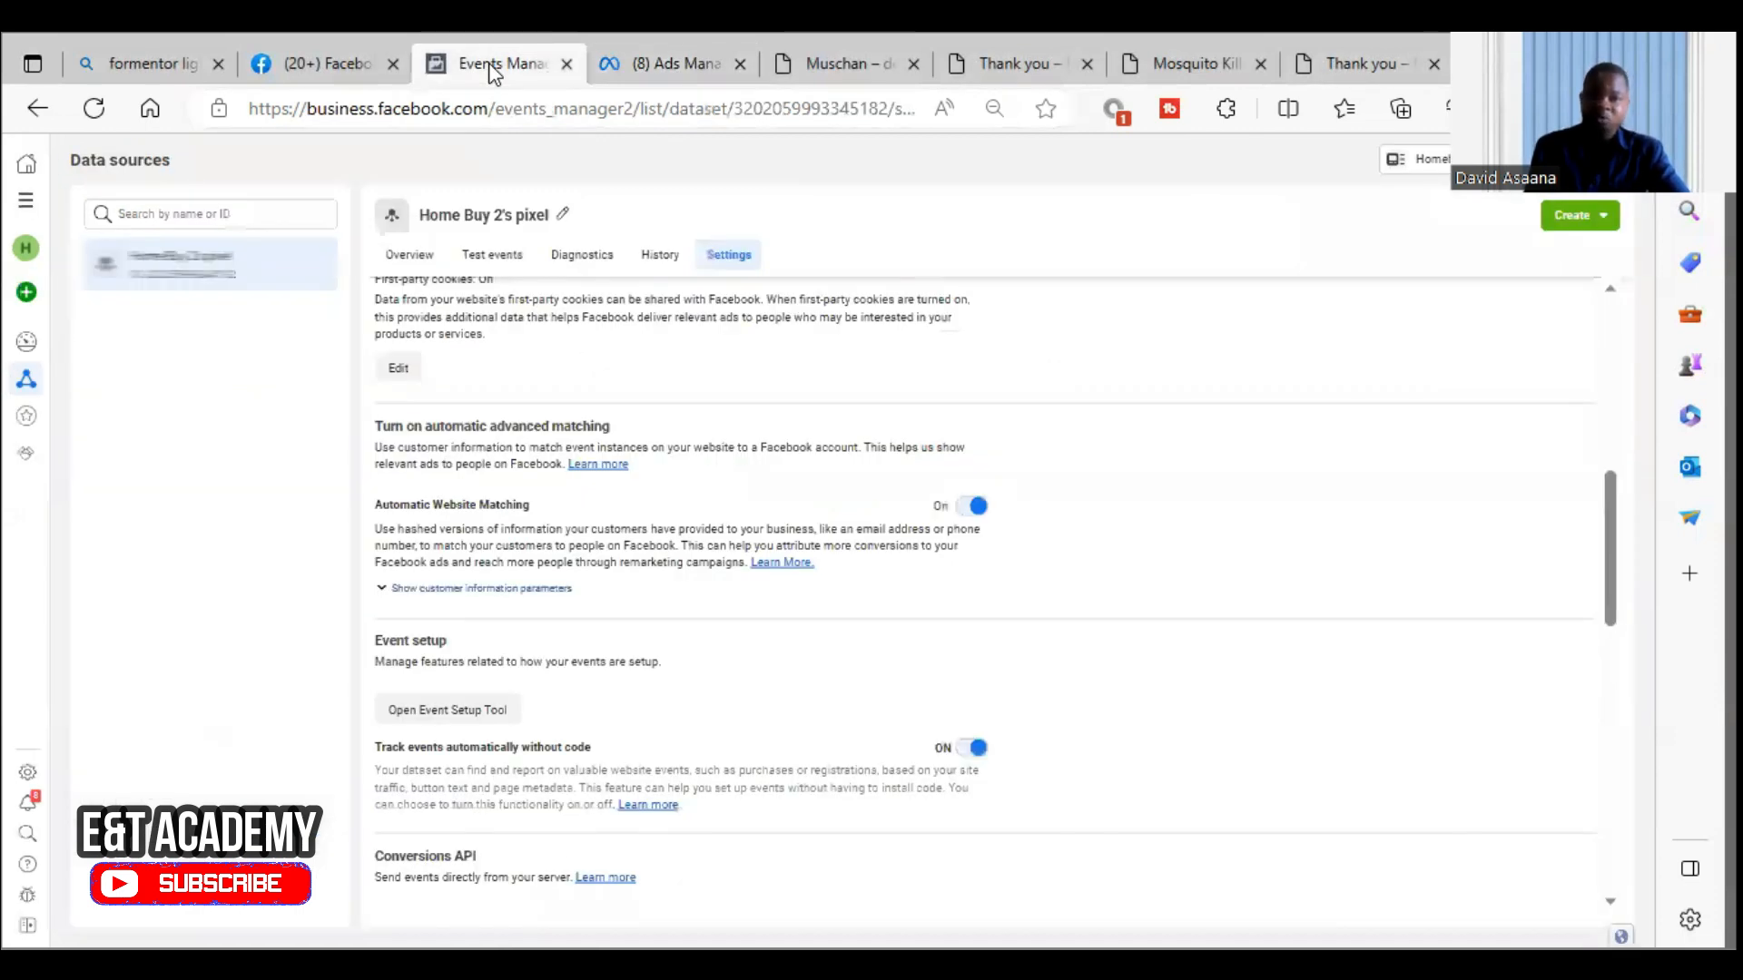
left_click(653, 62)
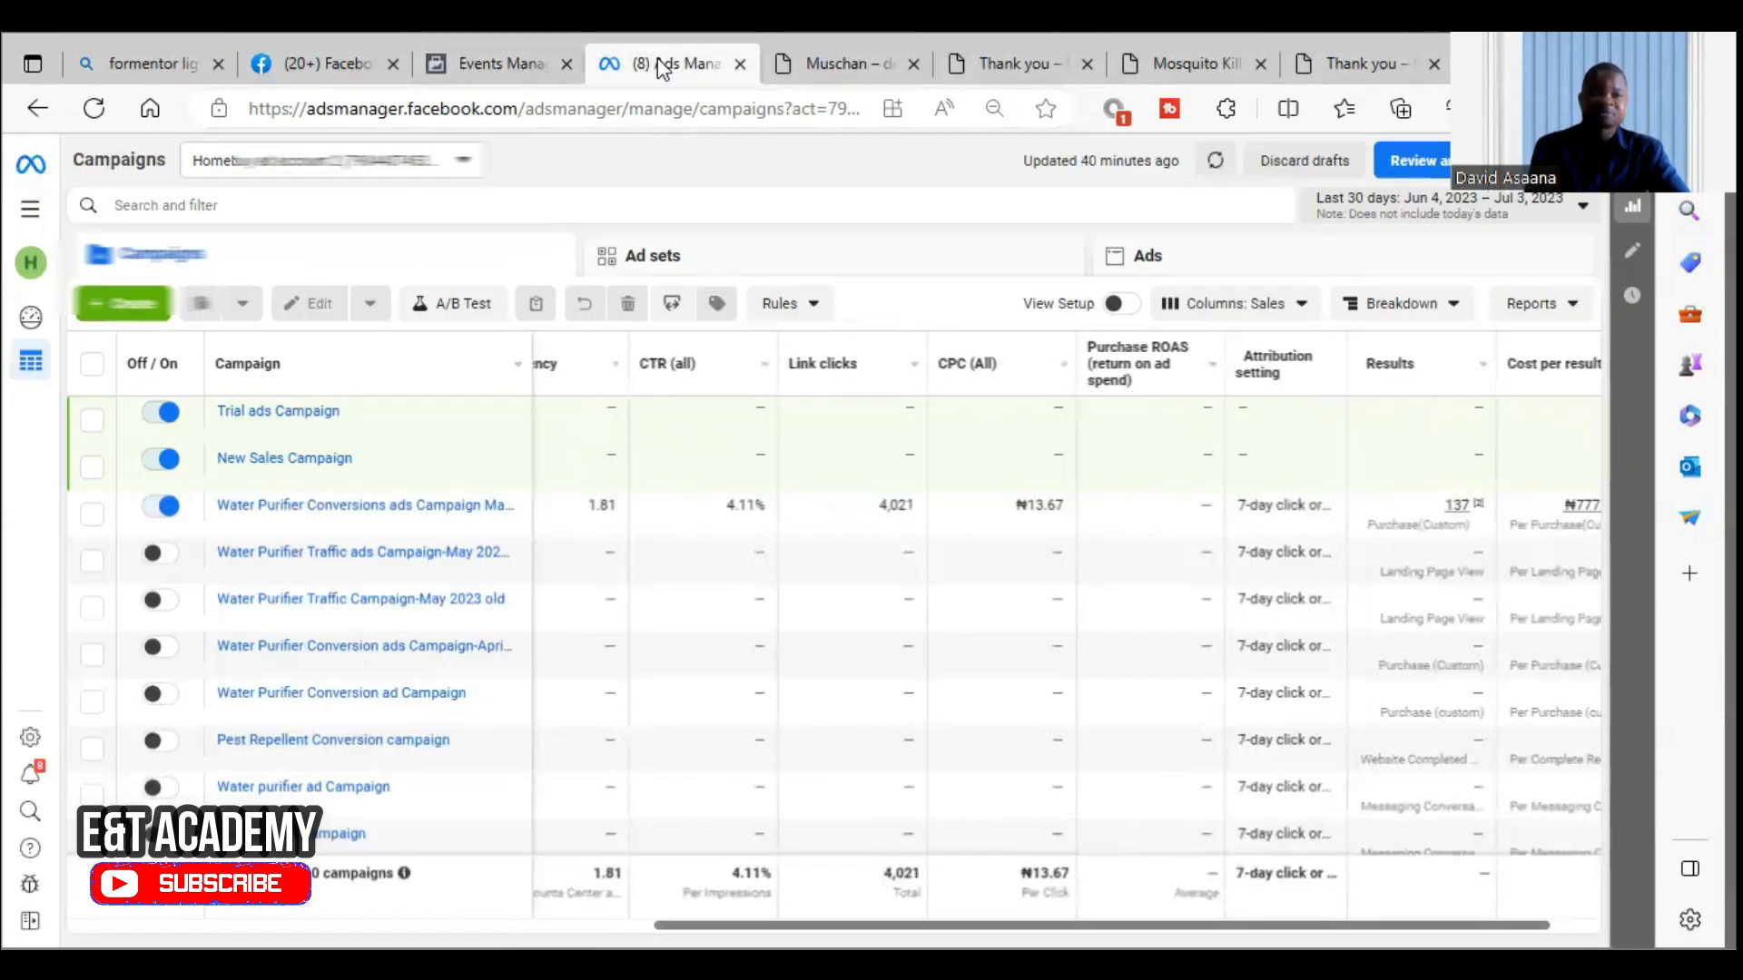
left_click(30, 209)
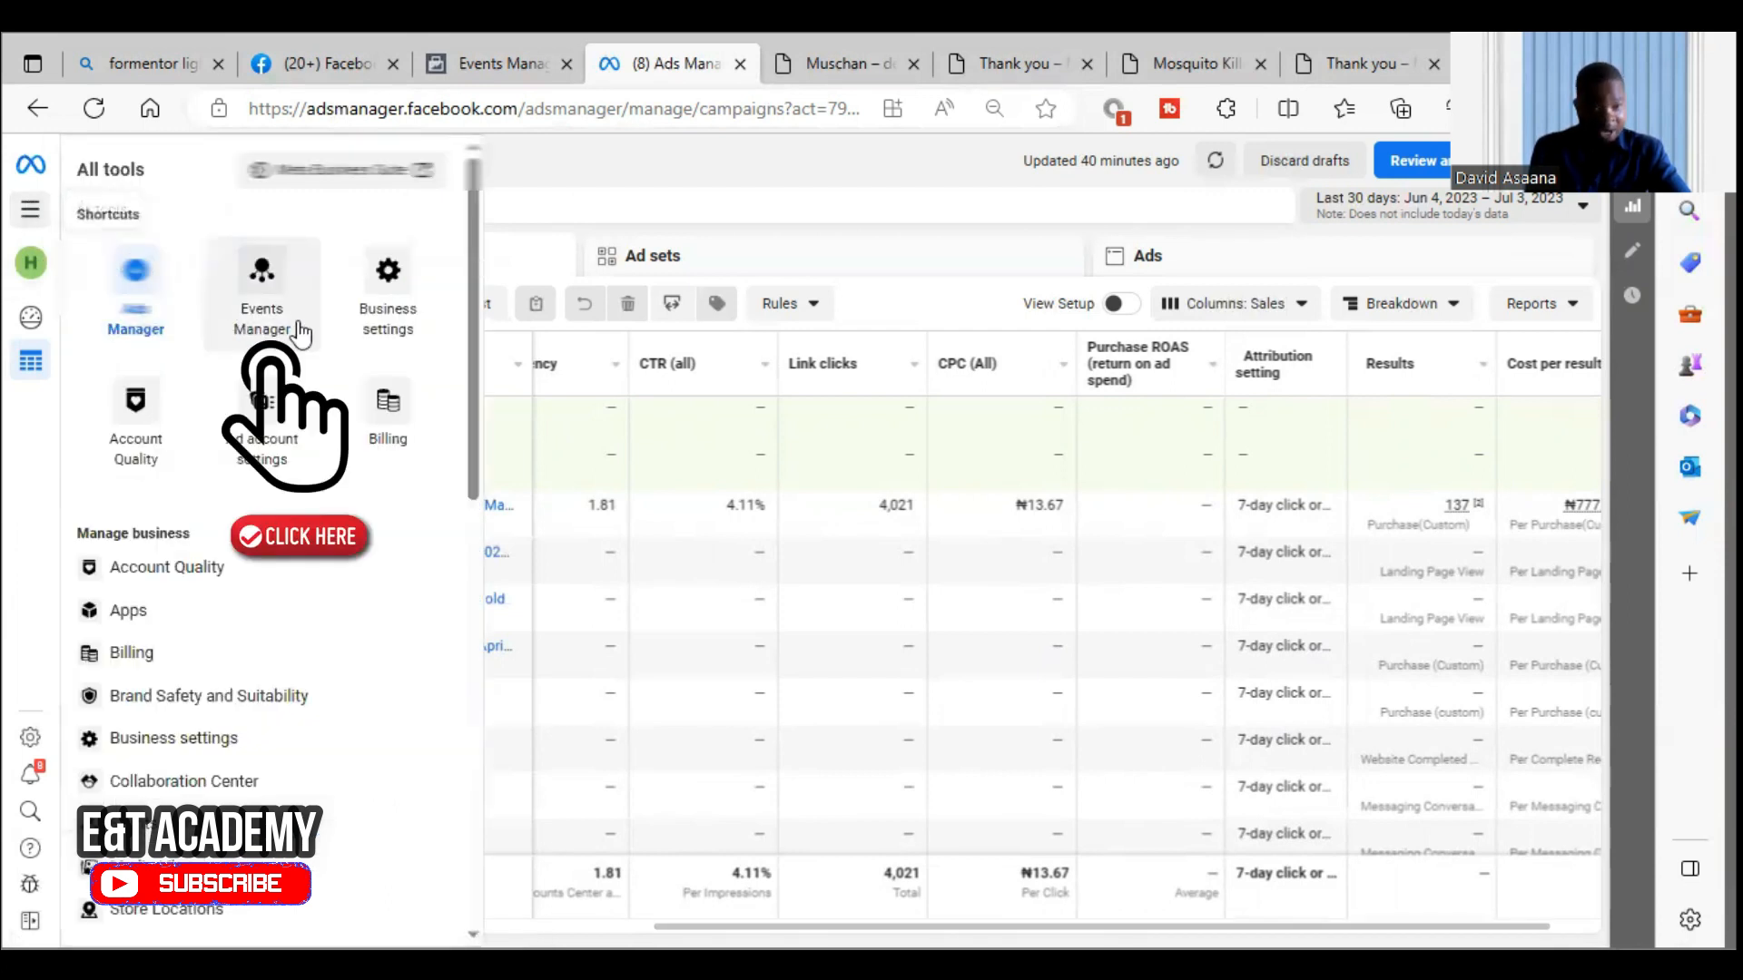
left_click(490, 62)
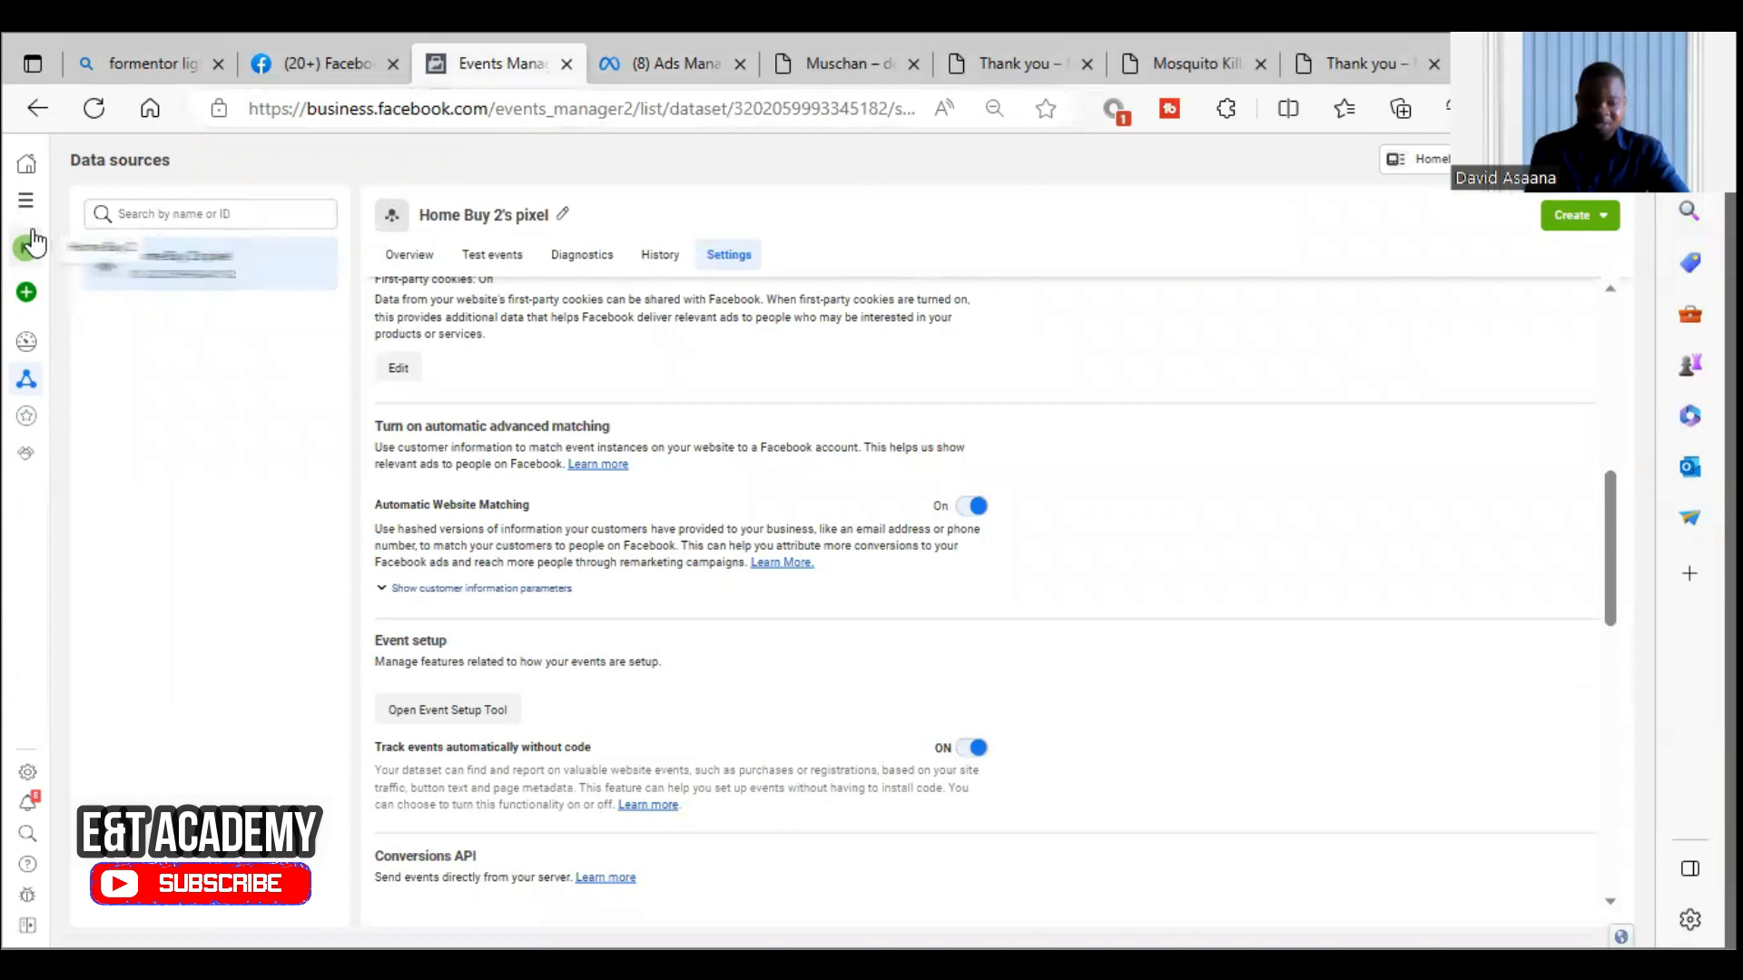
mouse_move(40, 309)
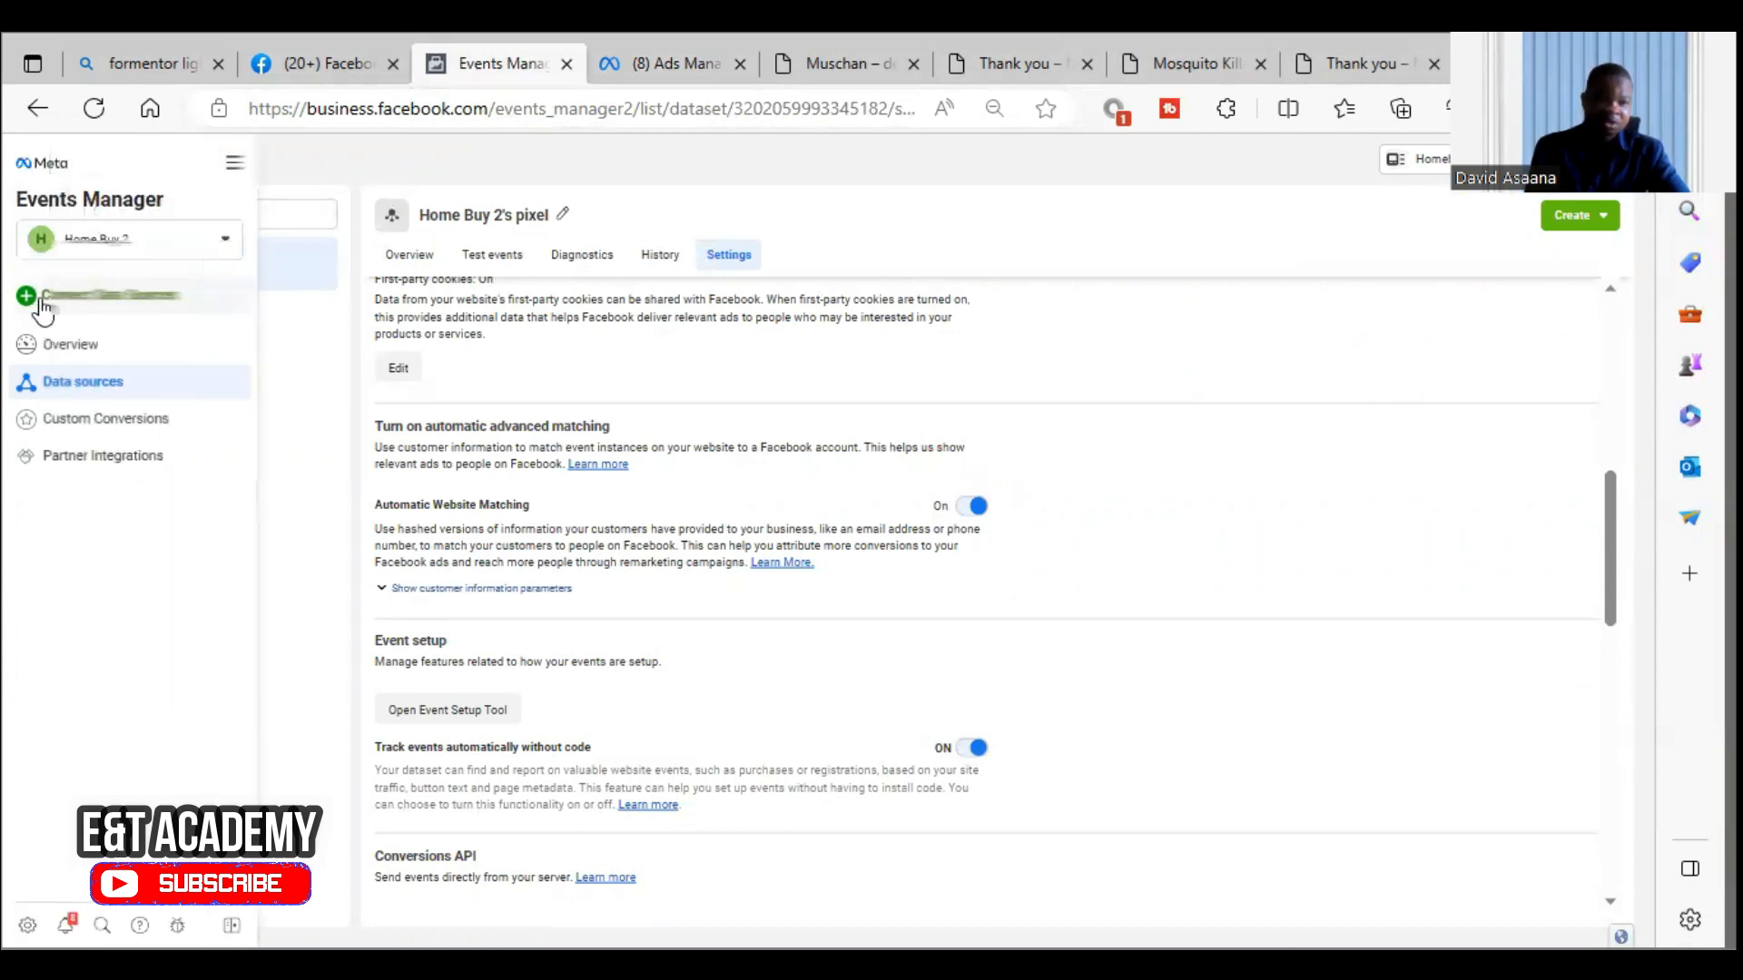
left_click(71, 345)
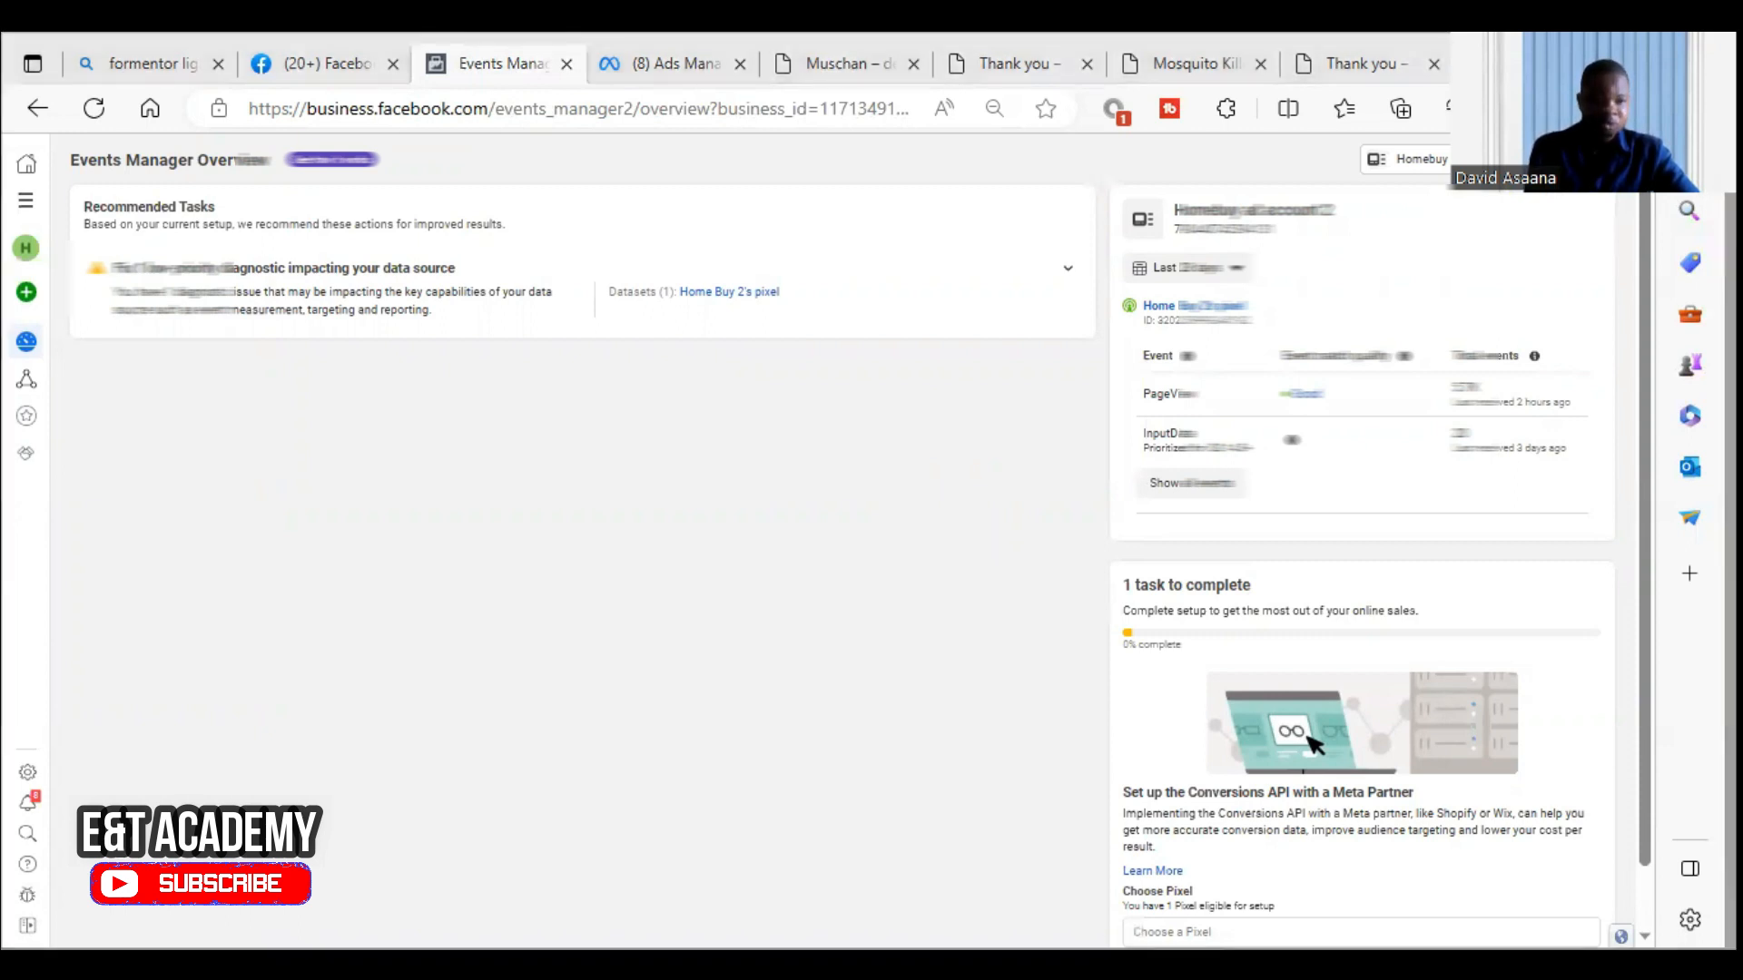
Launch the Event Setup Tool from the settings of the Home Buy 2's pixel data source.
mouse_move(27, 382)
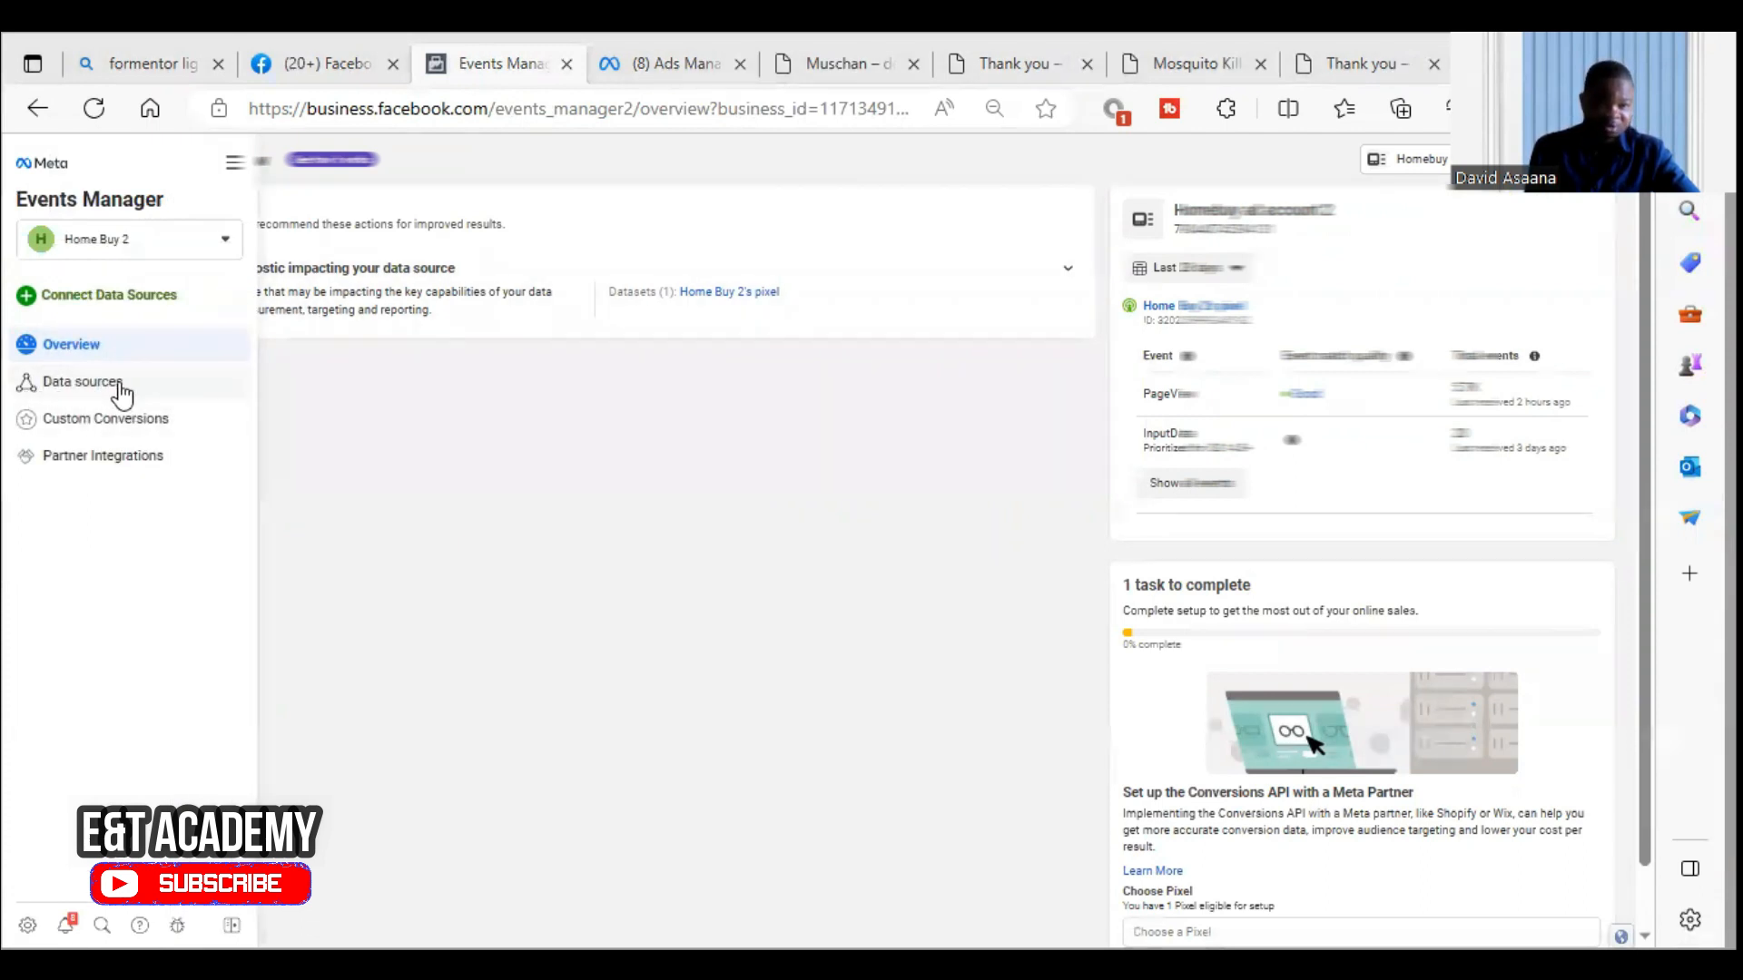
left_click(121, 393)
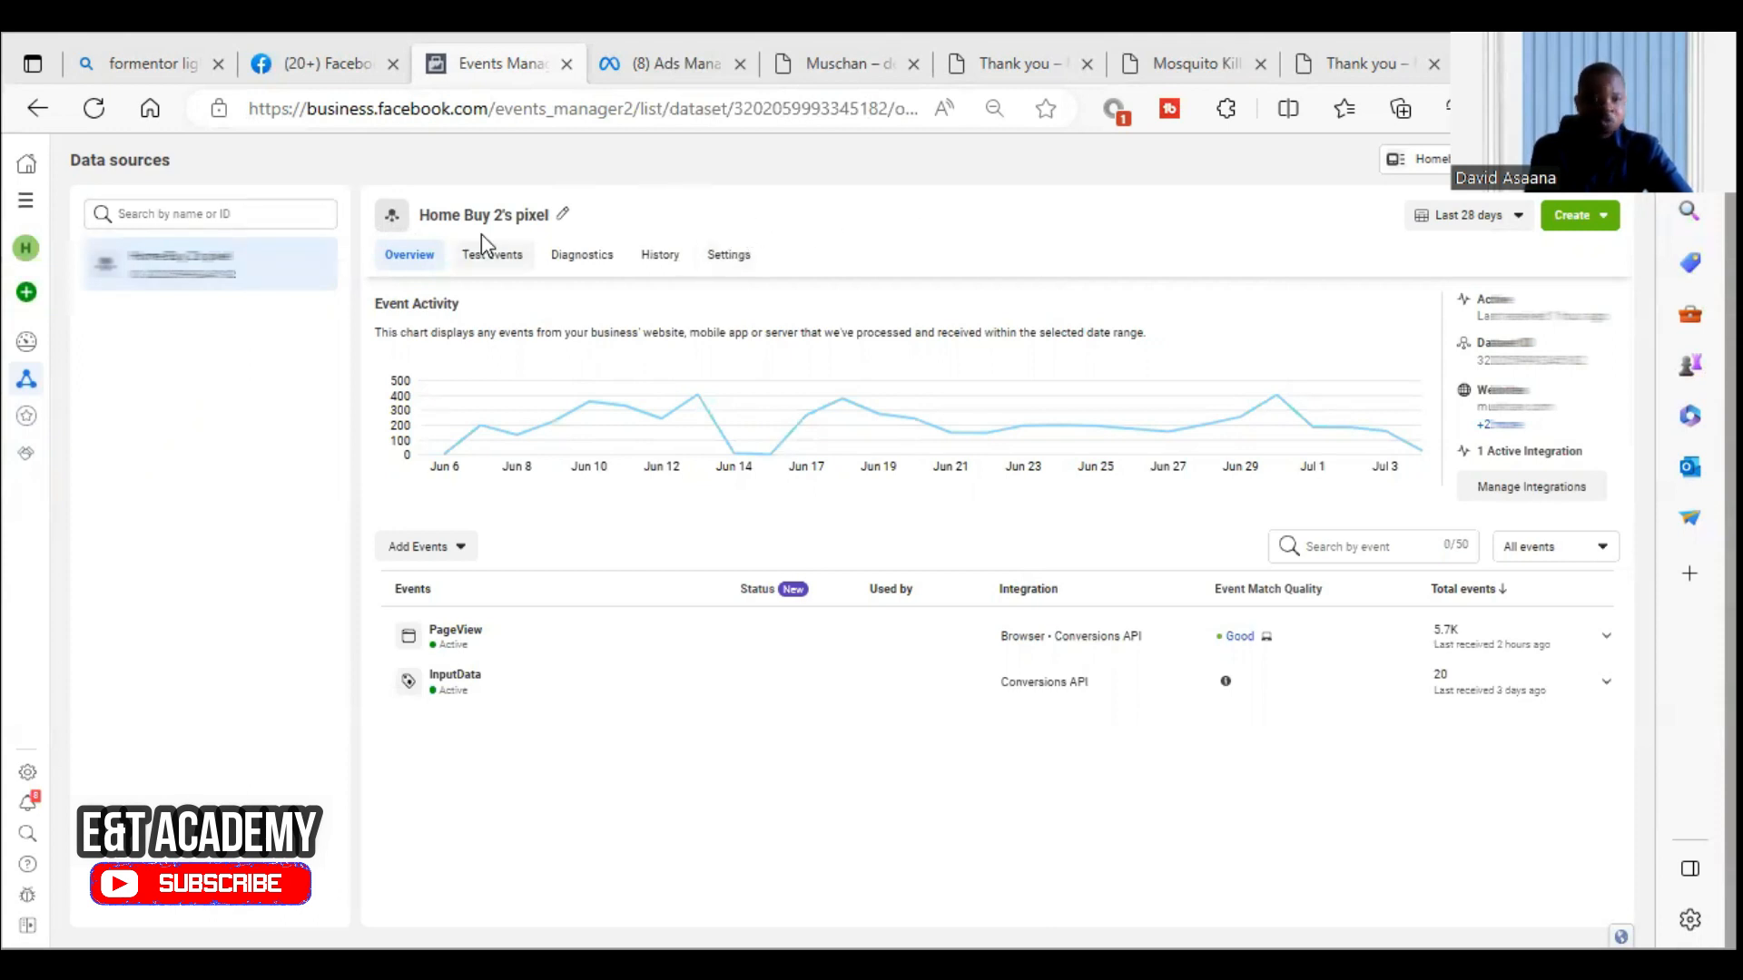
left_click(730, 255)
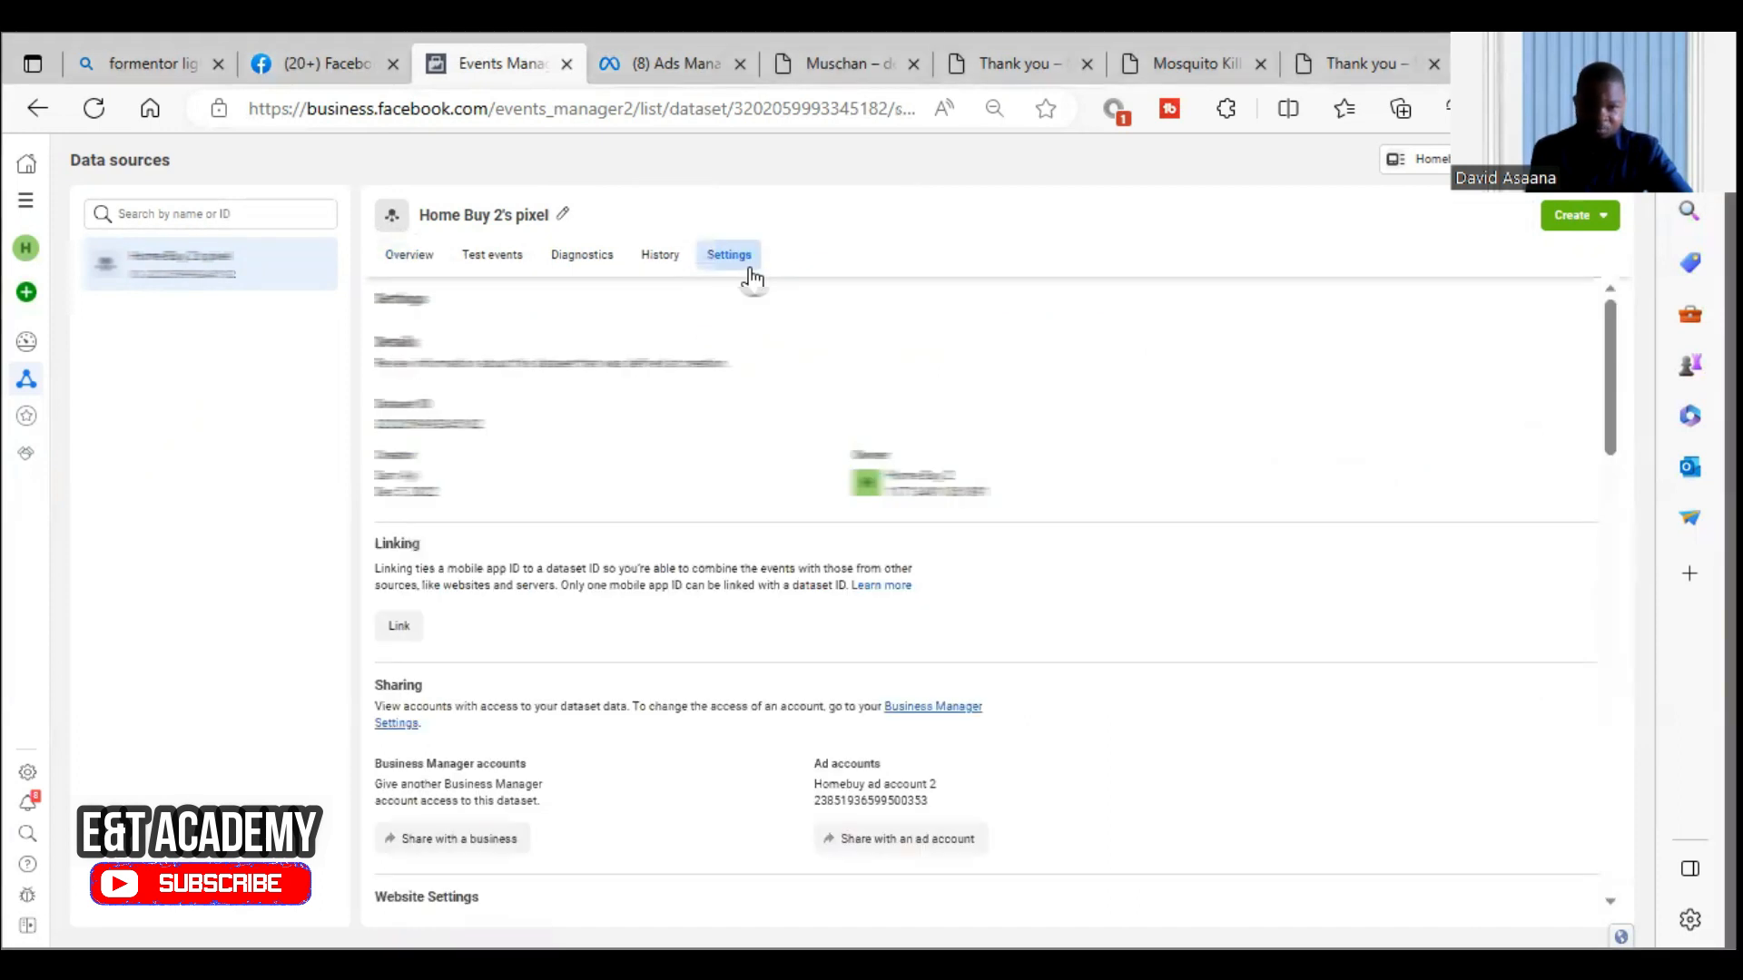
scroll(989, 599, "down", 1)
scroll(863, 451, "down", 10)
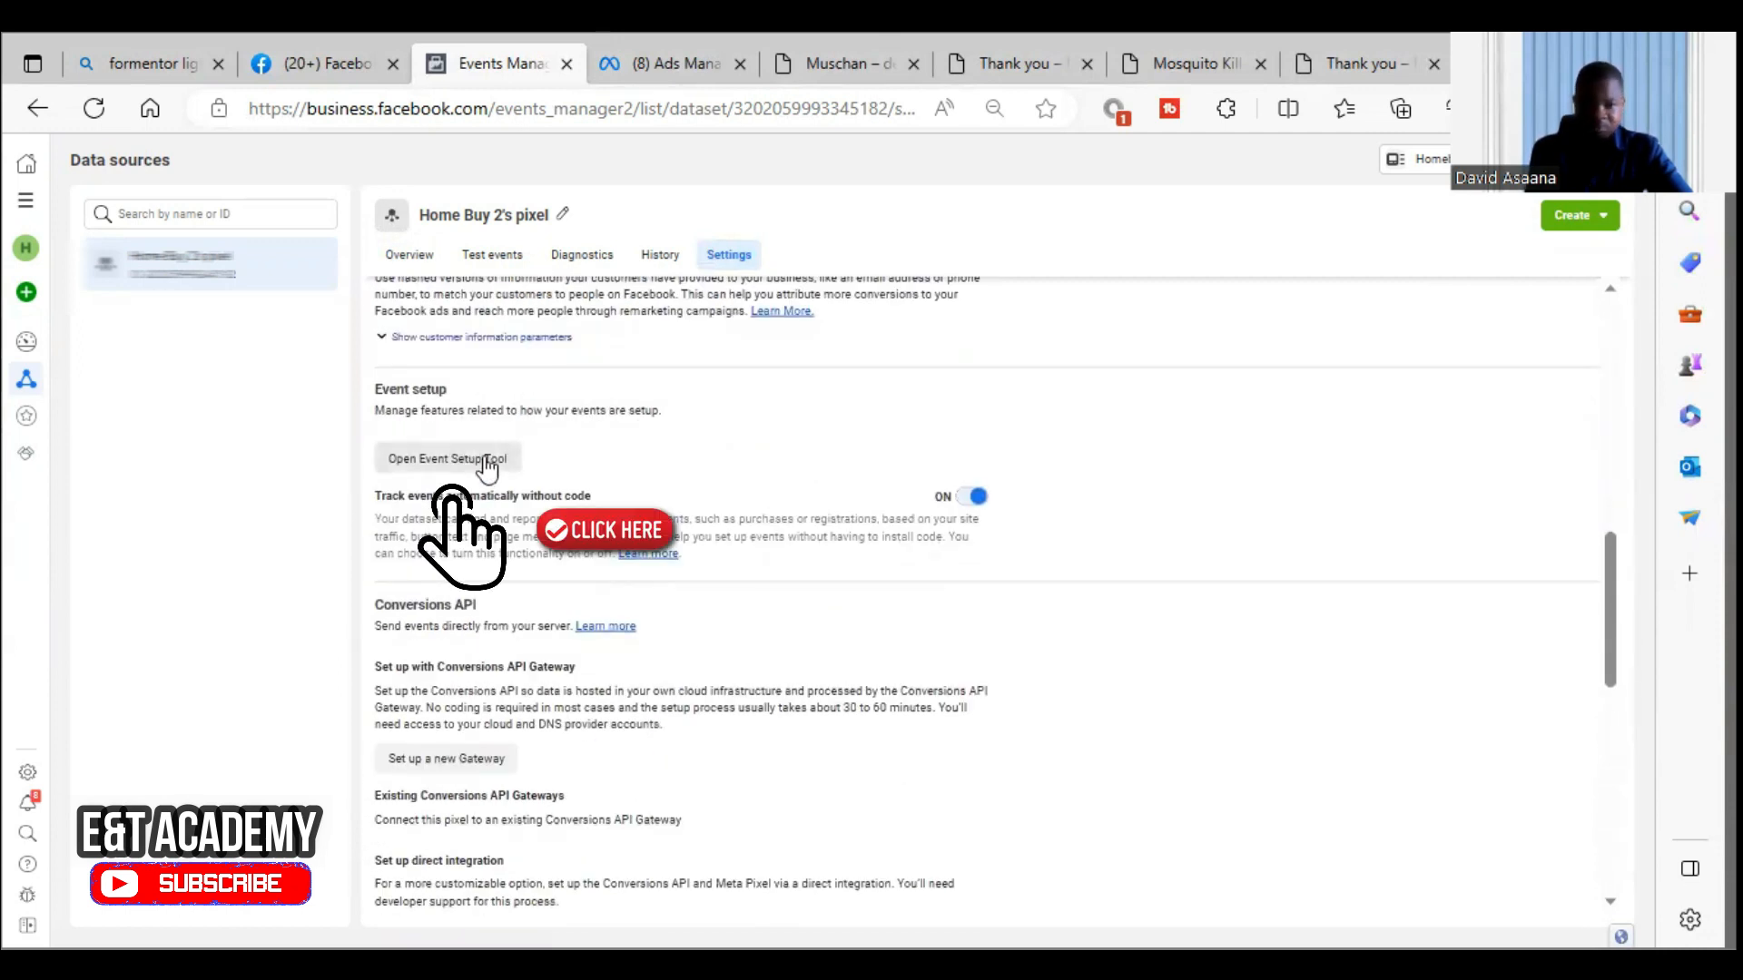
left_click(487, 463)
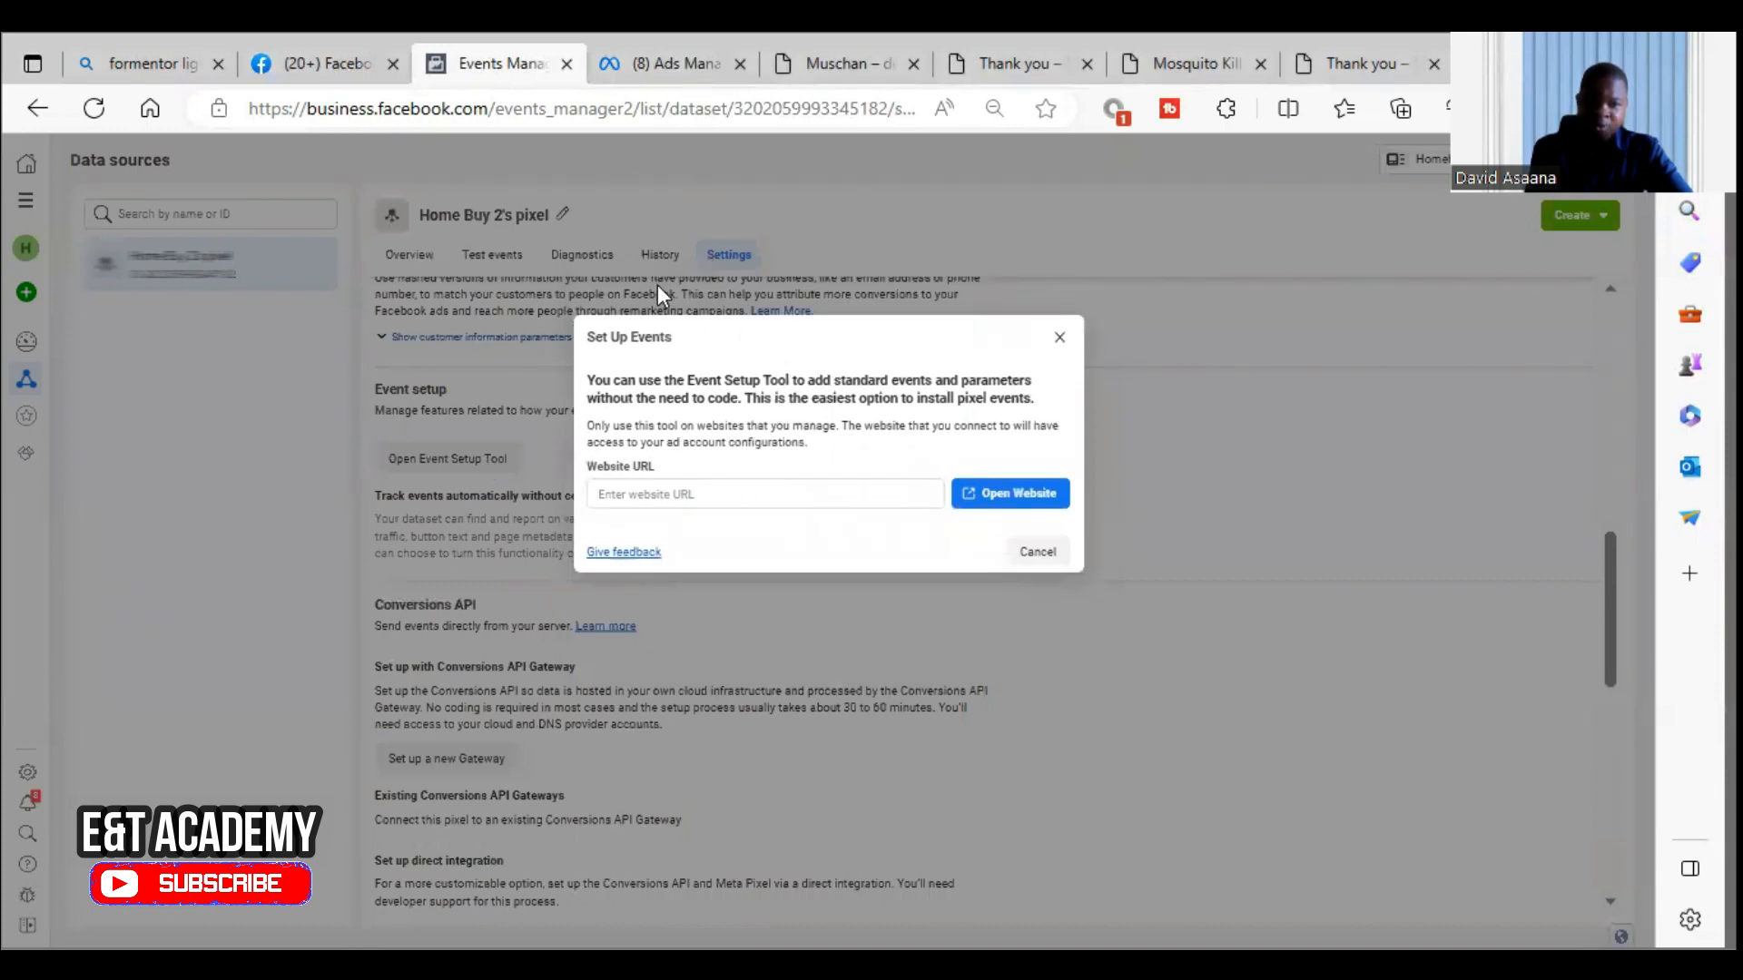
left_click(693, 492)
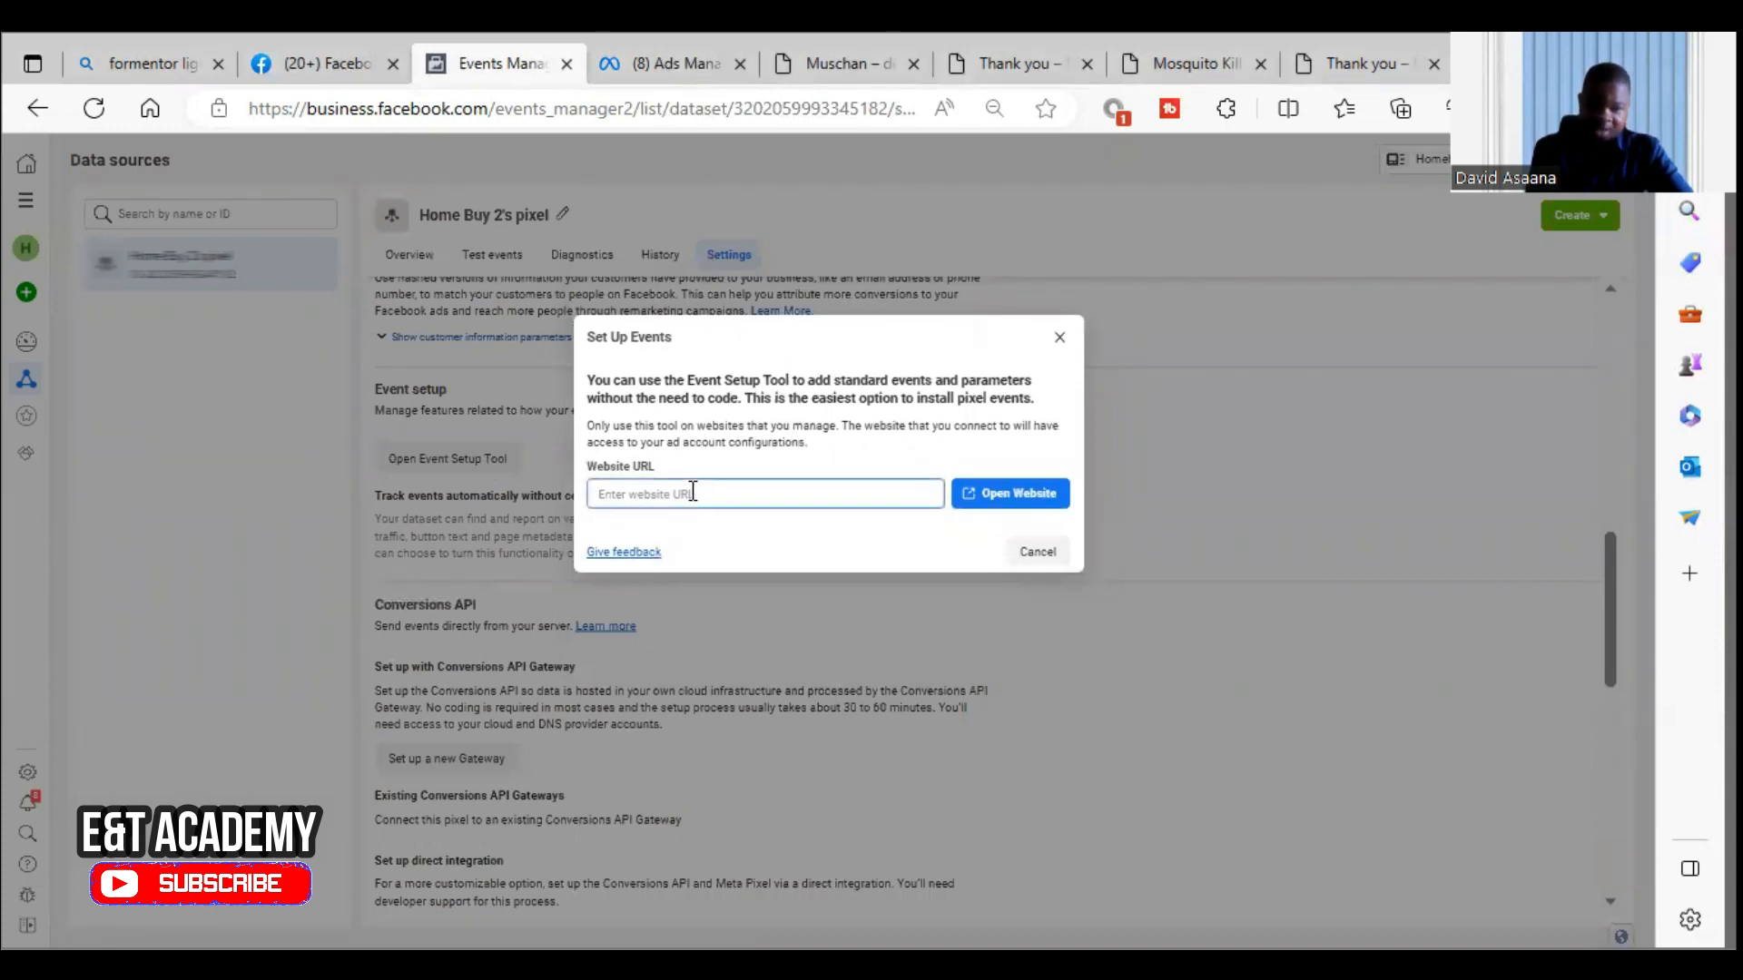
right_click(693, 492)
left_click(820, 688)
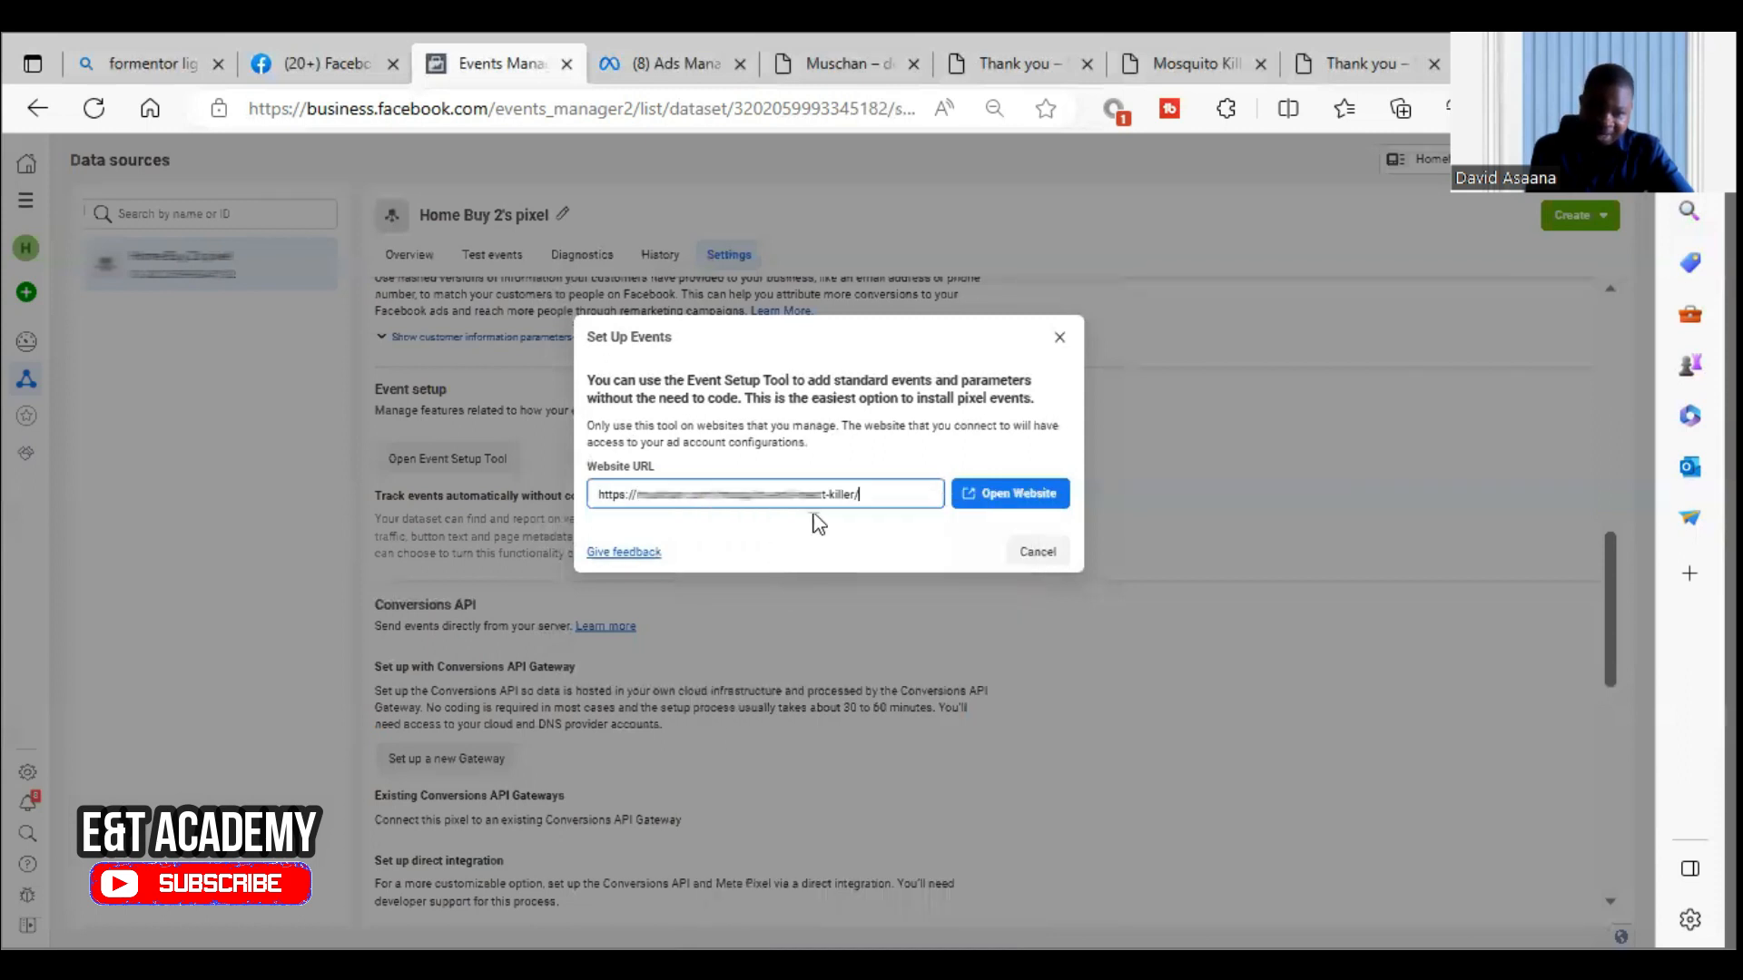
key("BackSpace")
key("BackSpace")
key("BackSpace")
key("BackSpace")
key("BackSpace")
key("BackSpace")
key("BackSpace")
key("BackSpace")
key("BackSpace")
key("BackSpace")
key("BackSpace")
key("BackSpace")
key("BackSpace")
key("BackSpace")
key("BackSpace")
key("BackSpace")
key("BackSpace")
key("BackSpace")
key("BackSpace")
key("BackSpace")
key("BackSpace")
key("BackSpace")
key("BackSpace")
key("BackSpace")
key("BackSpace")
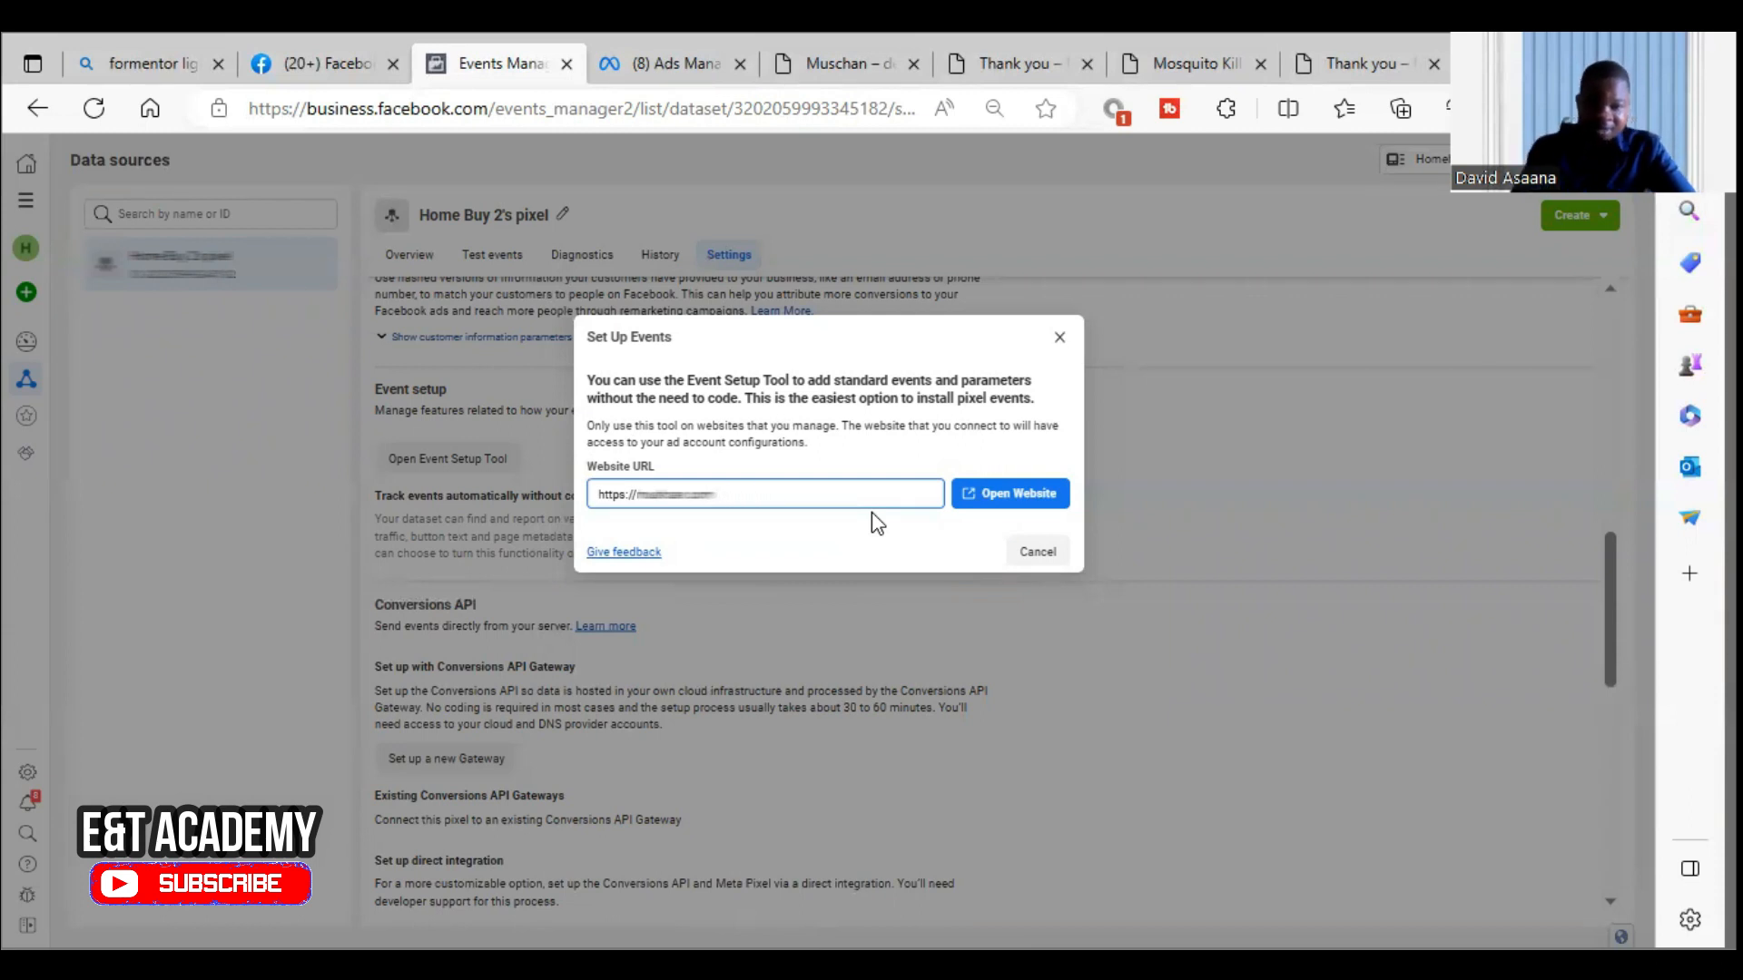
left_click(992, 506)
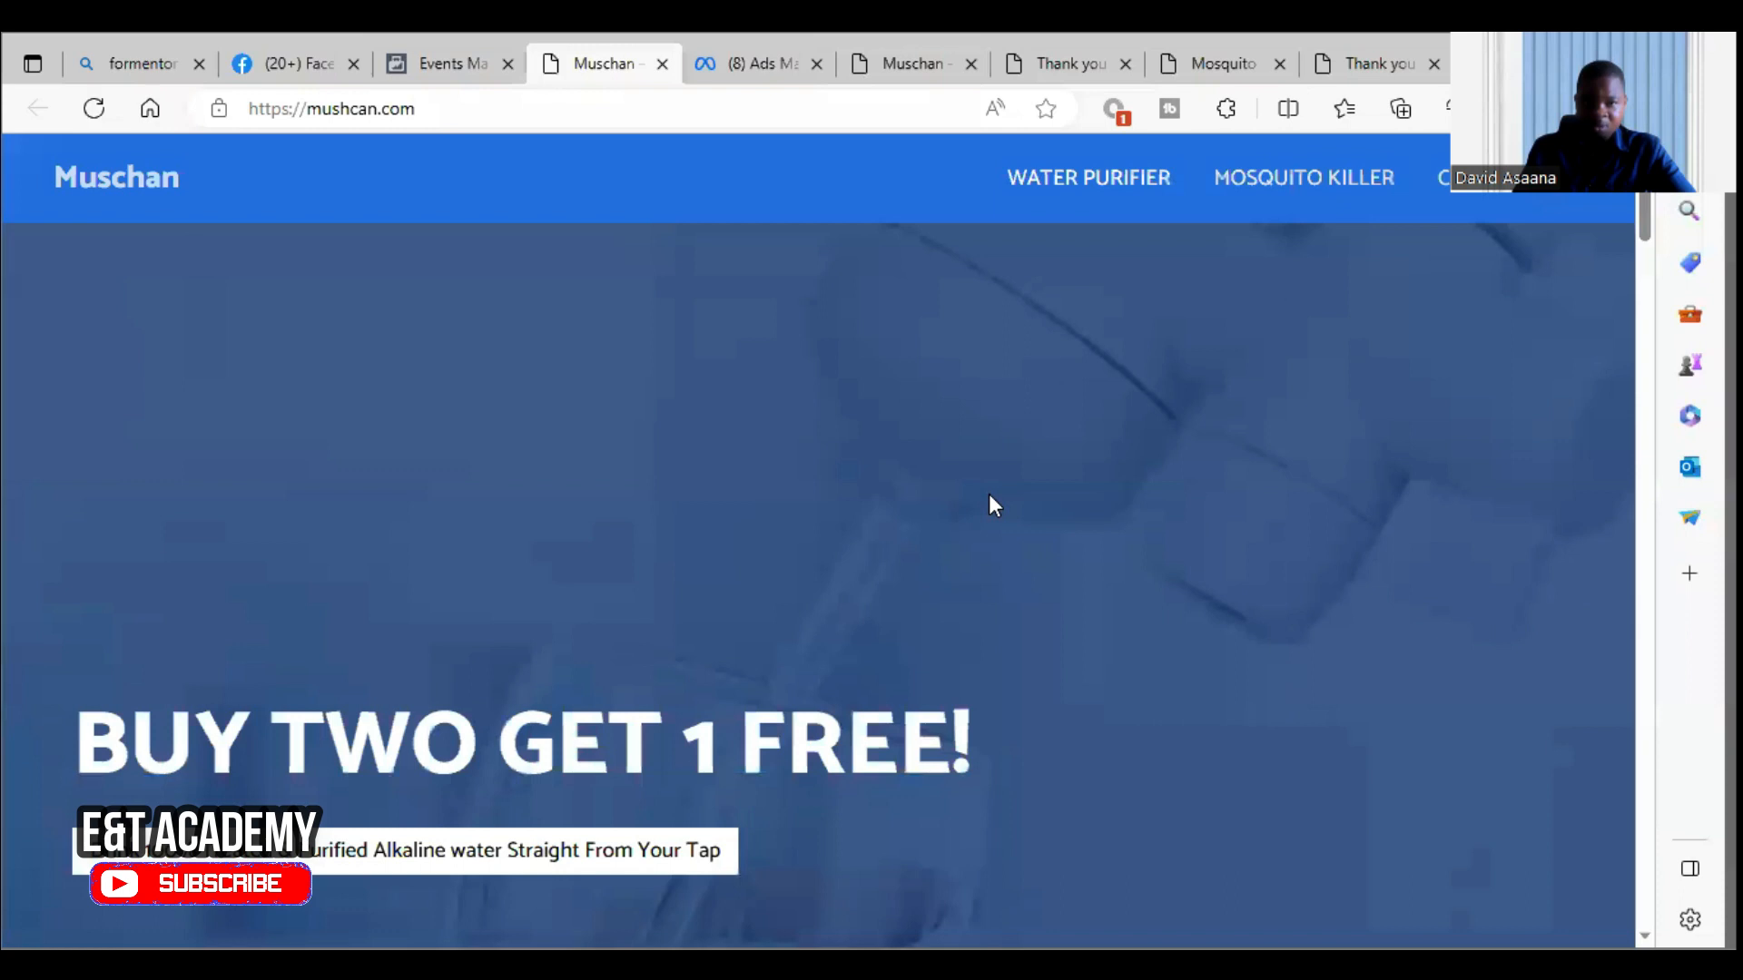
Examine which buttons on the water purifier page can be tracked as events, and return to navigating the site.
scroll(1039, 452, "down", 6)
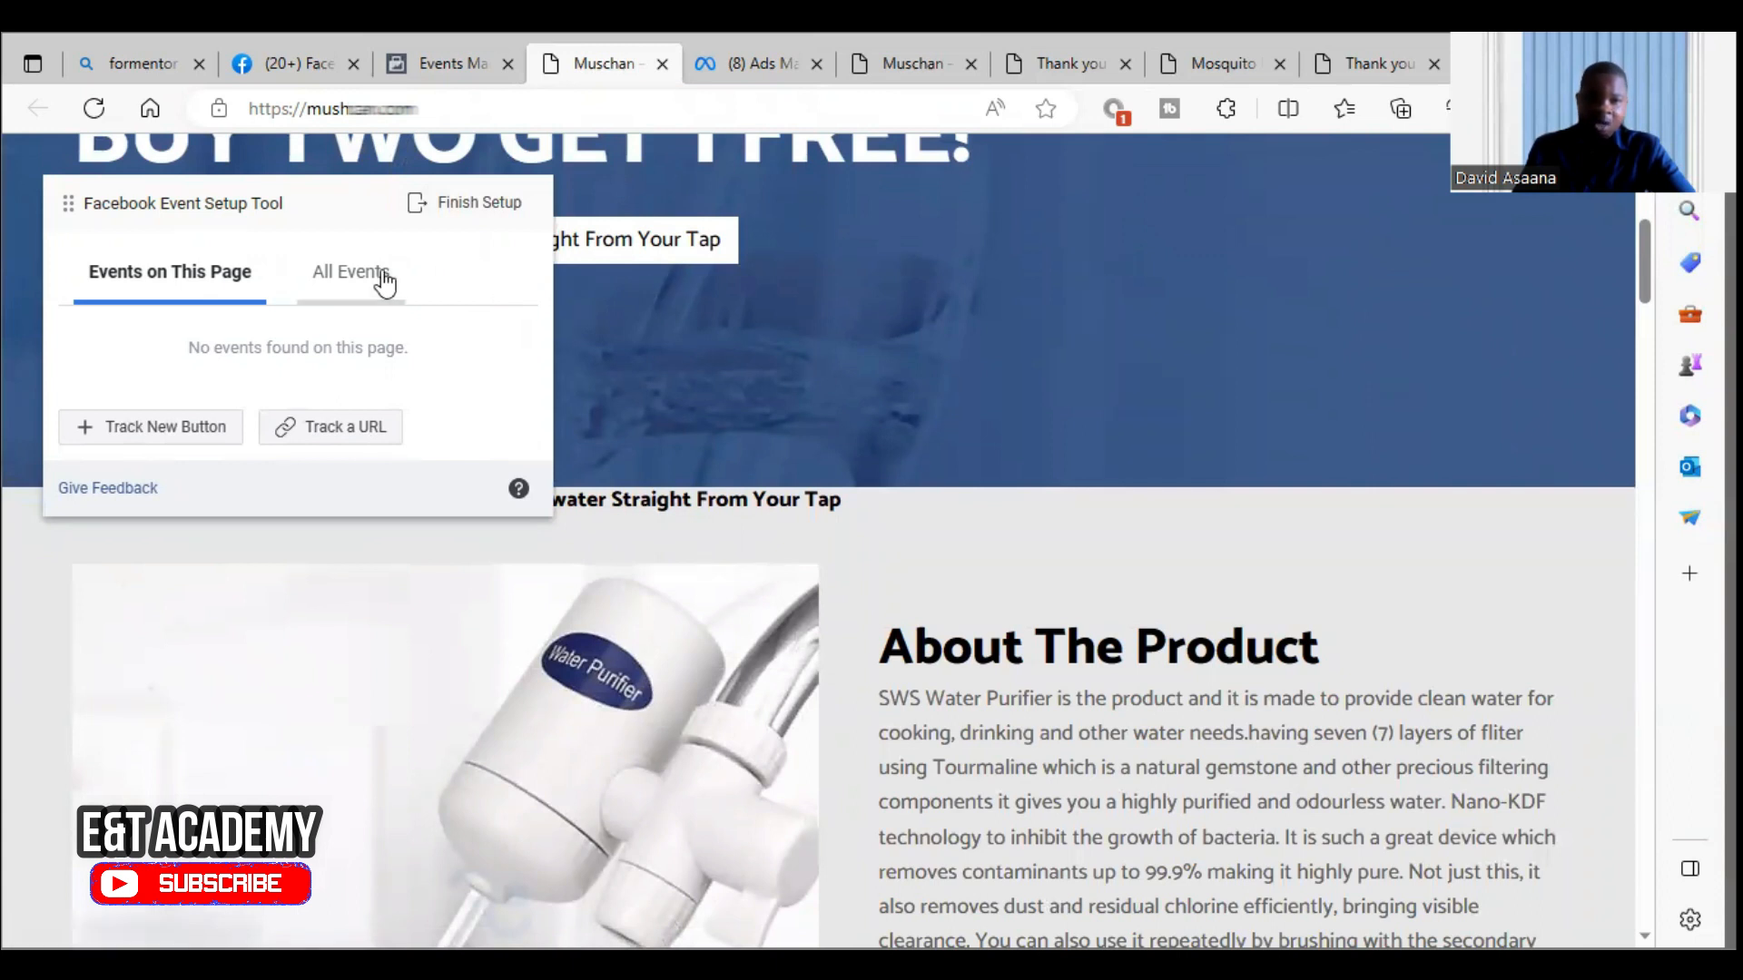
scroll(934, 447, "down", 3)
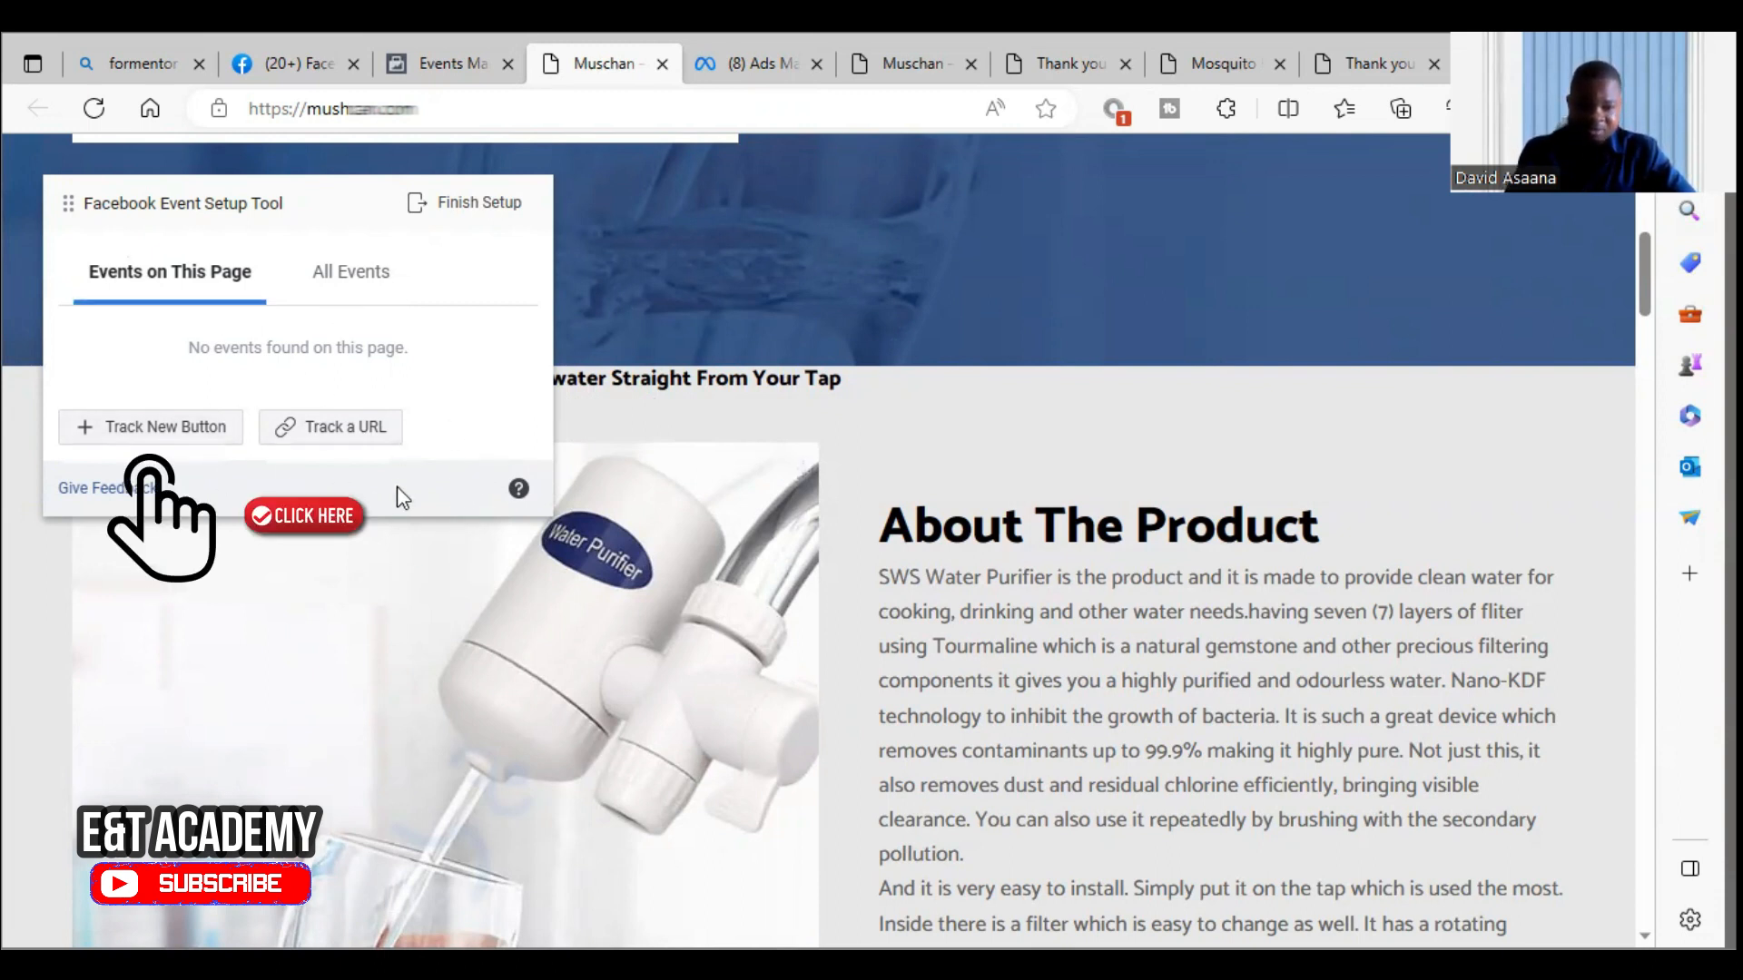
left_click(181, 438)
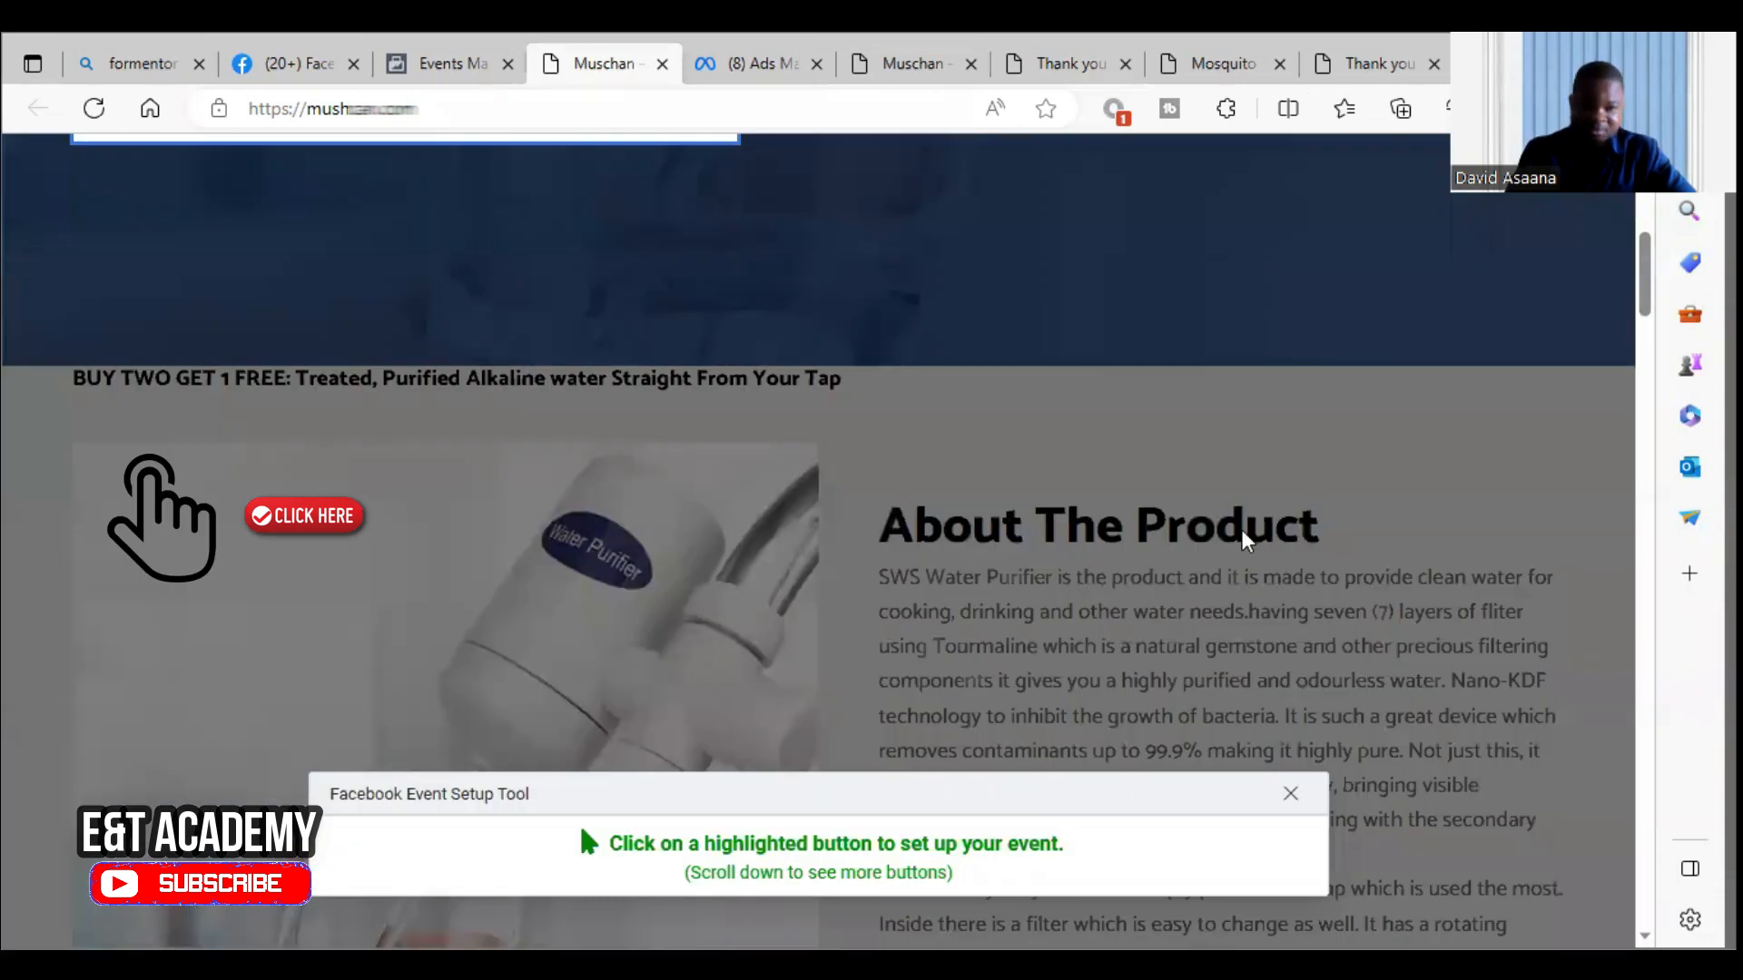
scroll(1026, 641, "down", 3)
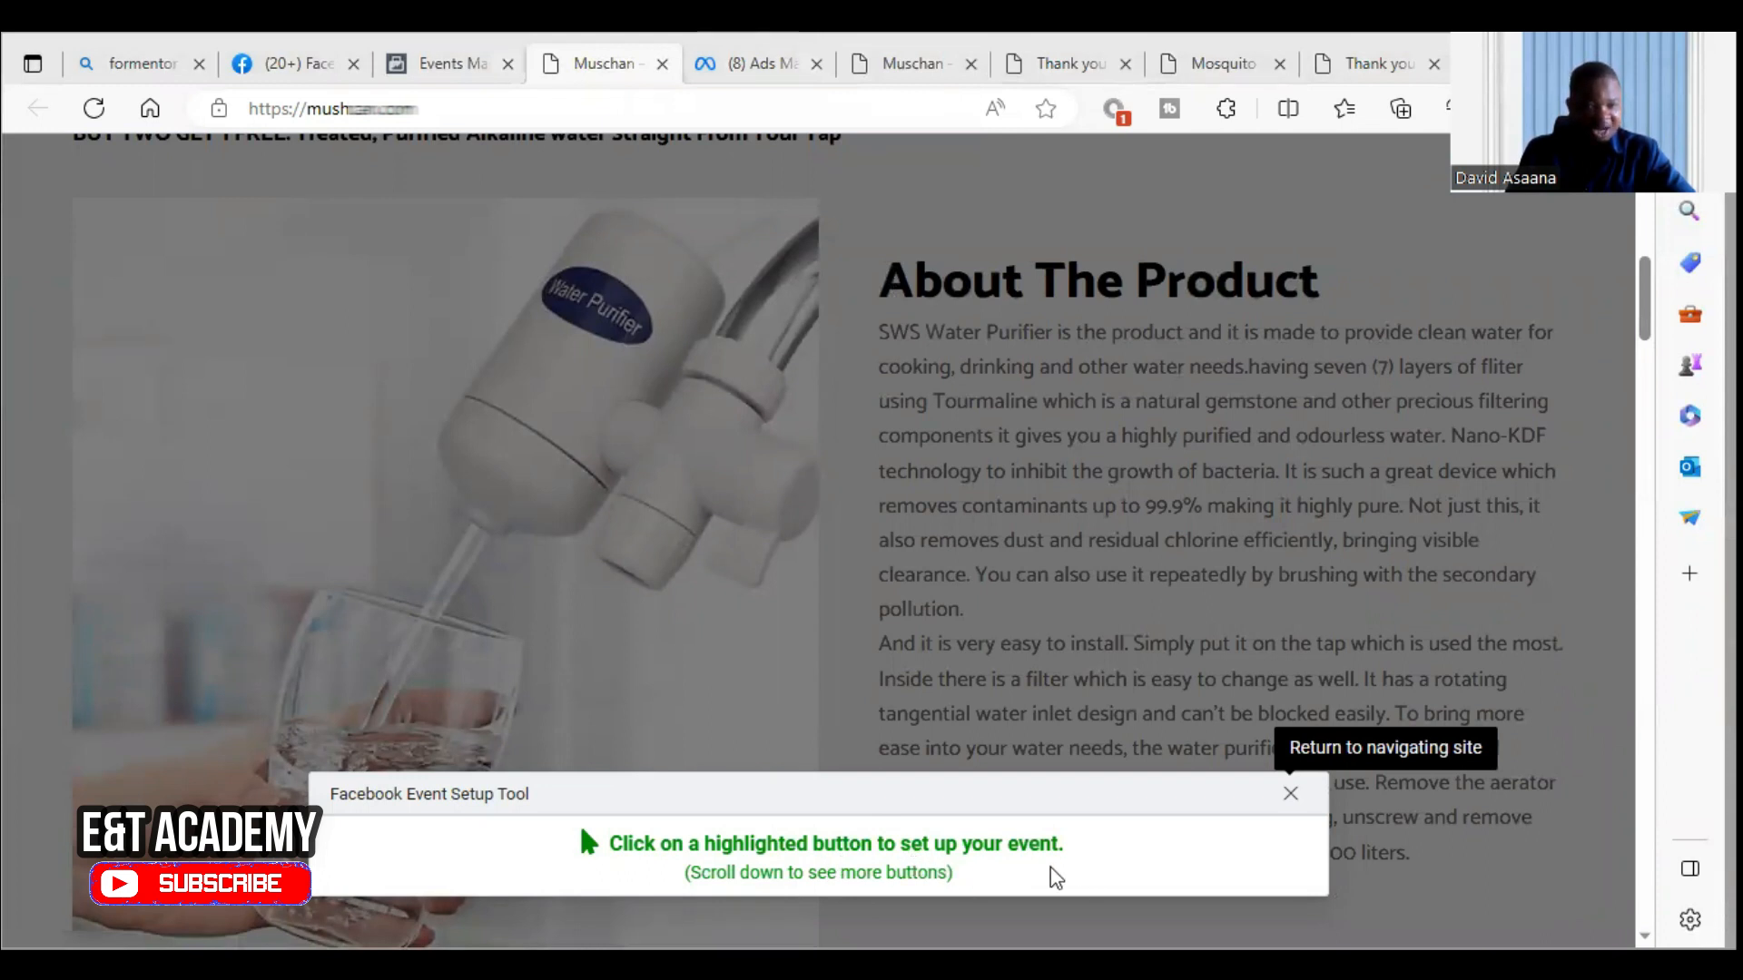
scroll(1128, 506, "down", 20)
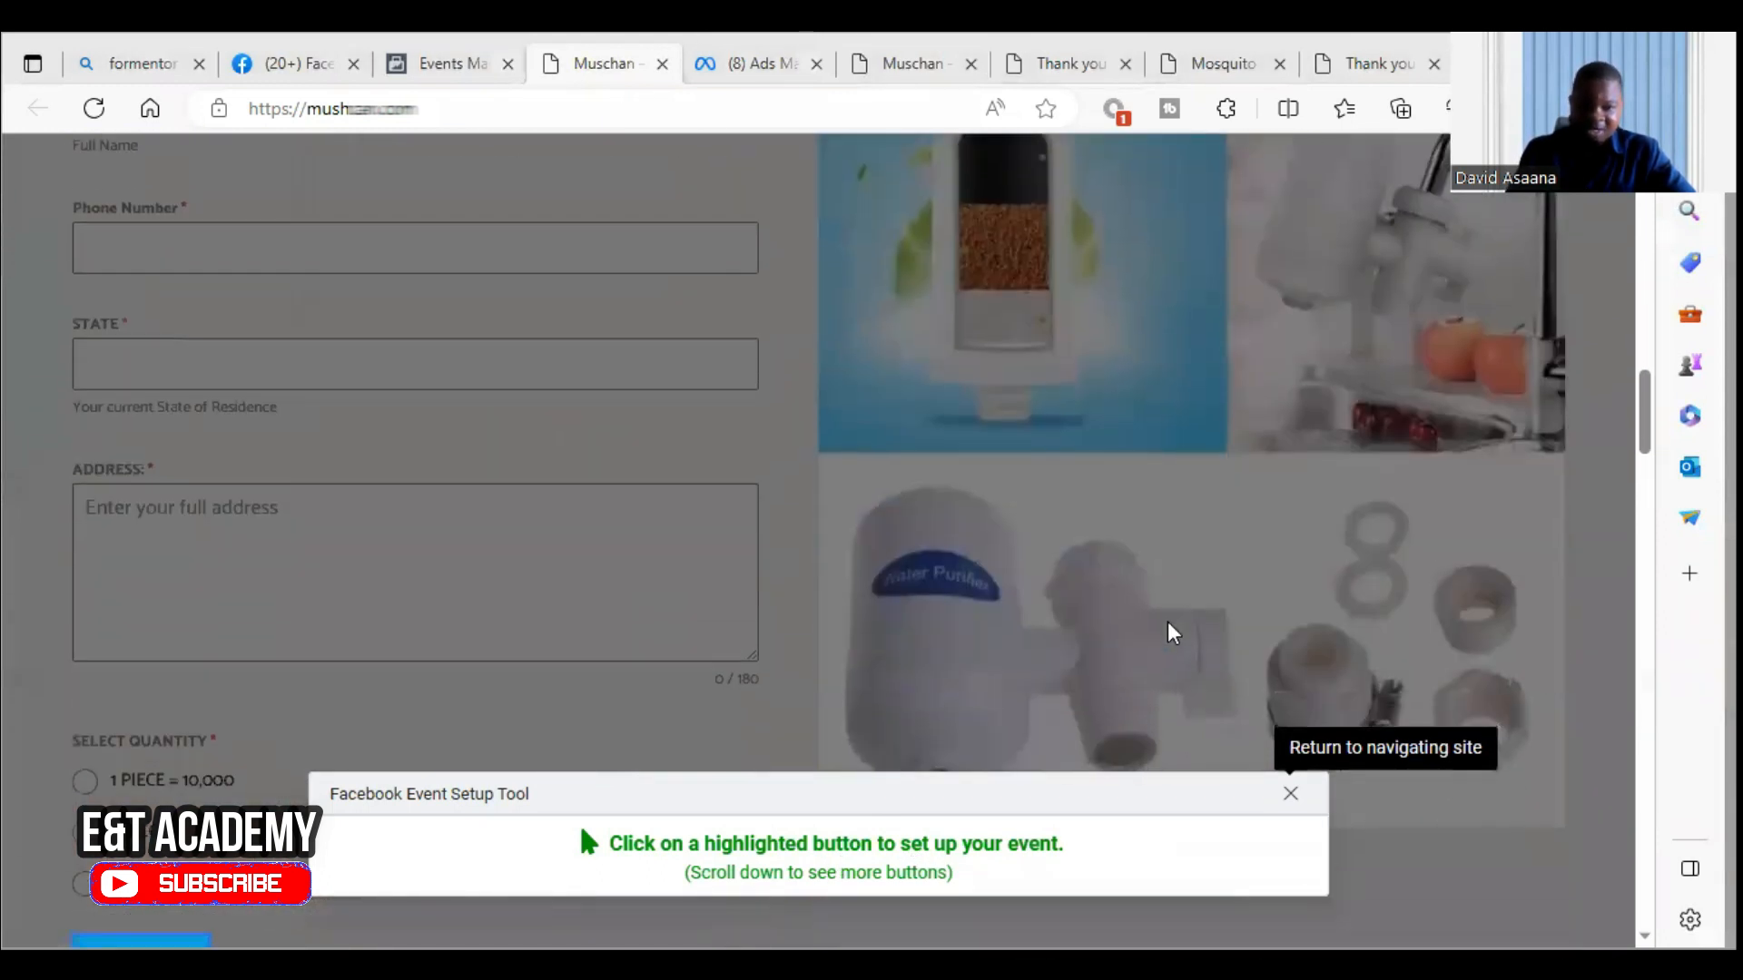
scroll(878, 632, "down", 15)
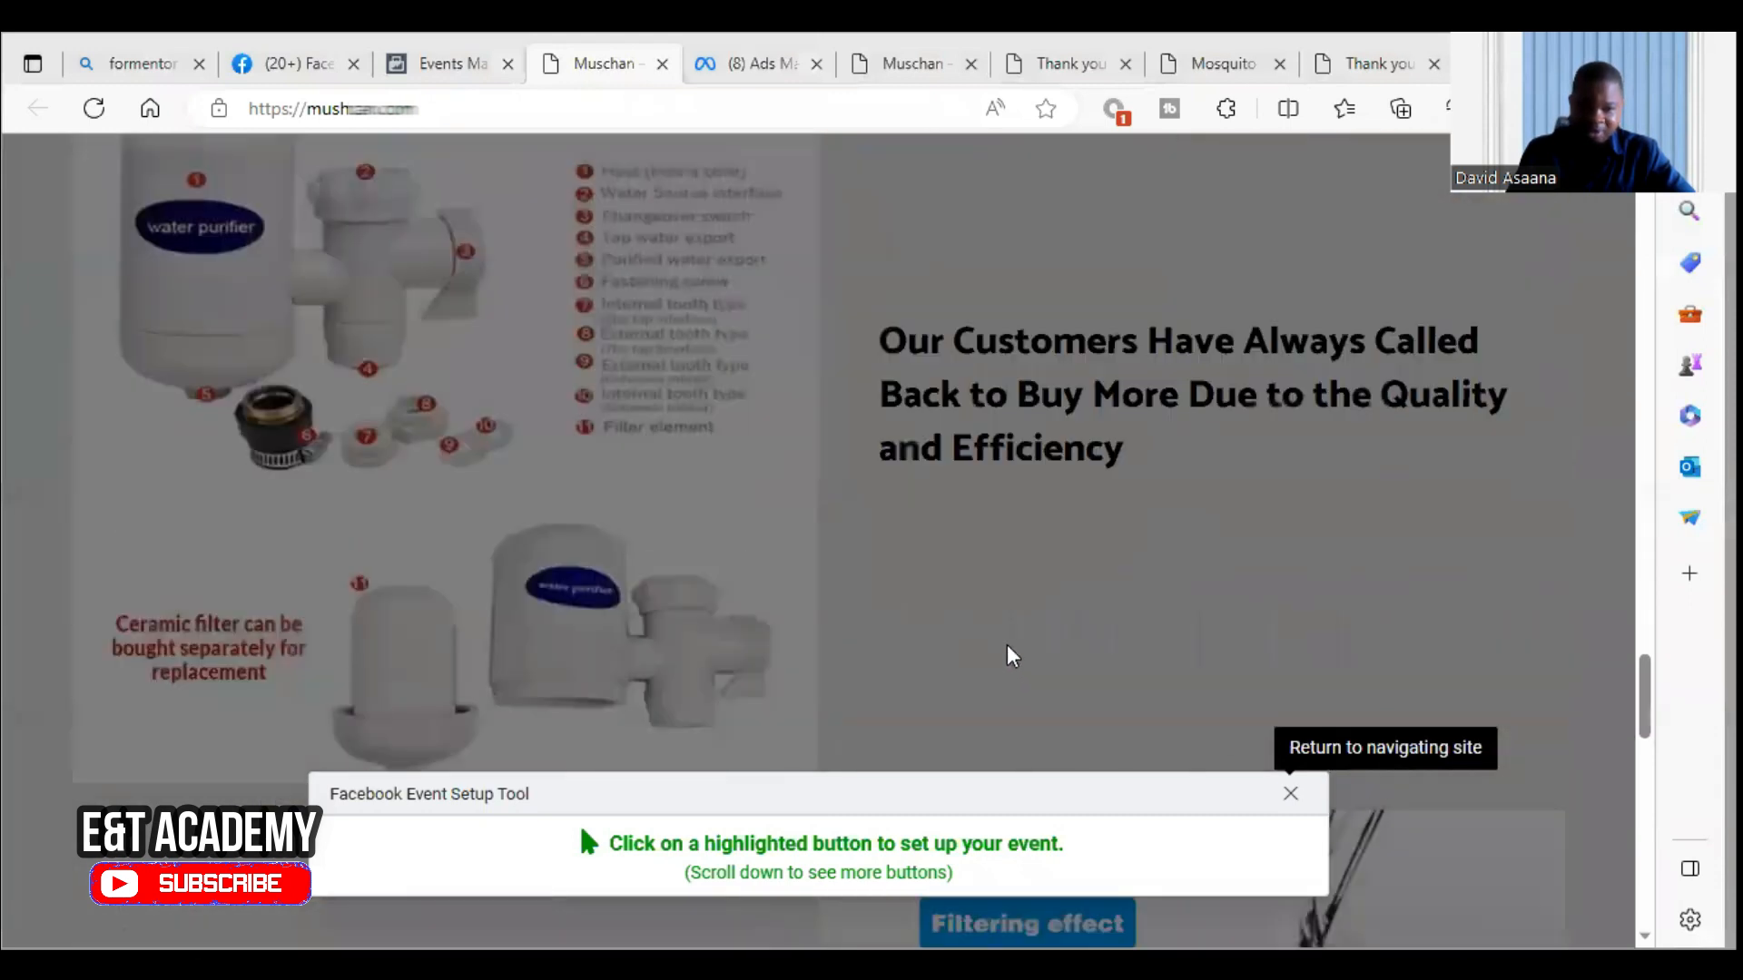
scroll(1011, 640, "up", 3)
scroll(1025, 644, "down", 15)
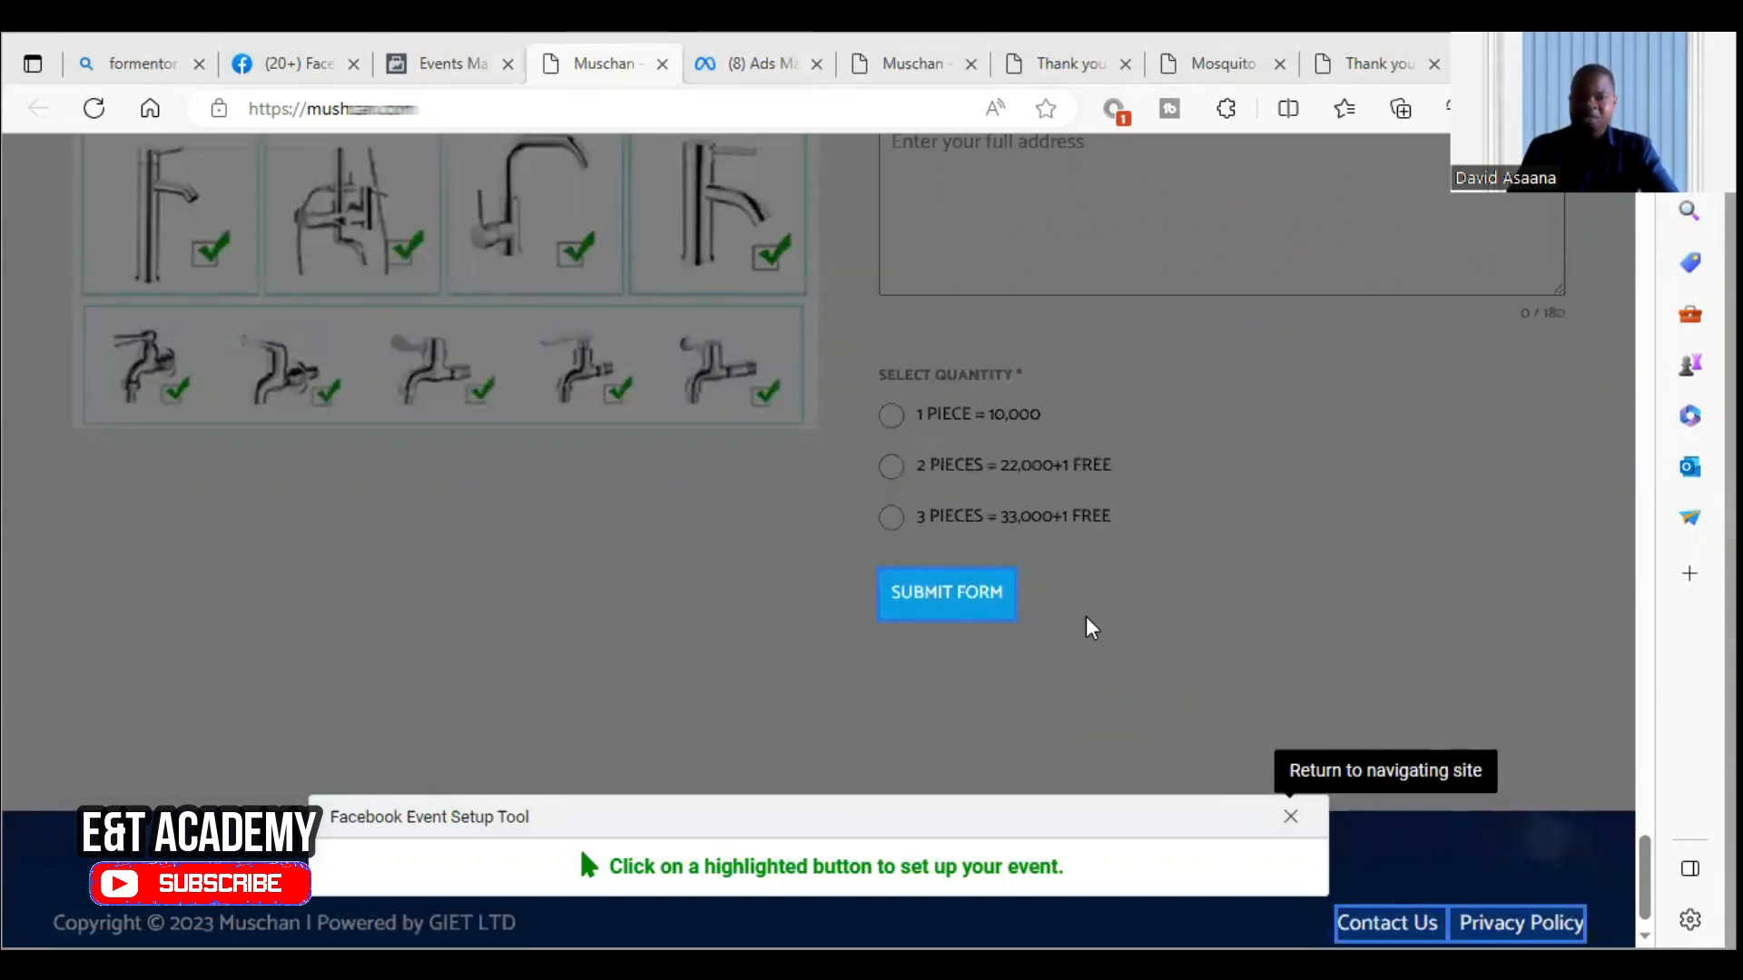
scroll(1140, 515, "up", 5)
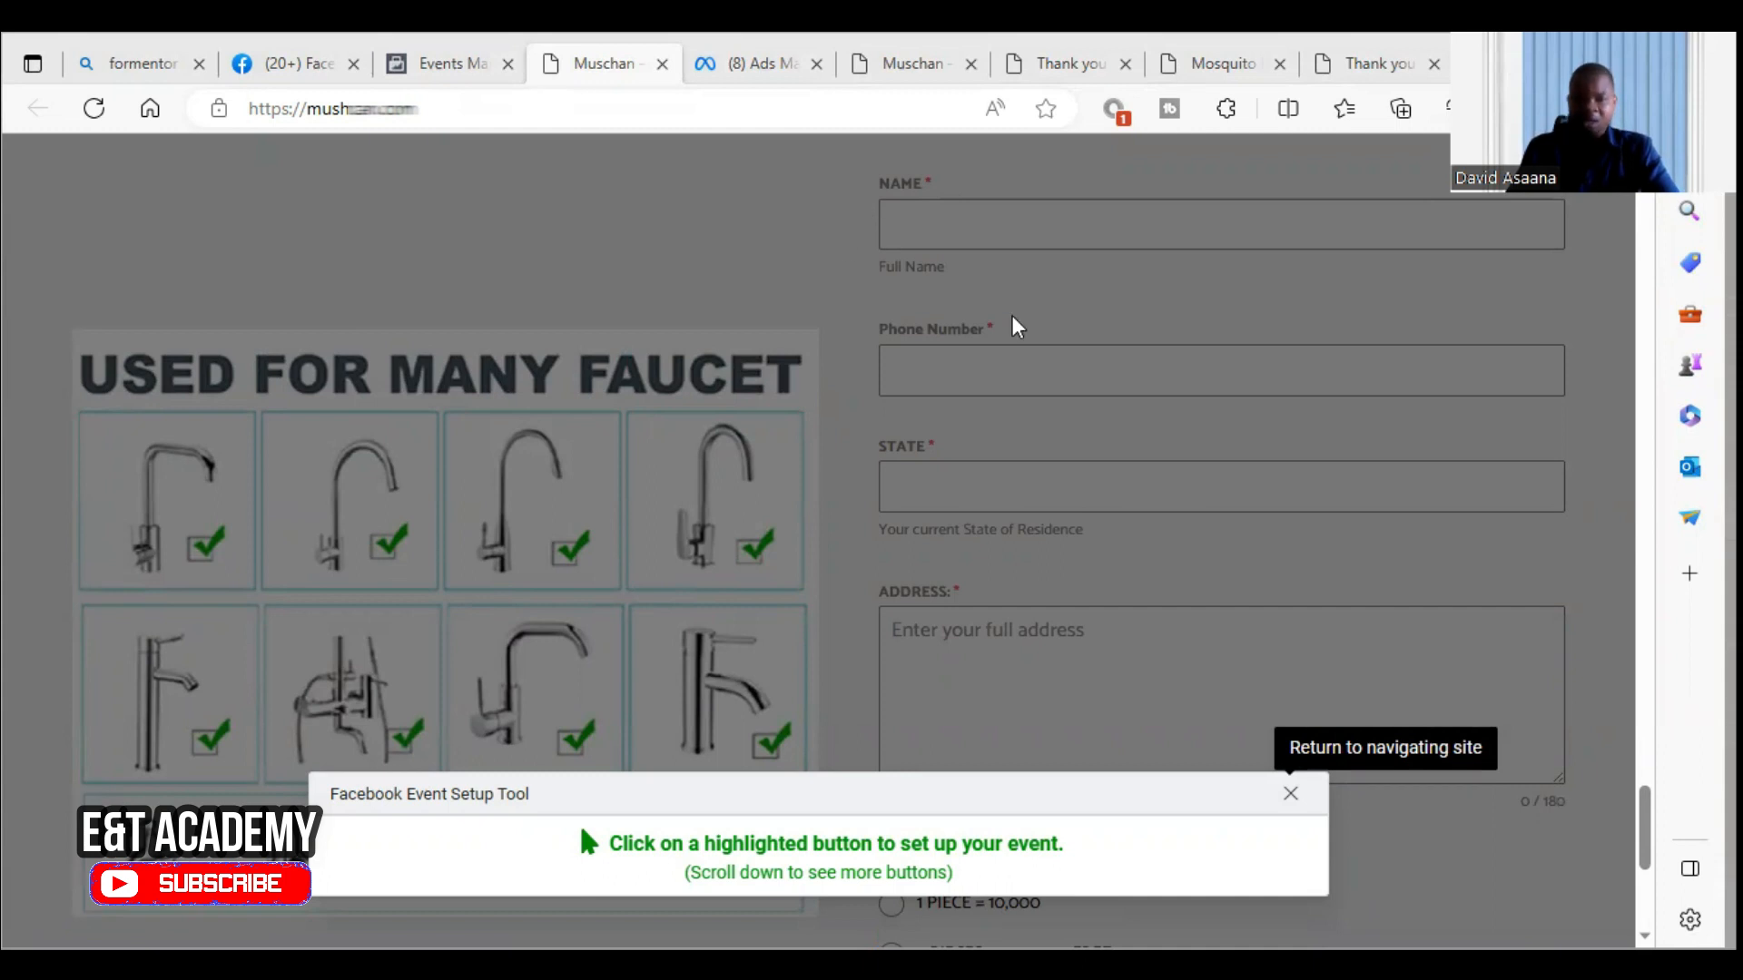
left_click(1290, 794)
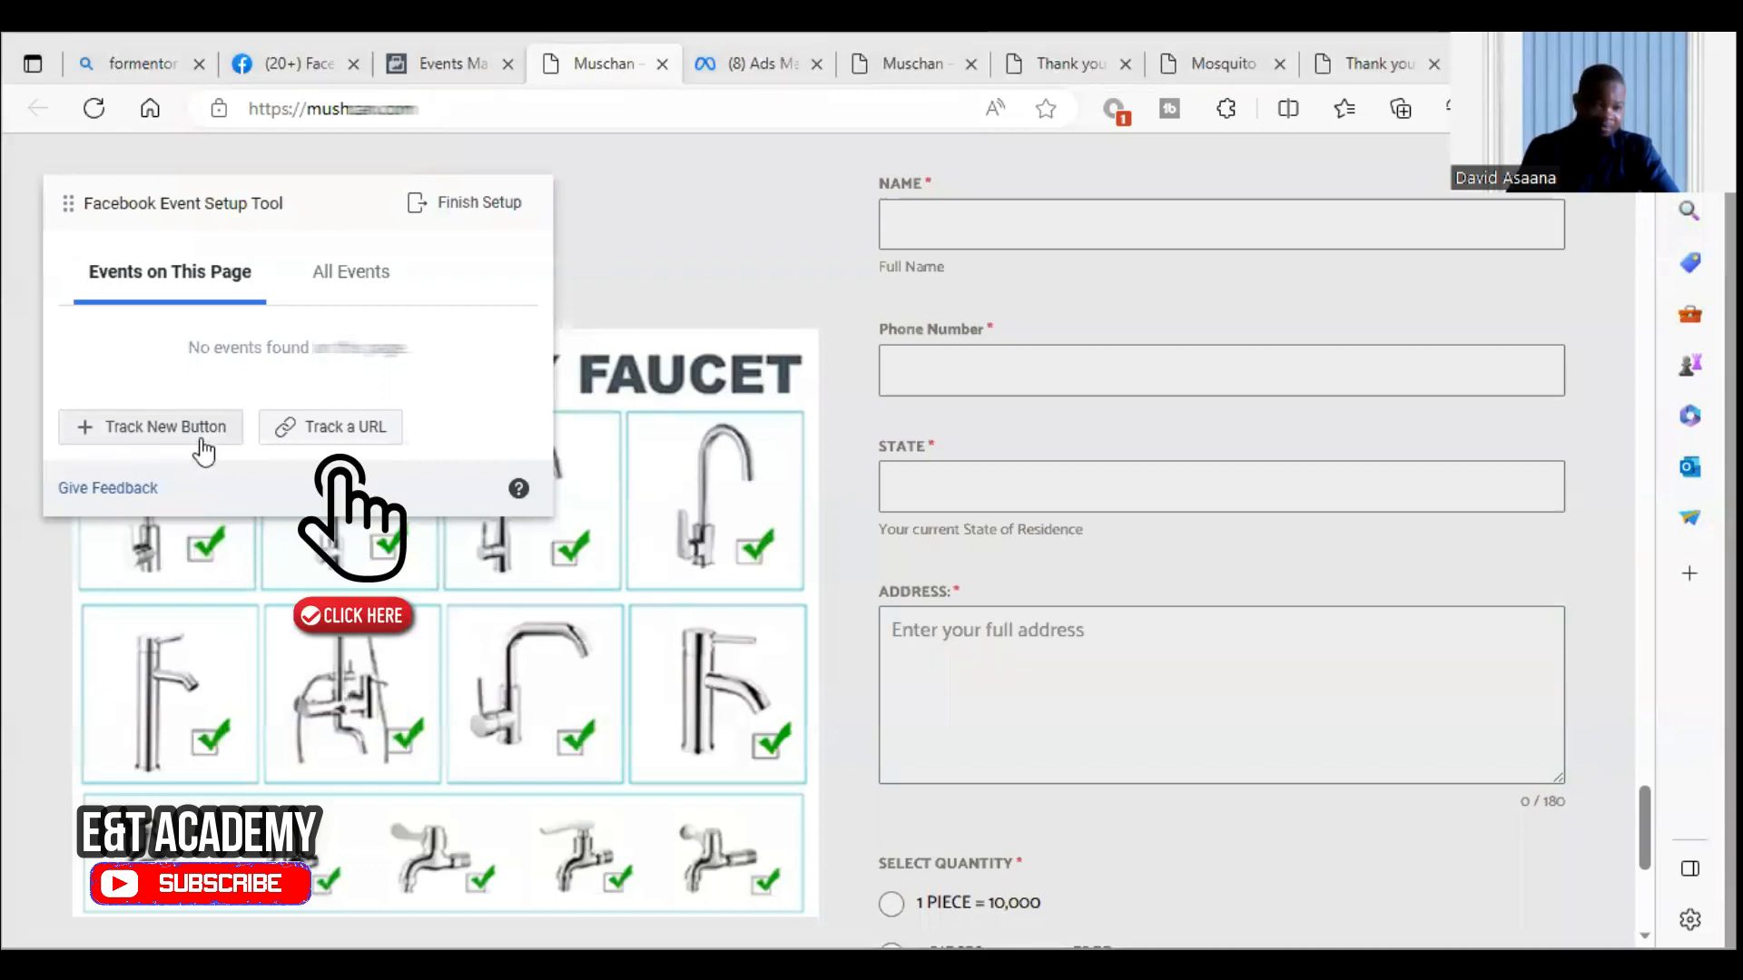
Examine the standard events offered for tracking a URL, and cancel the URL tracking setup.
left_click(374, 429)
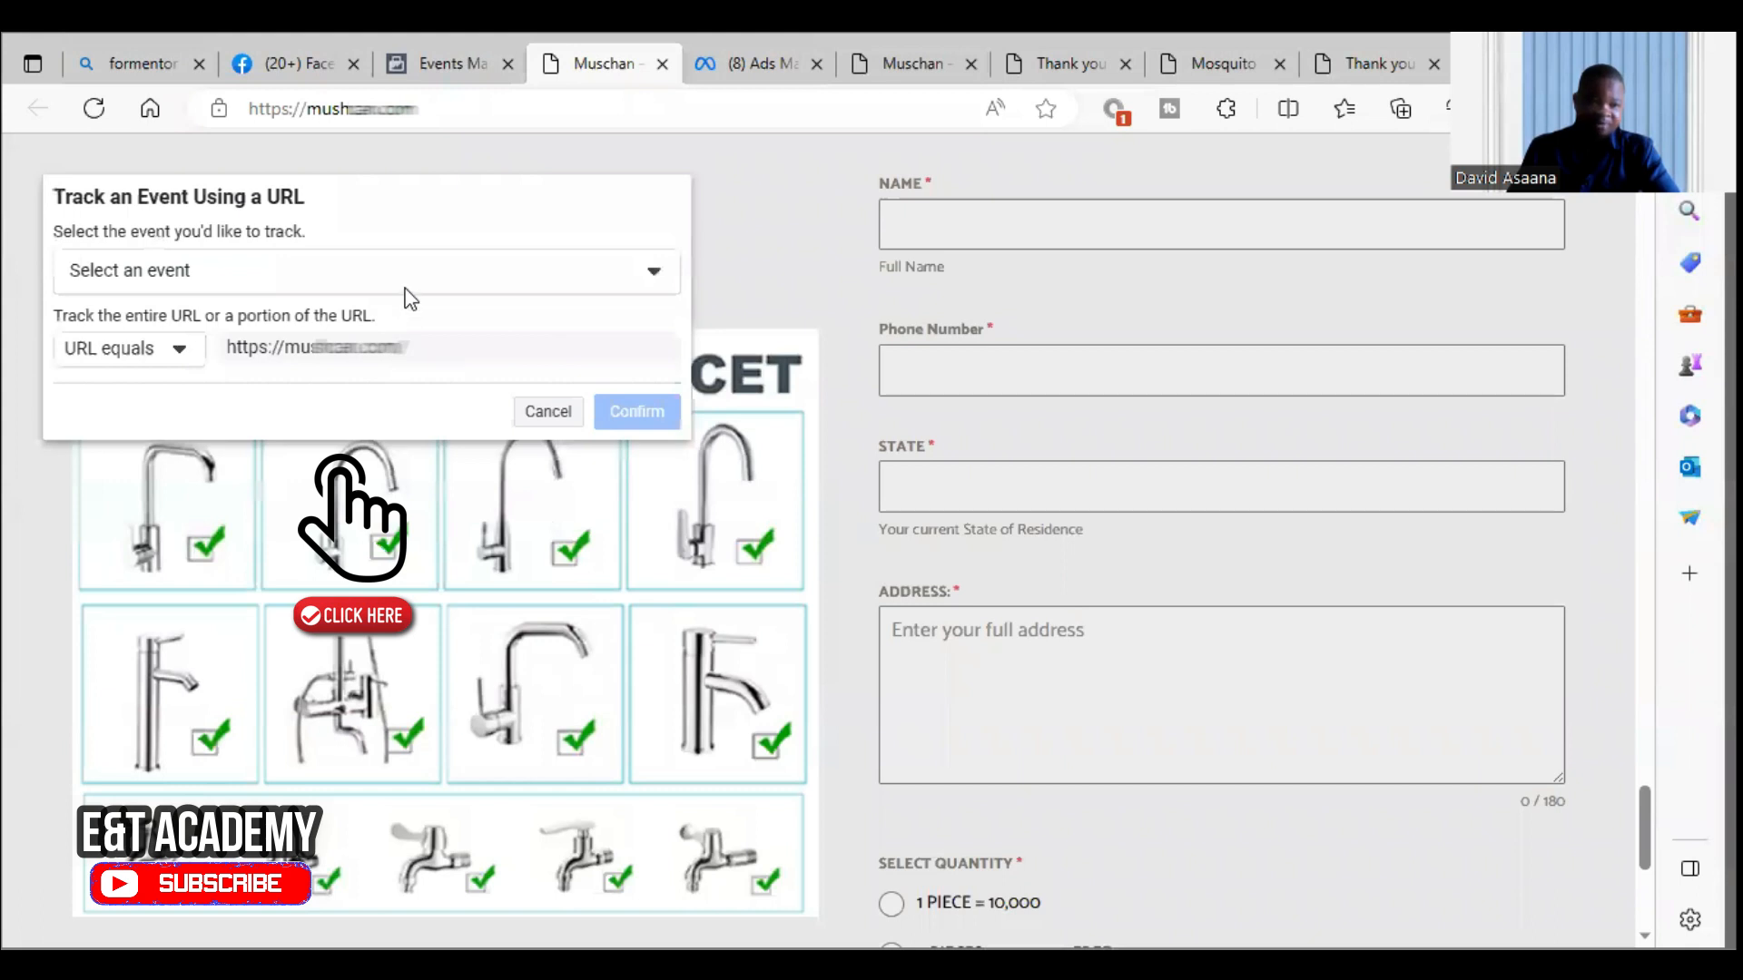
left_click(469, 272)
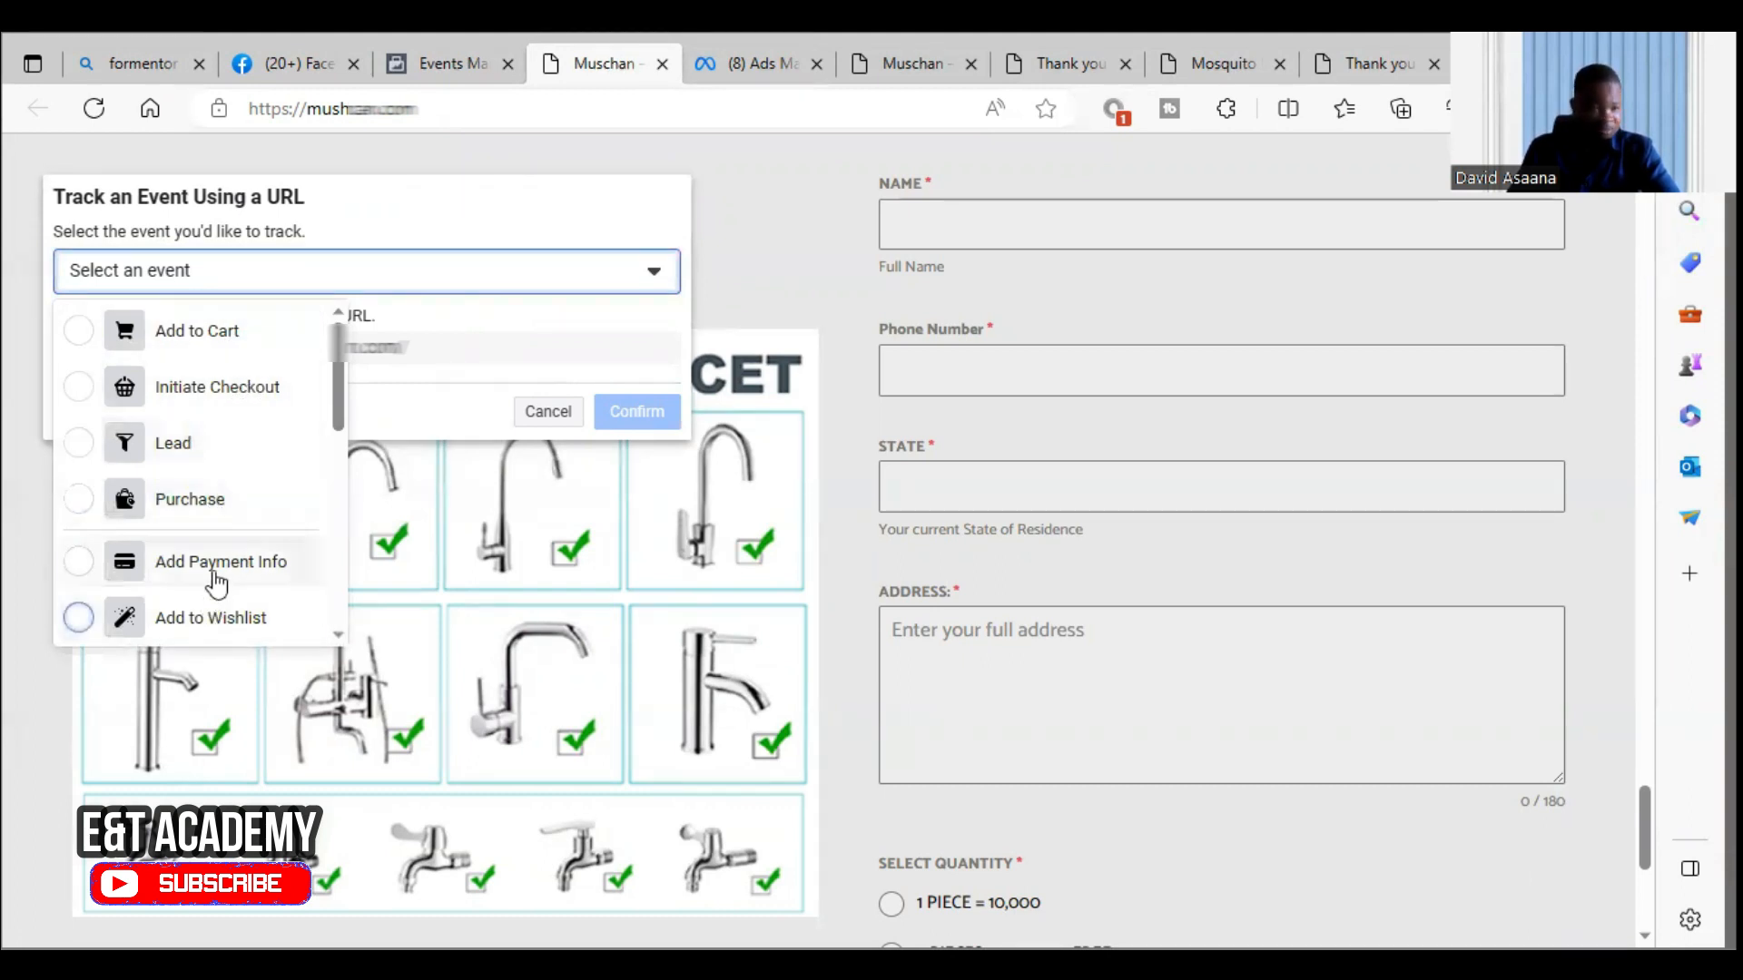
scroll(231, 563, "down", 2)
scroll(223, 504, "up", 2)
scroll(227, 492, "down", 3)
scroll(227, 490, "down", 3)
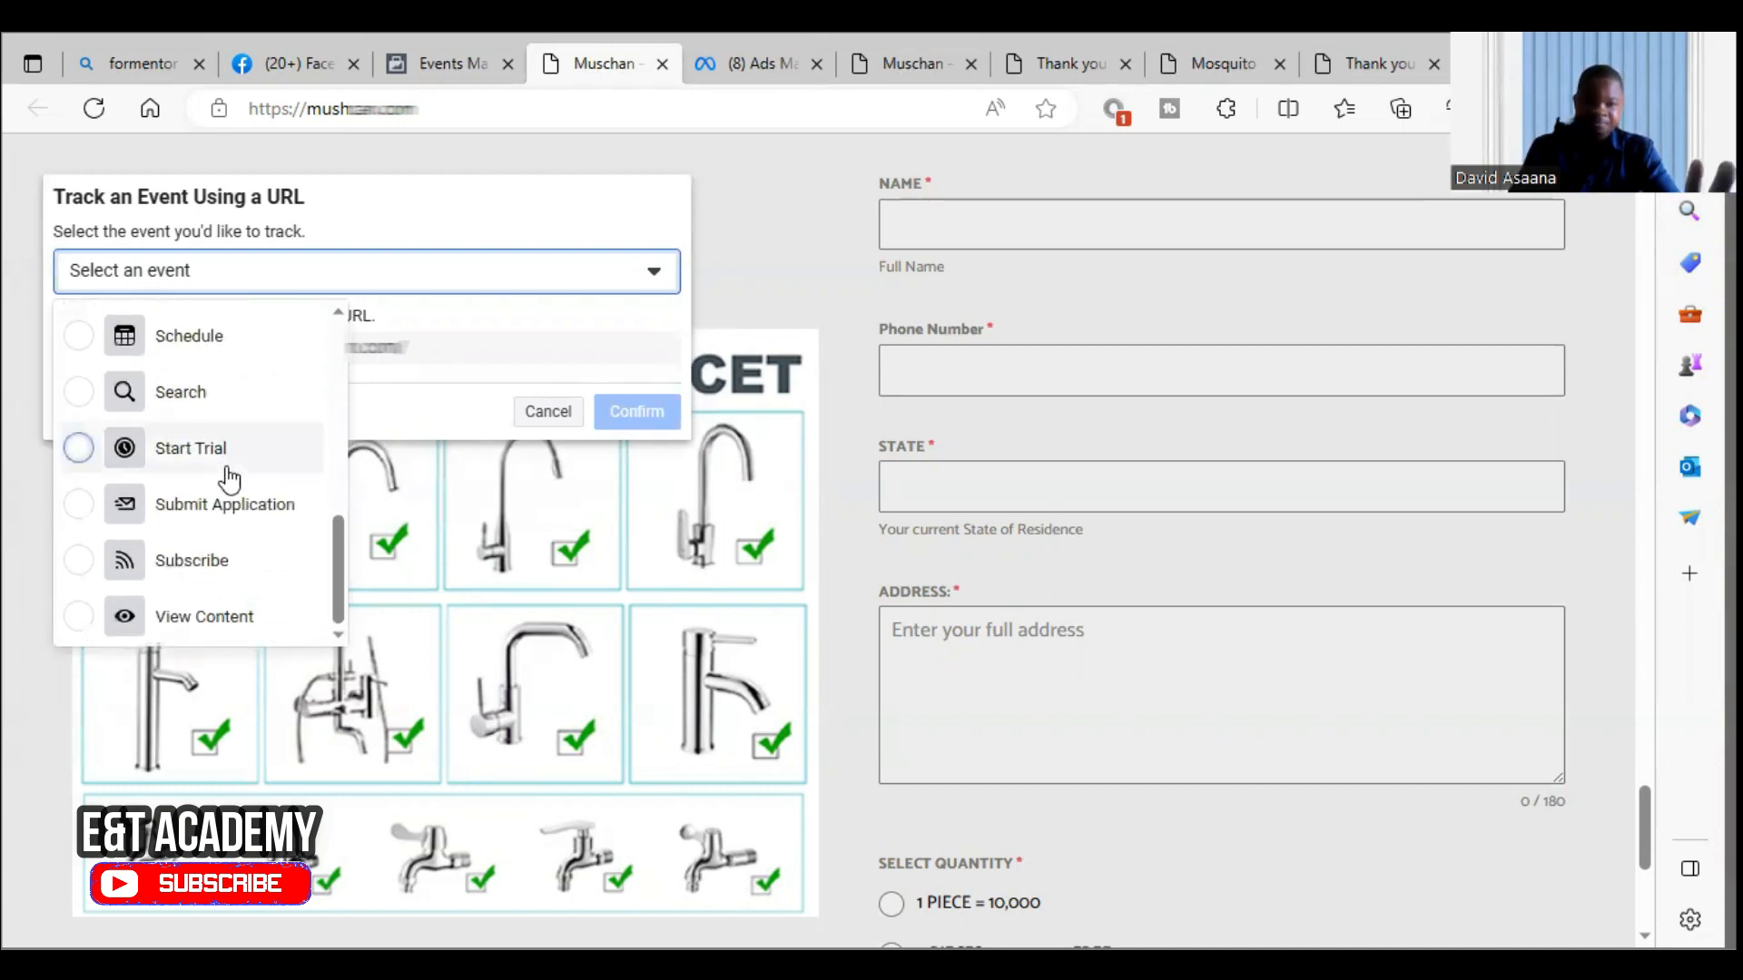
left_click(695, 158)
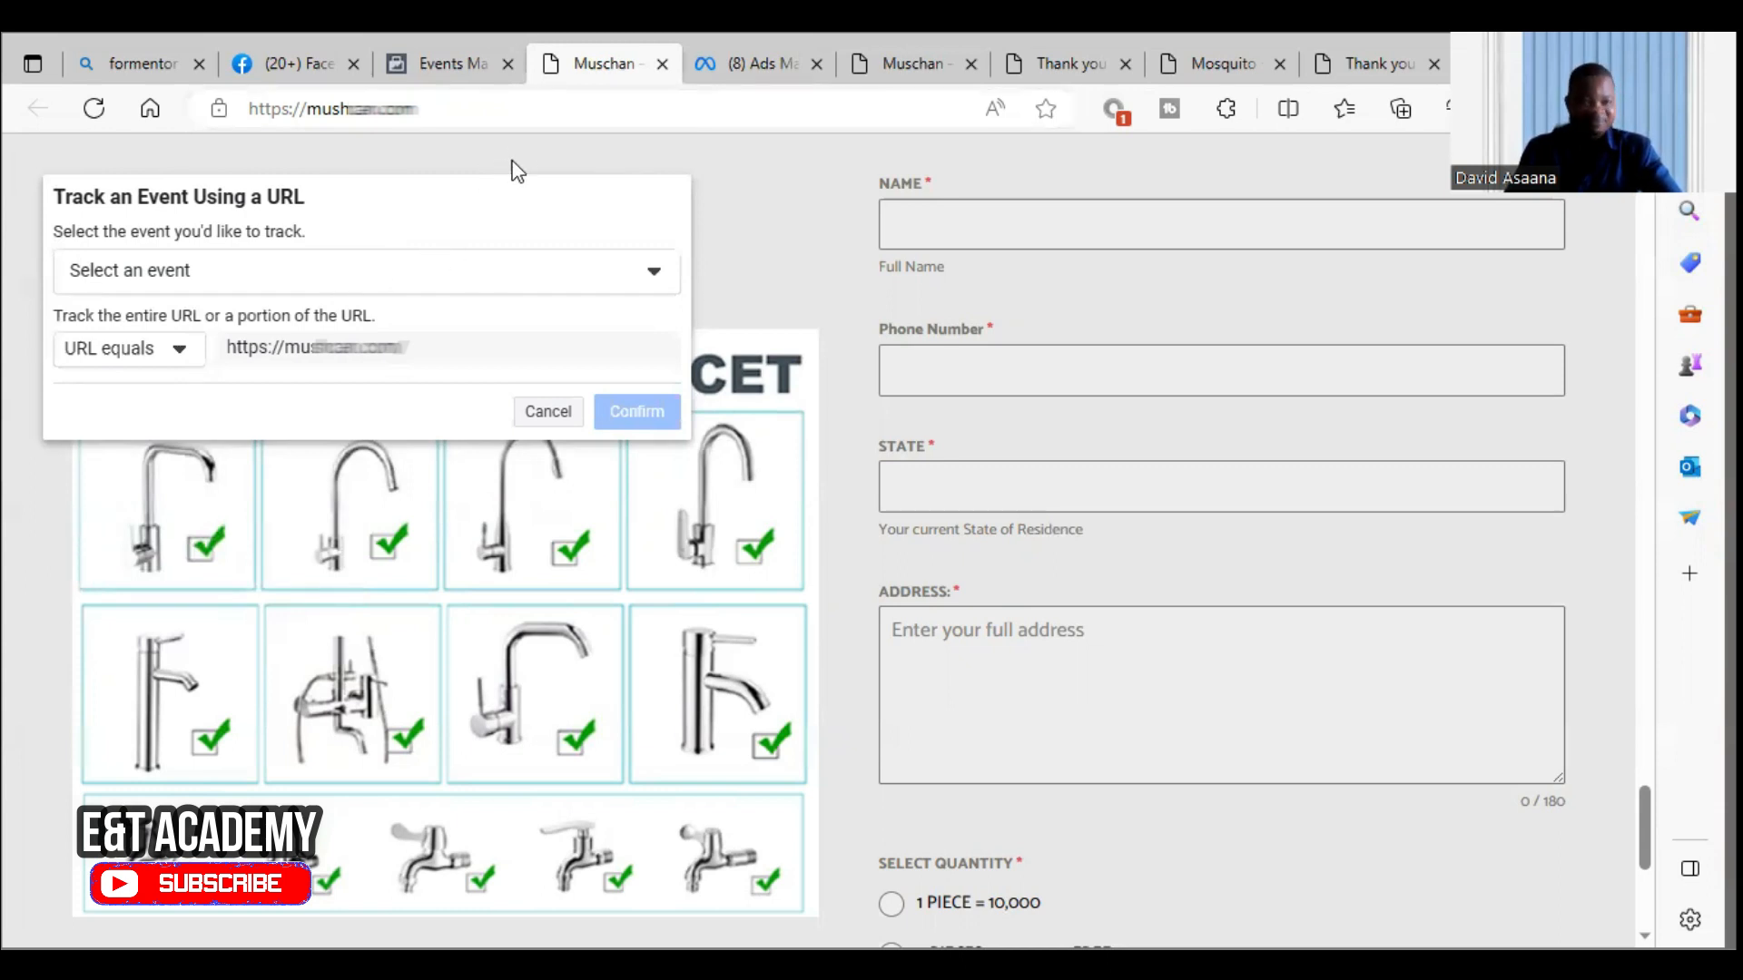
left_click(550, 412)
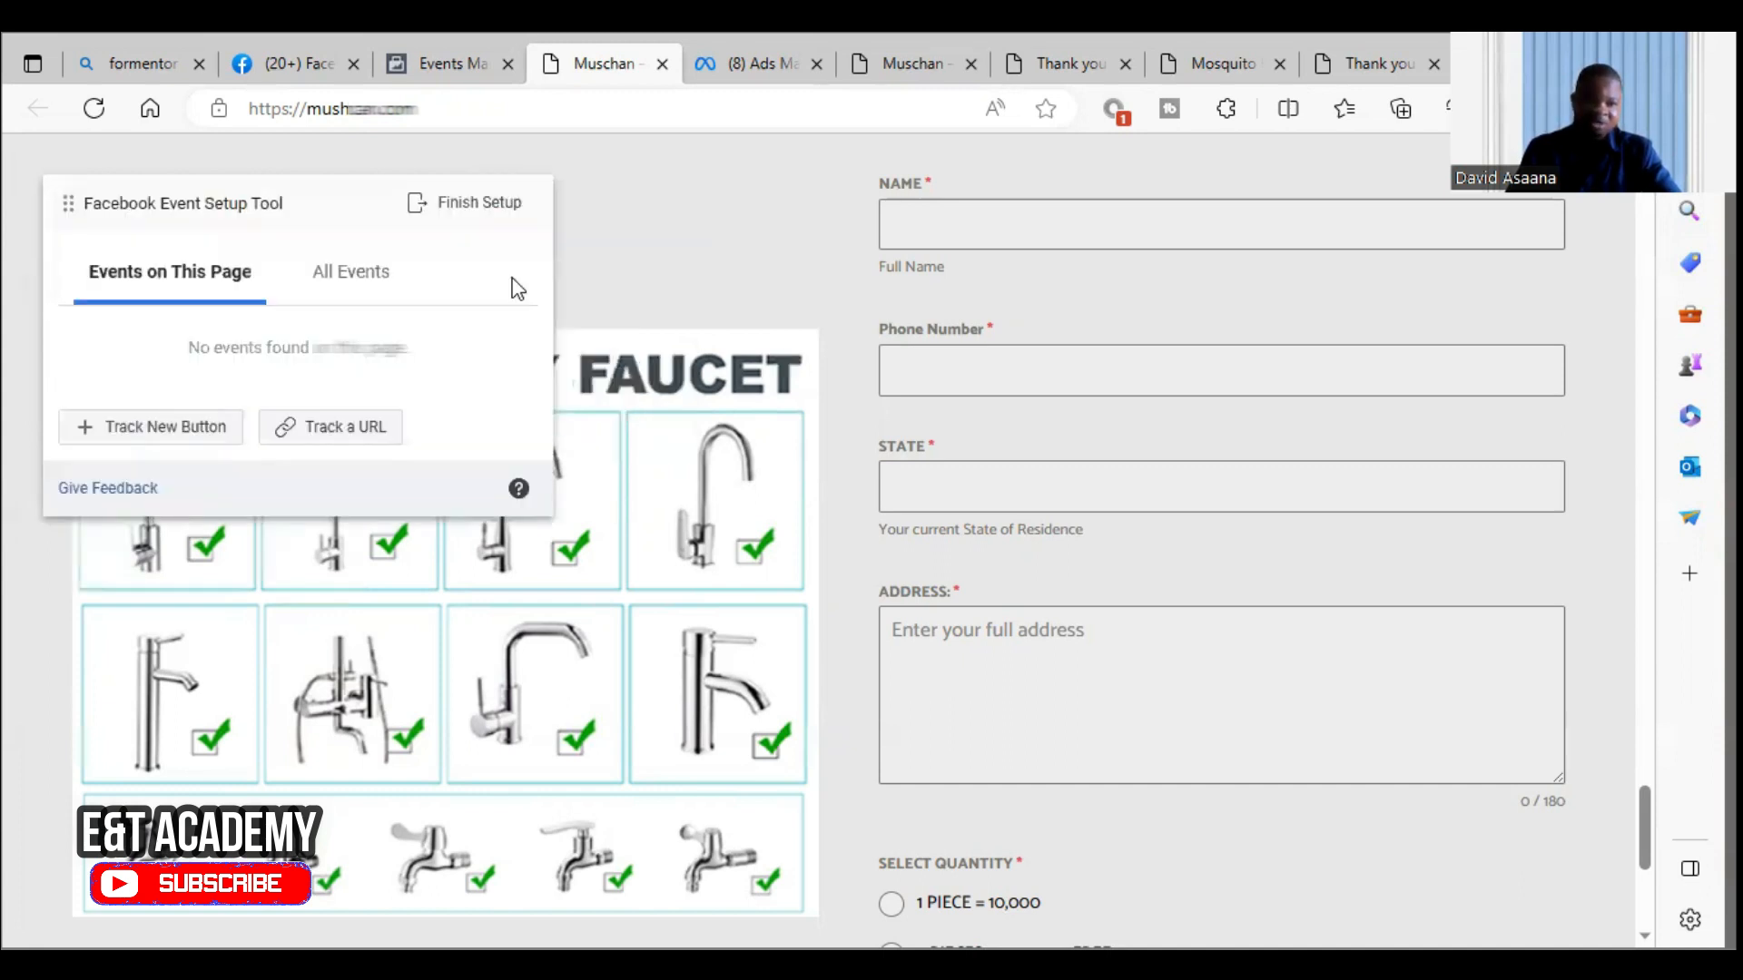
Open the site's Mosquito Killer page and go to its order form.
scroll(1085, 348, "up", 15)
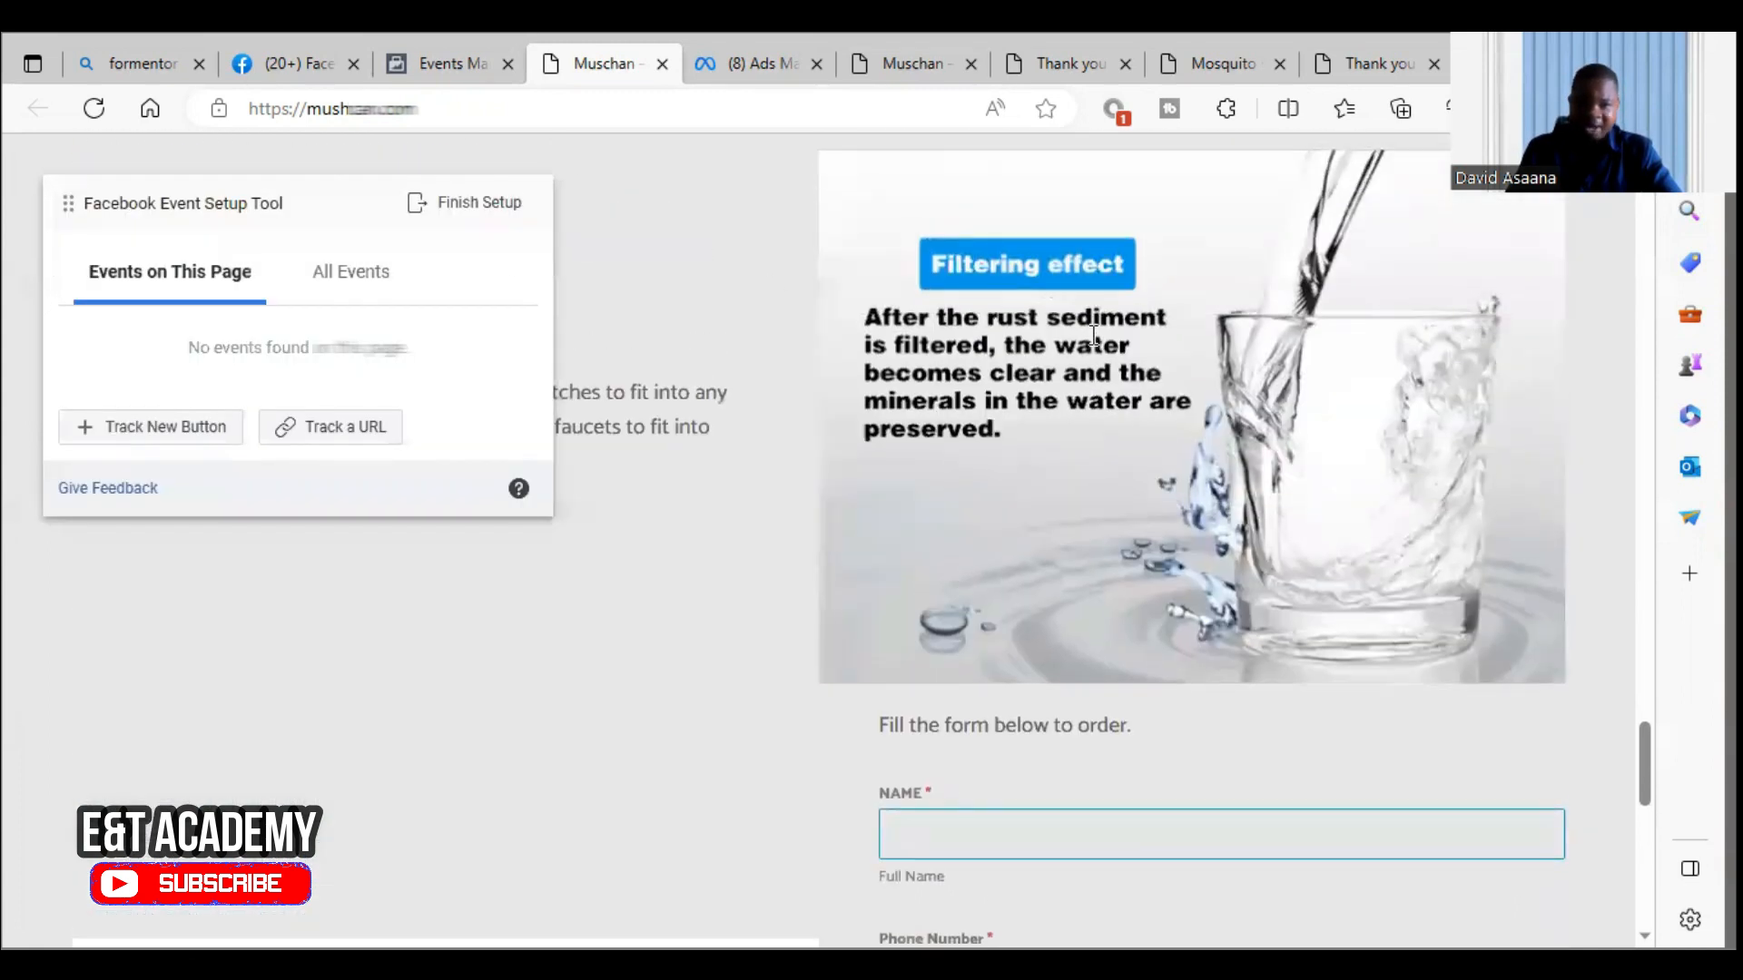
scroll(1093, 331, "up", 15)
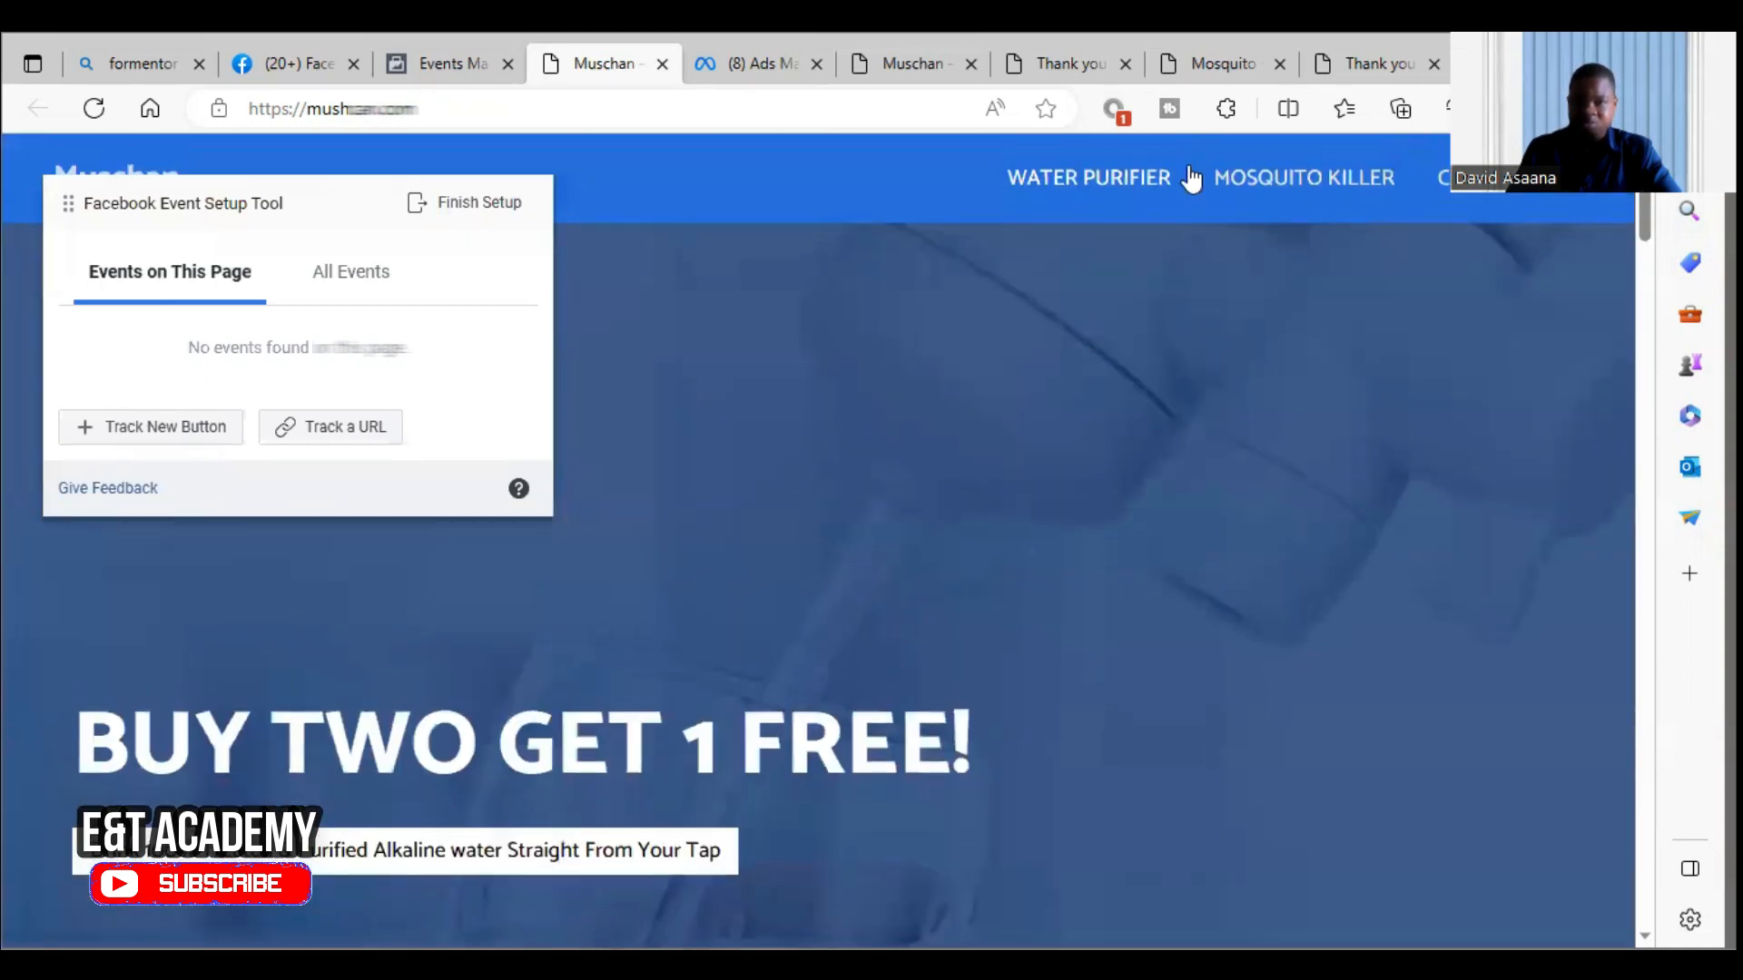
left_click(1354, 180)
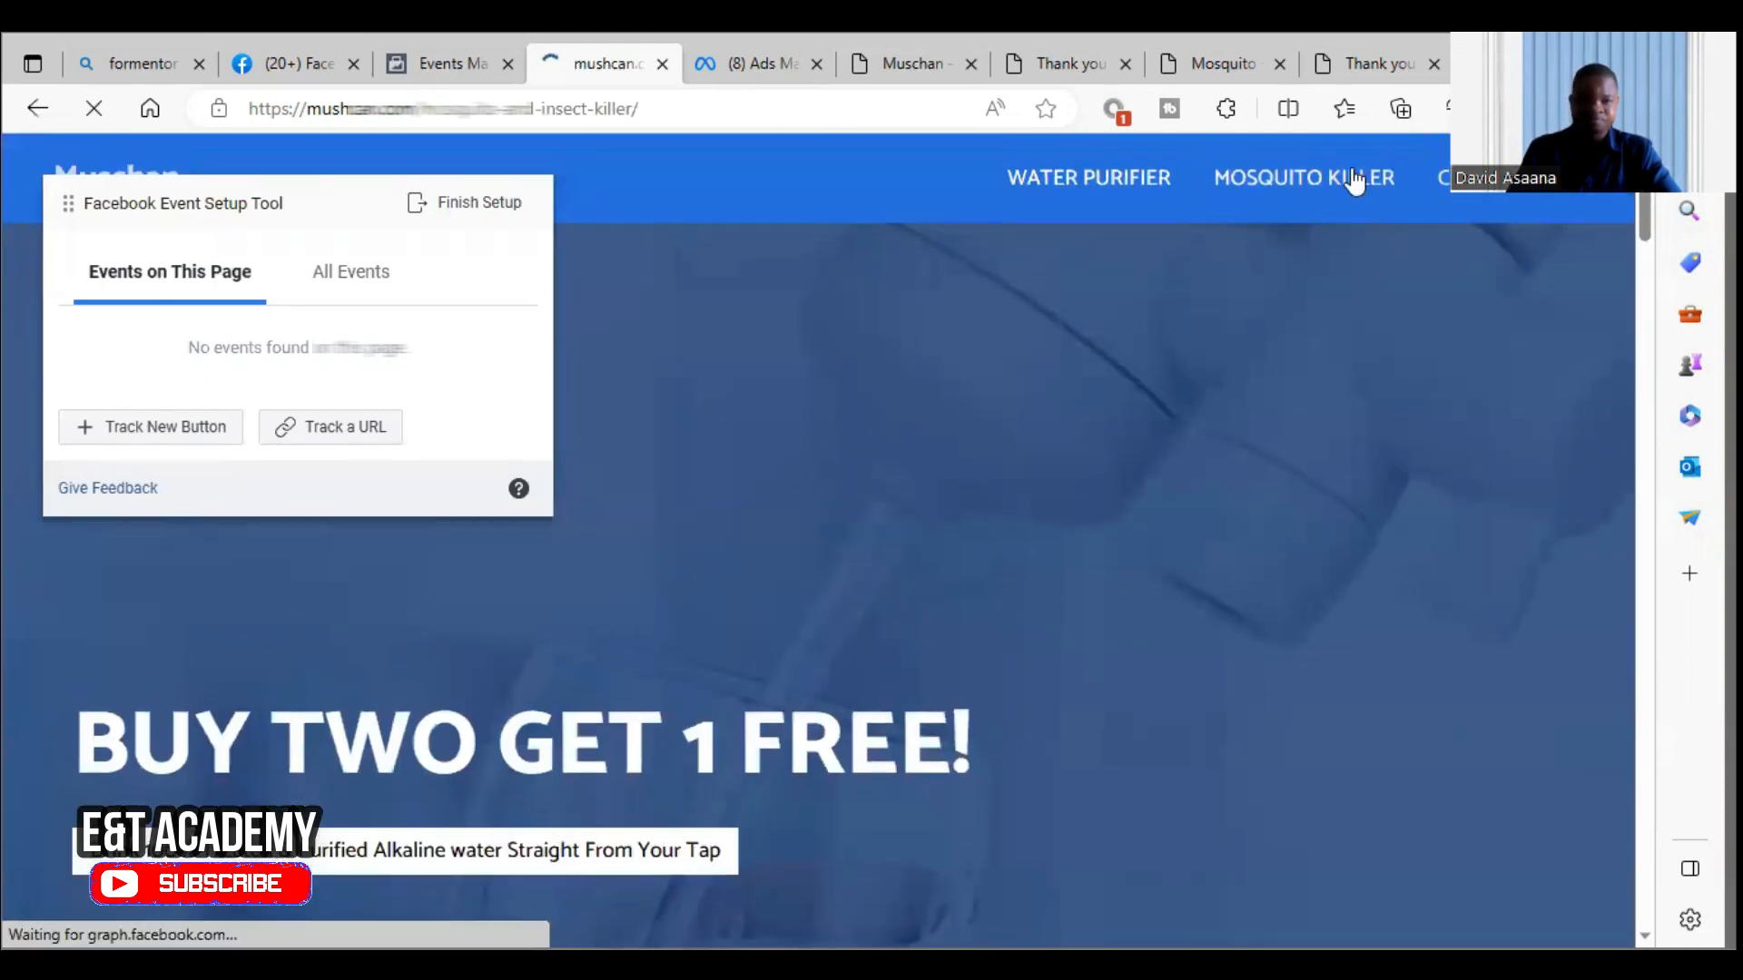
scroll(1117, 369, "down", 15)
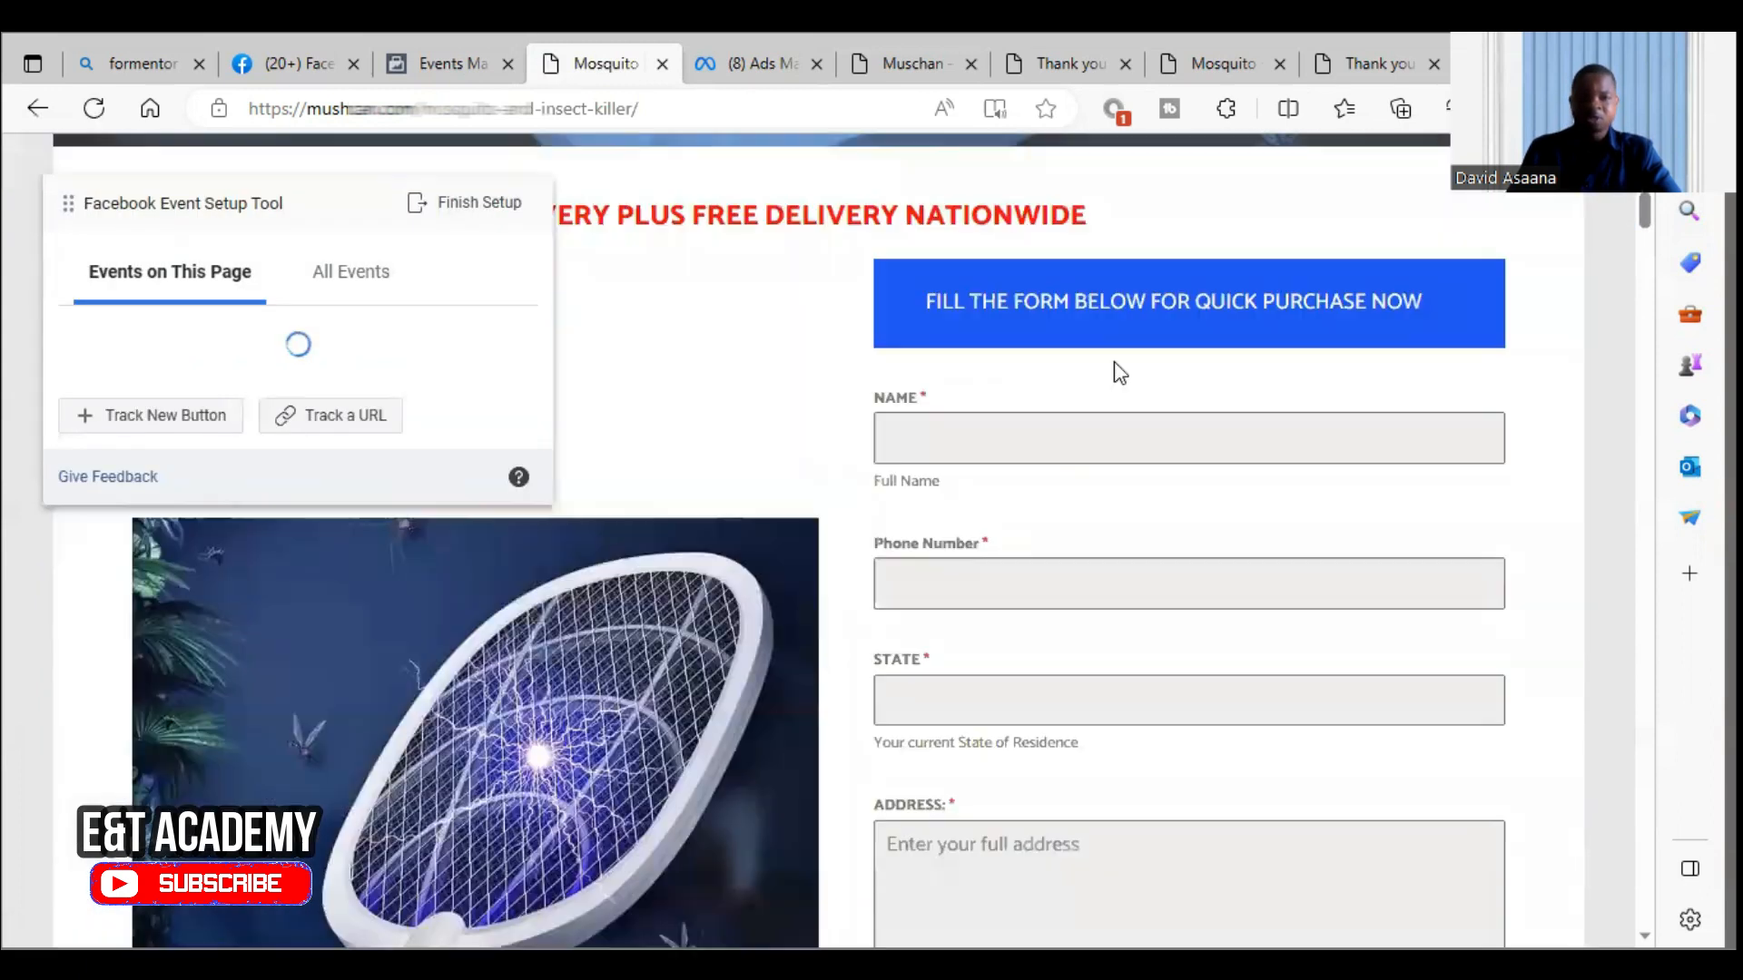
Look through the Mosquito Killer page for its order forms and their Submit Form buttons.
scroll(1051, 413, "down", 10)
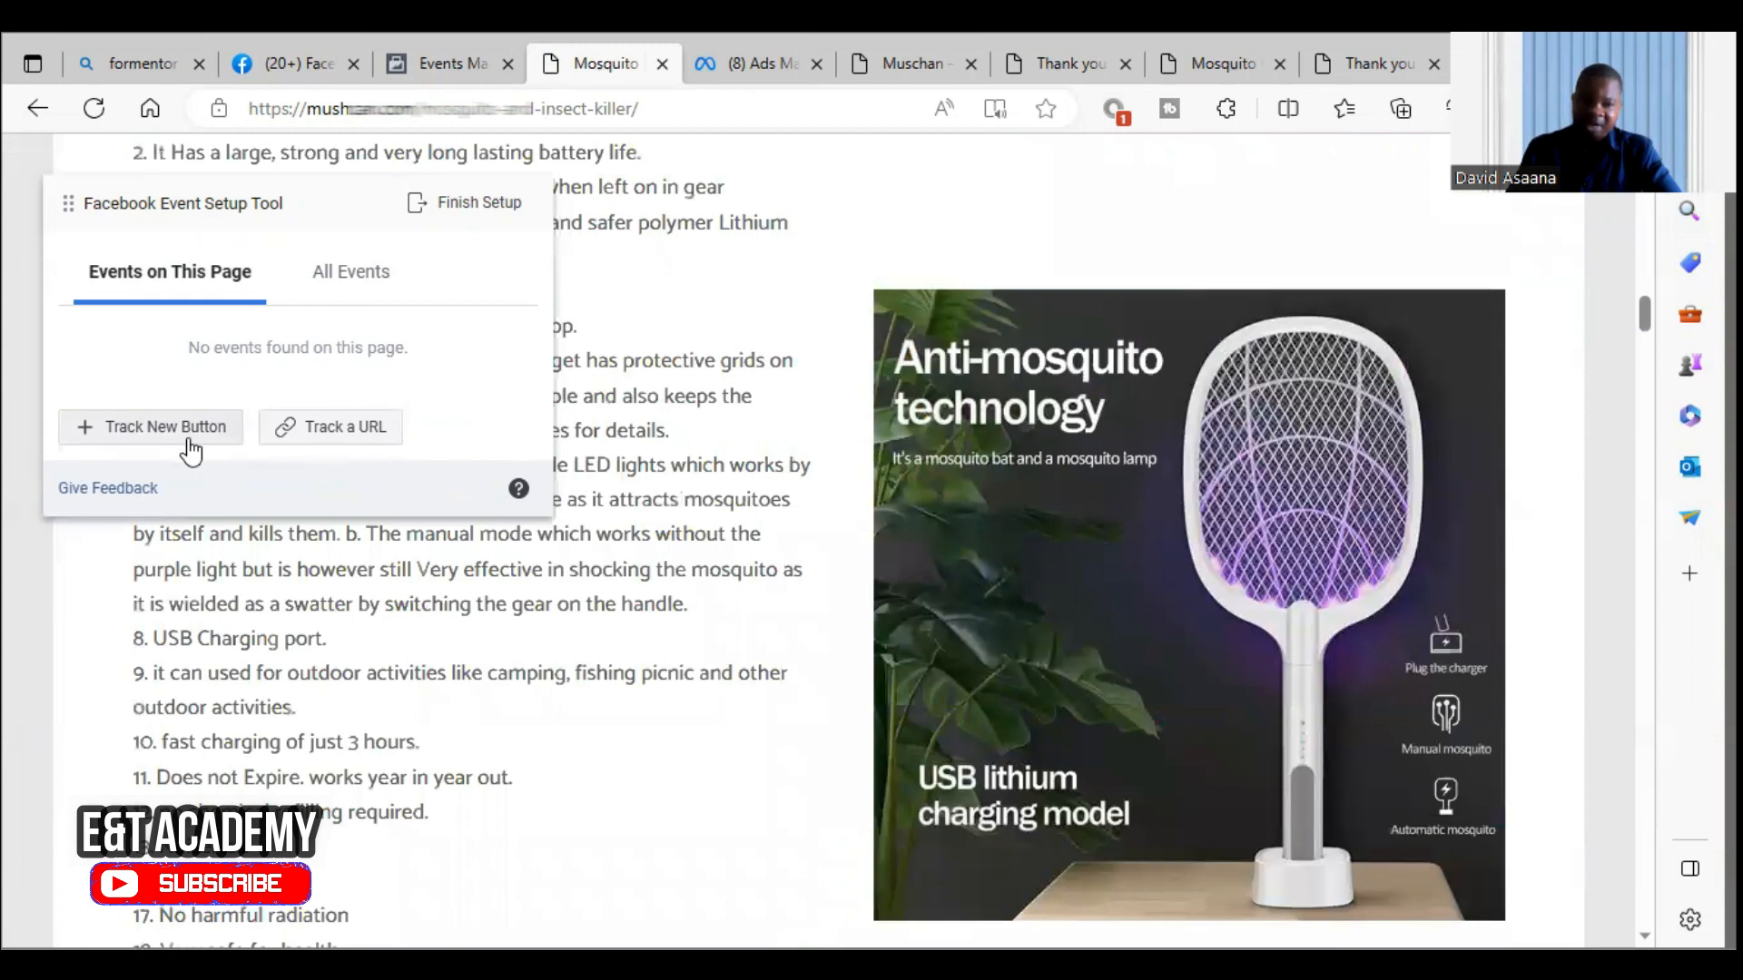
scroll(1085, 460, "down", 4)
scroll(1113, 420, "down", 18)
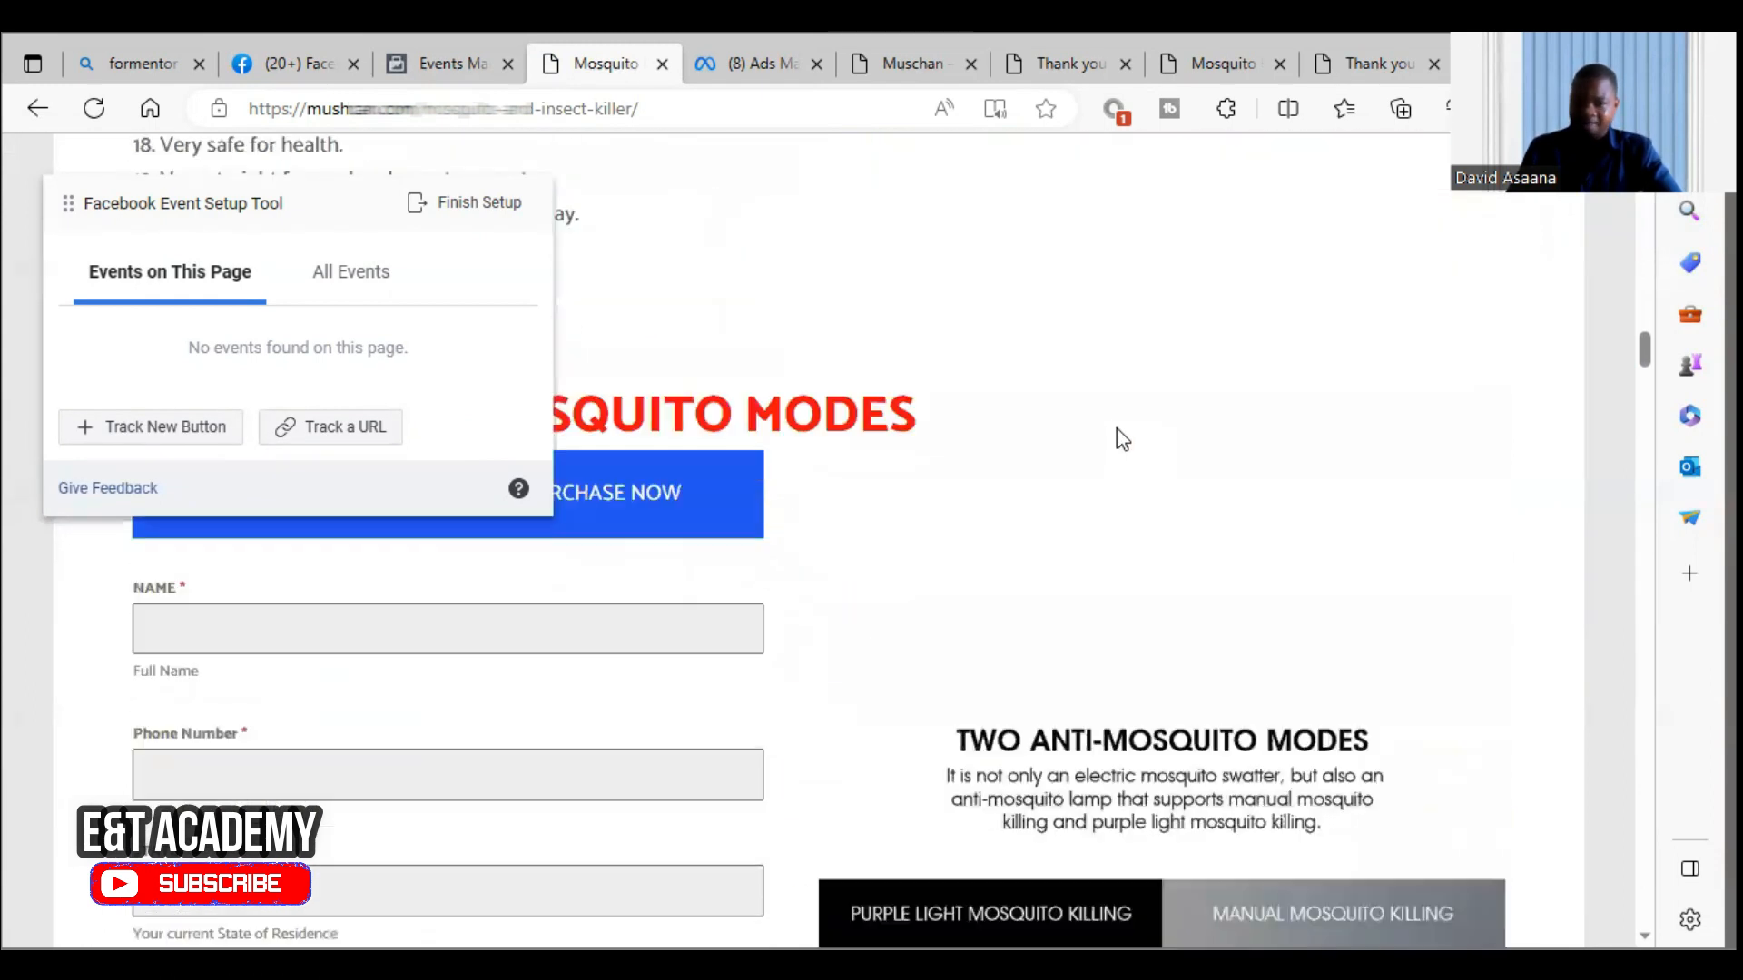
scroll(1147, 623, "down", 12)
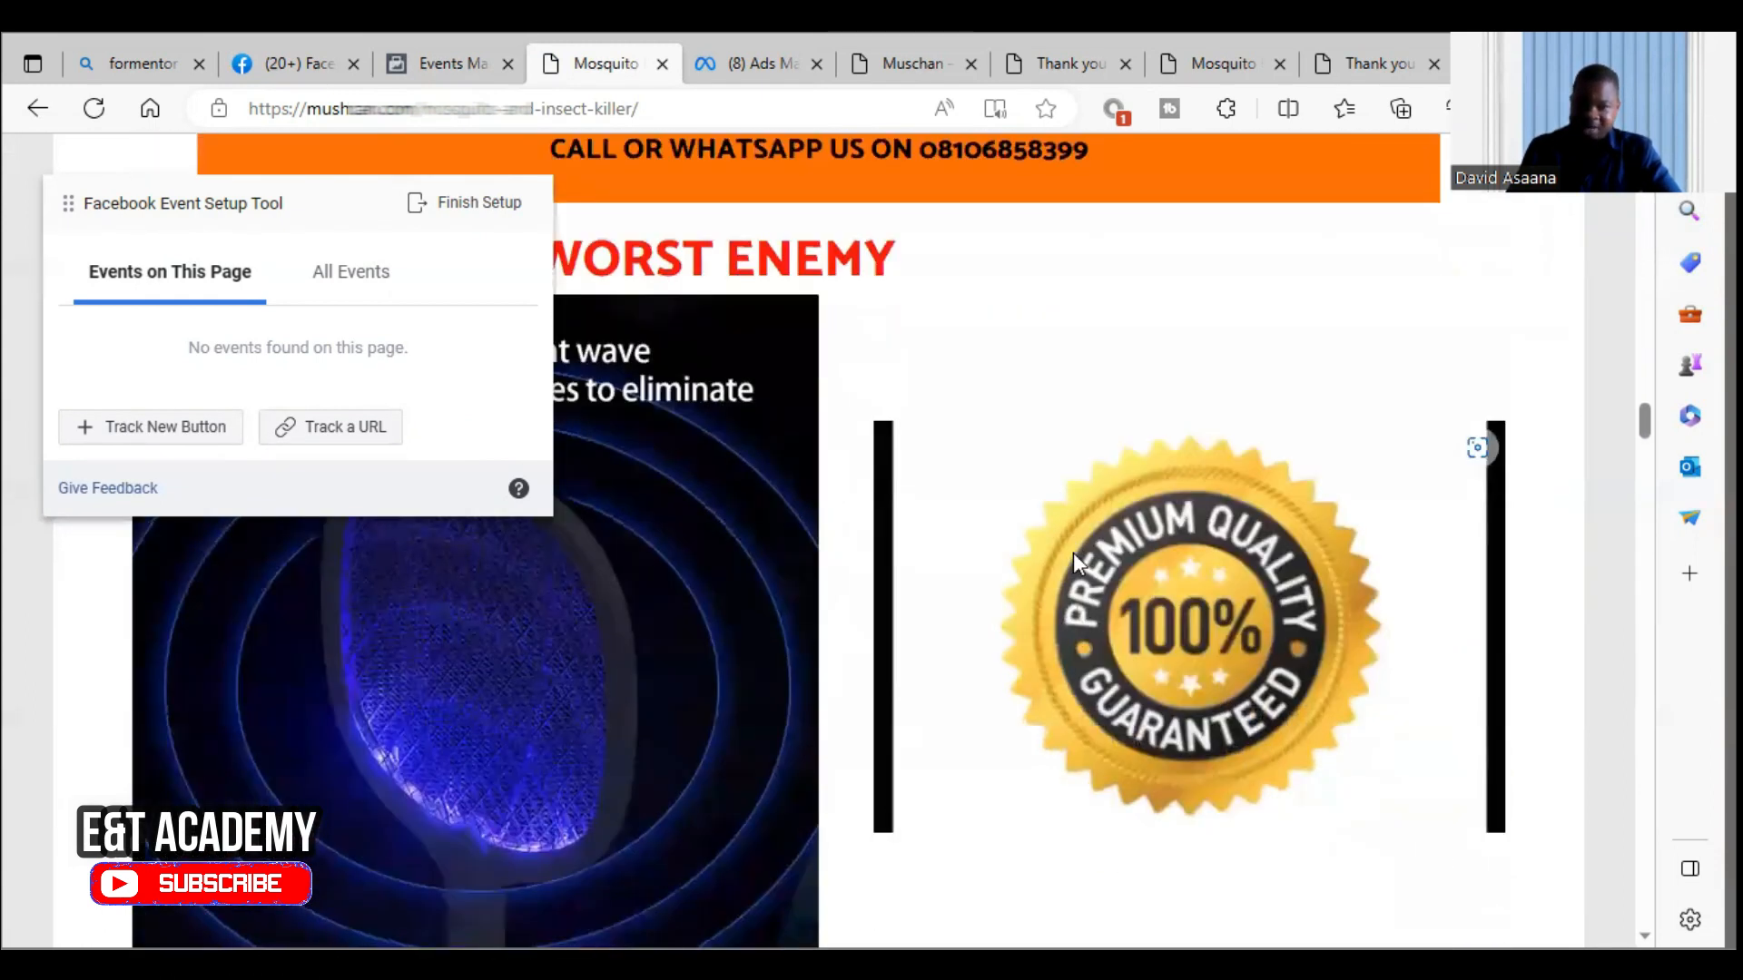
scroll(1067, 535, "down", 15)
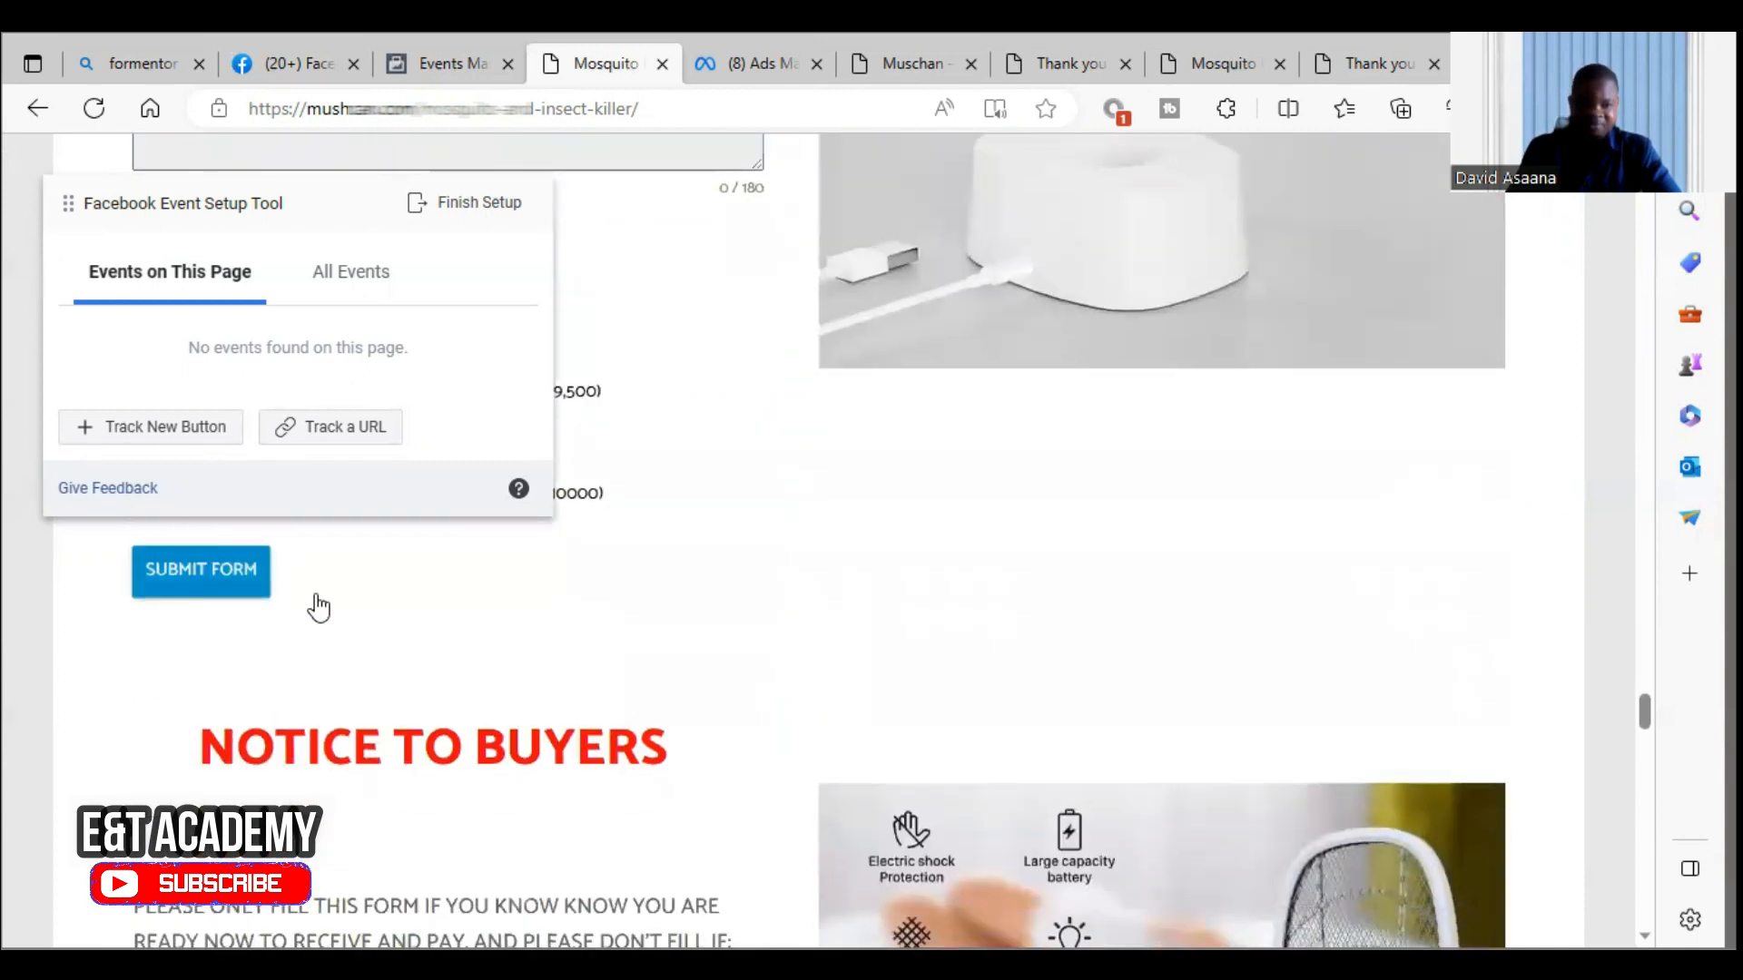
scroll(657, 548, "up", 5)
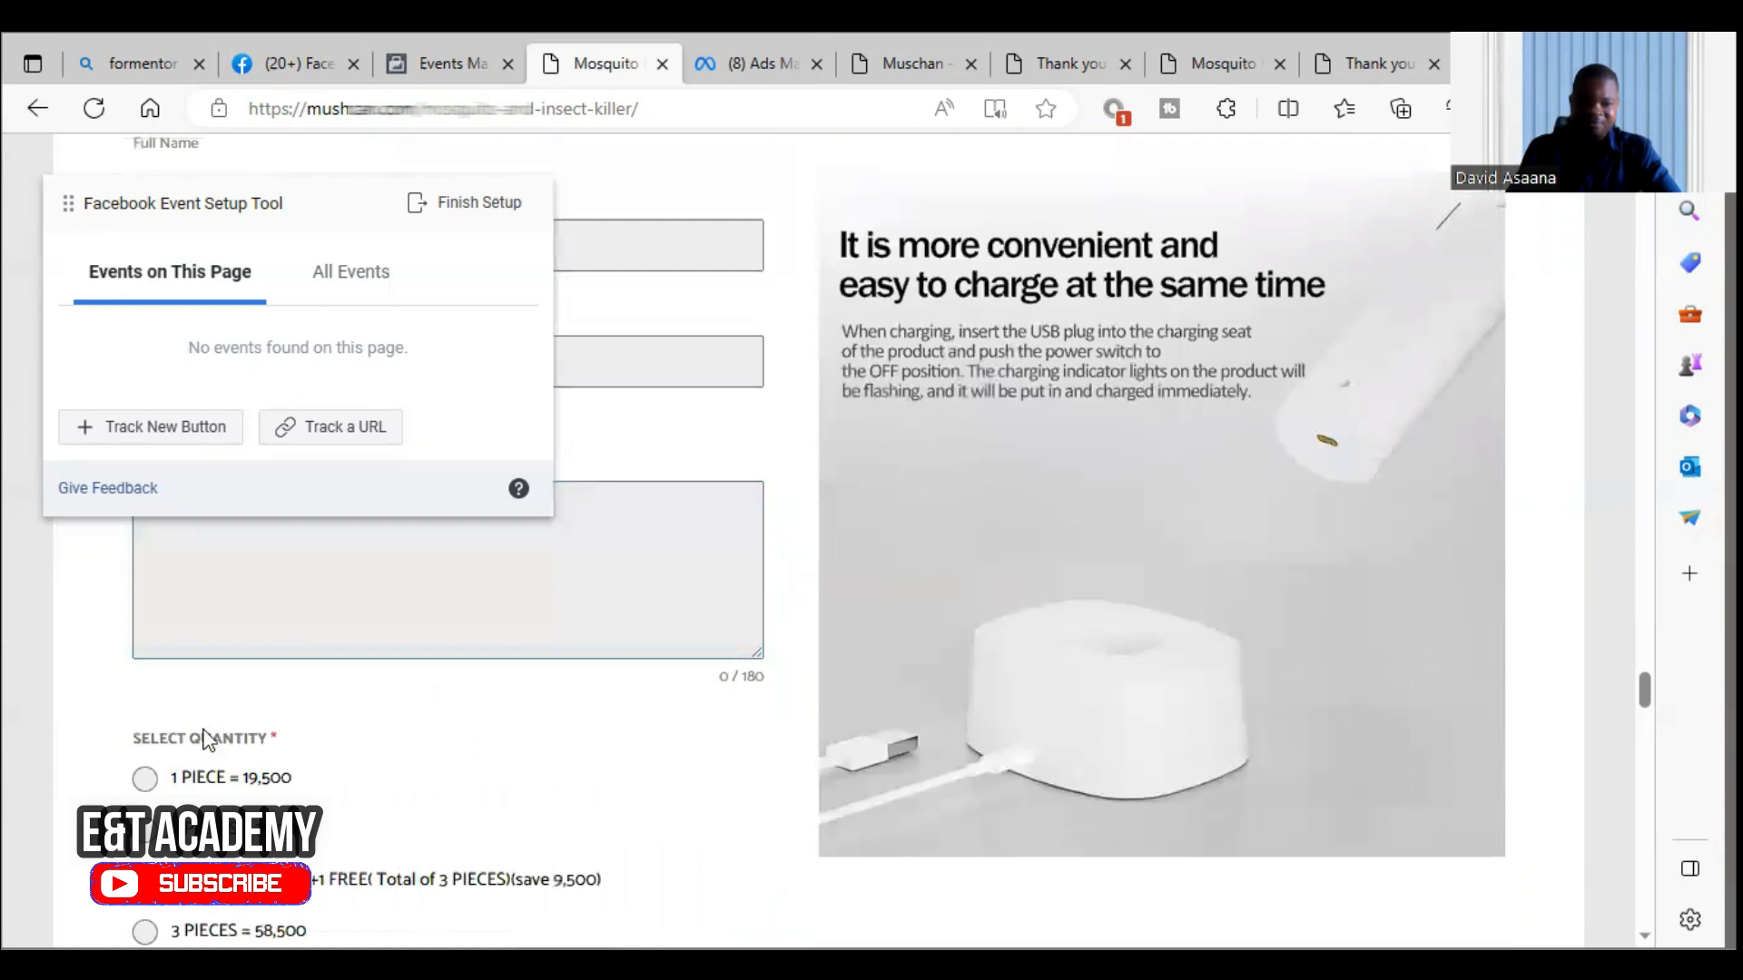
scroll(210, 740, "down", 4)
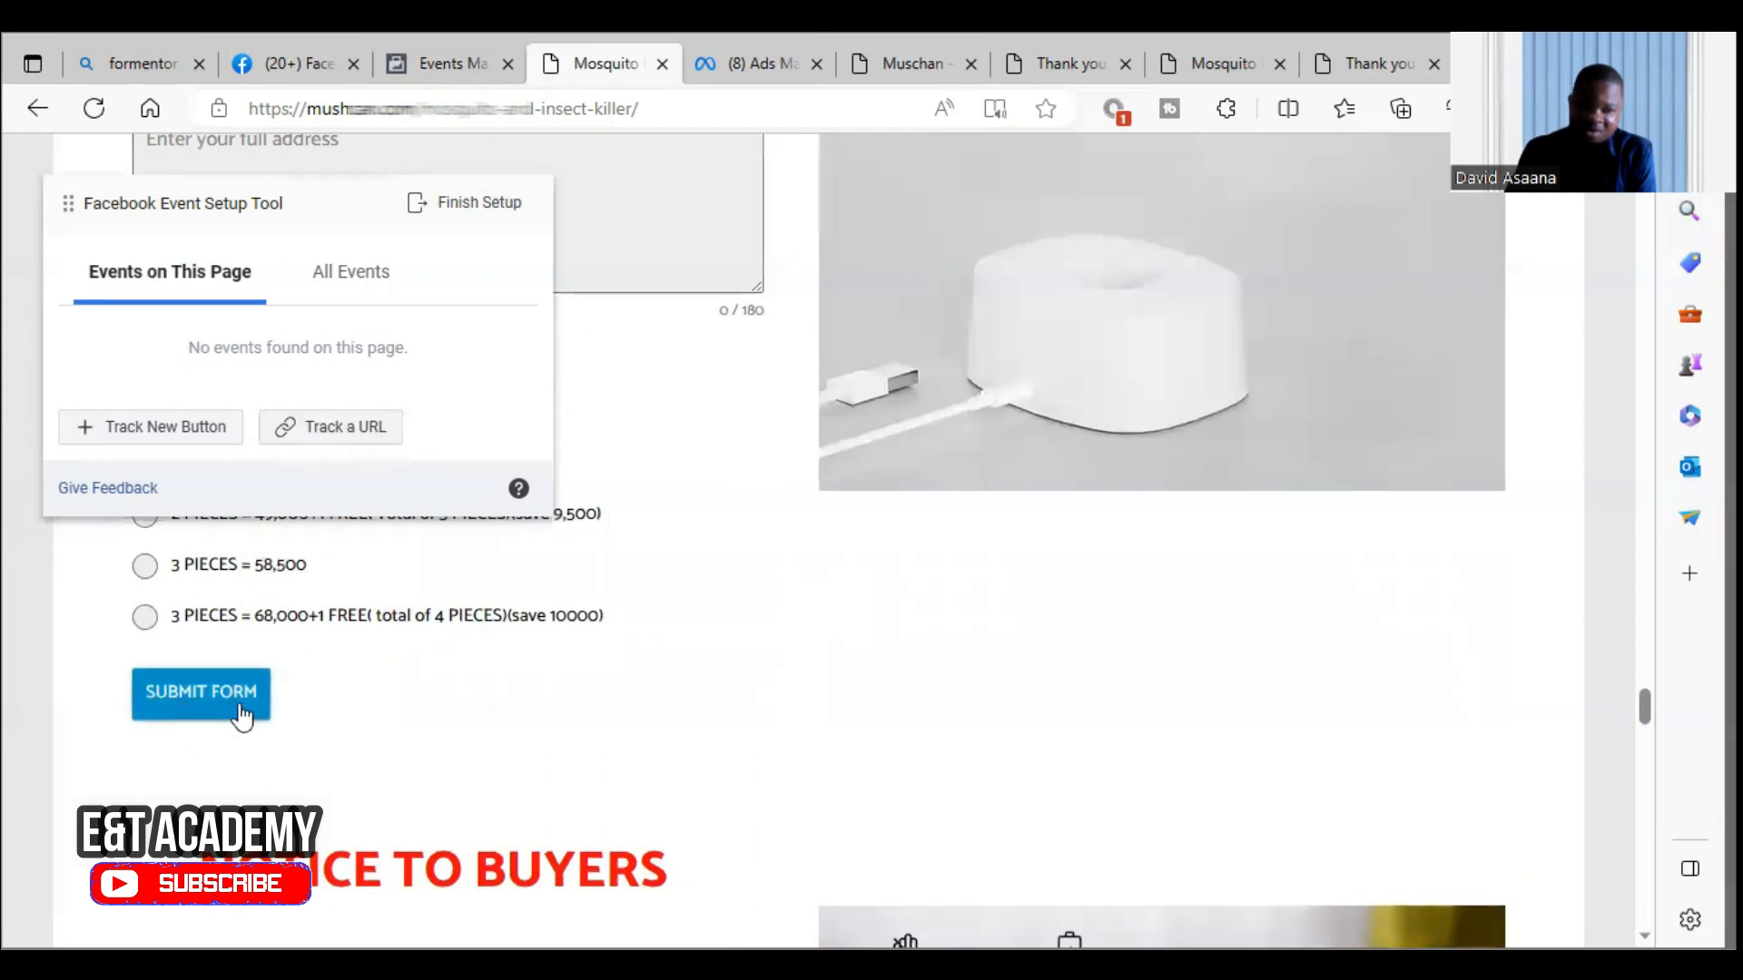
Review the Thank you page and other open site and Events Manager pages, and return to the Mosquito Killer page with the Event Setup Tool.
left_click(1262, 55)
left_click(1372, 66)
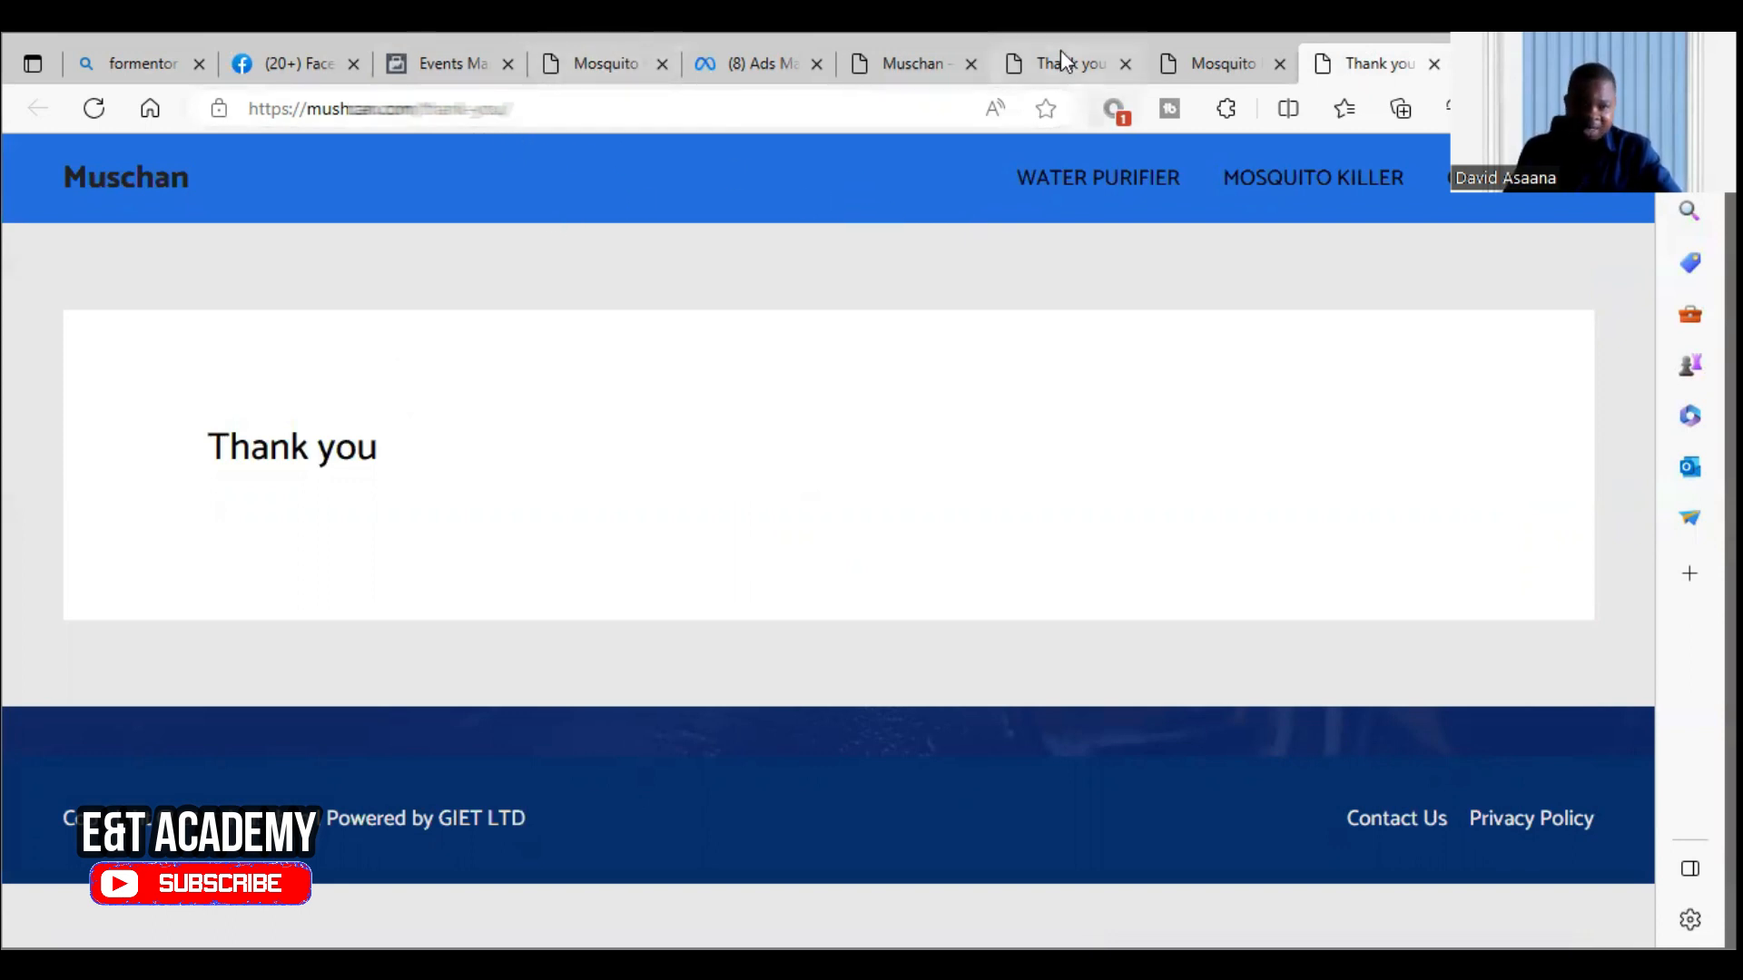
left_click(897, 63)
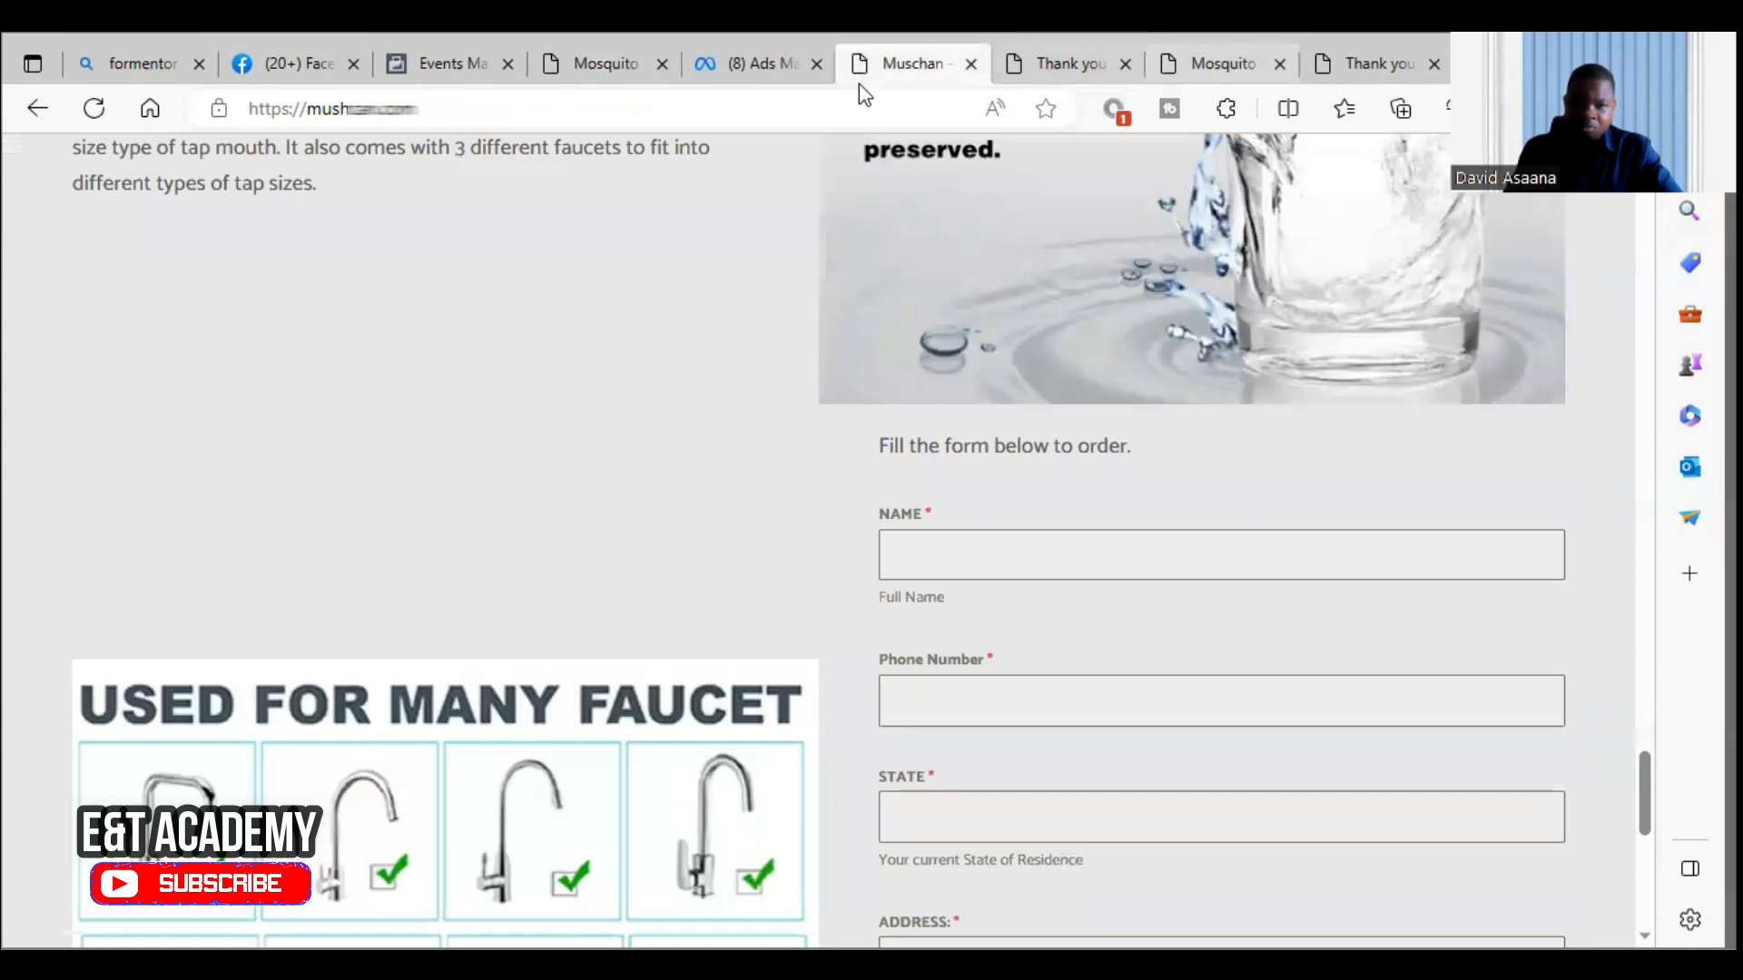
left_click(1375, 63)
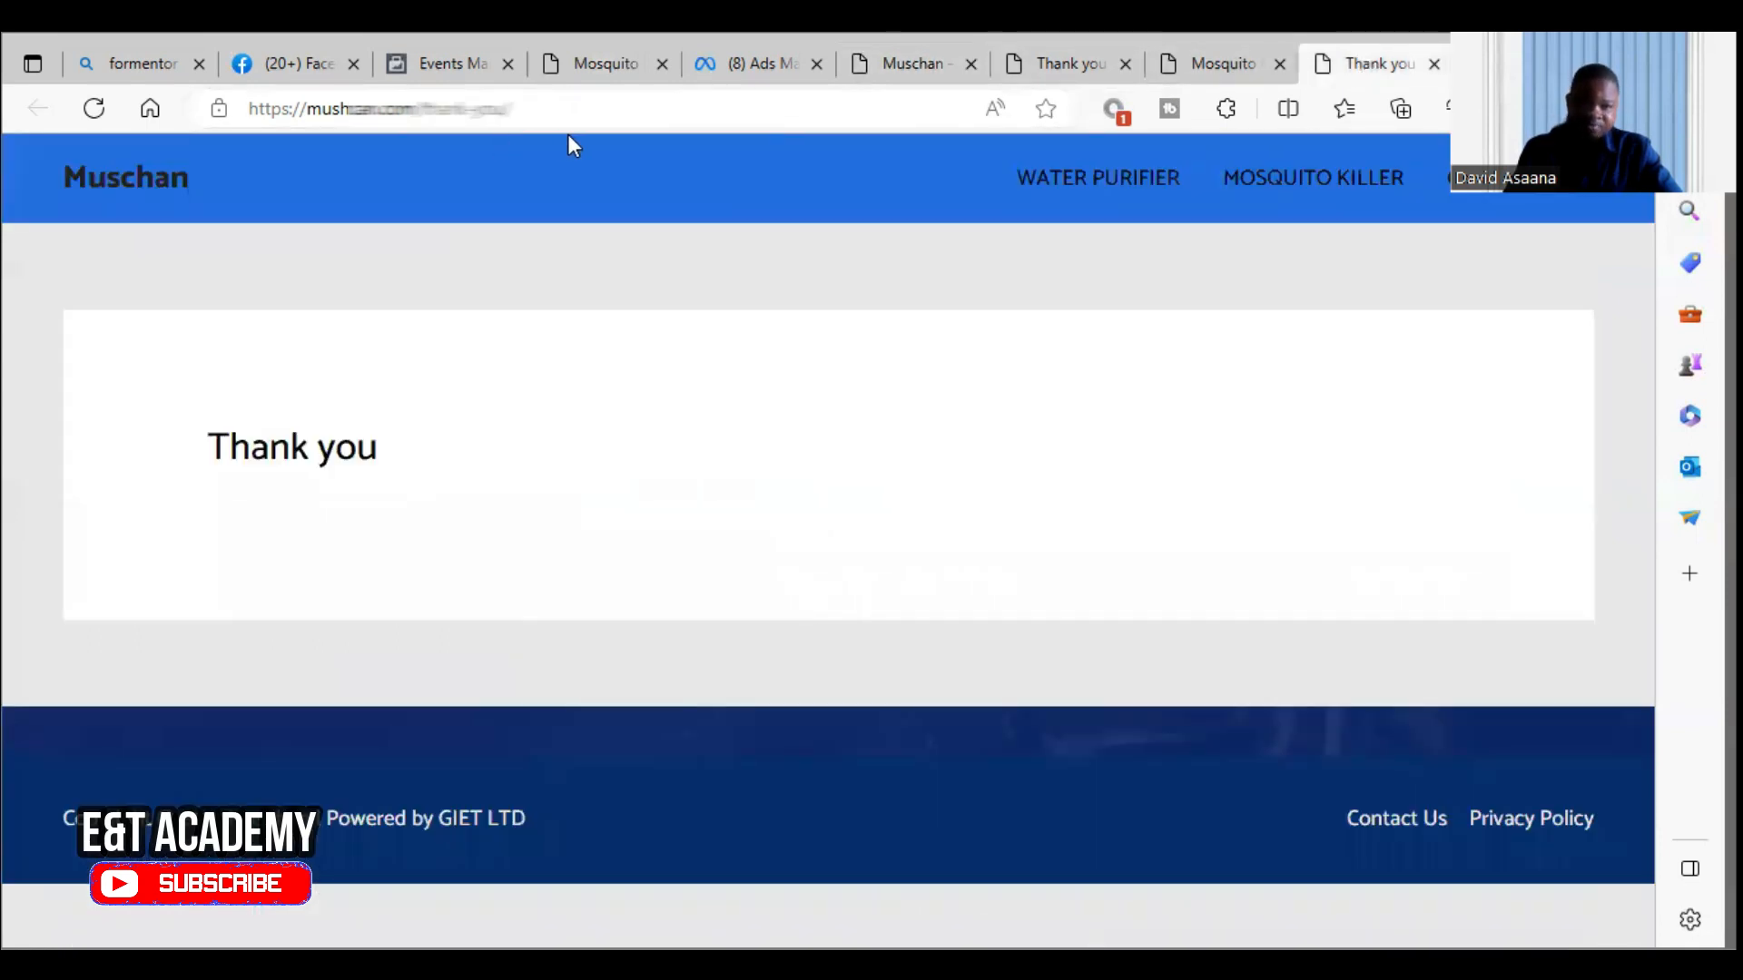
mouse_move(1131, 70)
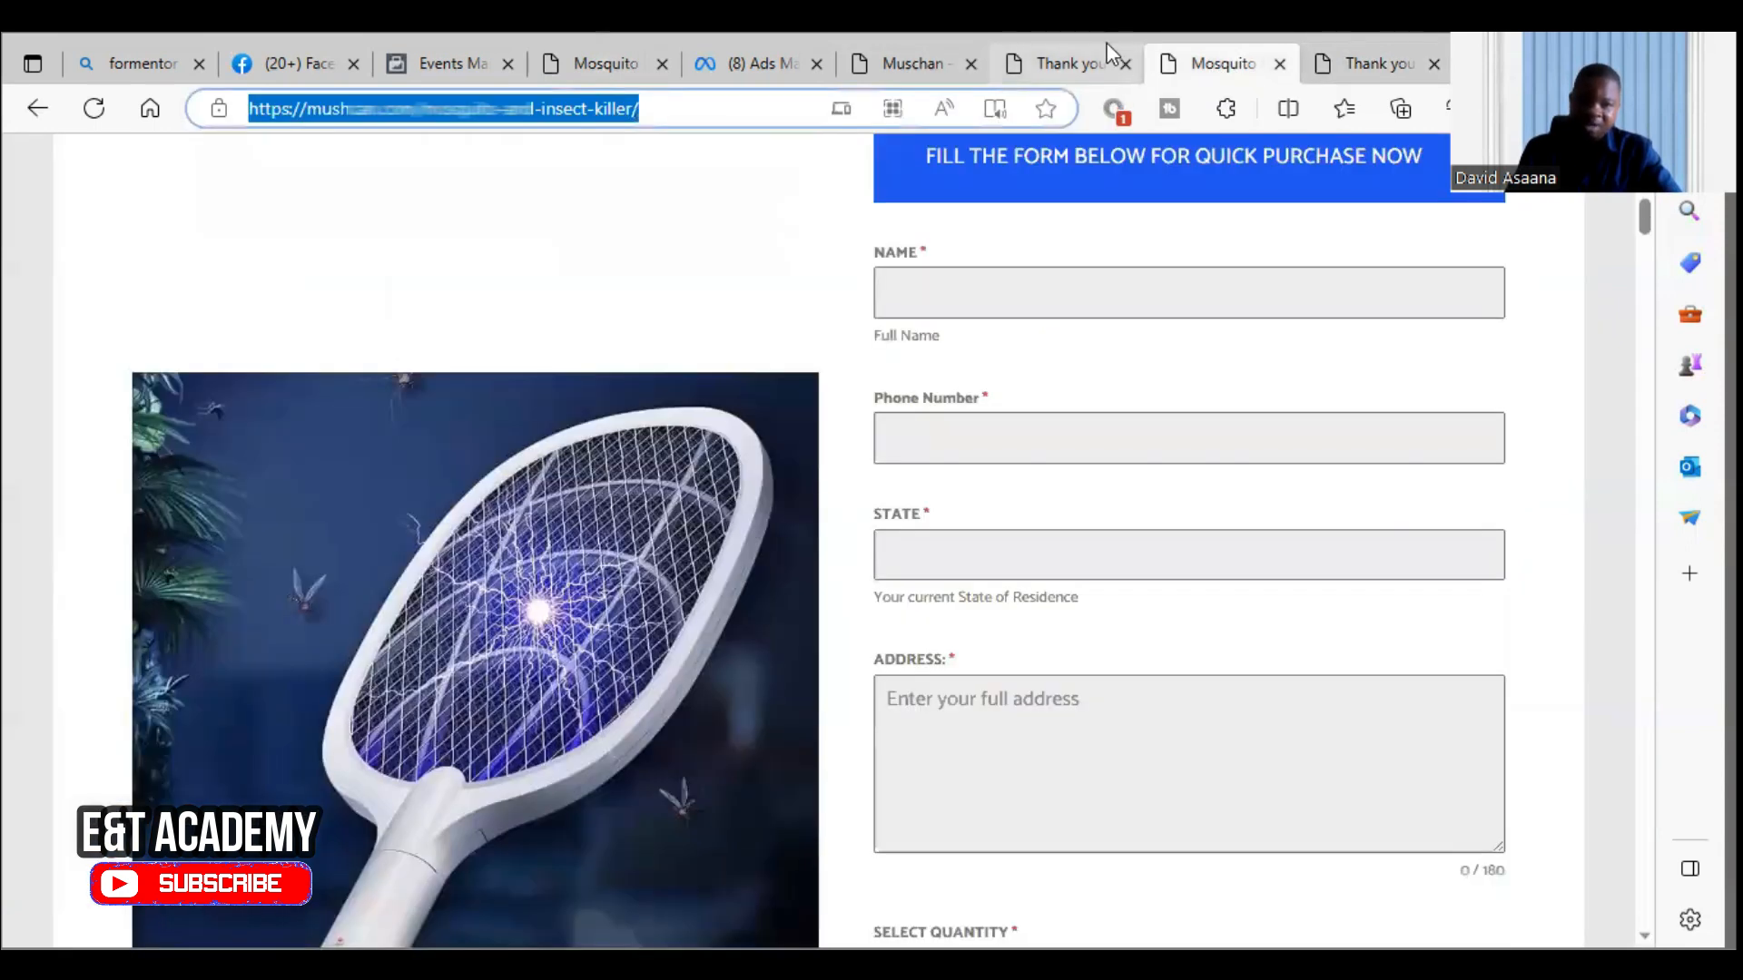
left_click(1089, 60)
left_click(924, 55)
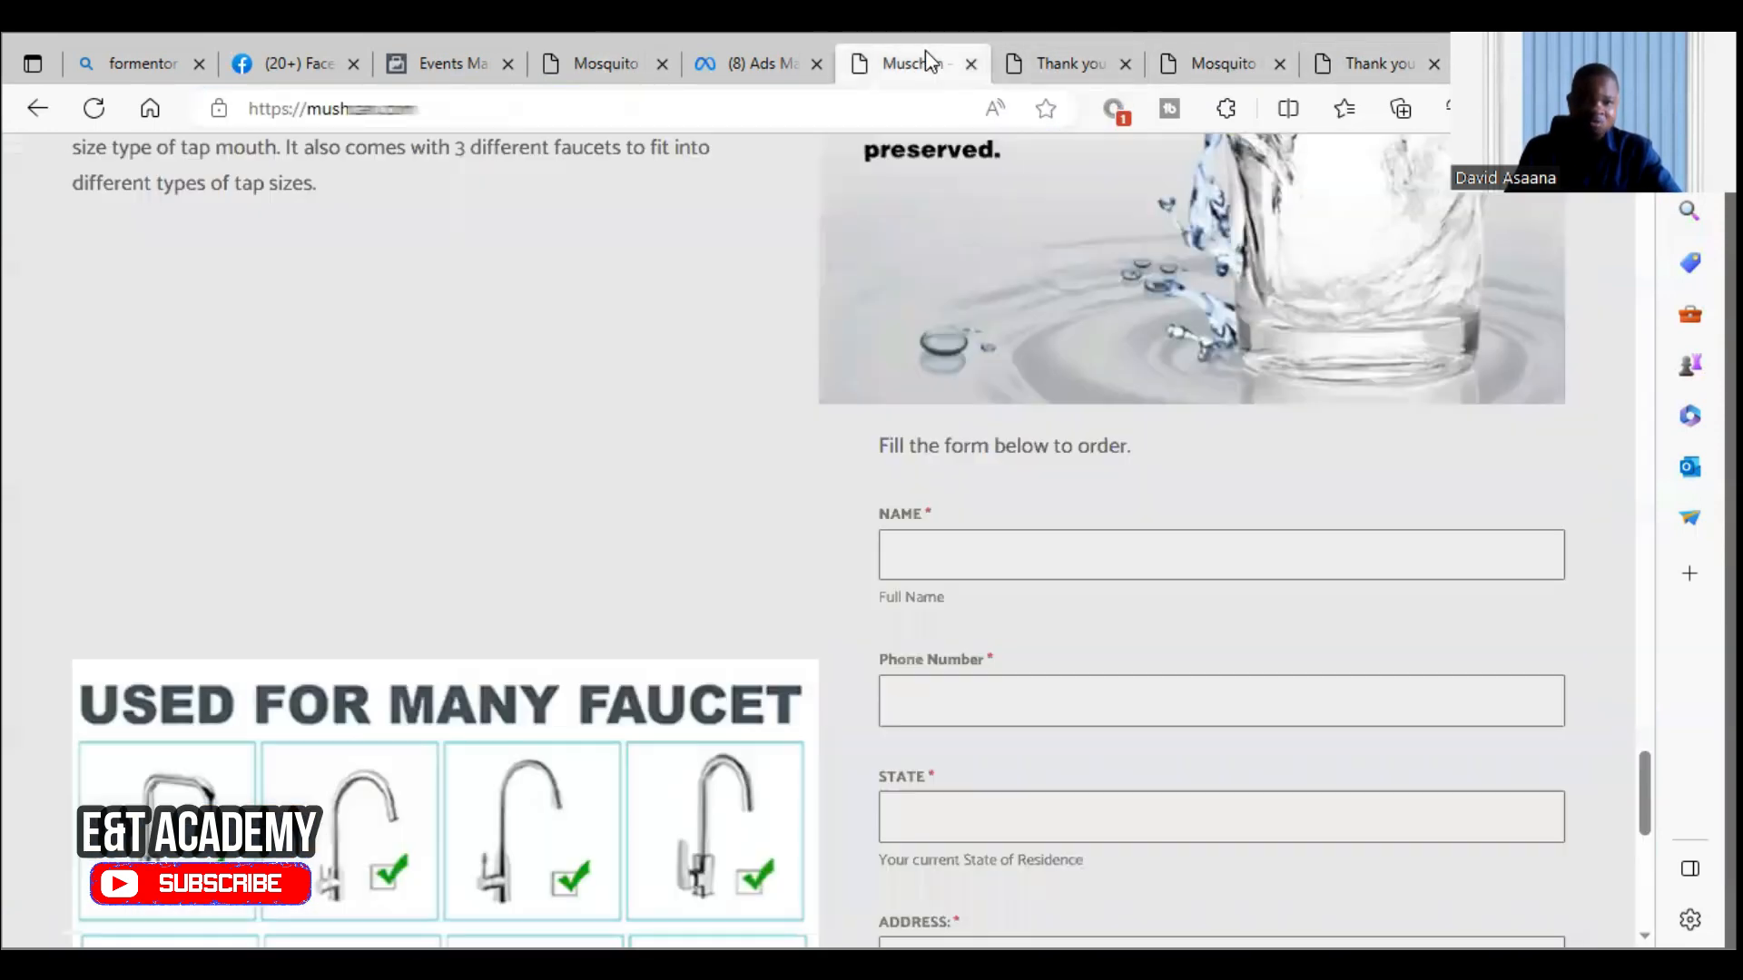
left_click(751, 62)
left_click(598, 62)
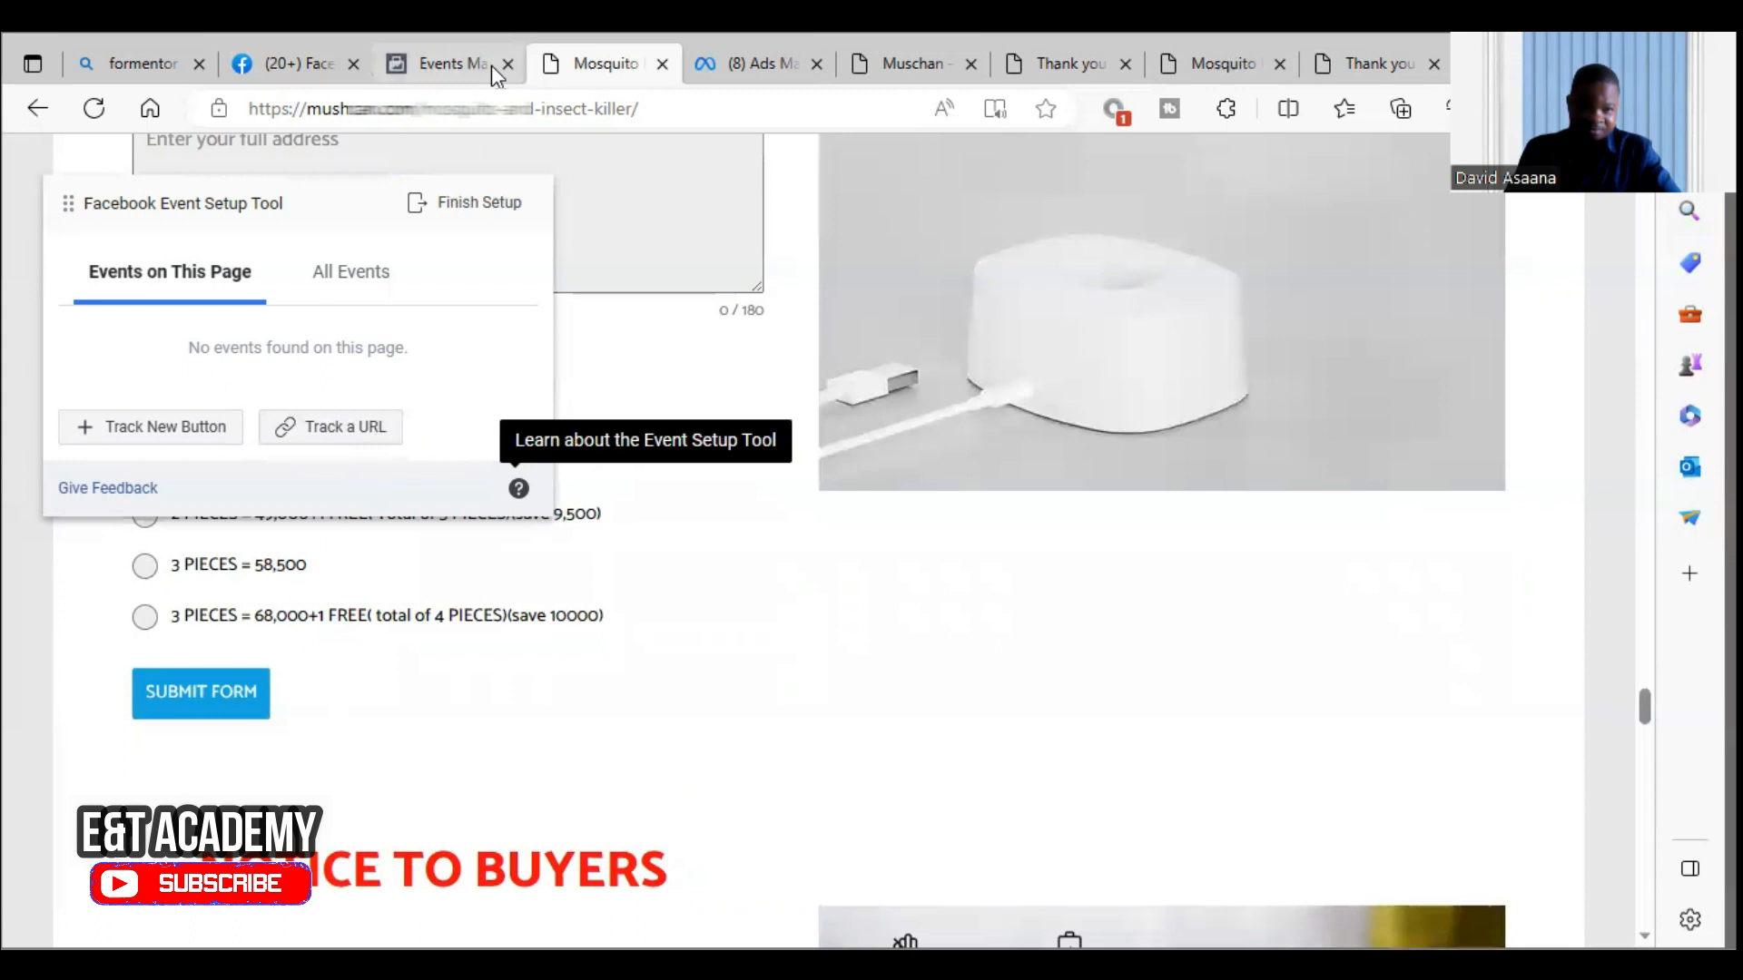
left_click(449, 60)
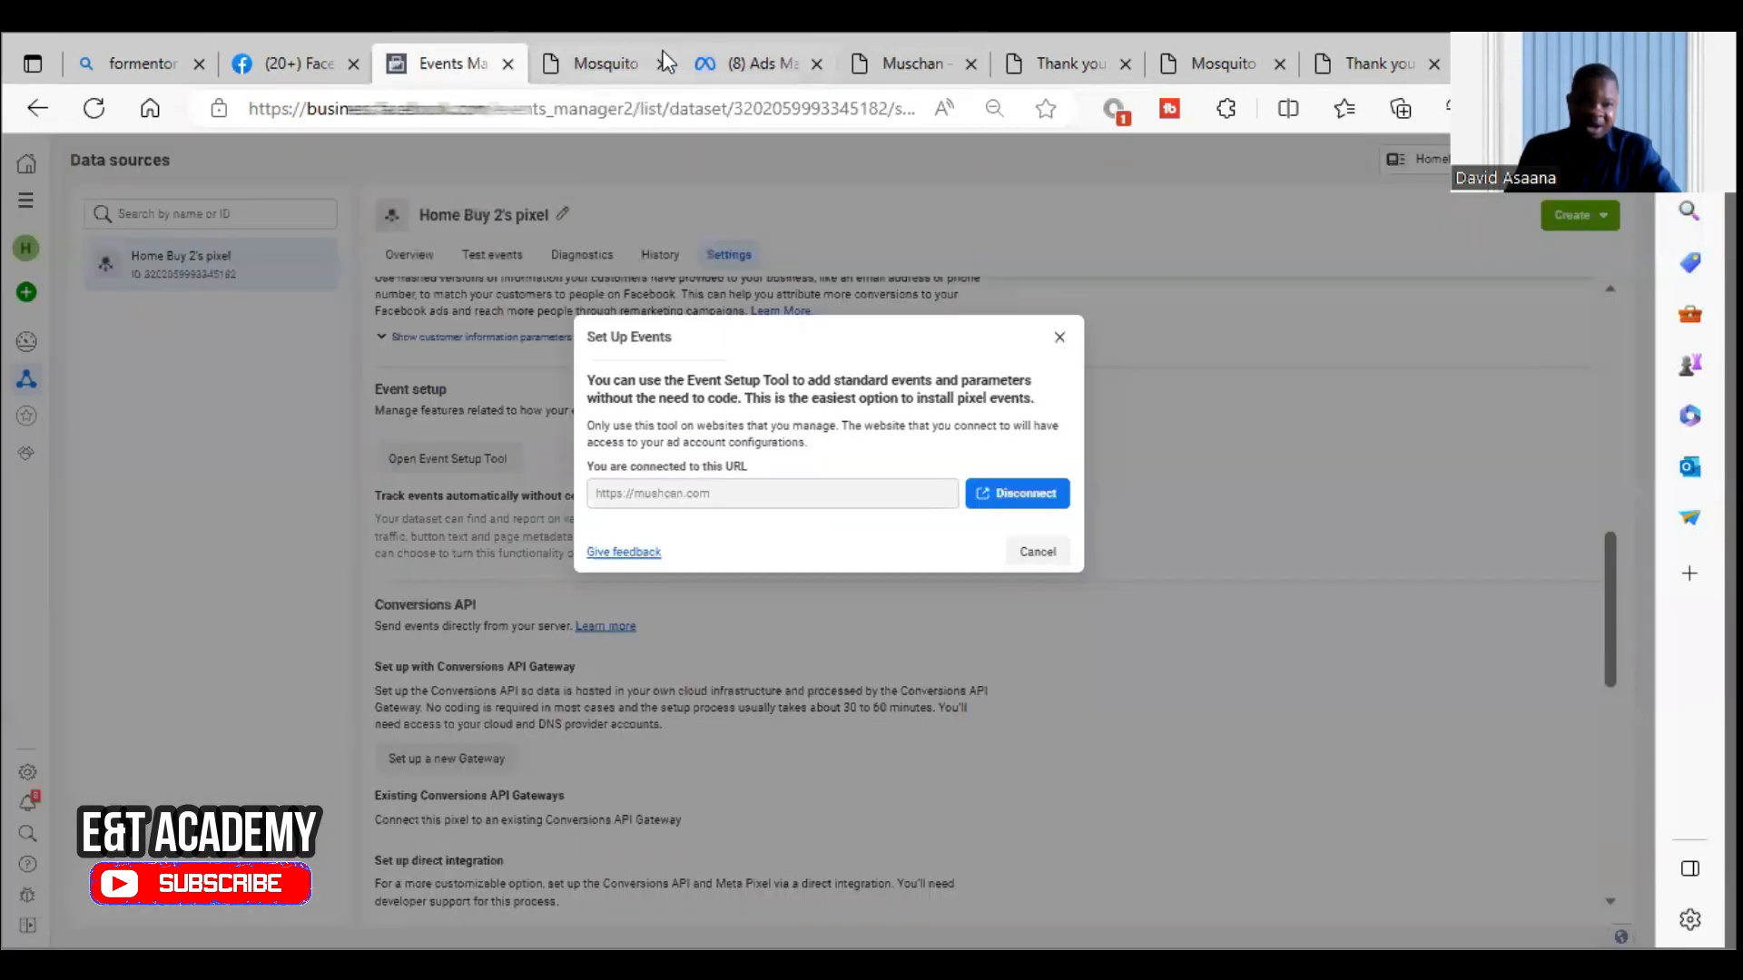
left_click(601, 62)
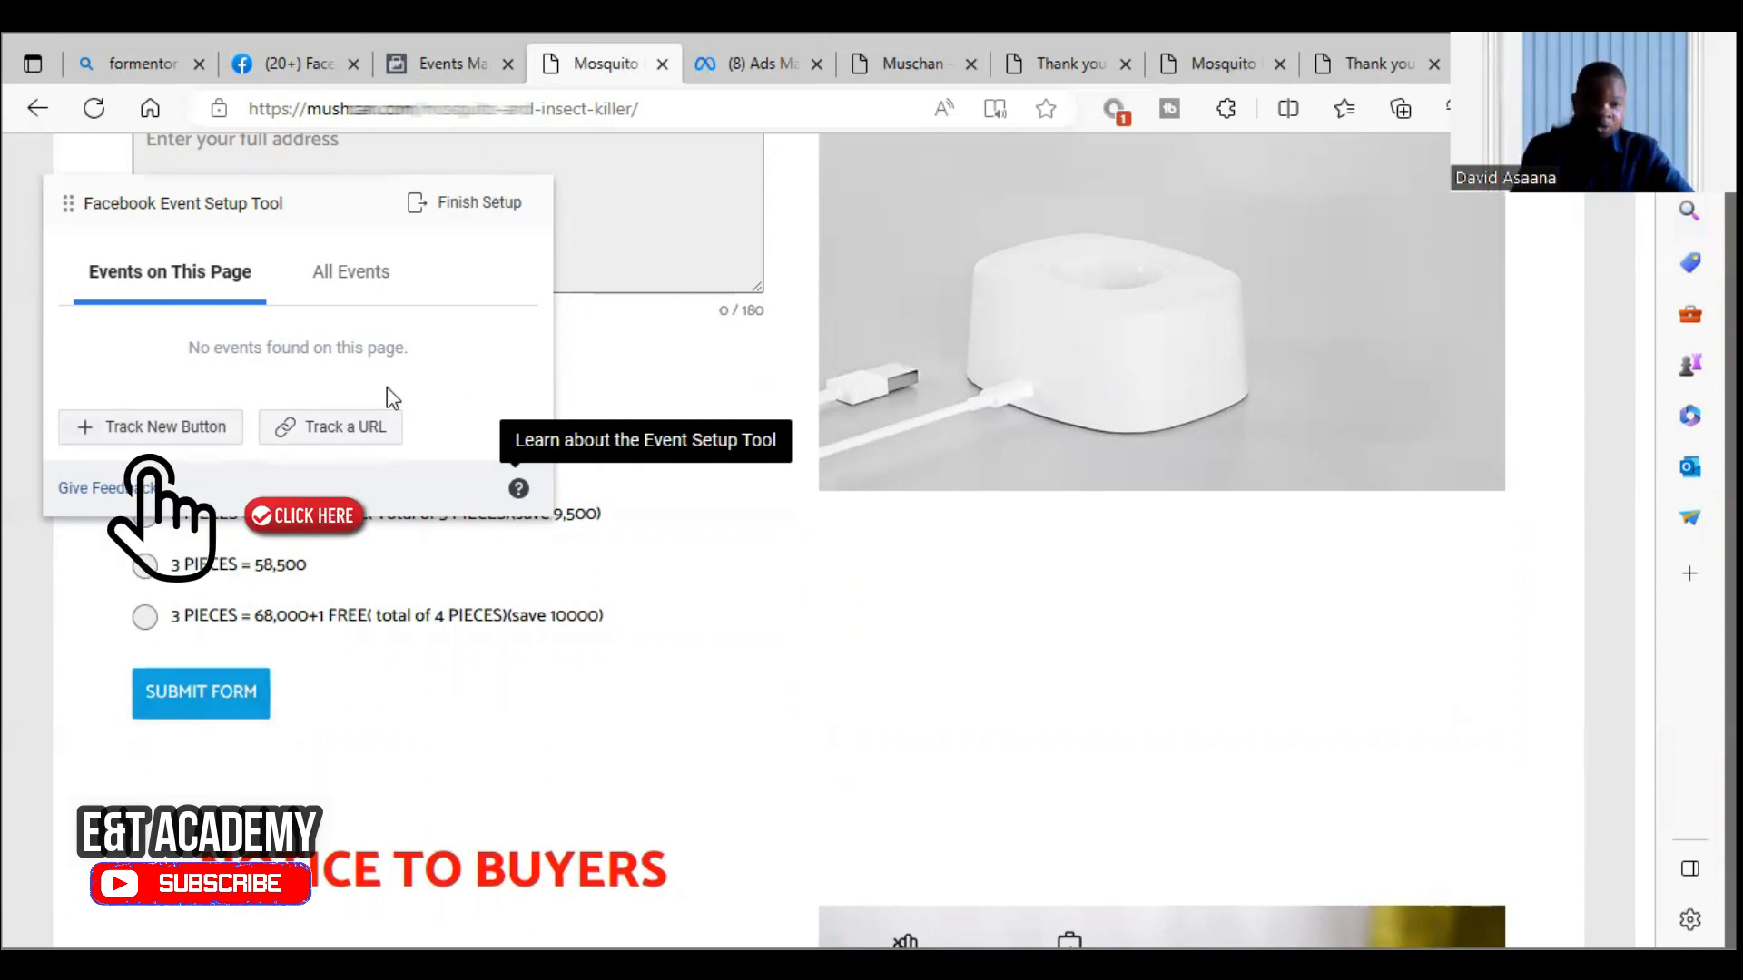
Start tracking a new button and choose the Submit Form button of the first order form, above the How Does It Work section.
left_click(189, 425)
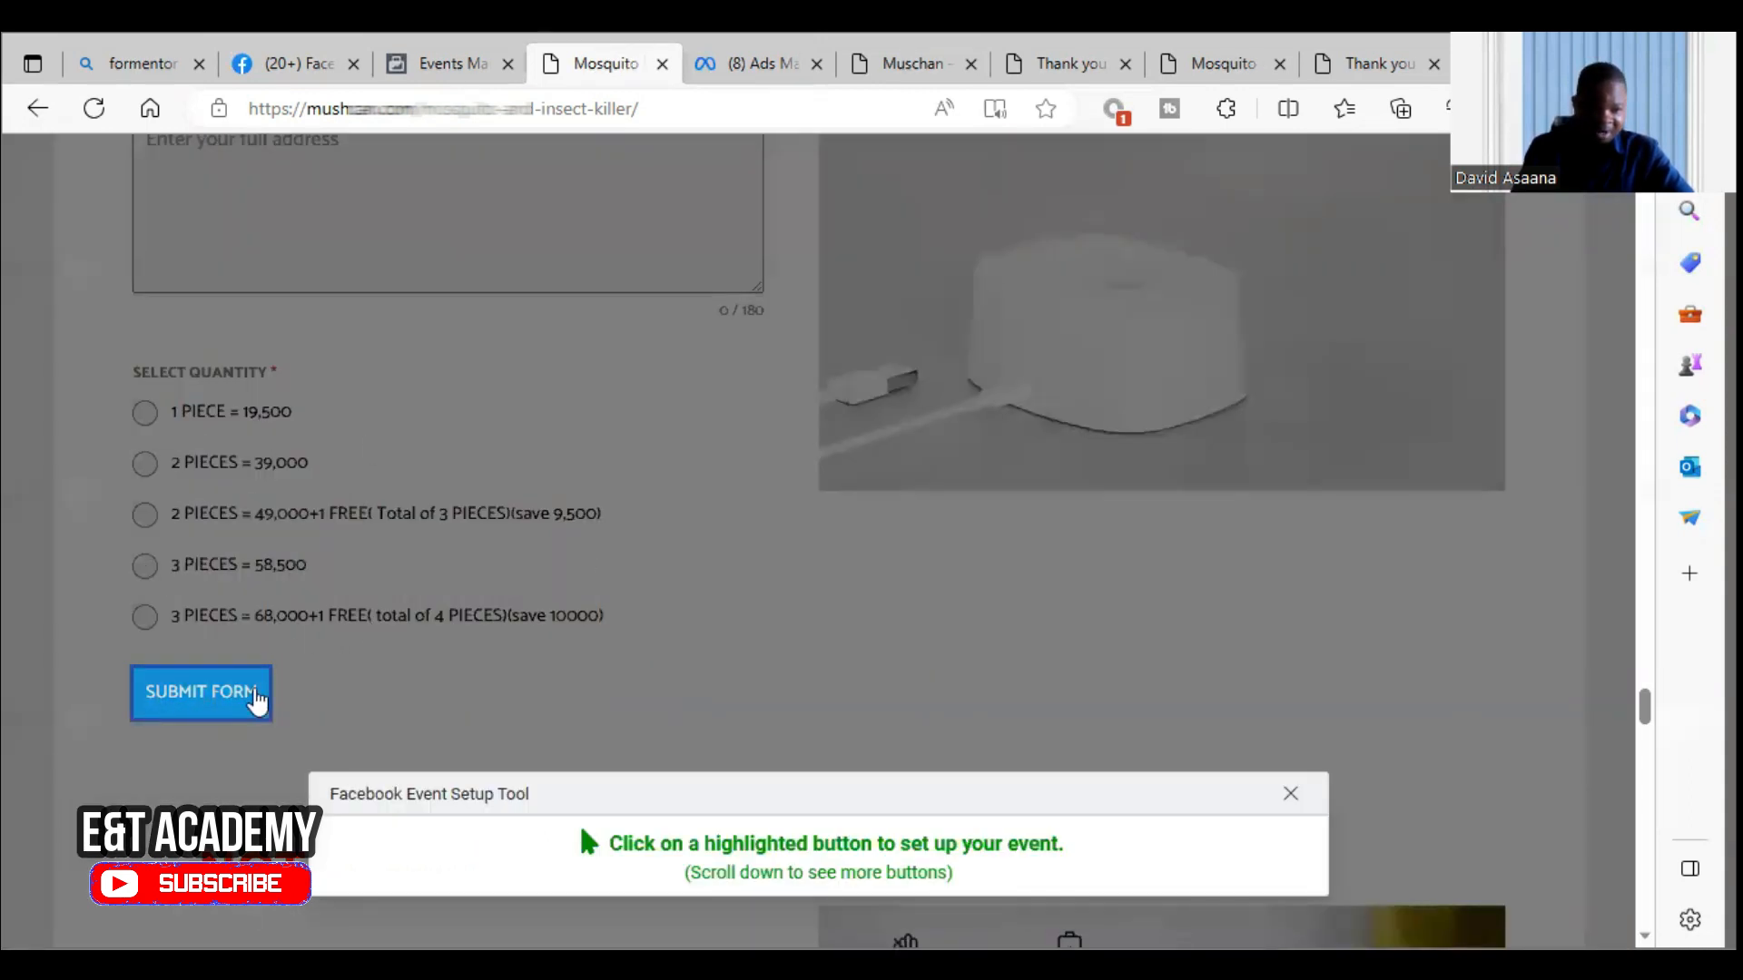
scroll(545, 650, "down", 10)
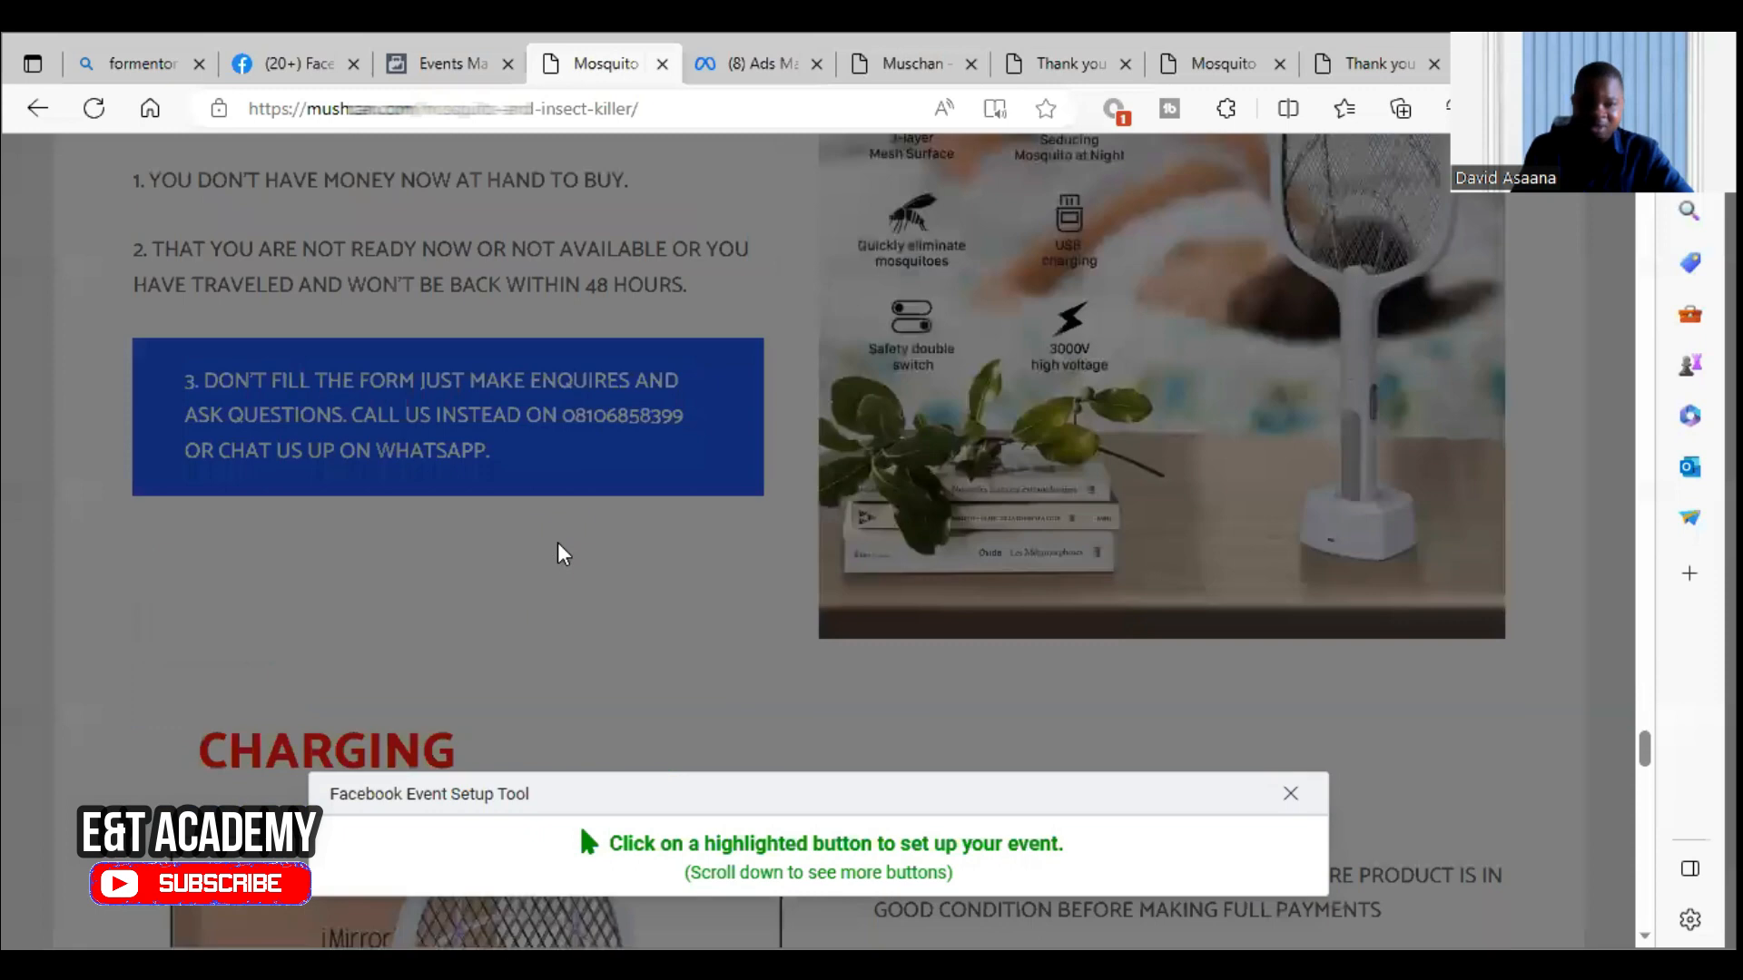
scroll(558, 545, "down", 20)
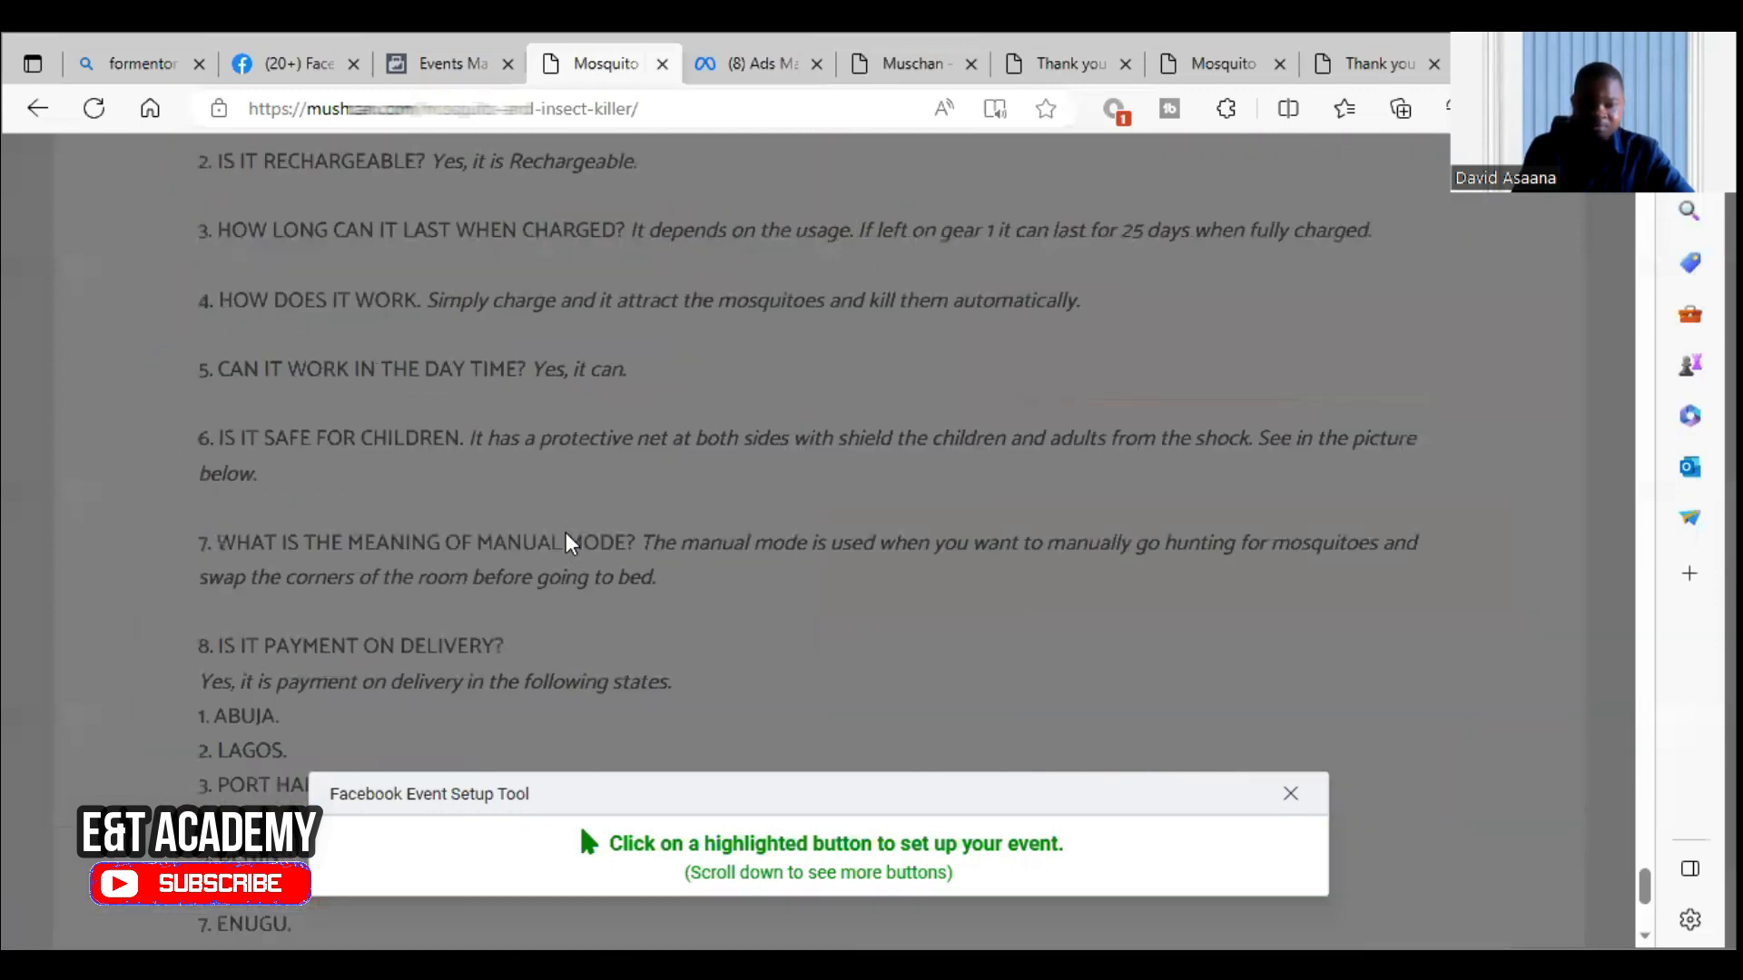
scroll(564, 531, "up", 20)
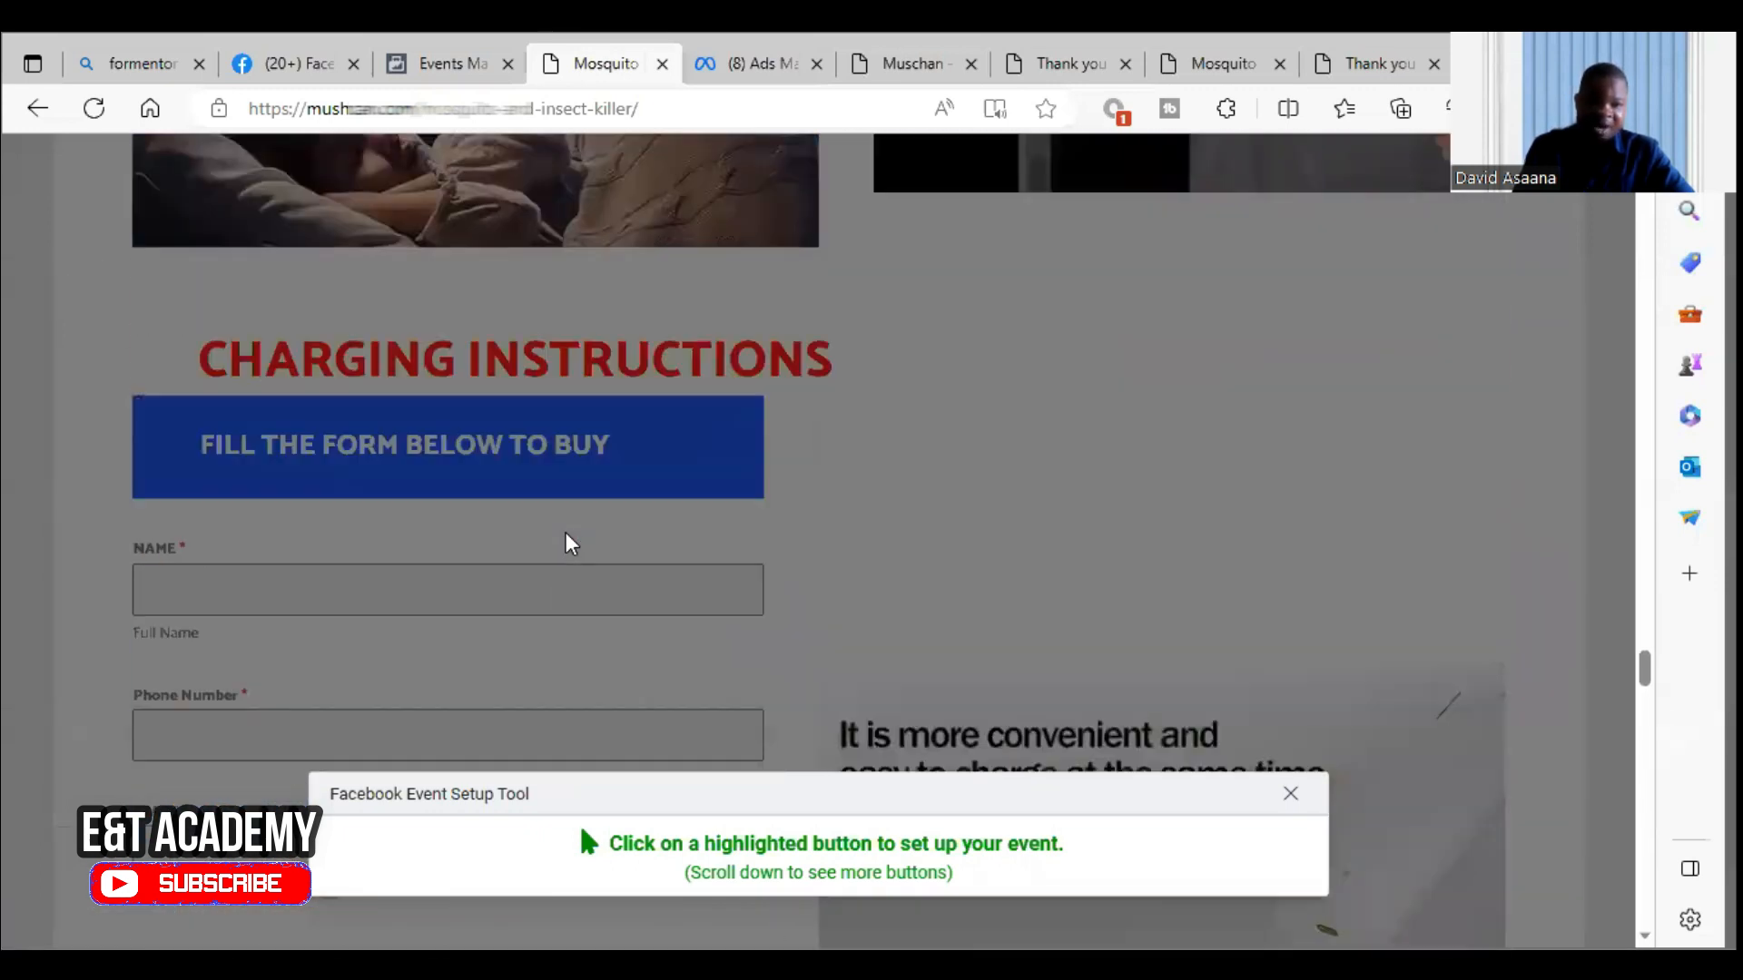
scroll(564, 531, "up", 20)
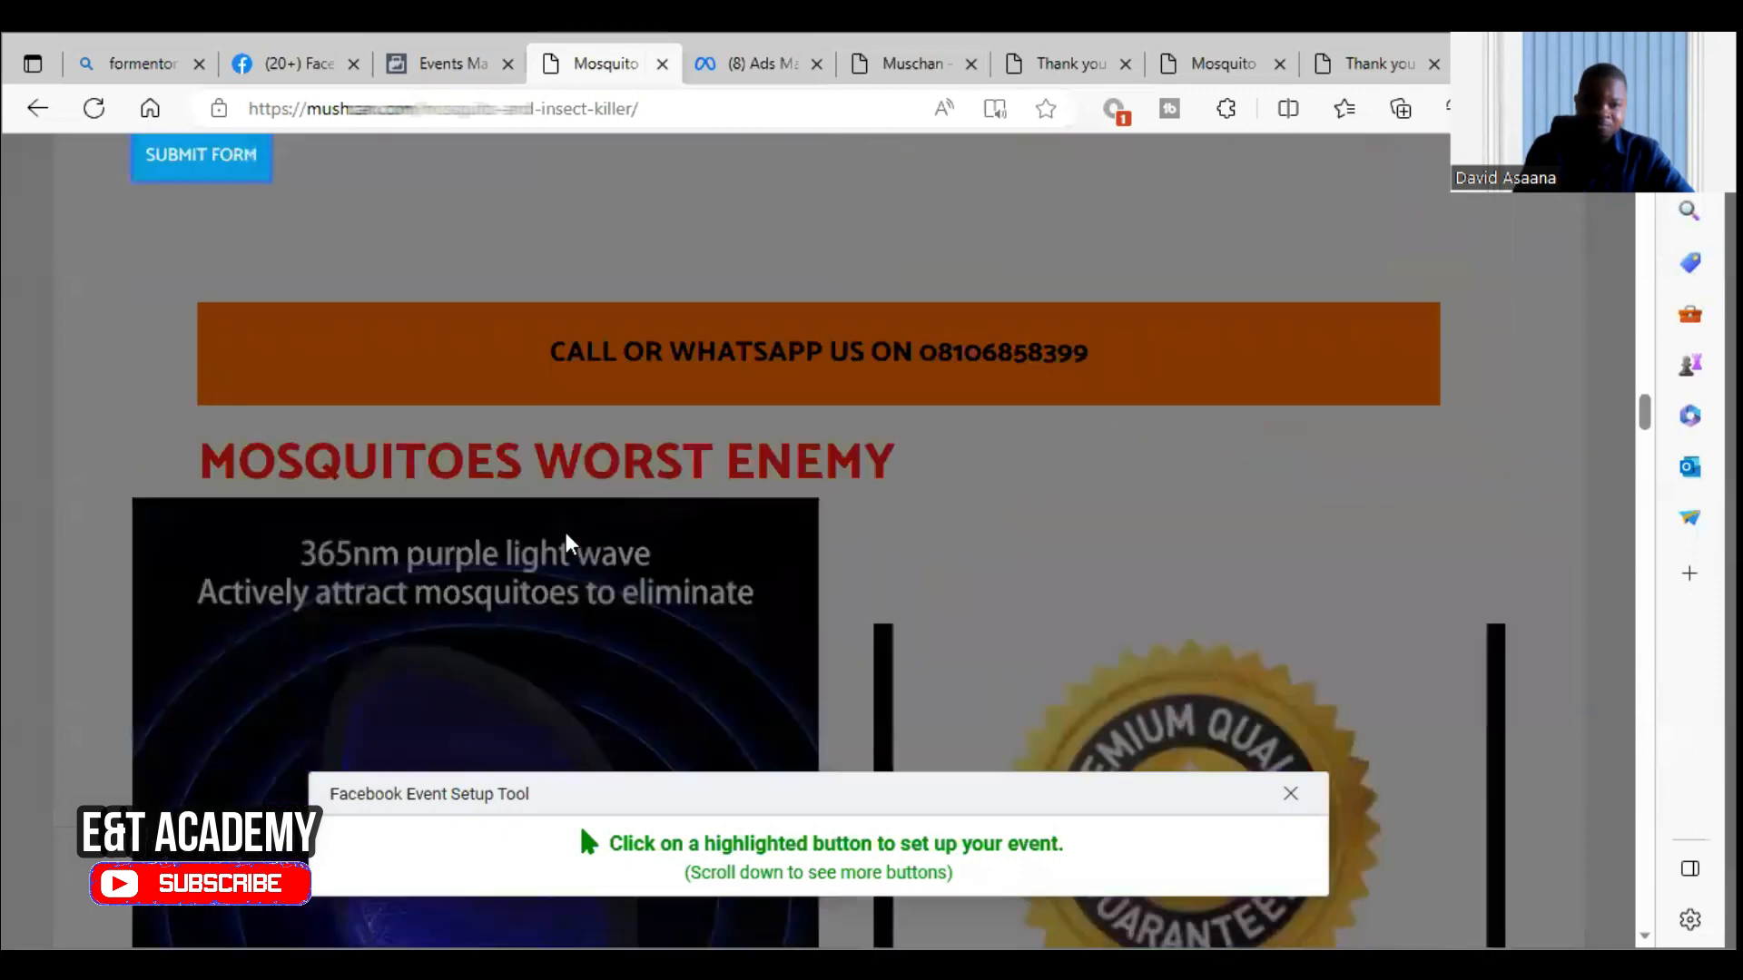
scroll(565, 532, "up", 20)
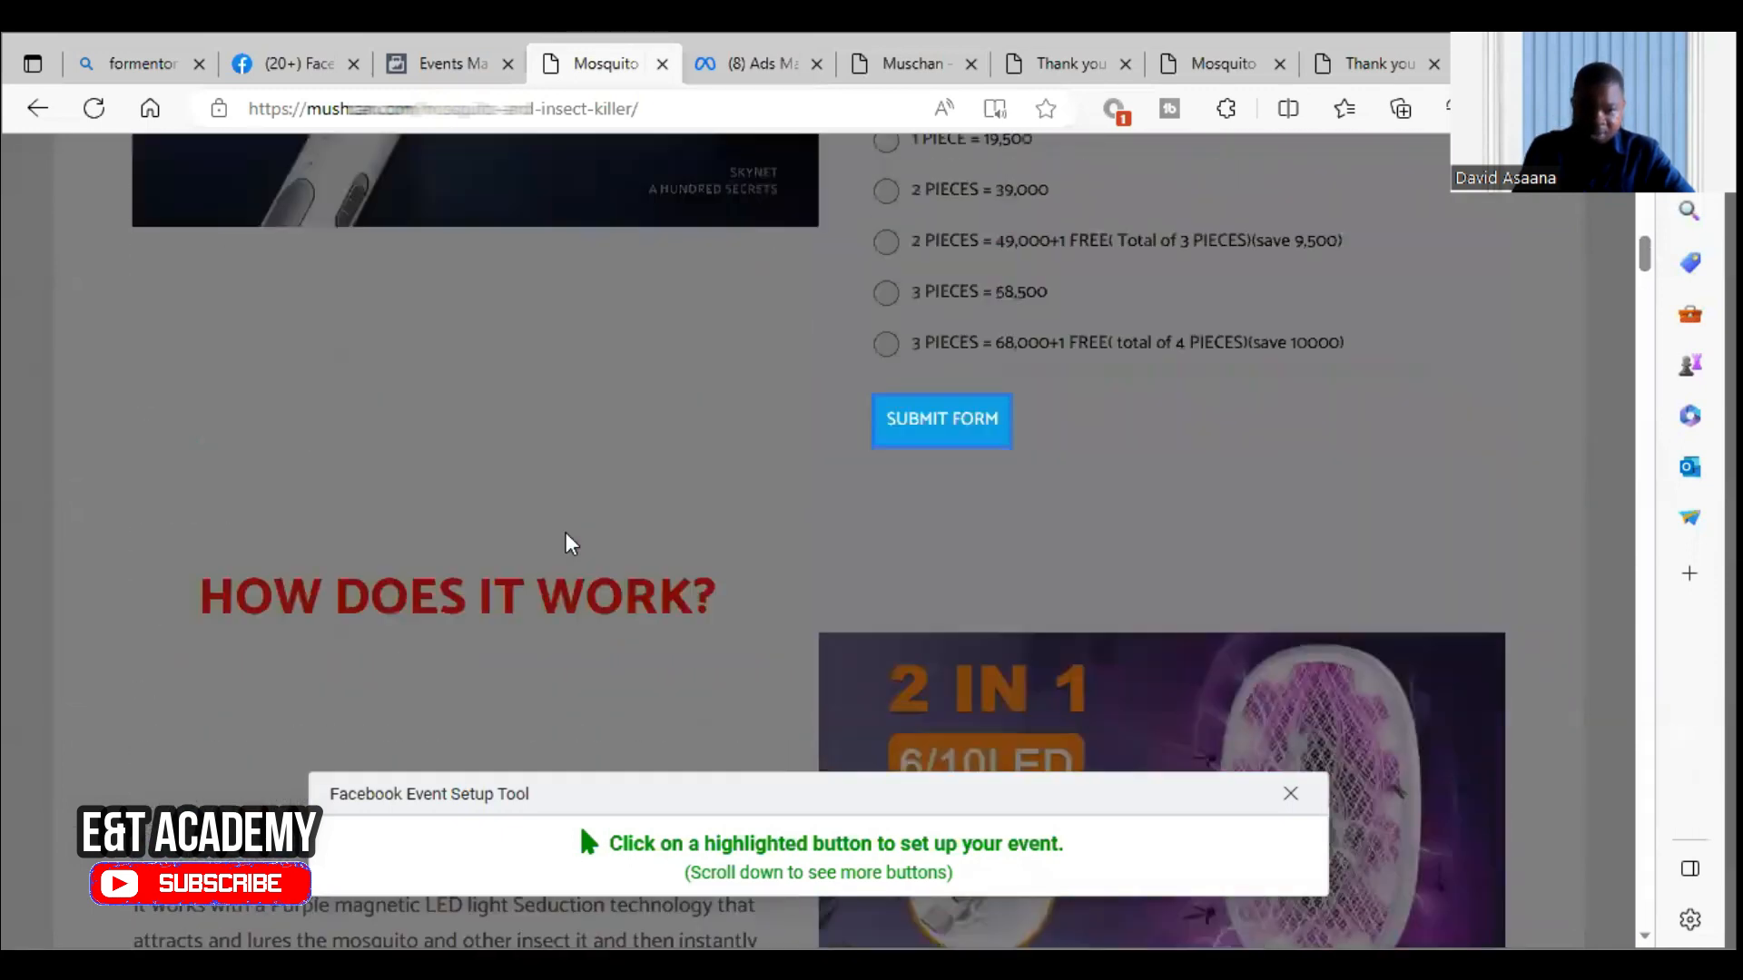
scroll(566, 538, "up", 15)
scroll(566, 527, "down", 8)
scroll(568, 524, "up", 12)
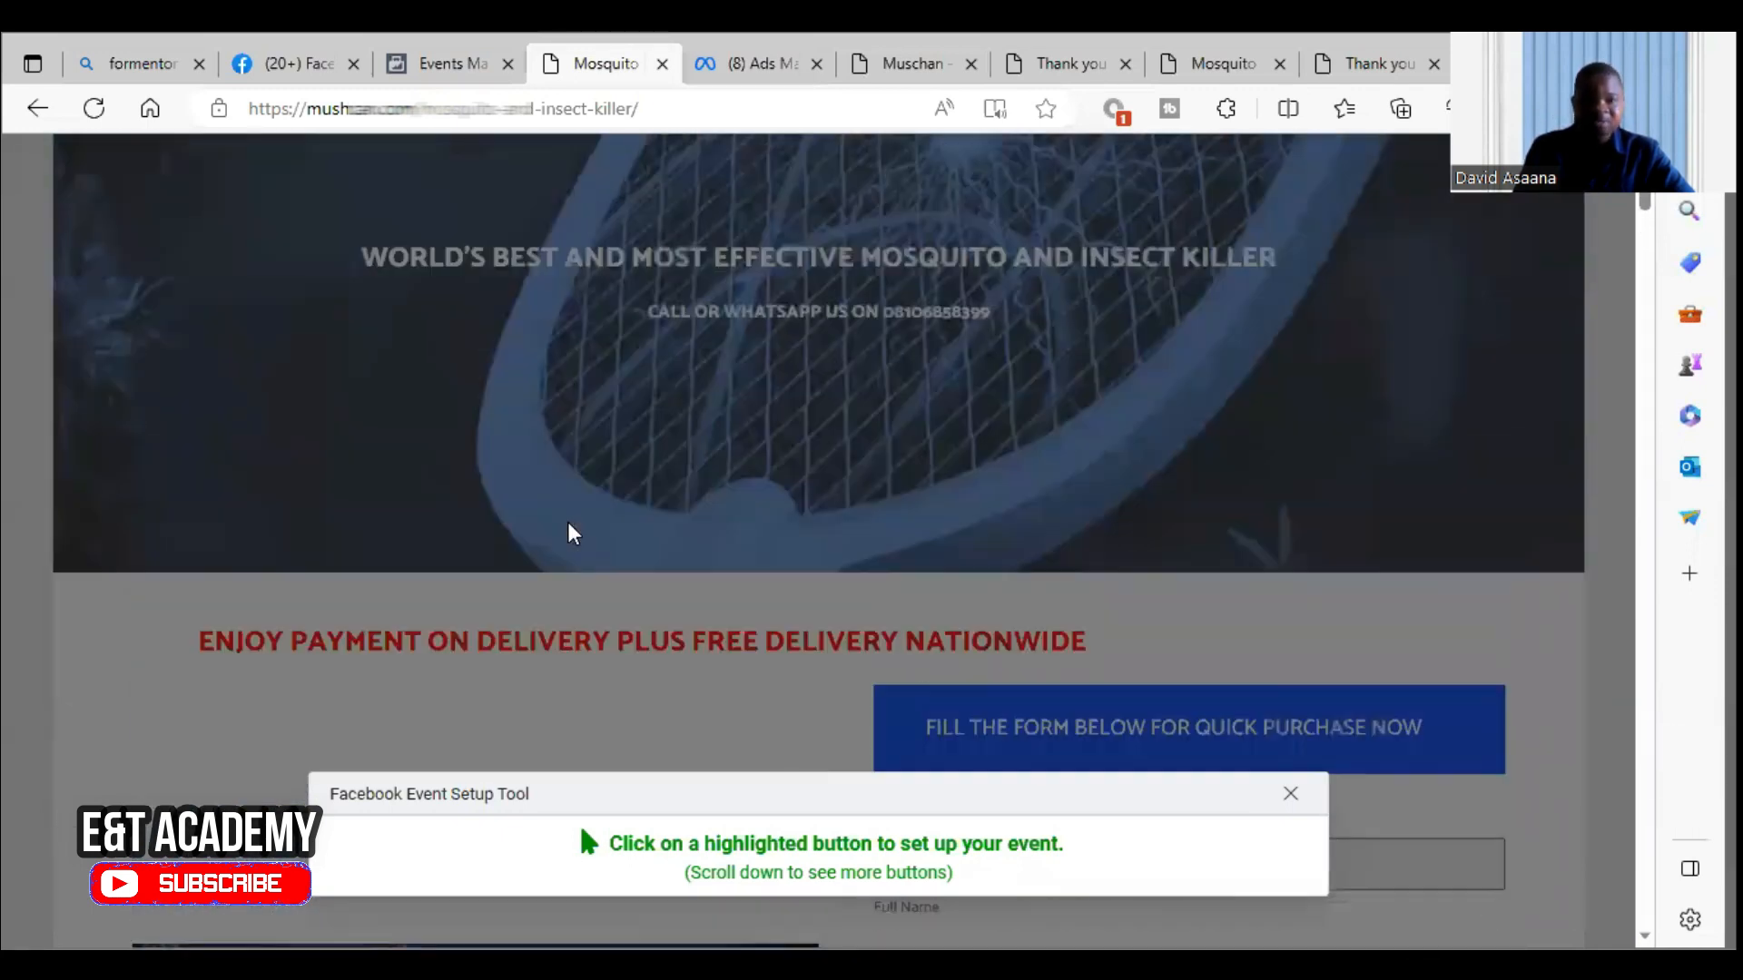
scroll(570, 527, "up", 3)
scroll(583, 503, "down", 10)
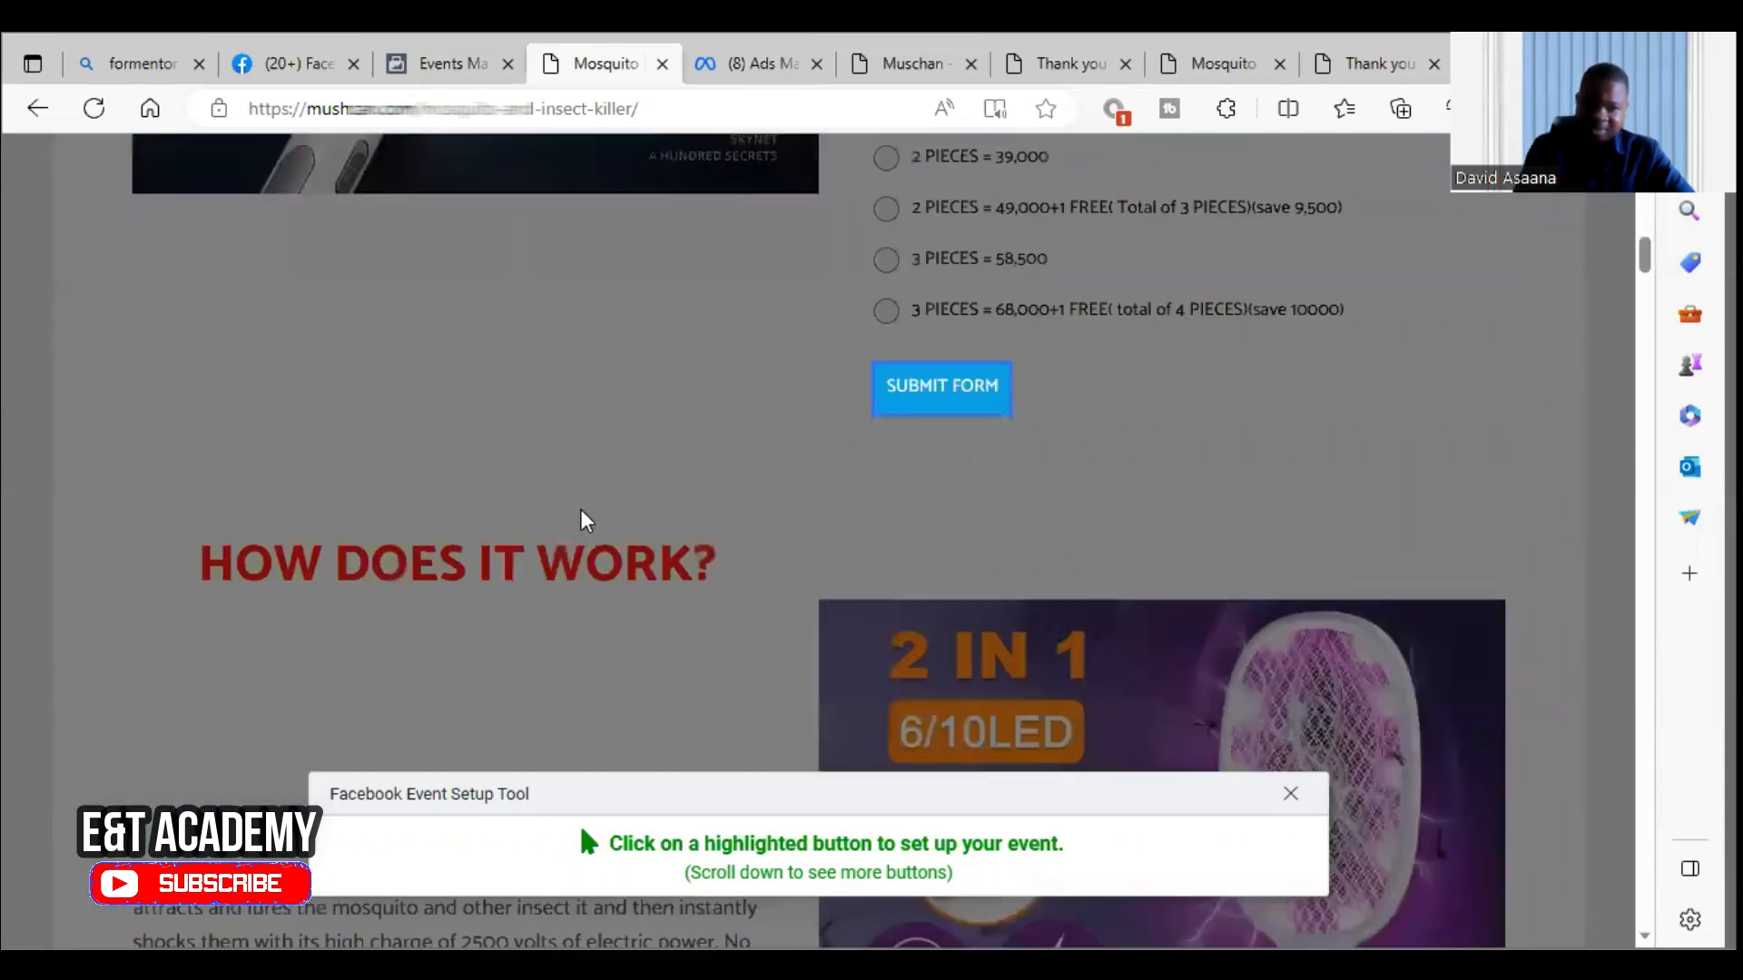
scroll(582, 517, "up", 3)
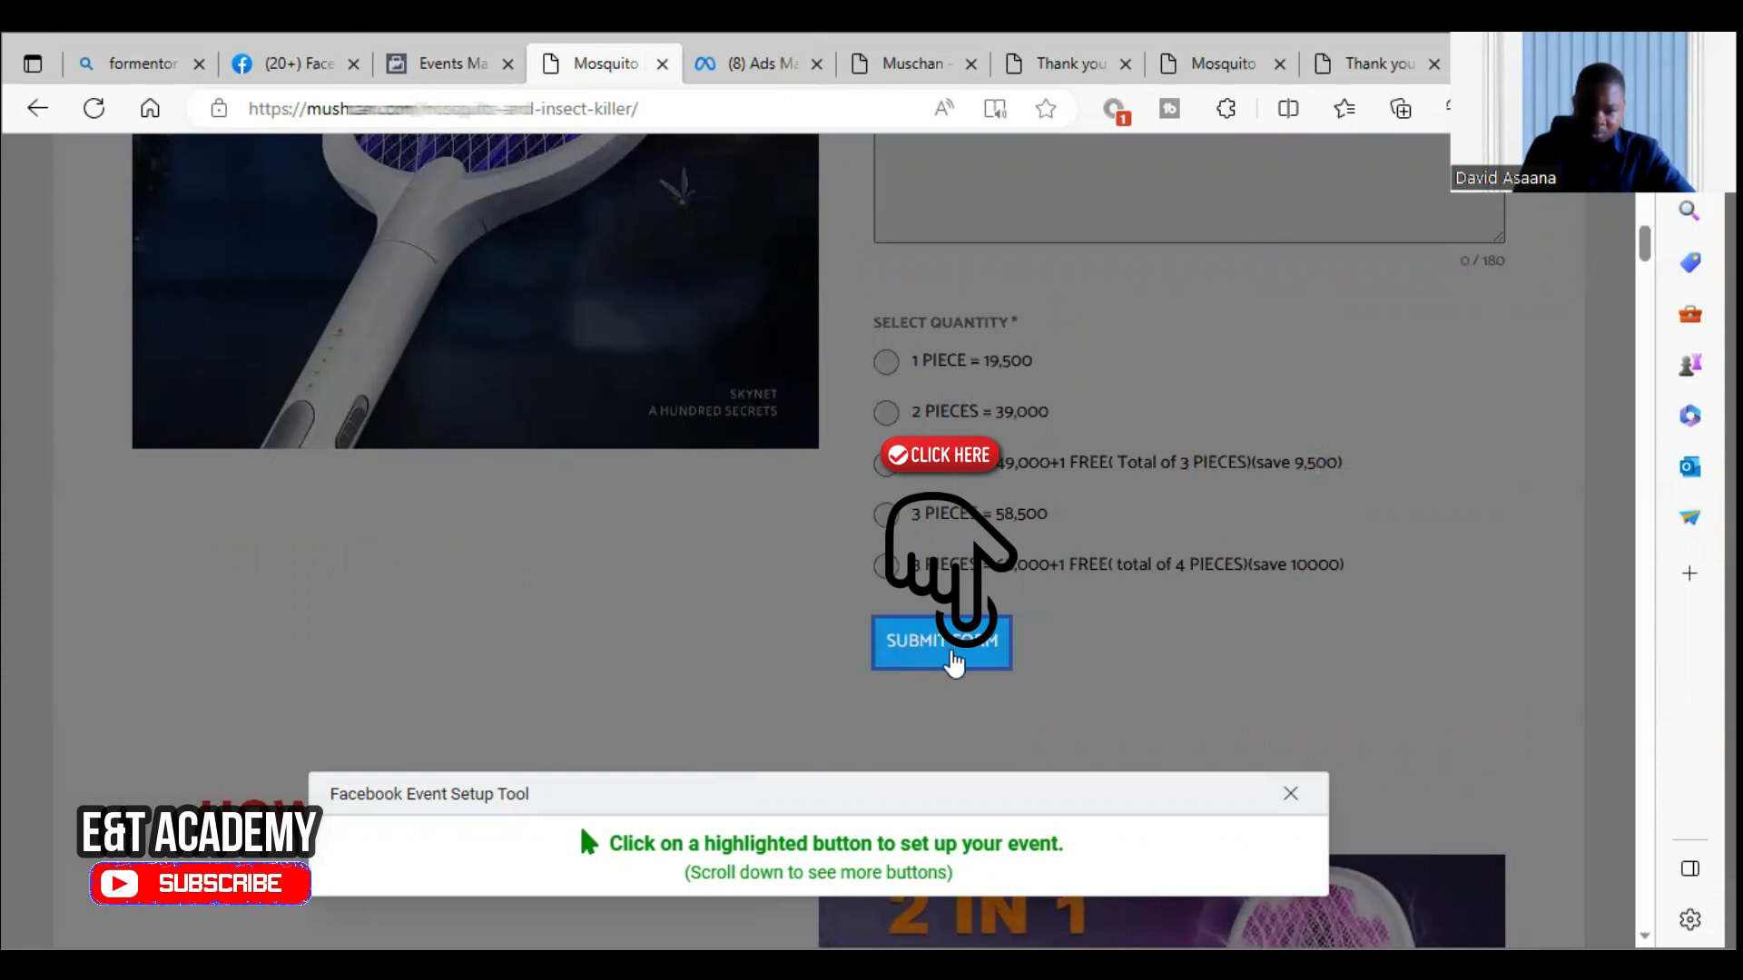
left_click(947, 650)
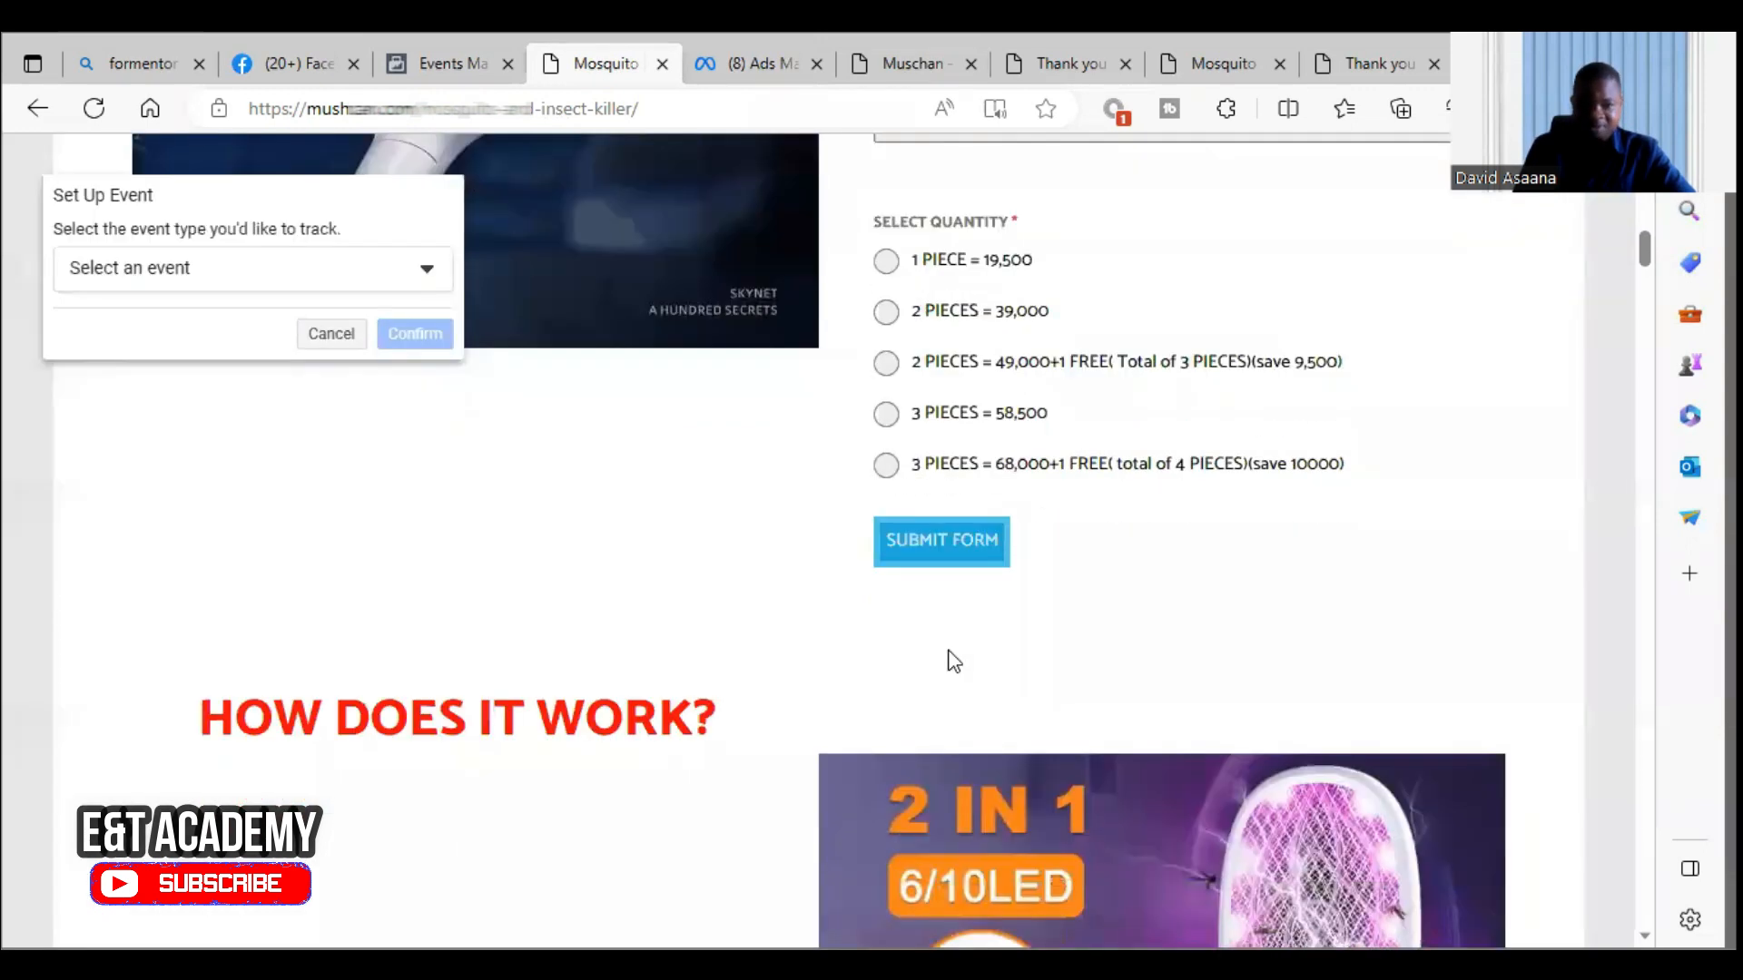
Set the button's event type to Purchase and choose not to include a value.
left_click(318, 275)
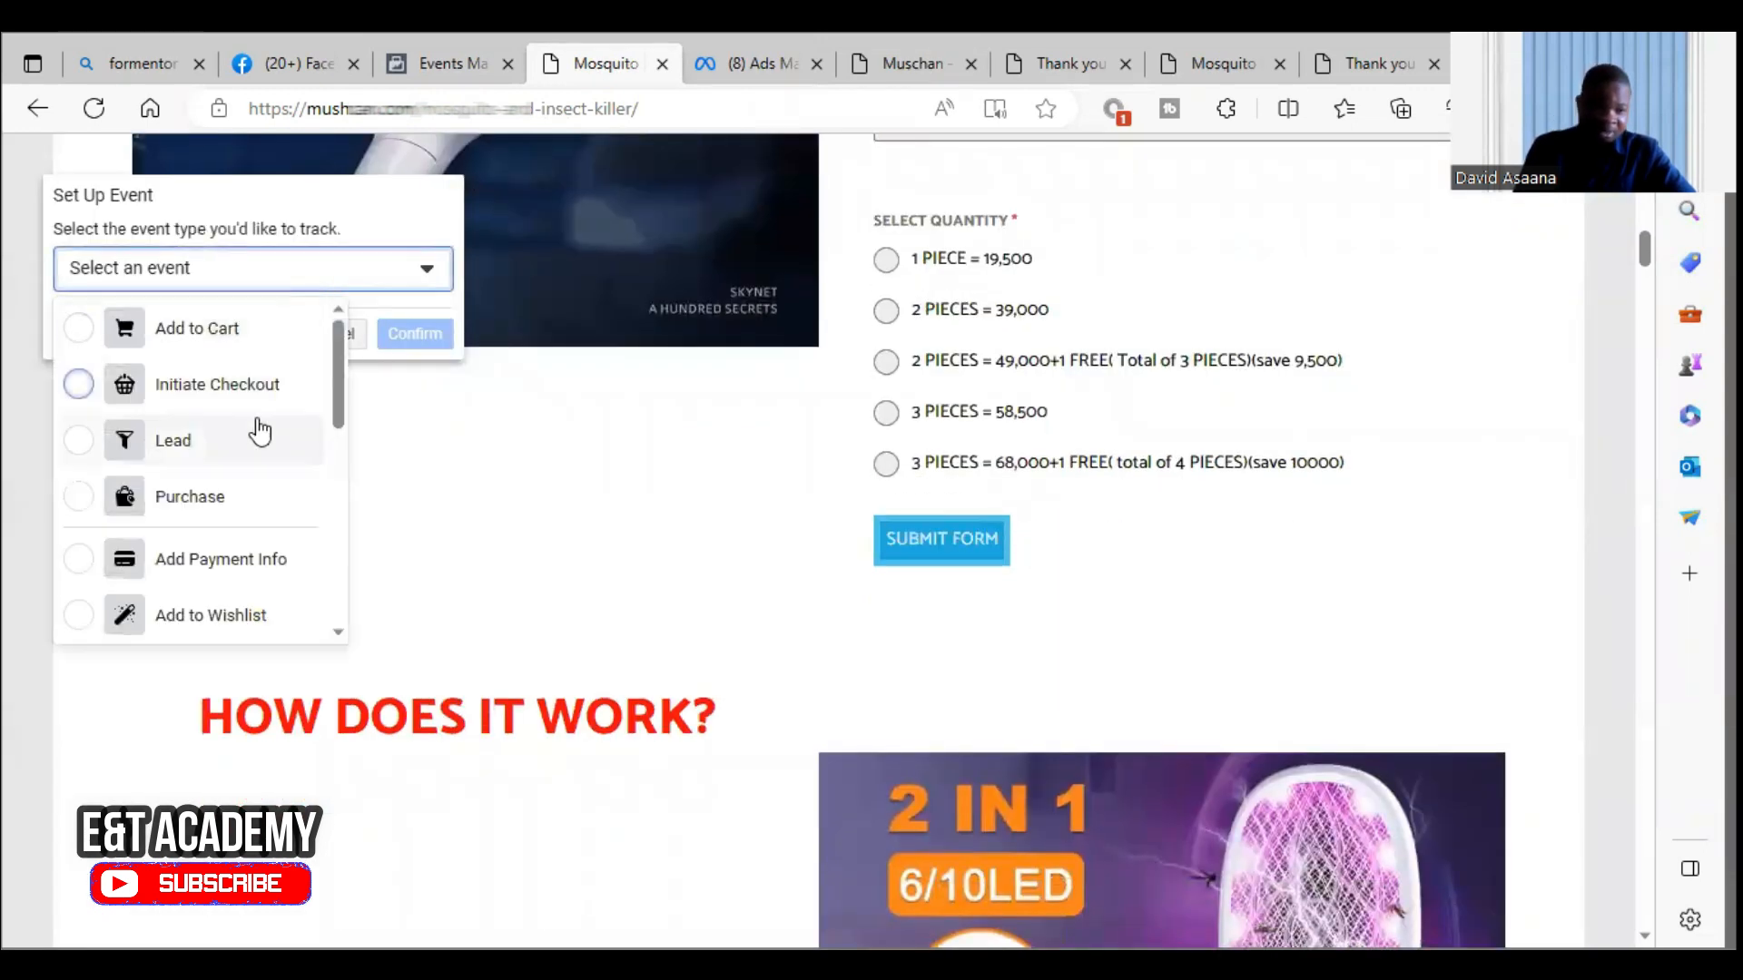
left_click(262, 499)
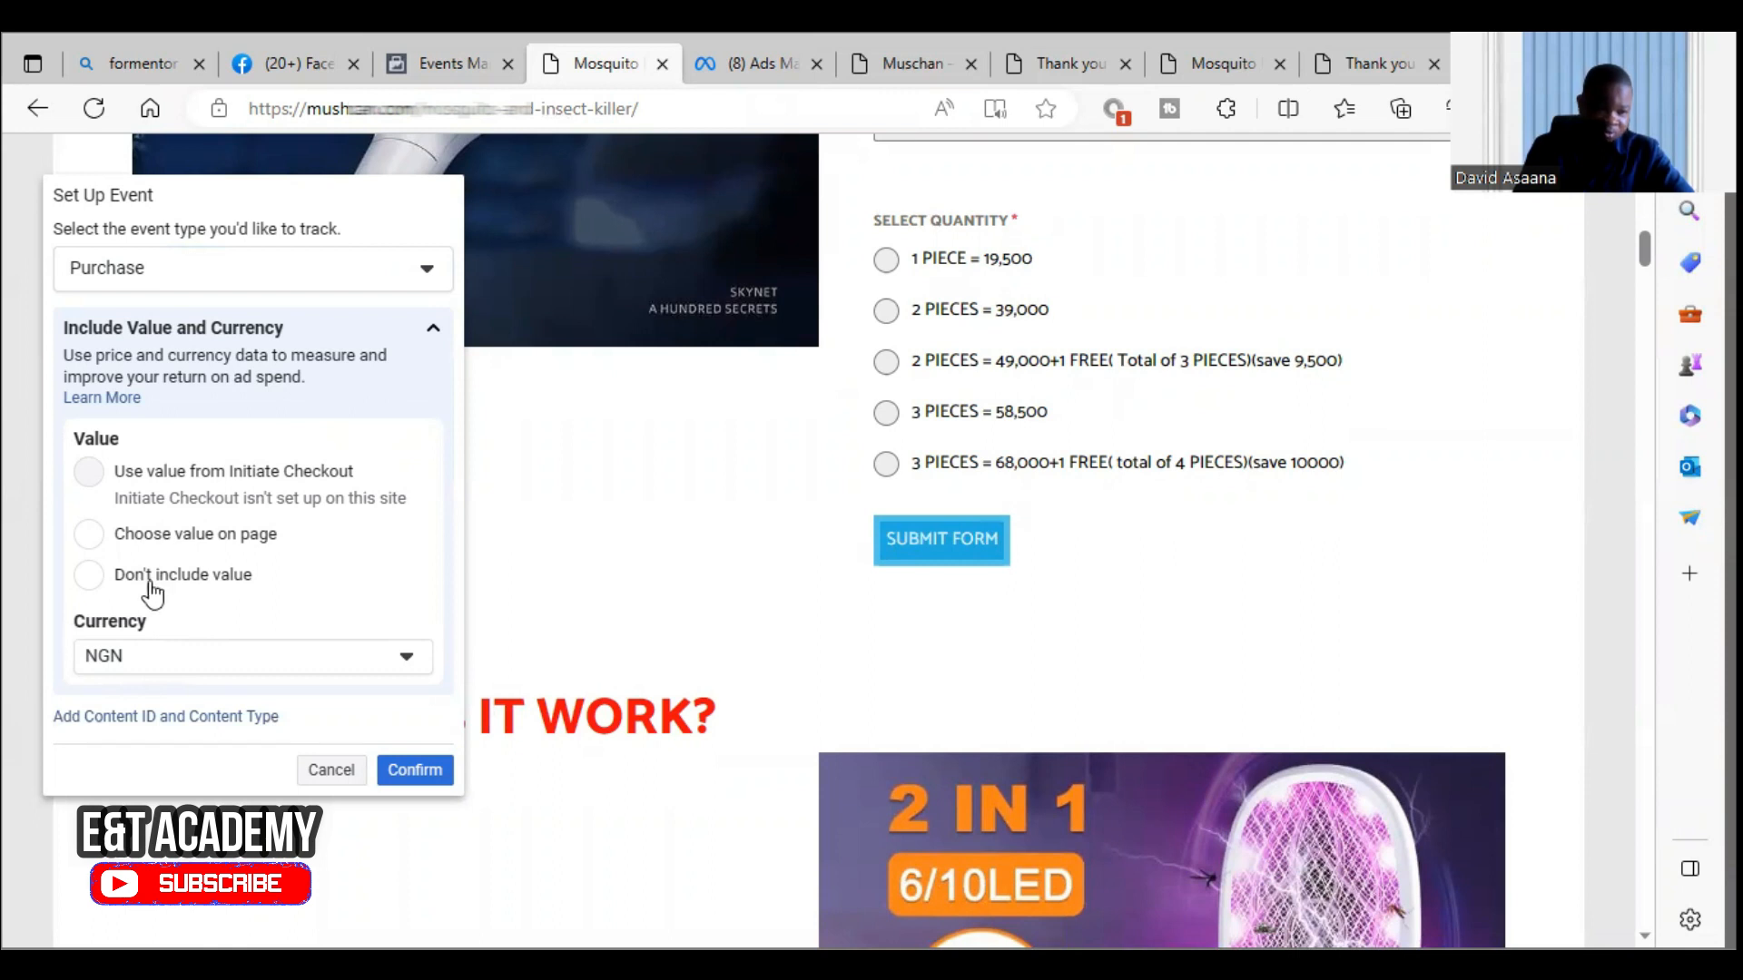
left_click(90, 577)
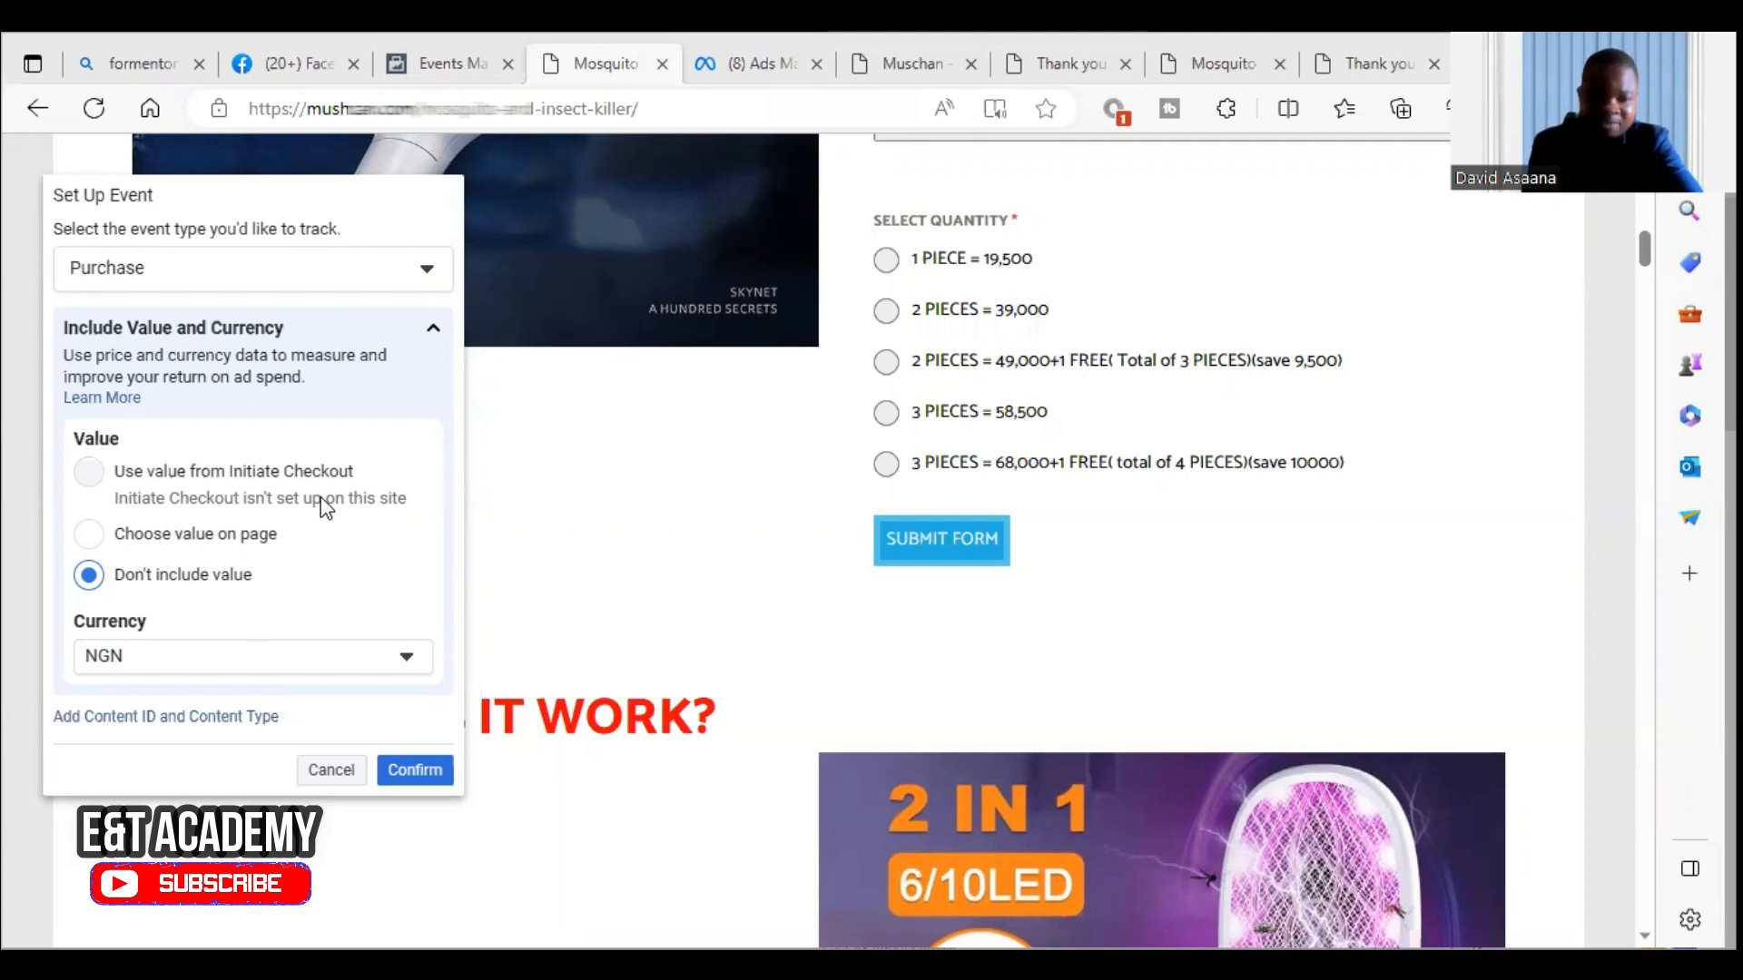
Switch the Purchase event's value to one chosen on the page, pick "1 PIECE = 19,500", and confirm the event.
left_click(91, 534)
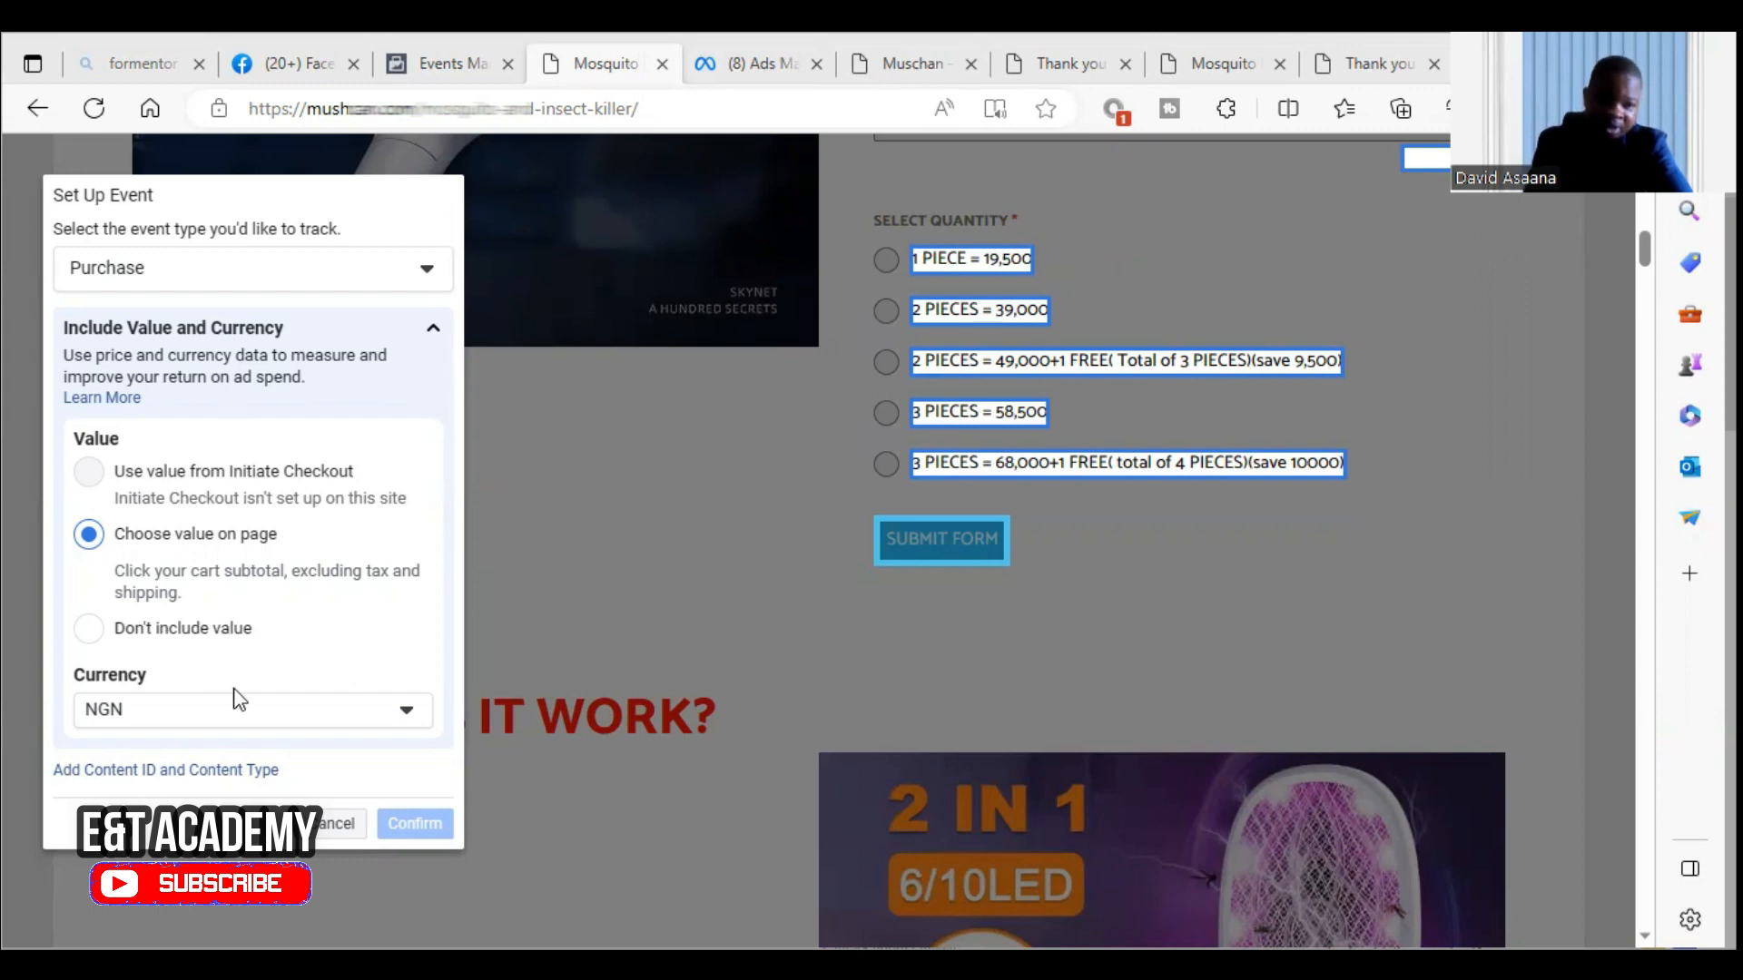
scroll(246, 710, "down", 2)
scroll(338, 770, "down", 1)
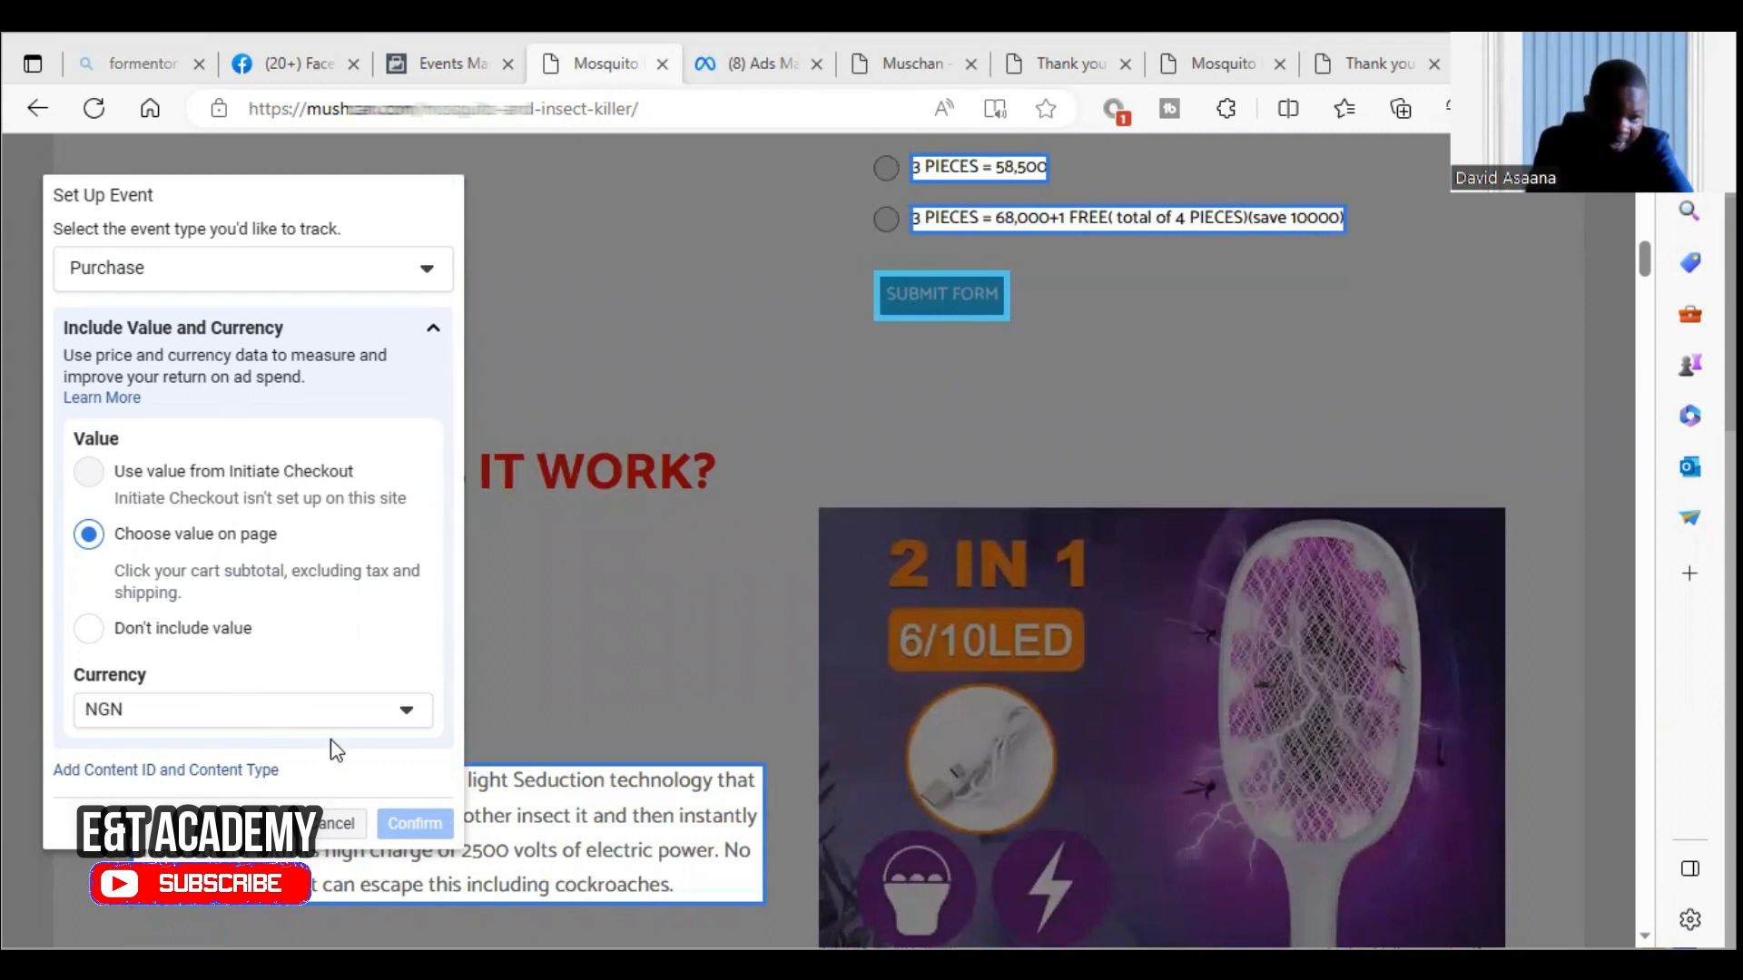
scroll(816, 453, "up", 4)
left_click(912, 385)
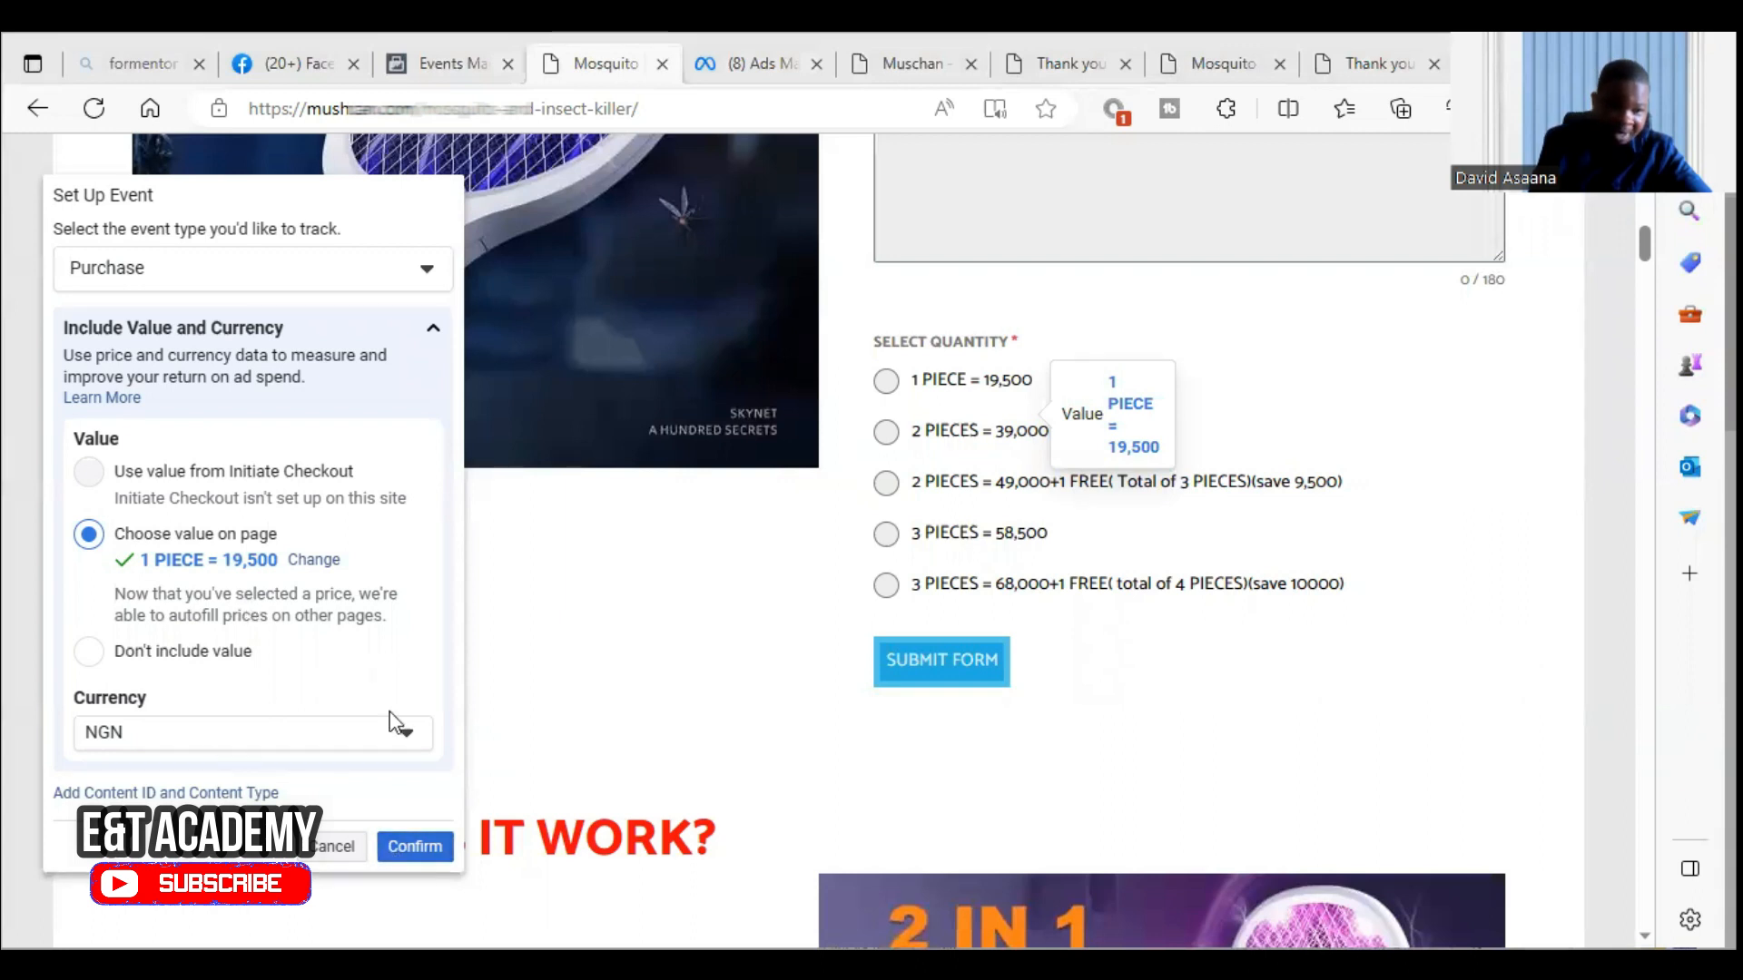
left_click(415, 847)
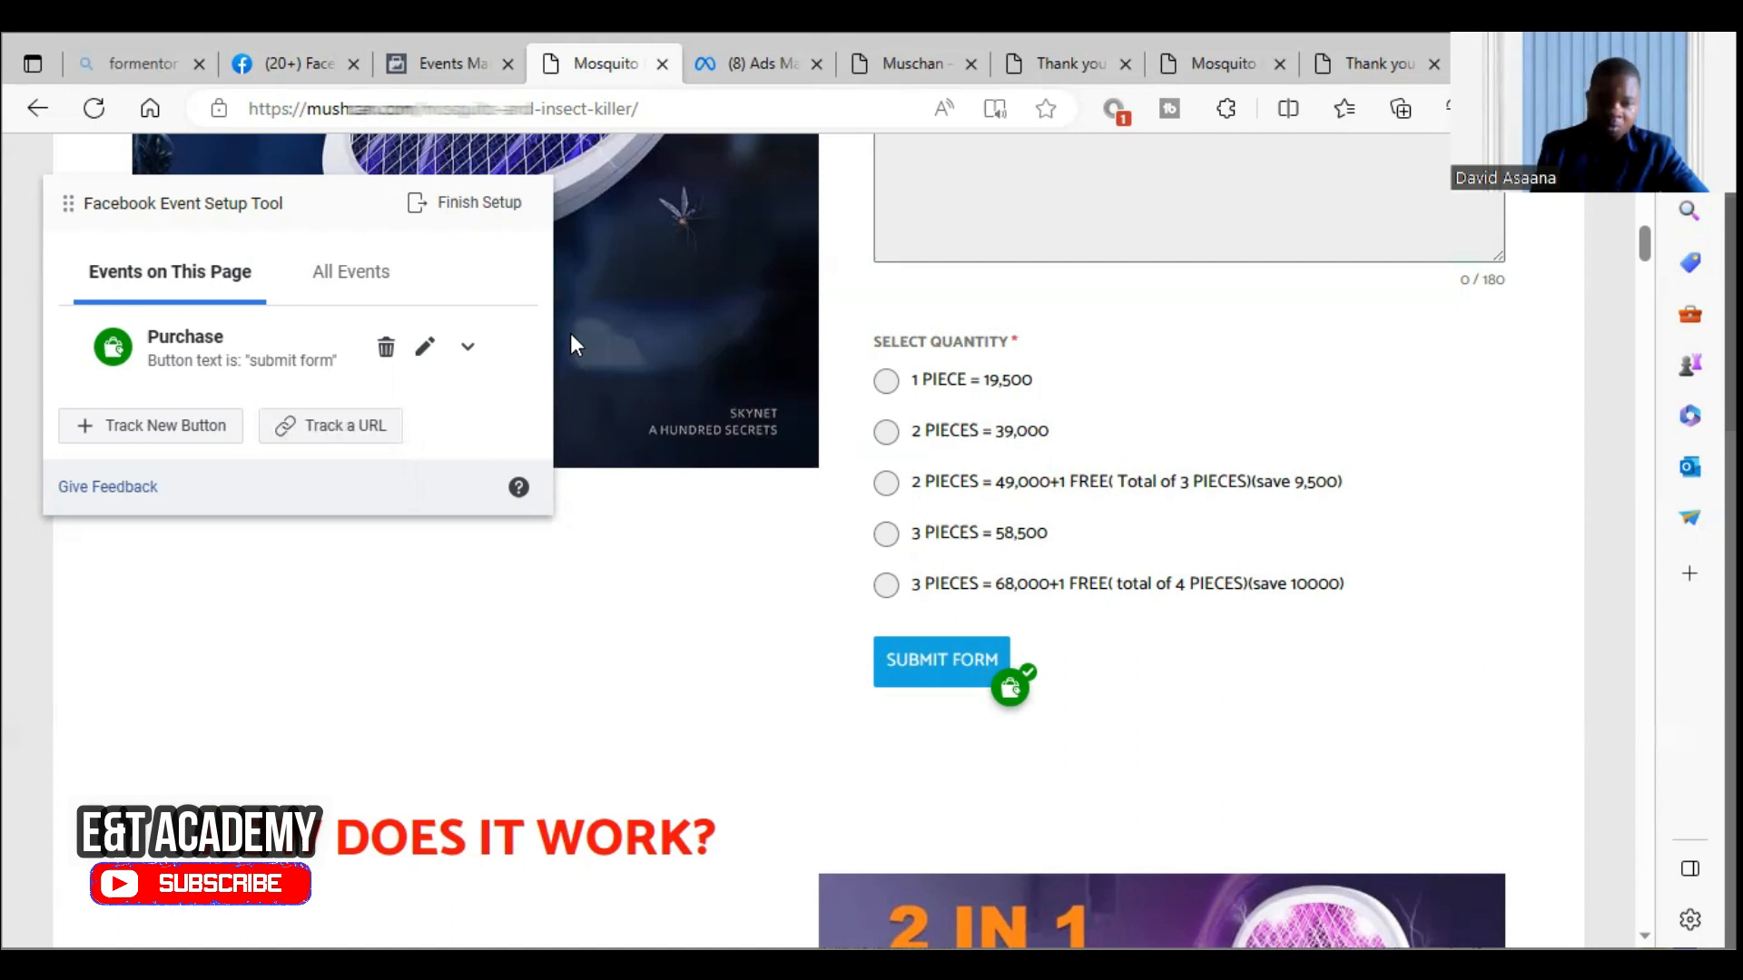
Finish the Event Setup Tool session with the Purchase event on the submit form button and complete the closing feedback dialog.
left_click(491, 214)
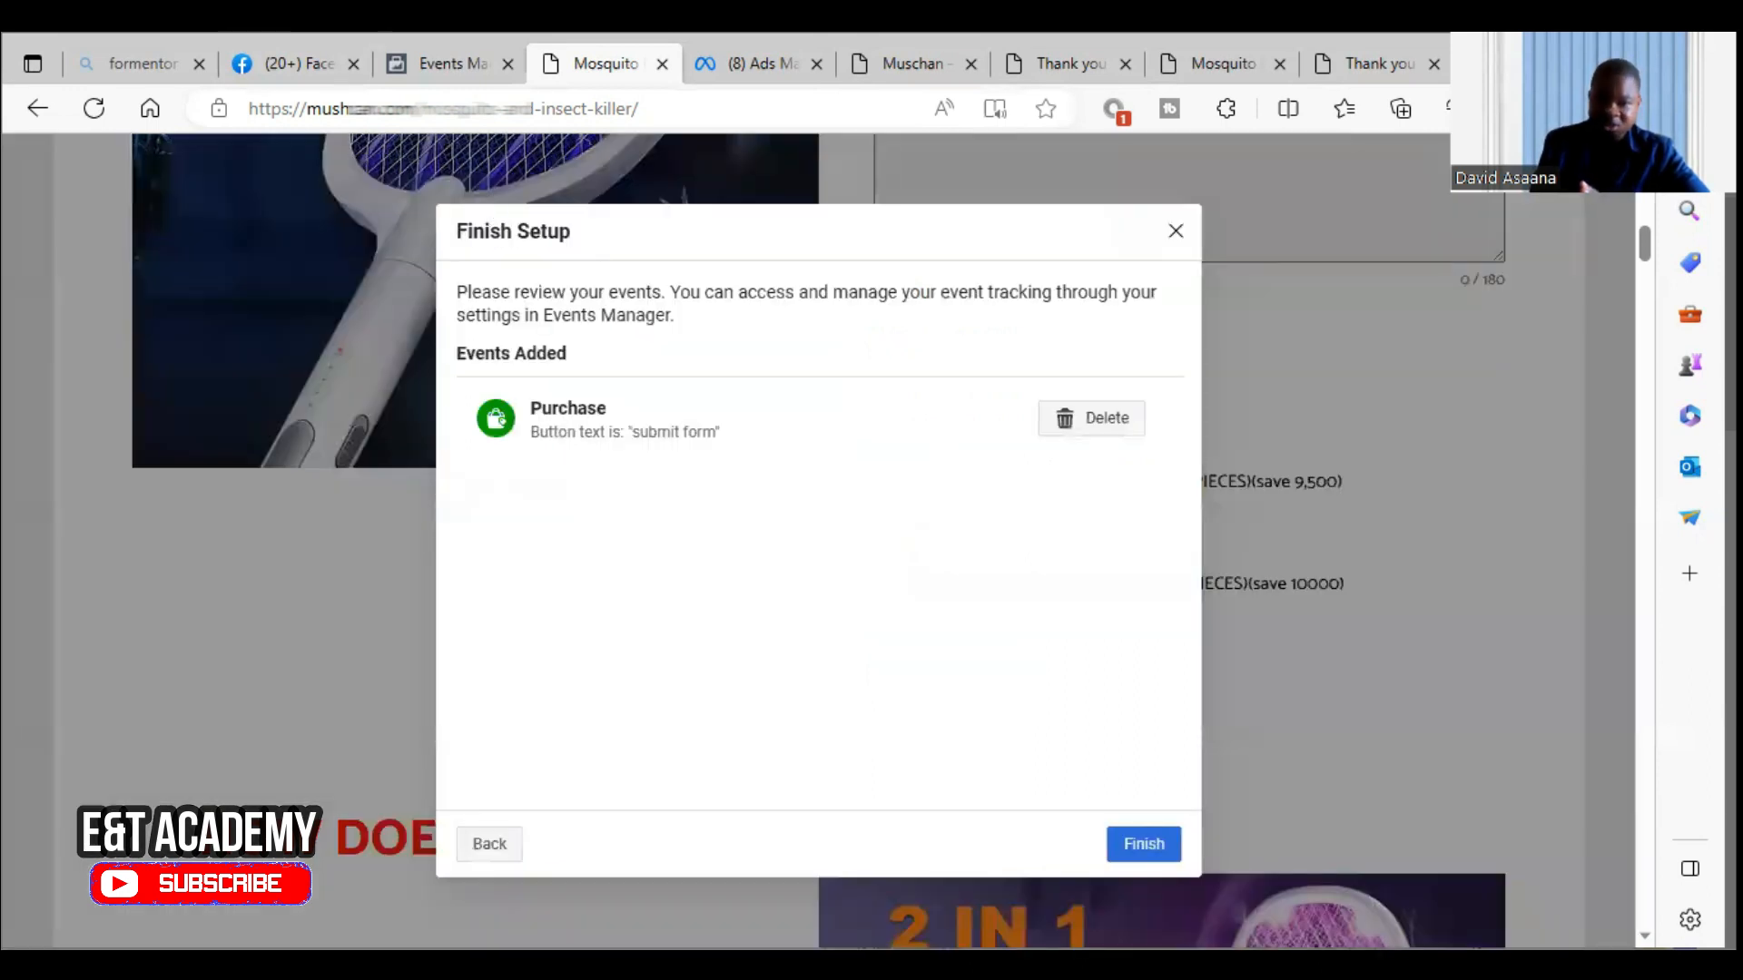
left_click(1148, 849)
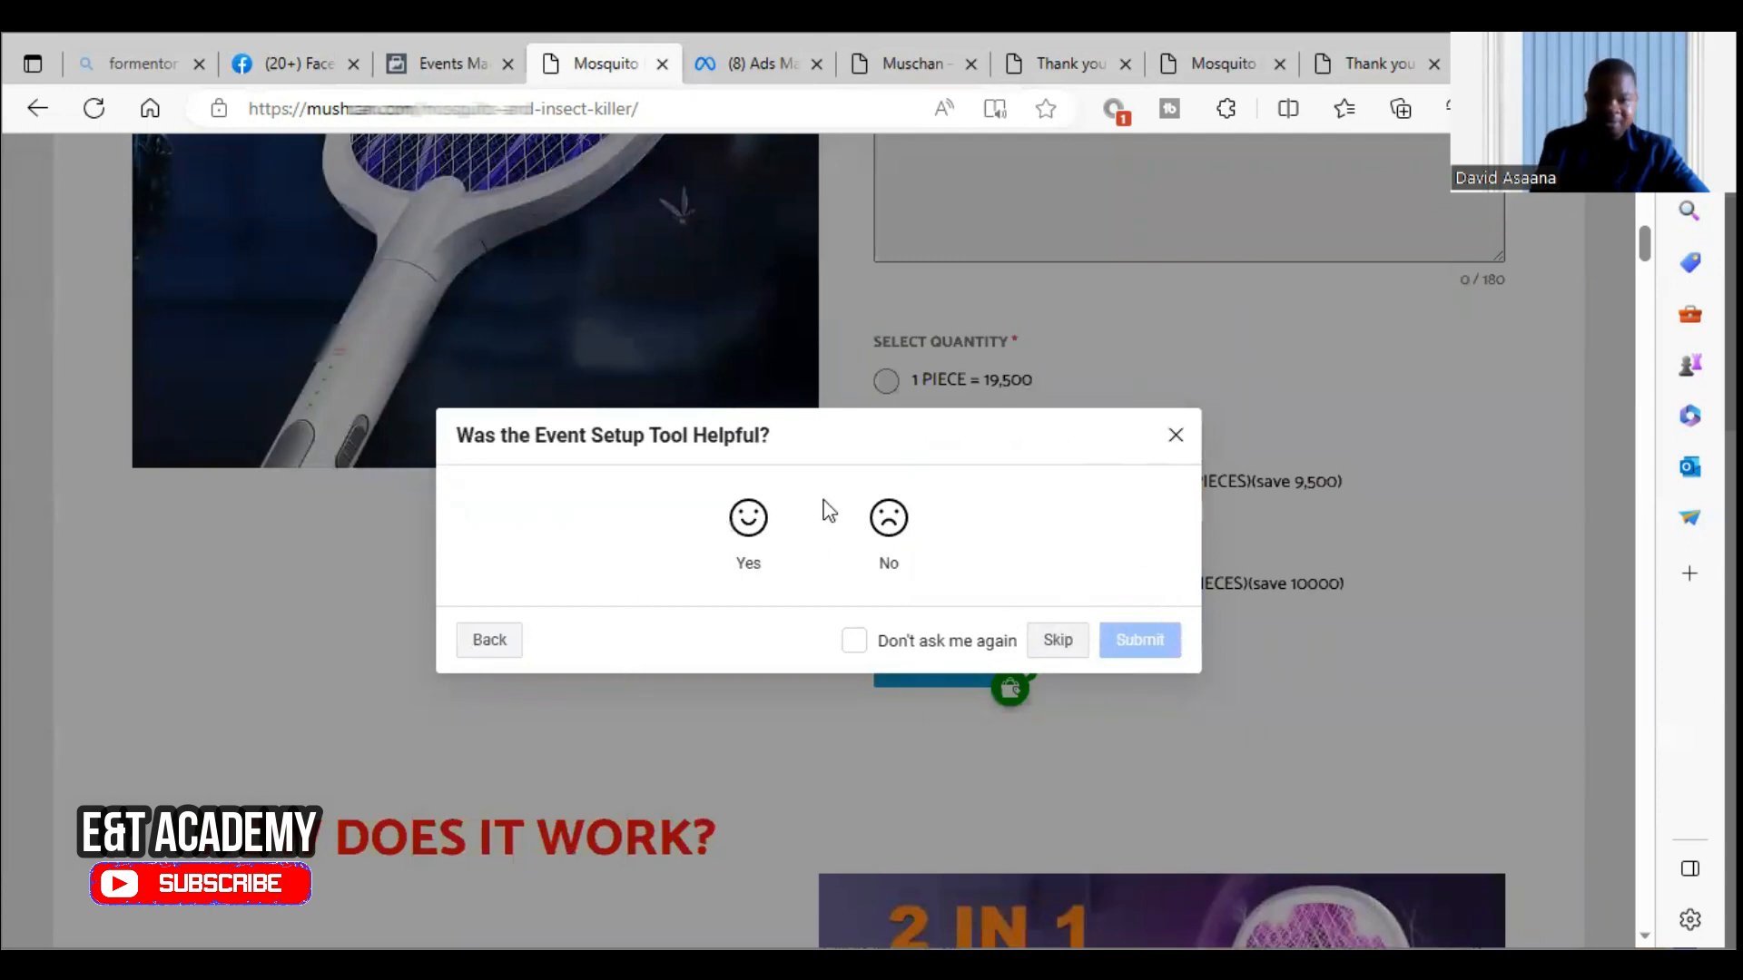
left_click(488, 640)
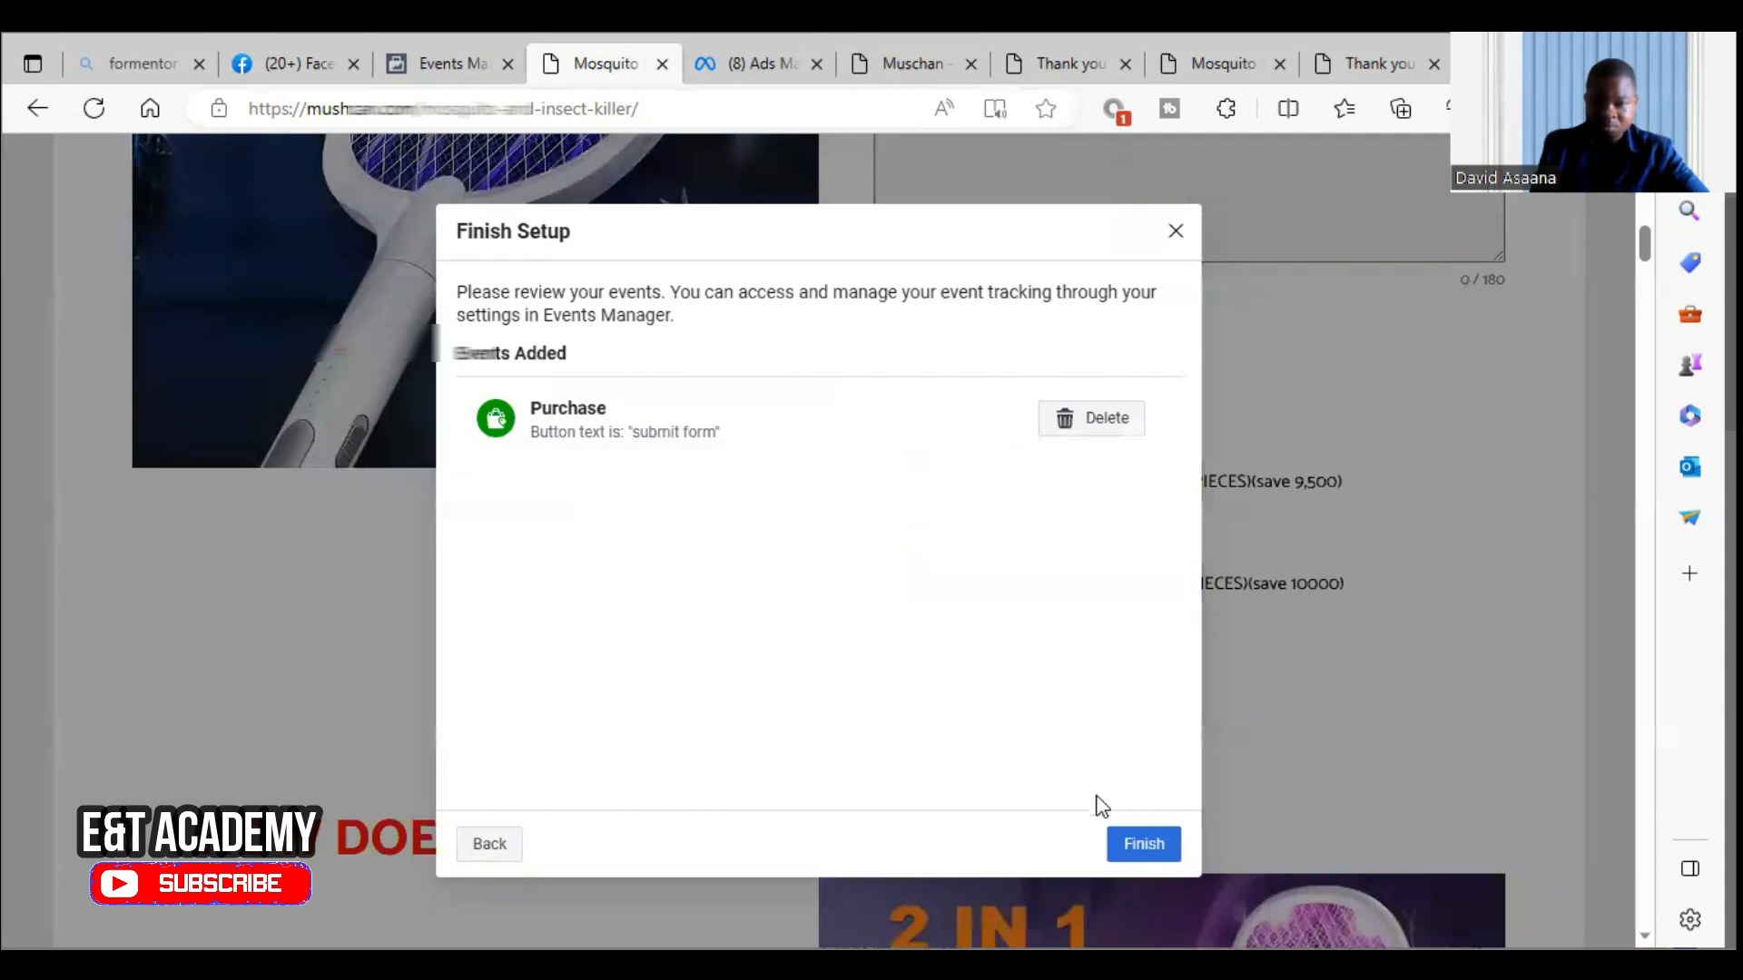
left_click(1146, 842)
left_click(1169, 727)
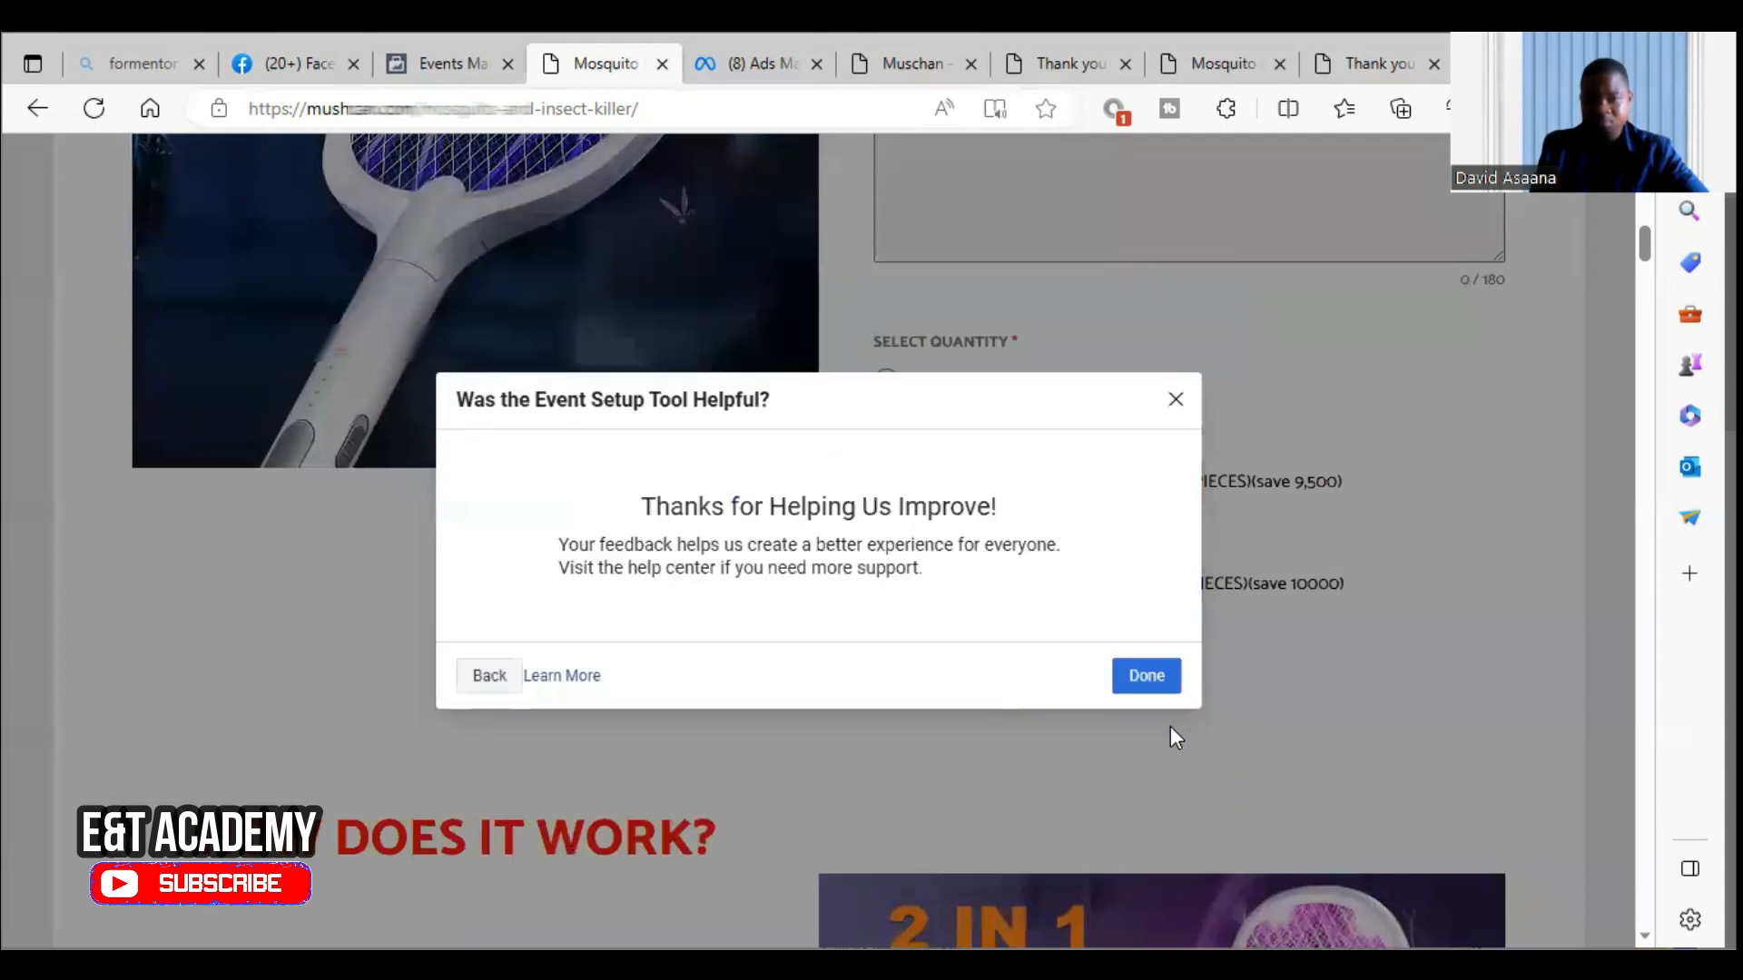
left_click(1149, 679)
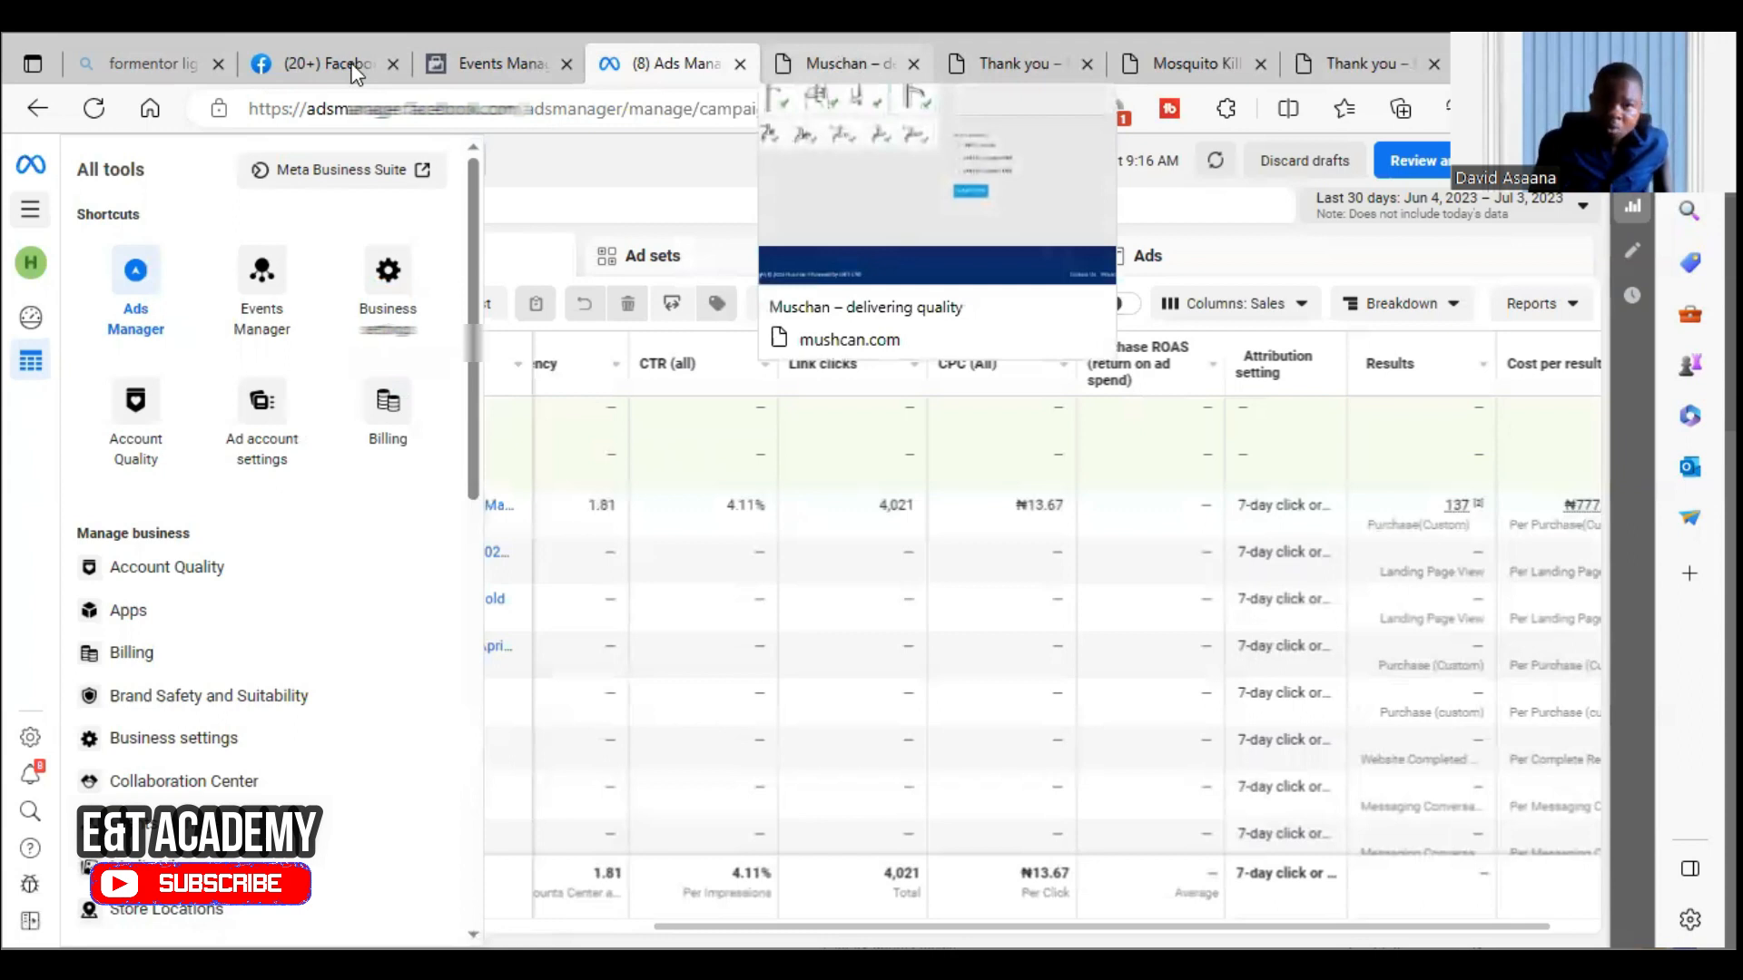
Switch to Events Manager and open the Custom Conversions list.
left_click(467, 56)
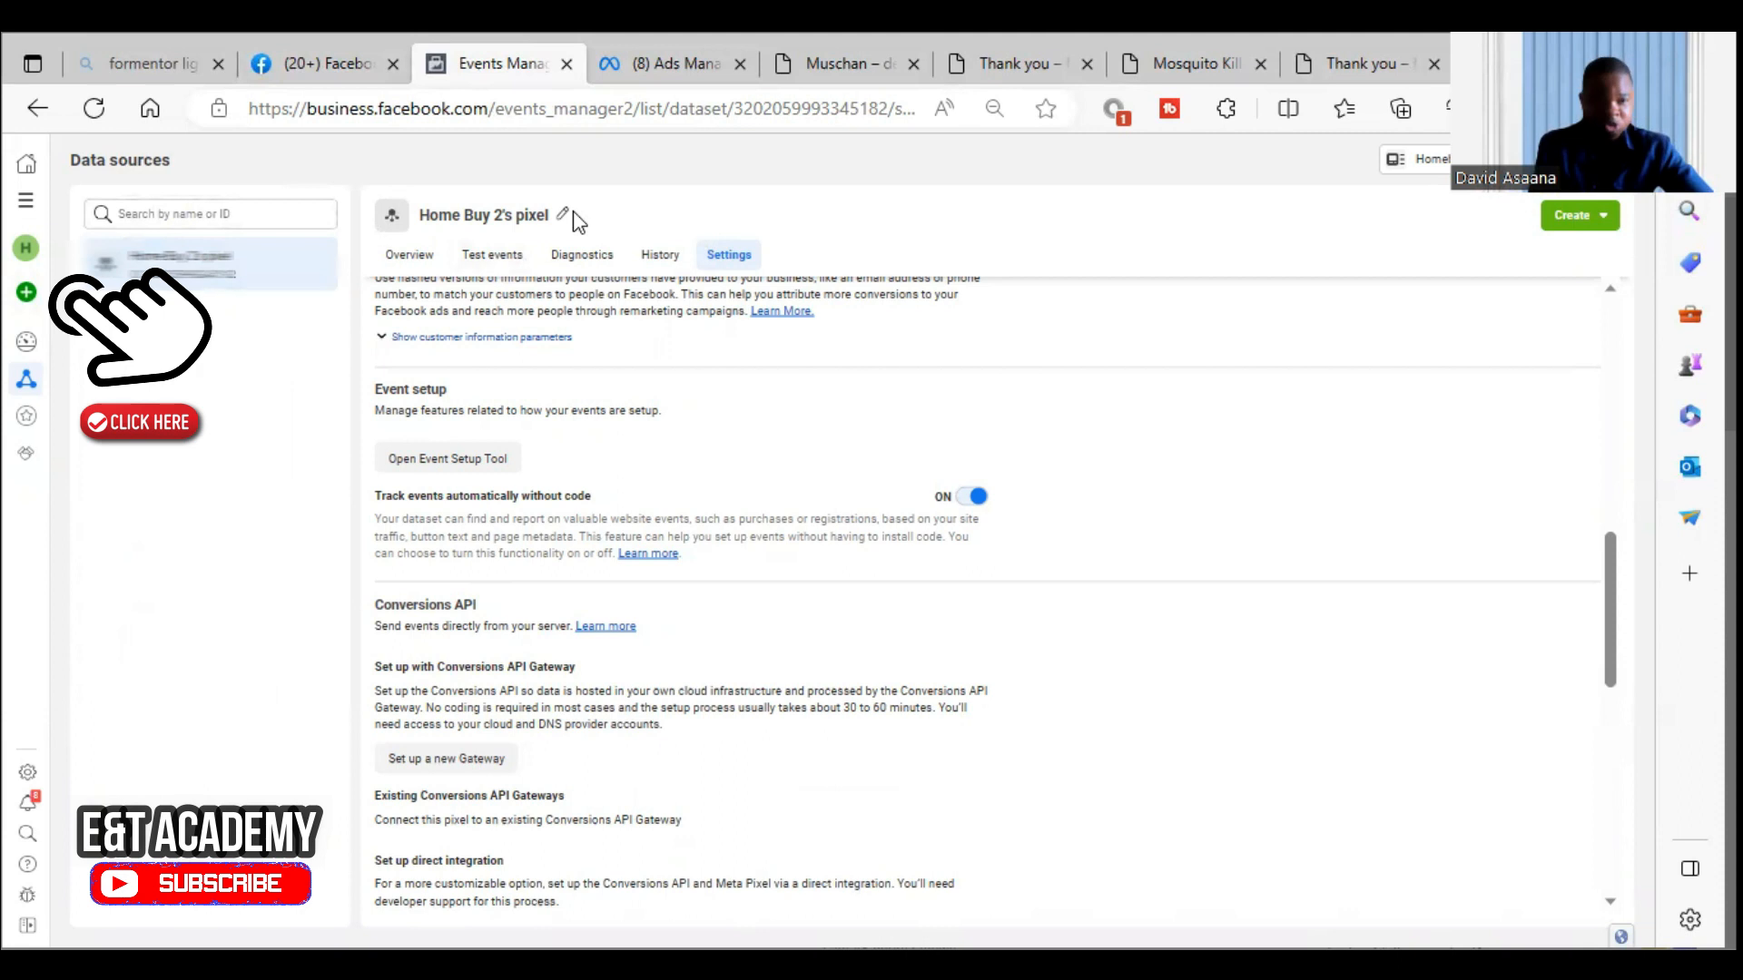
mouse_move(10, 313)
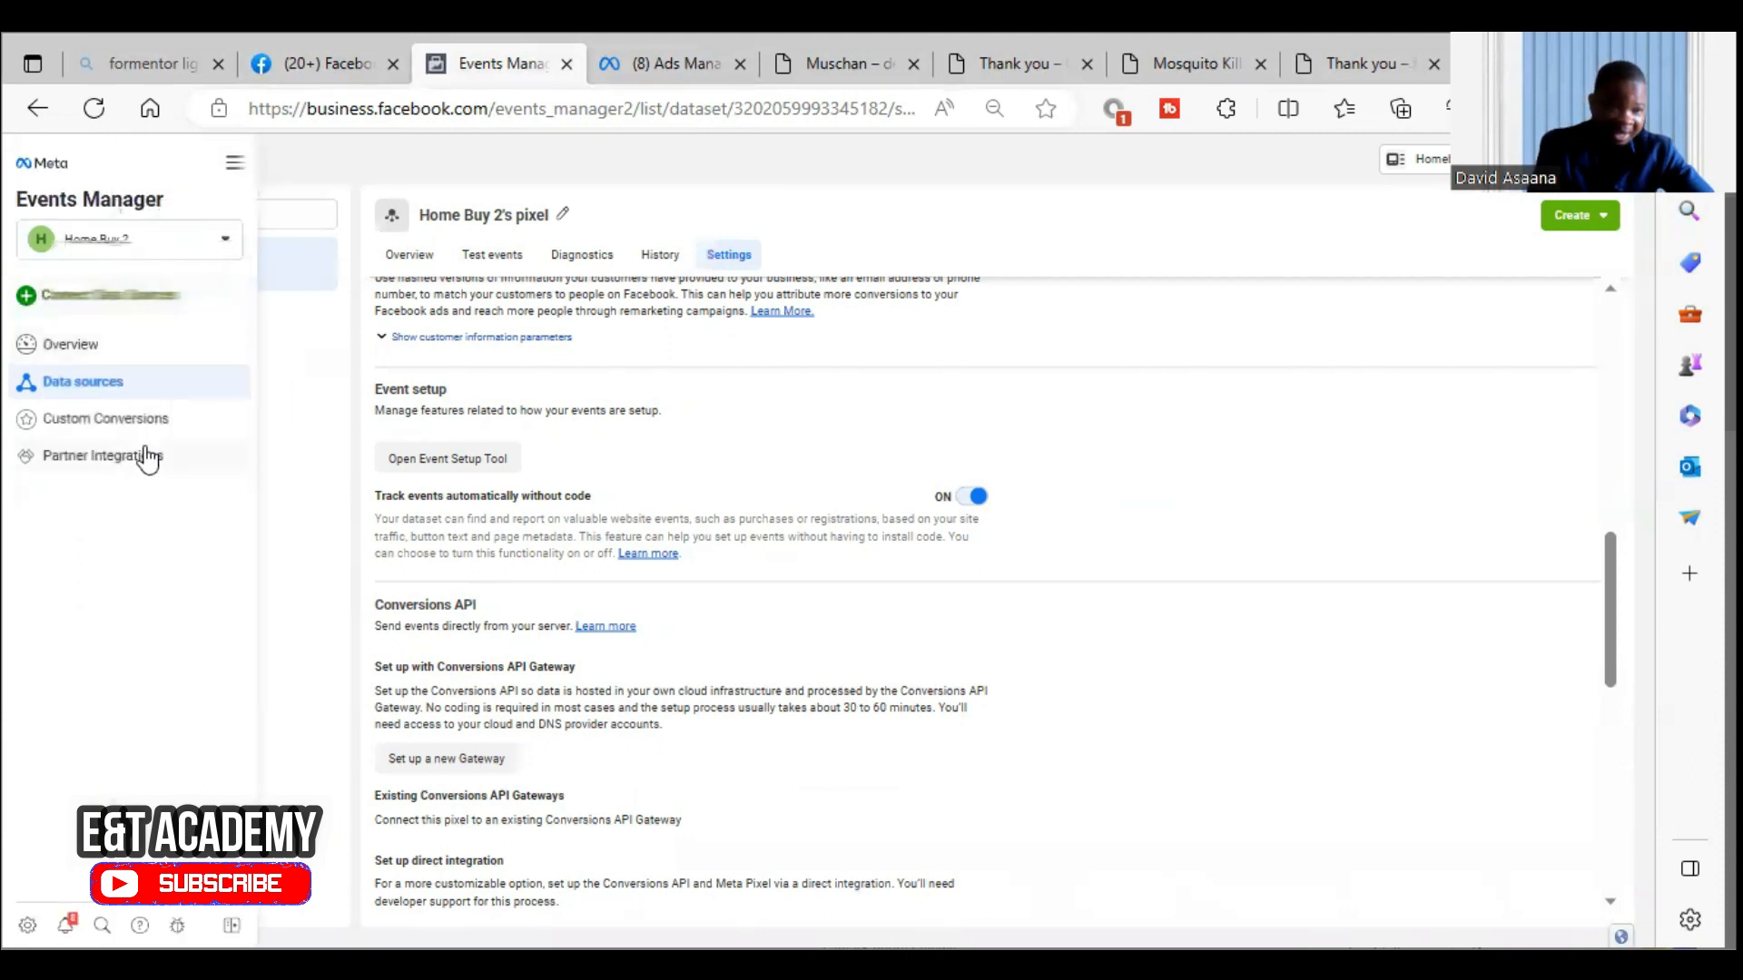
left_click(145, 418)
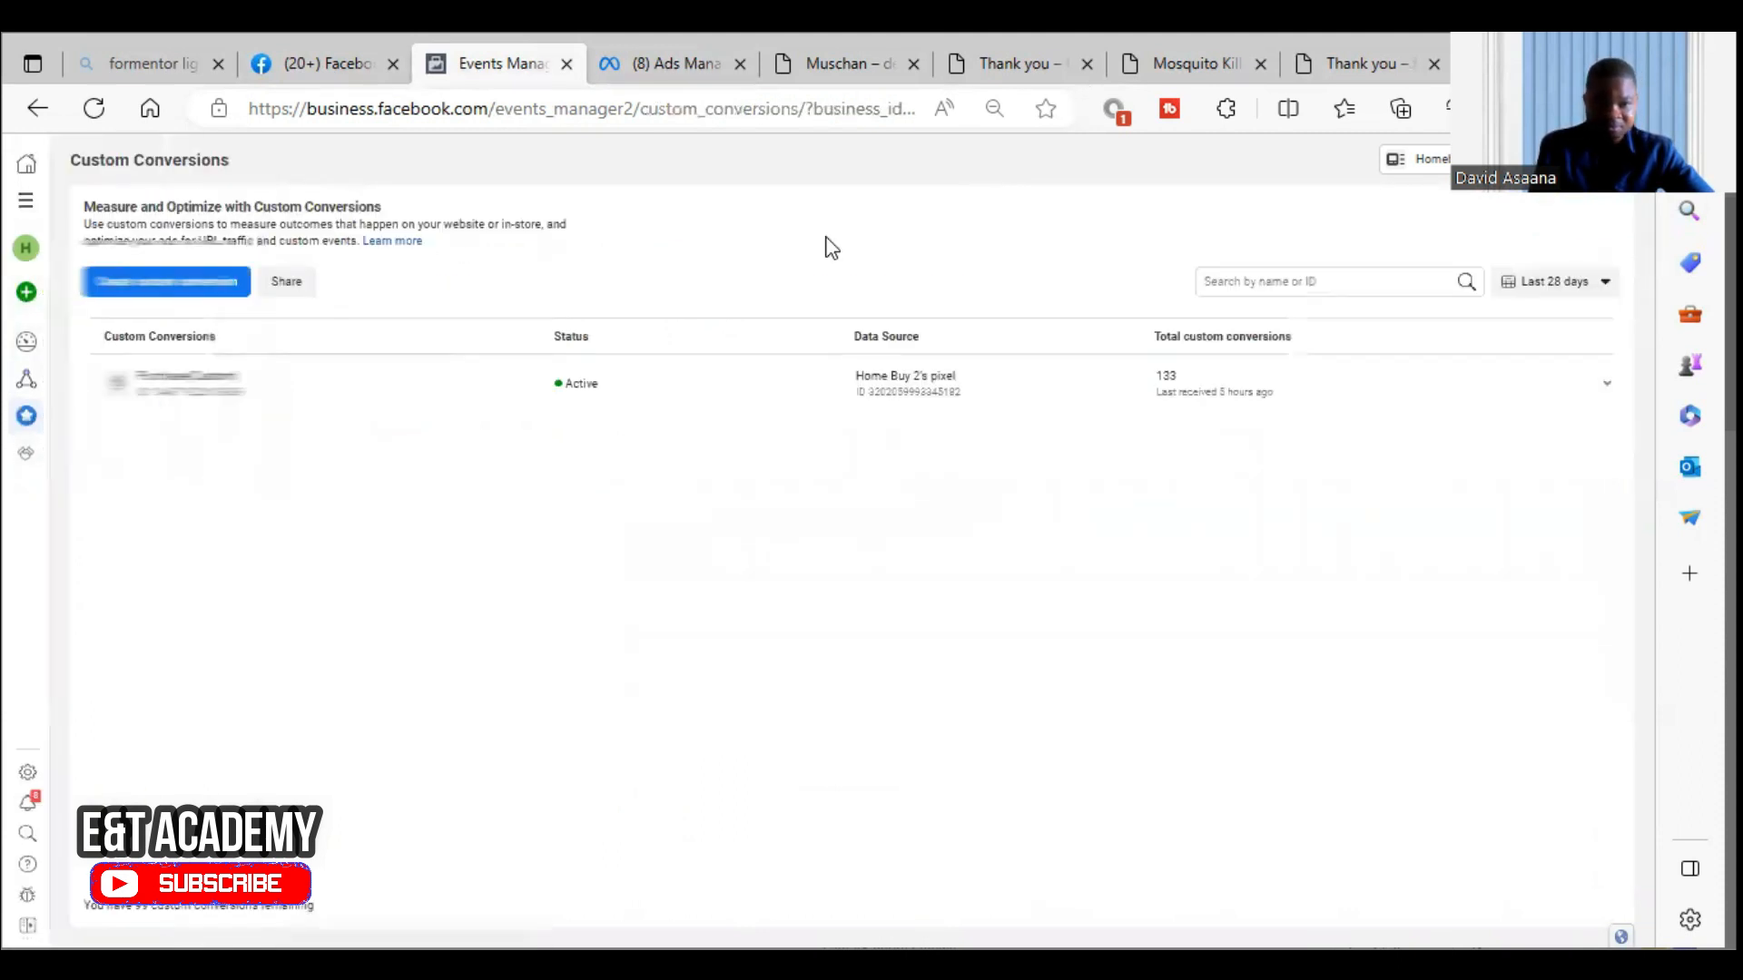
Try to create a custom conversion for Home Buy 2's pixel named "submit registaration".
left_click(192, 284)
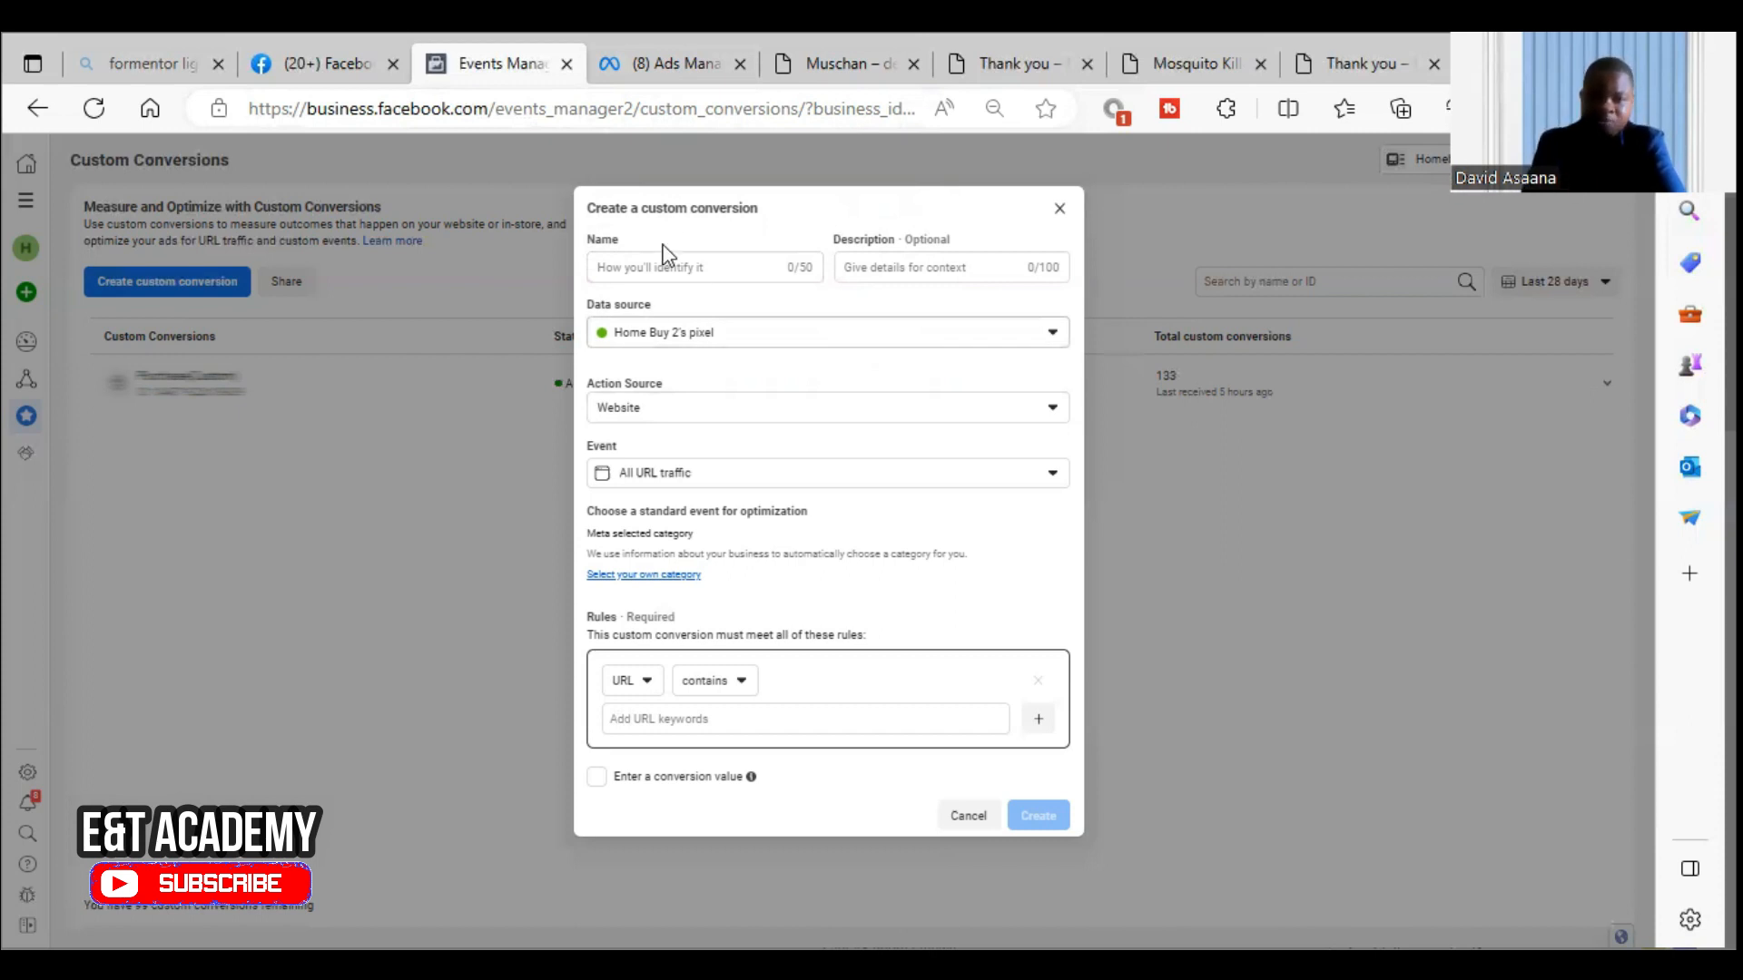
left_click(717, 271)
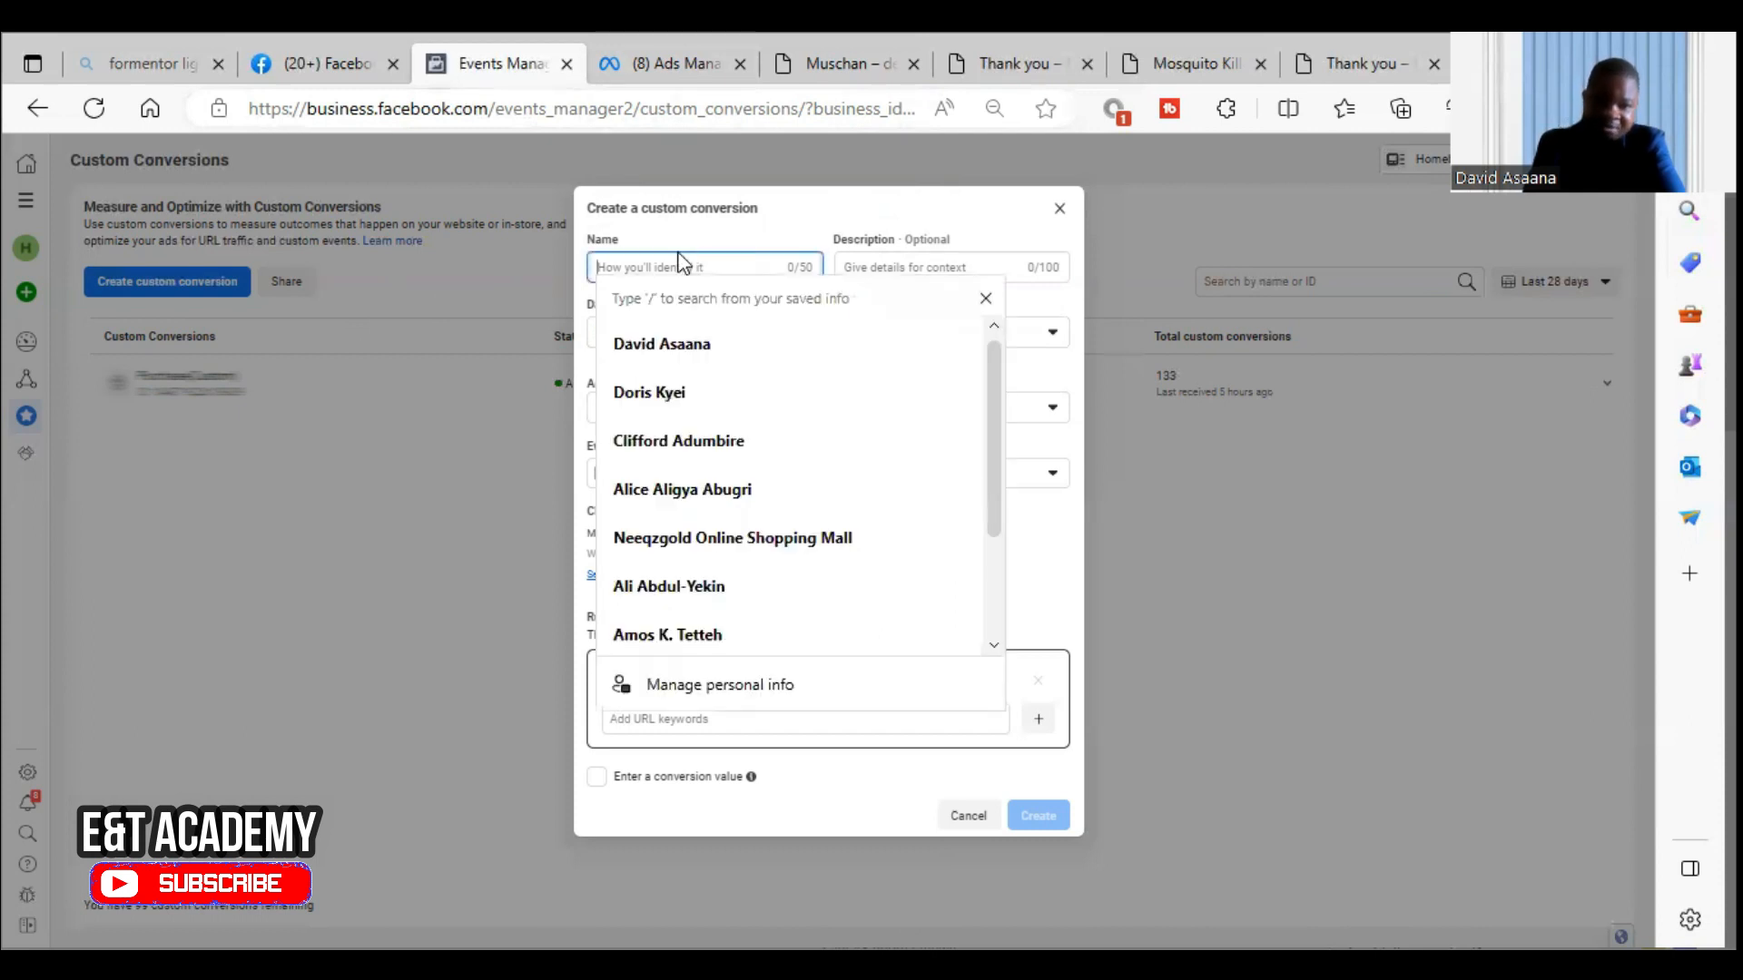
right_click(687, 265)
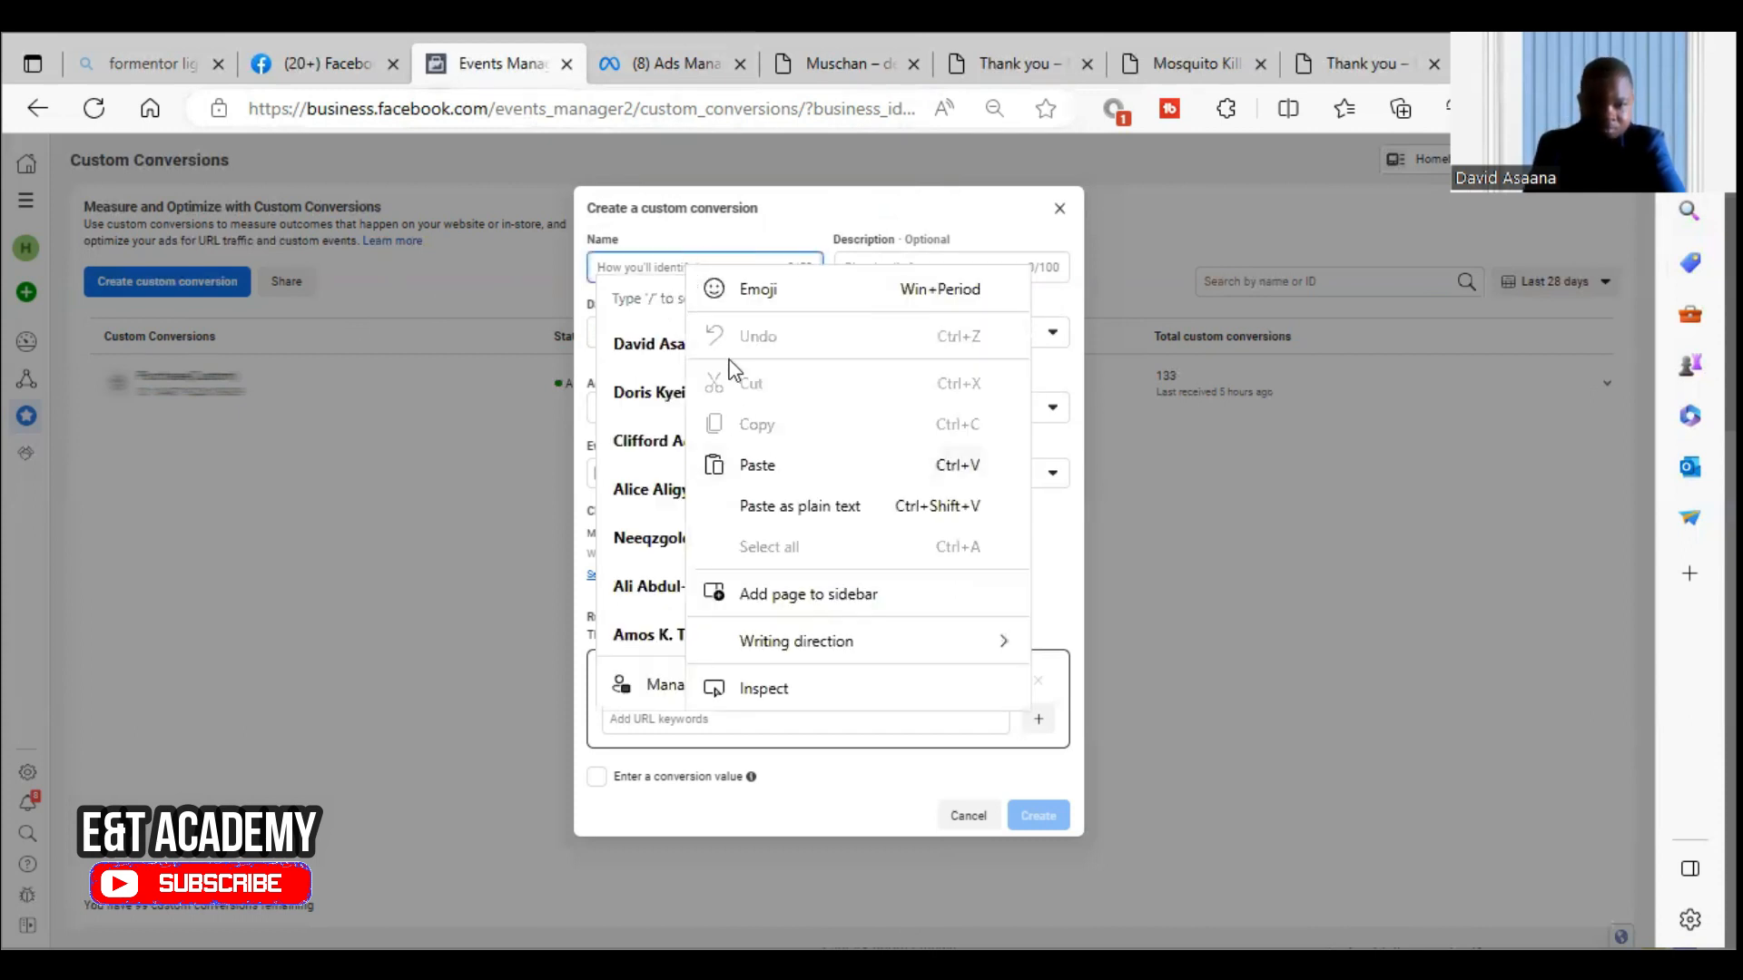
left_click(667, 270)
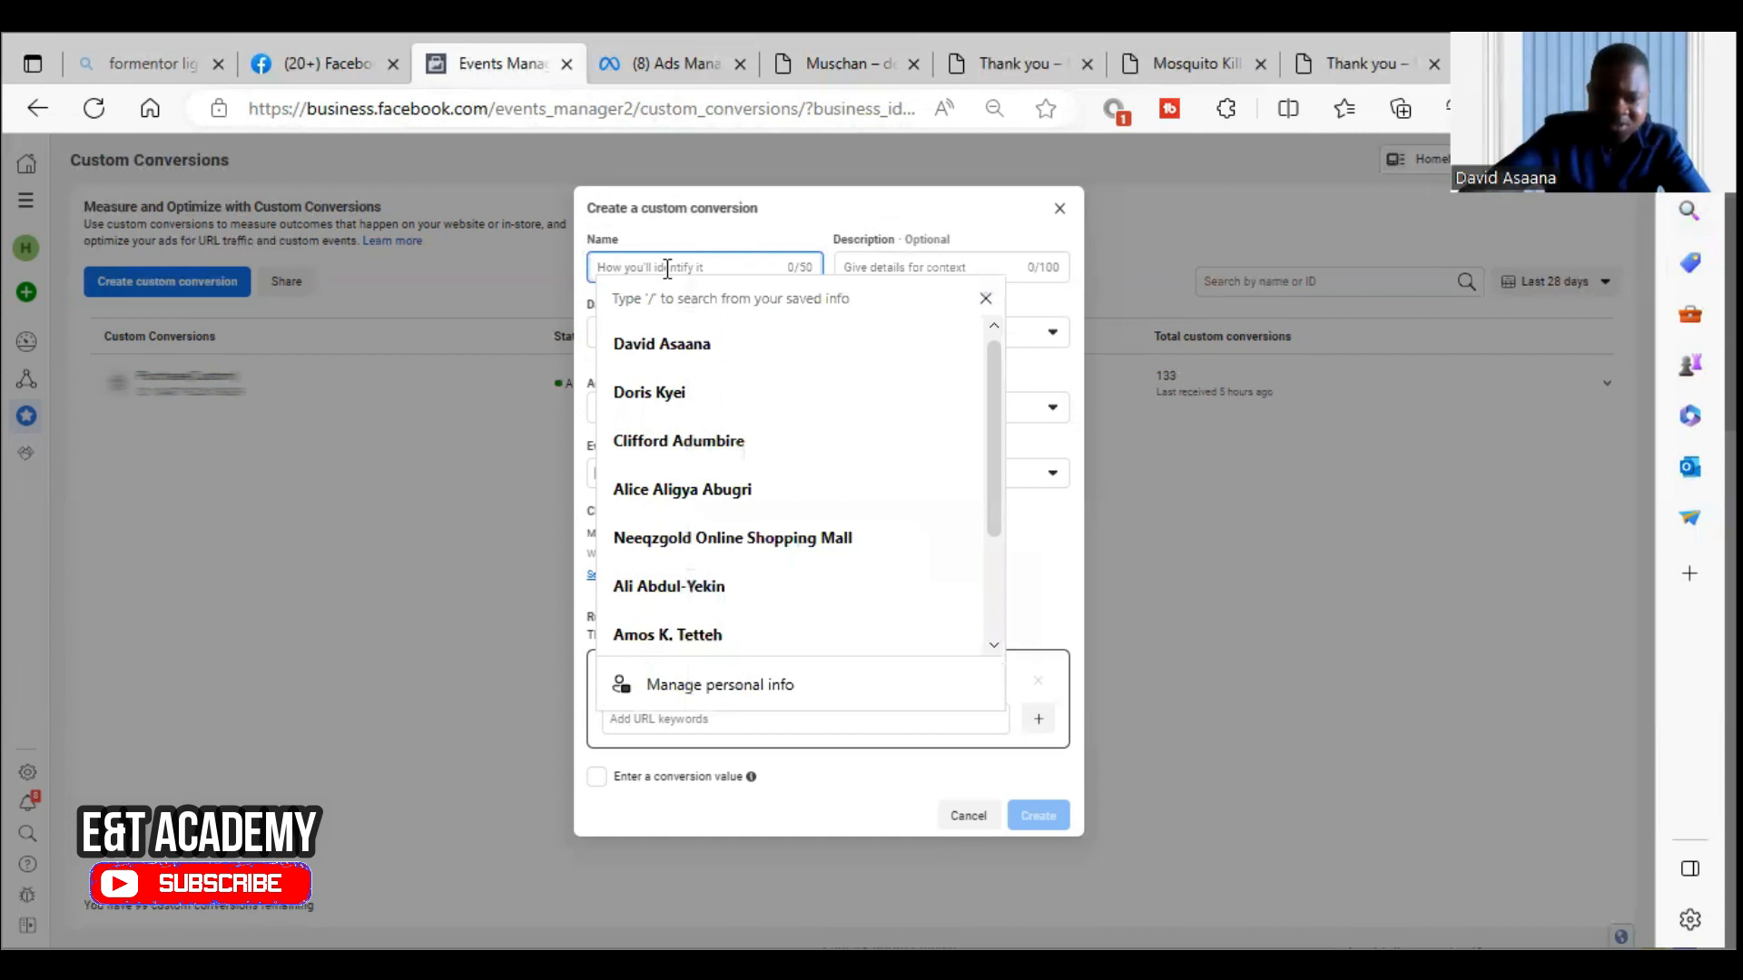
type("pu")
key("BackSpace")
key("BackSpace")
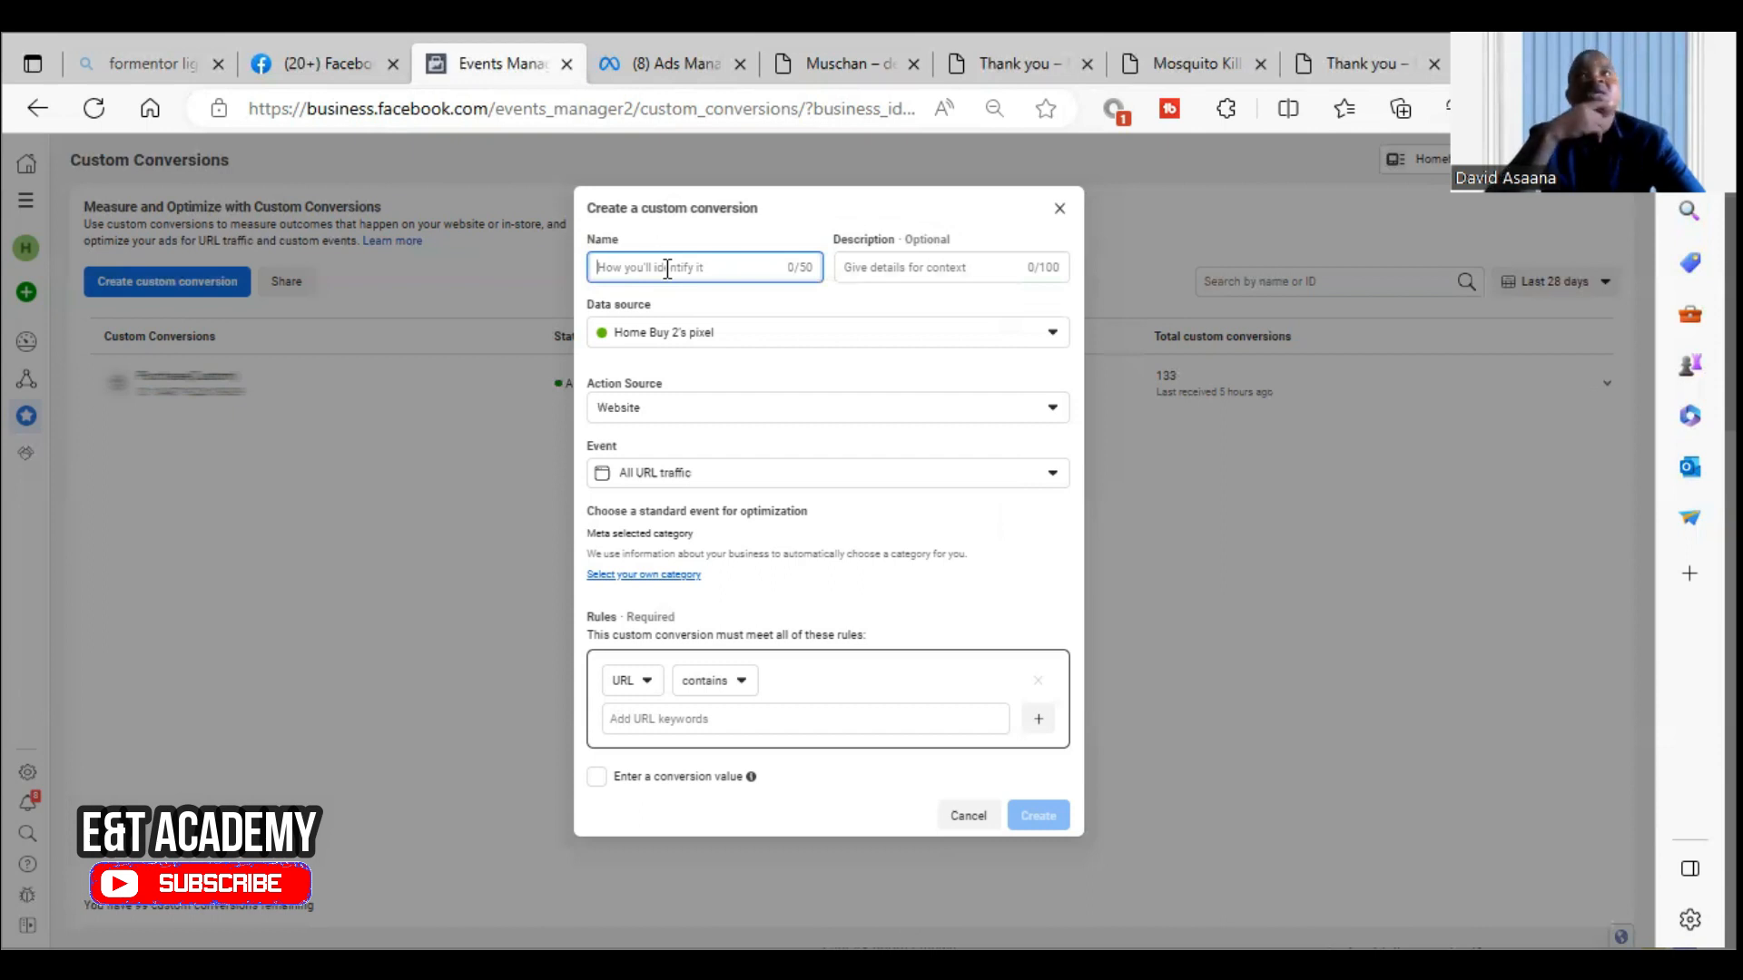
type("s")
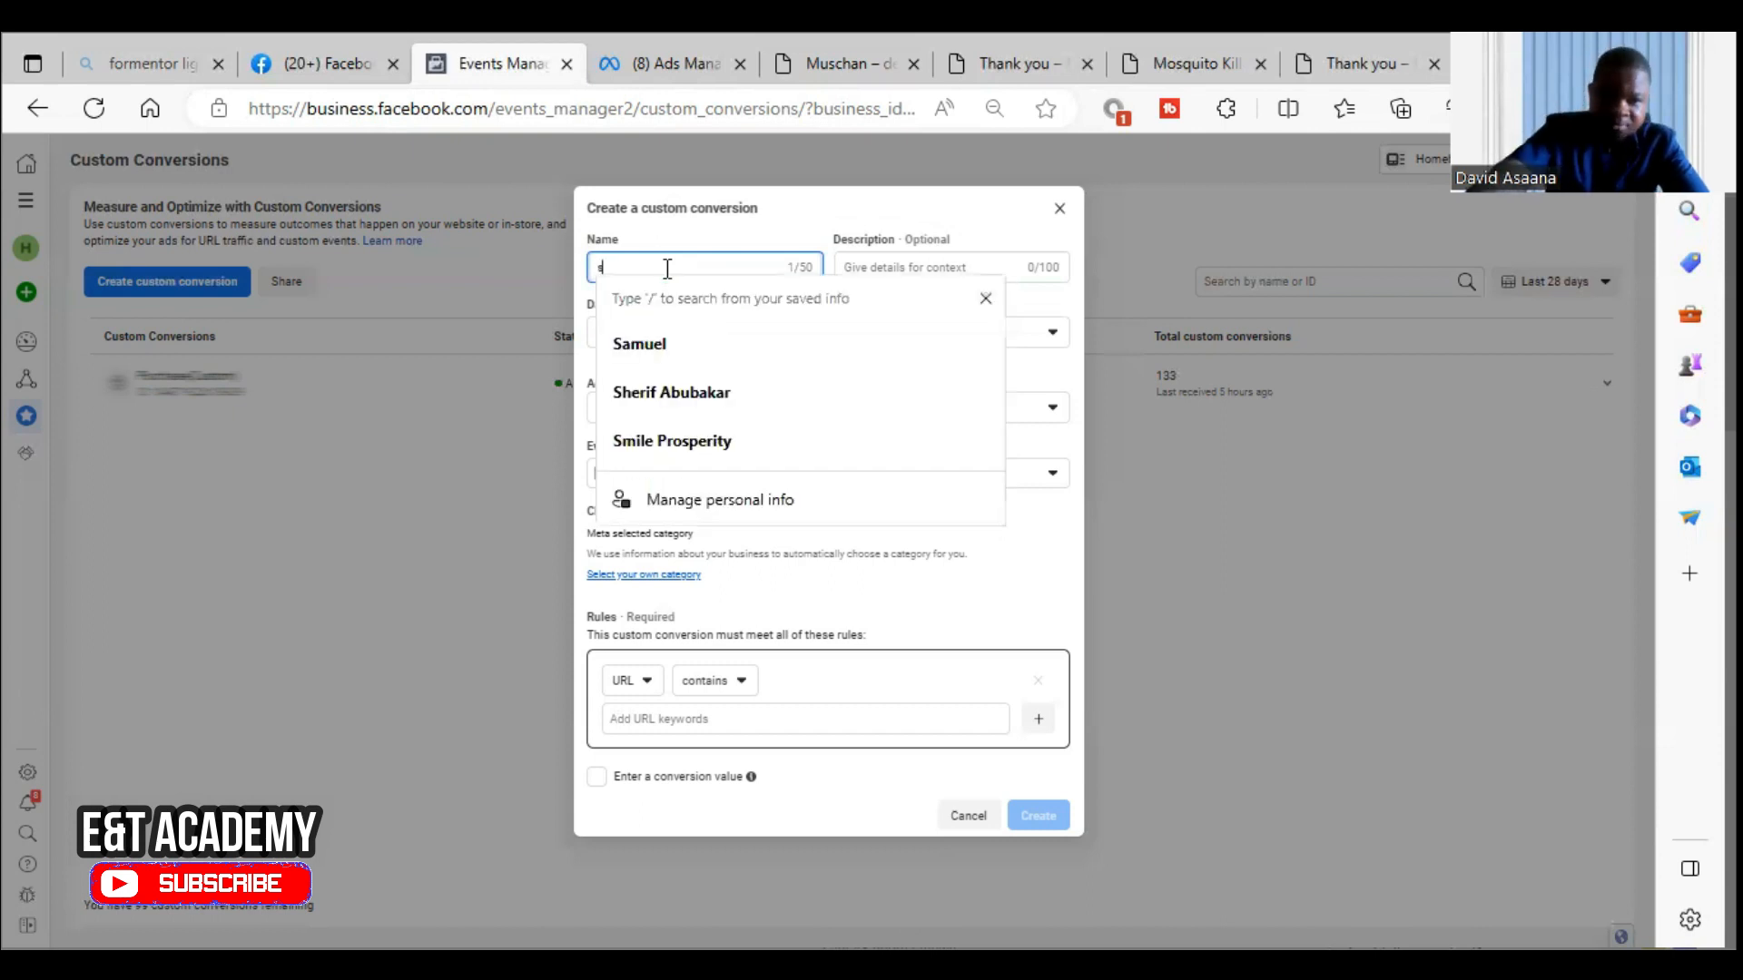
type("ubmi")
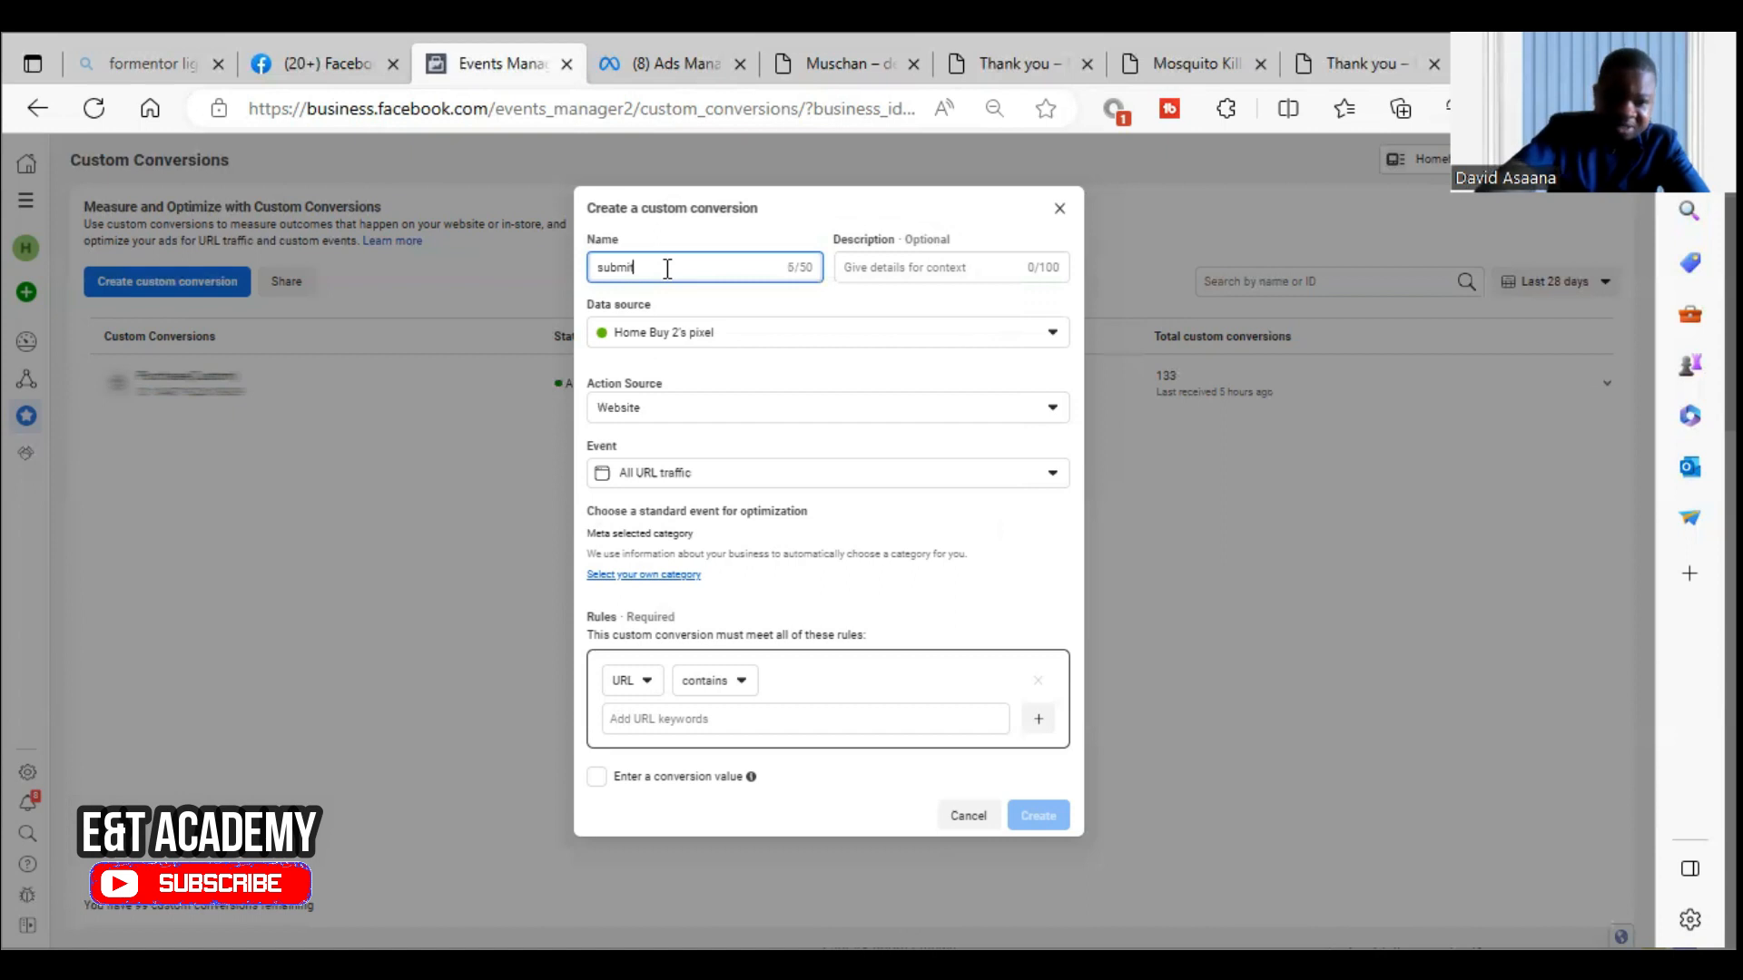
type("t reg")
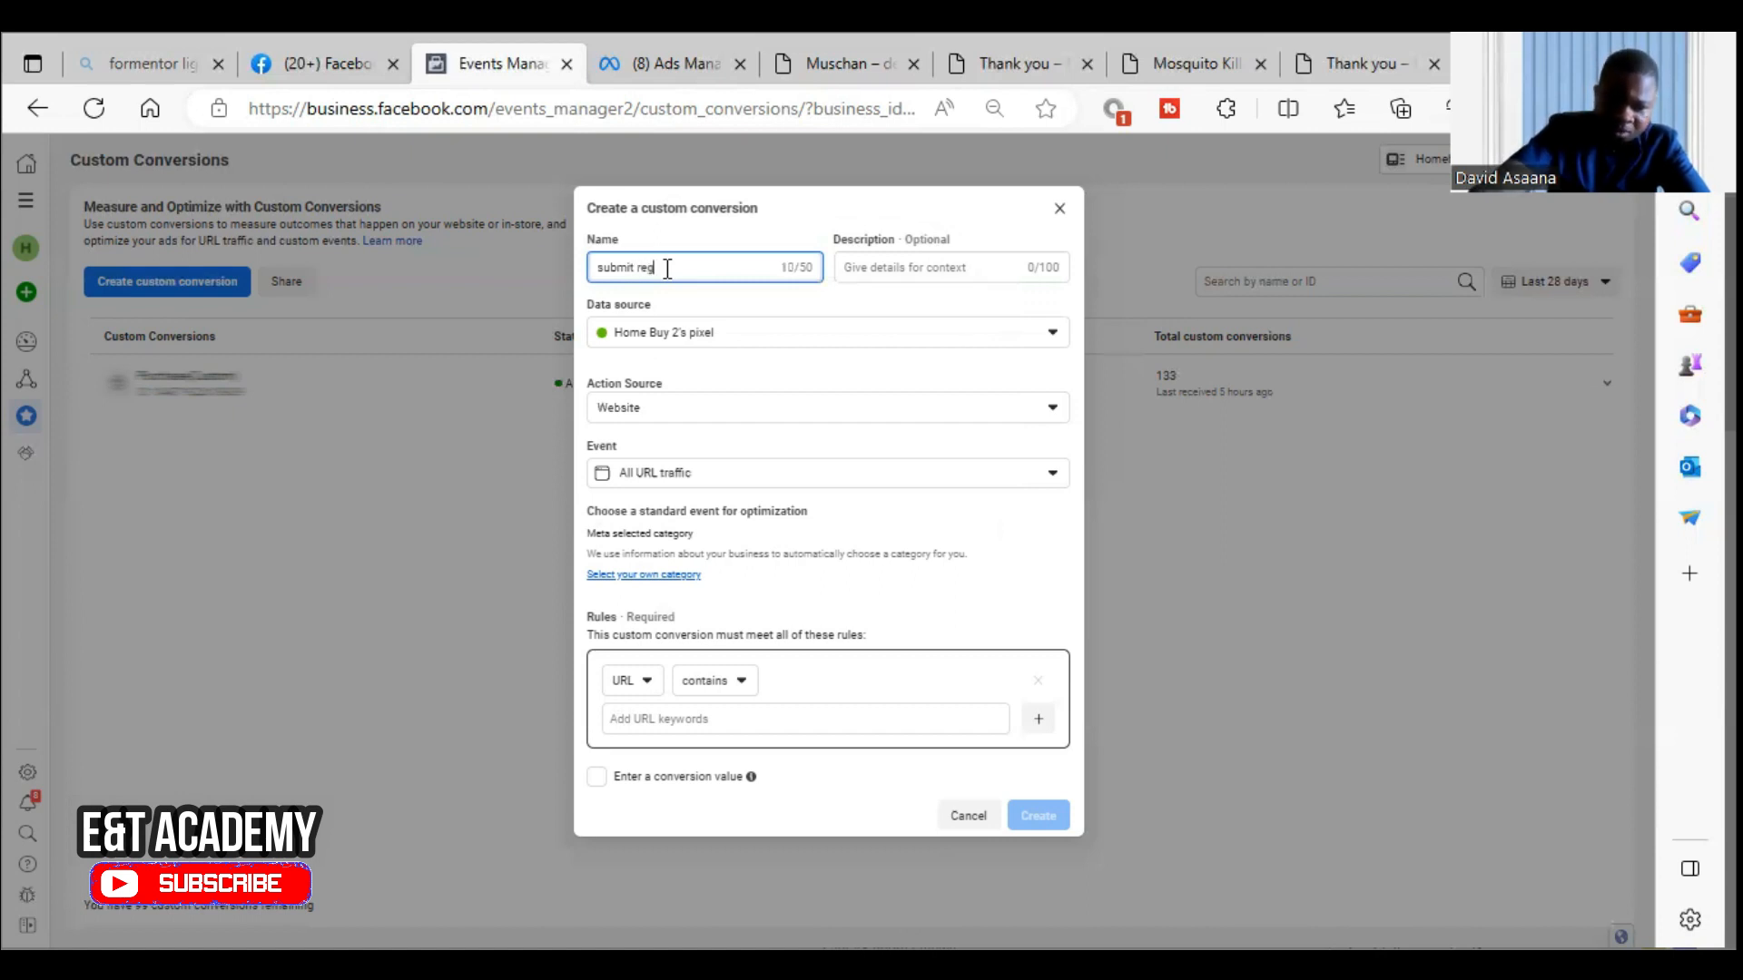
type("istrration")
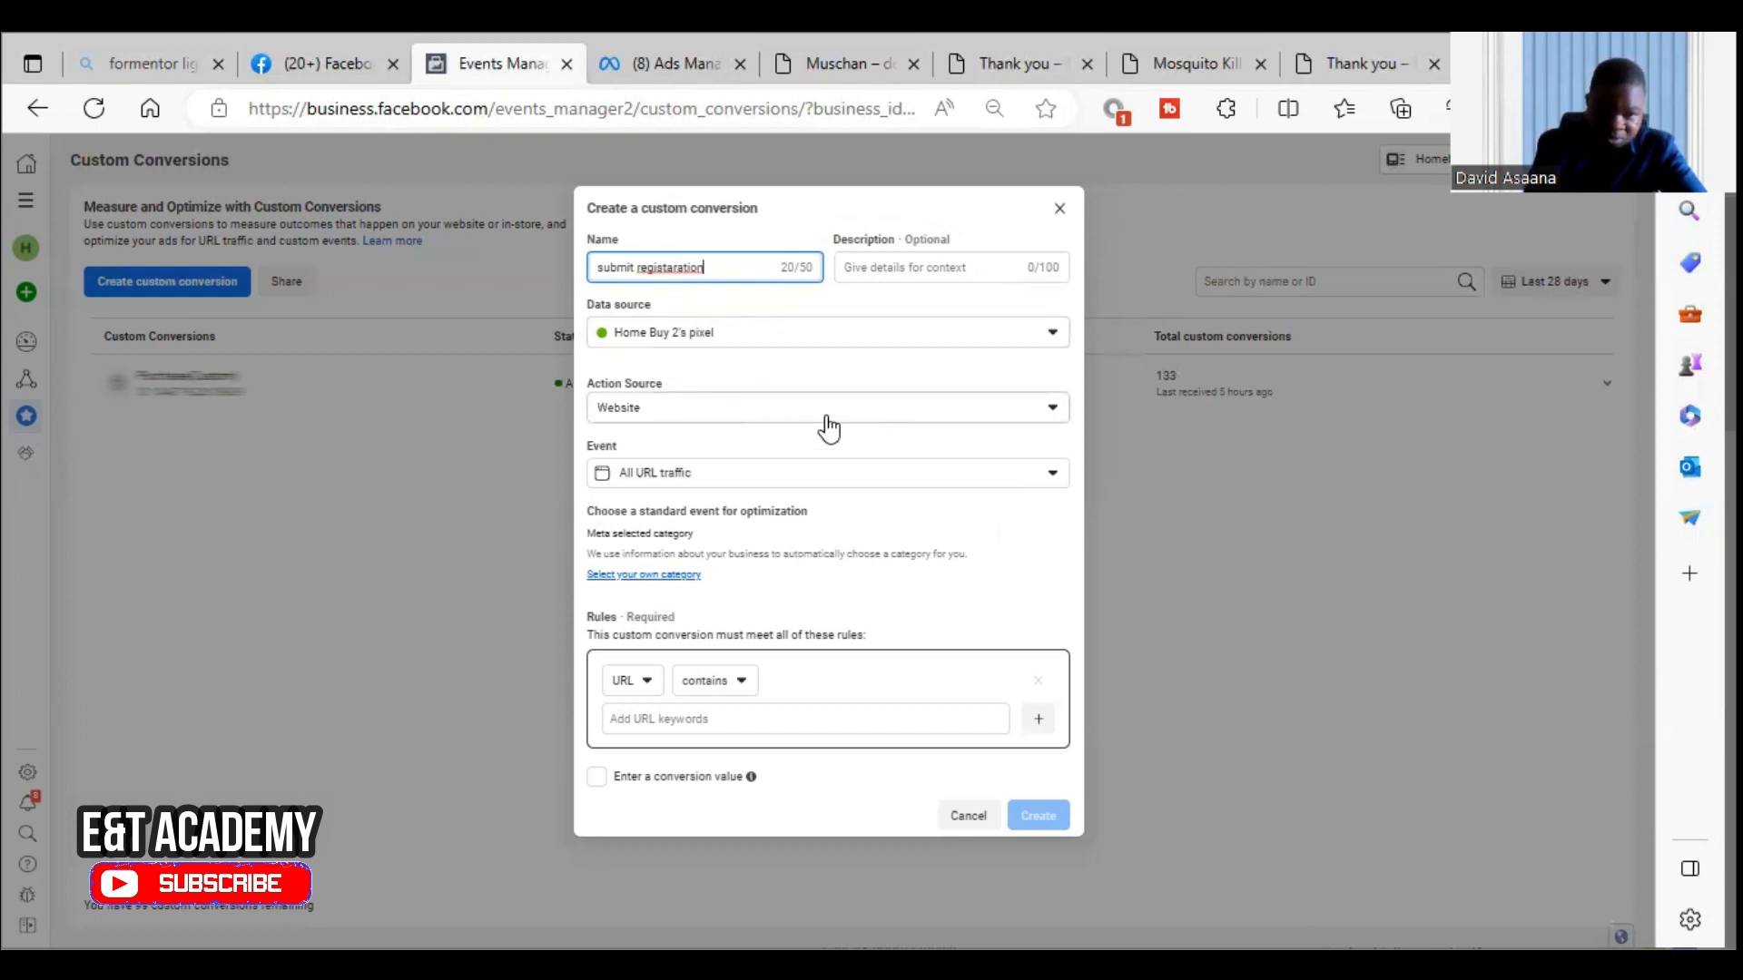
left_click(761, 474)
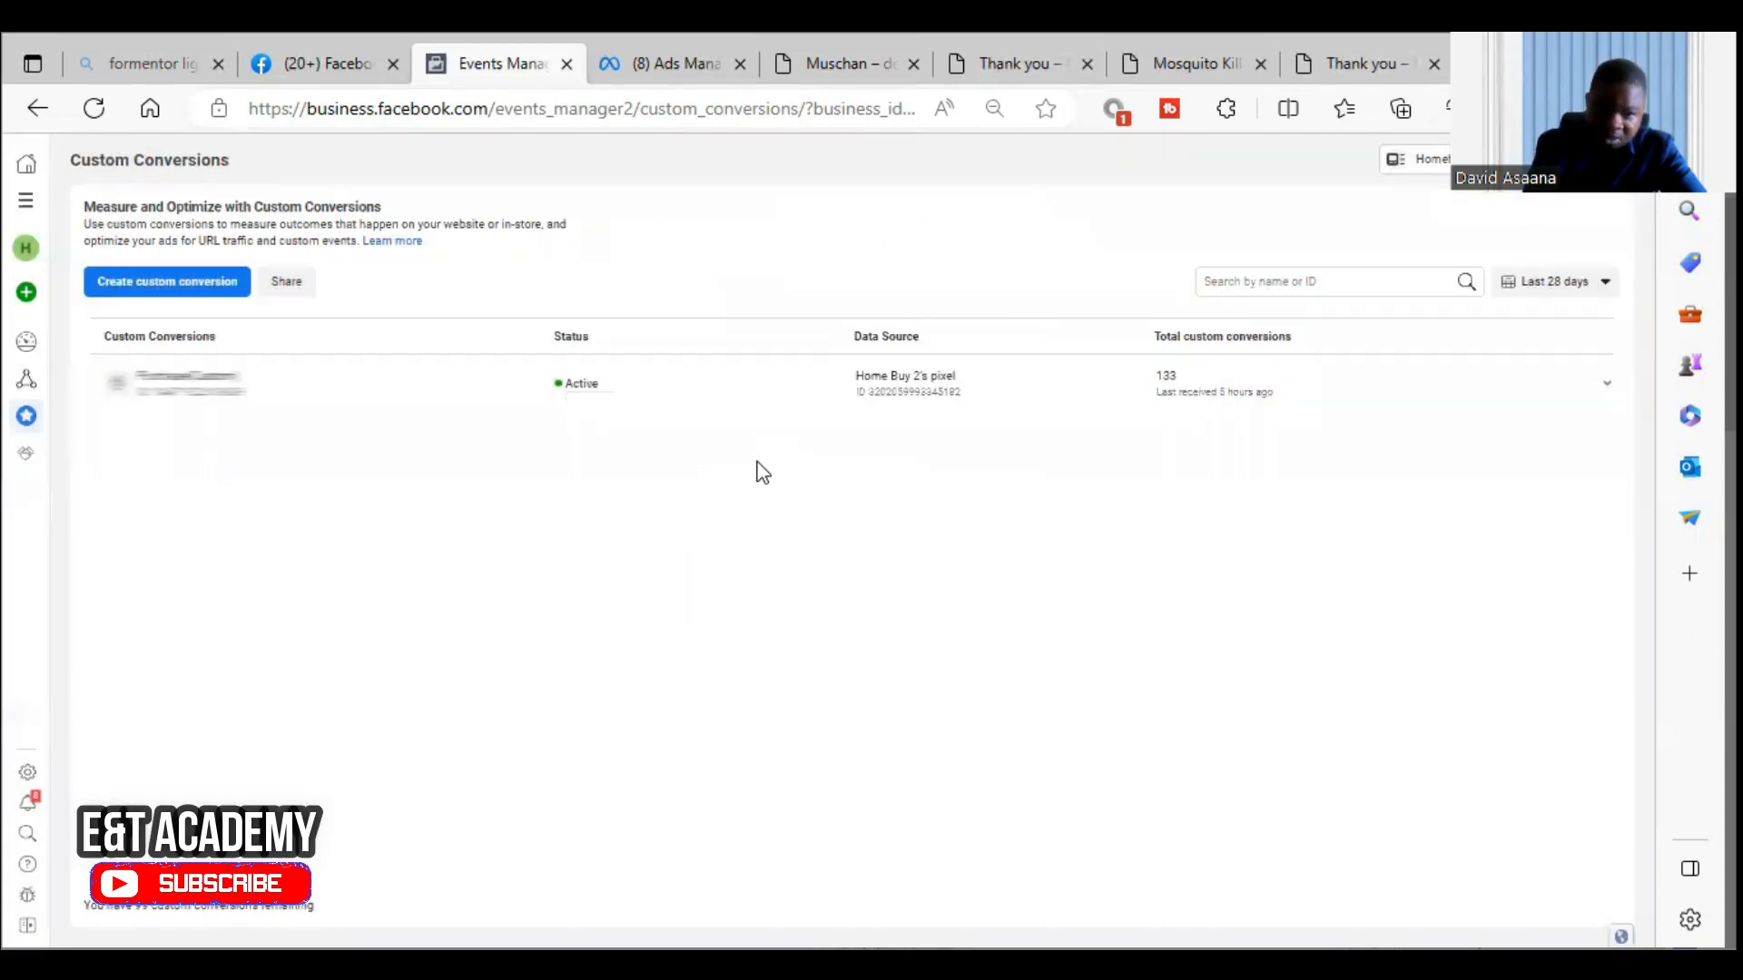
Start a new custom conversion, check the Thank you page's URL and the Muschan order form page, and return to the conversion form.
left_click(200, 281)
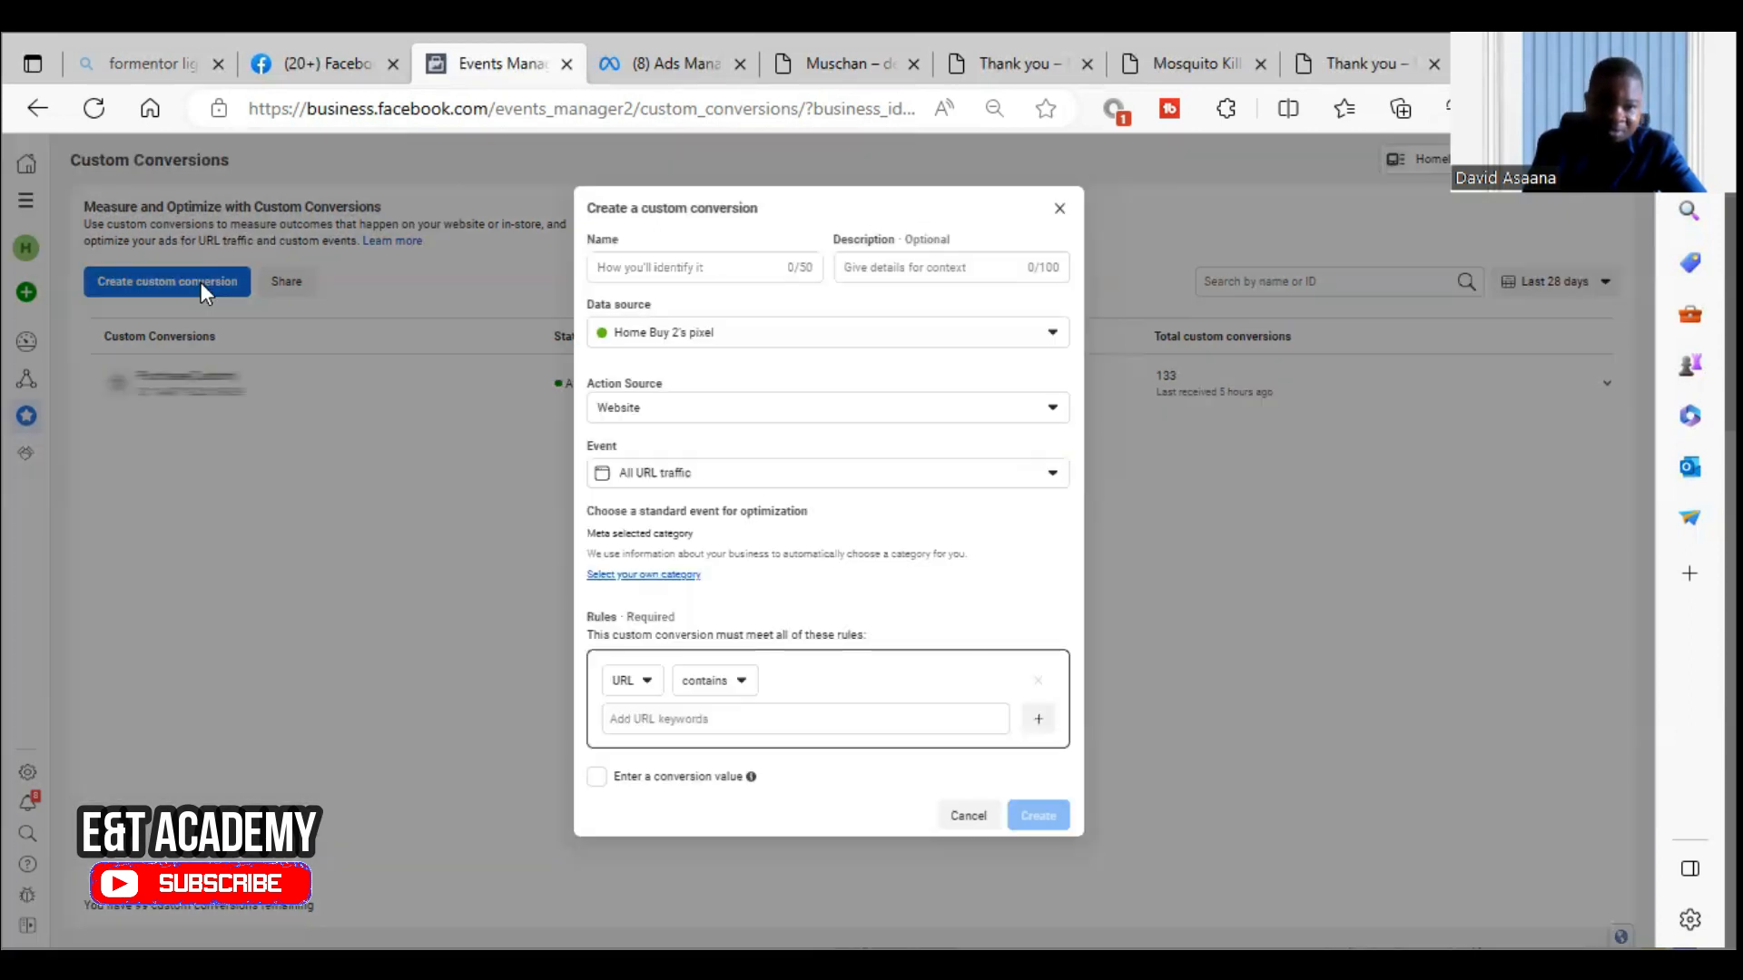
left_click(649, 266)
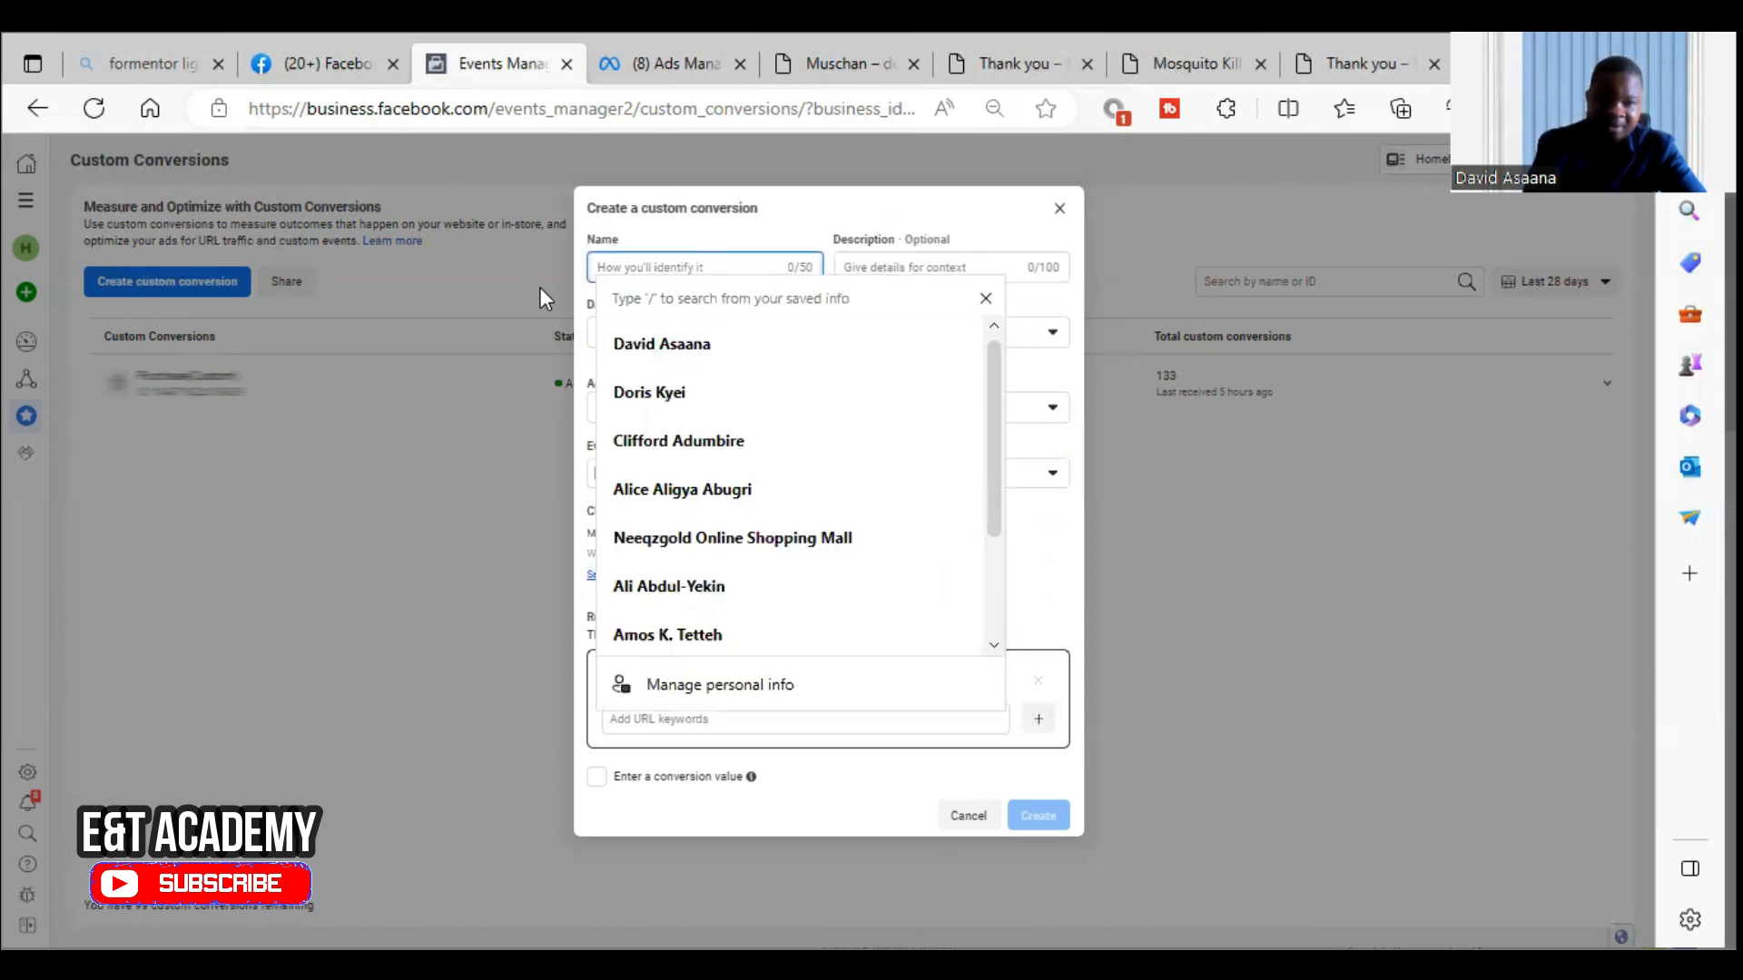
left_click(711, 221)
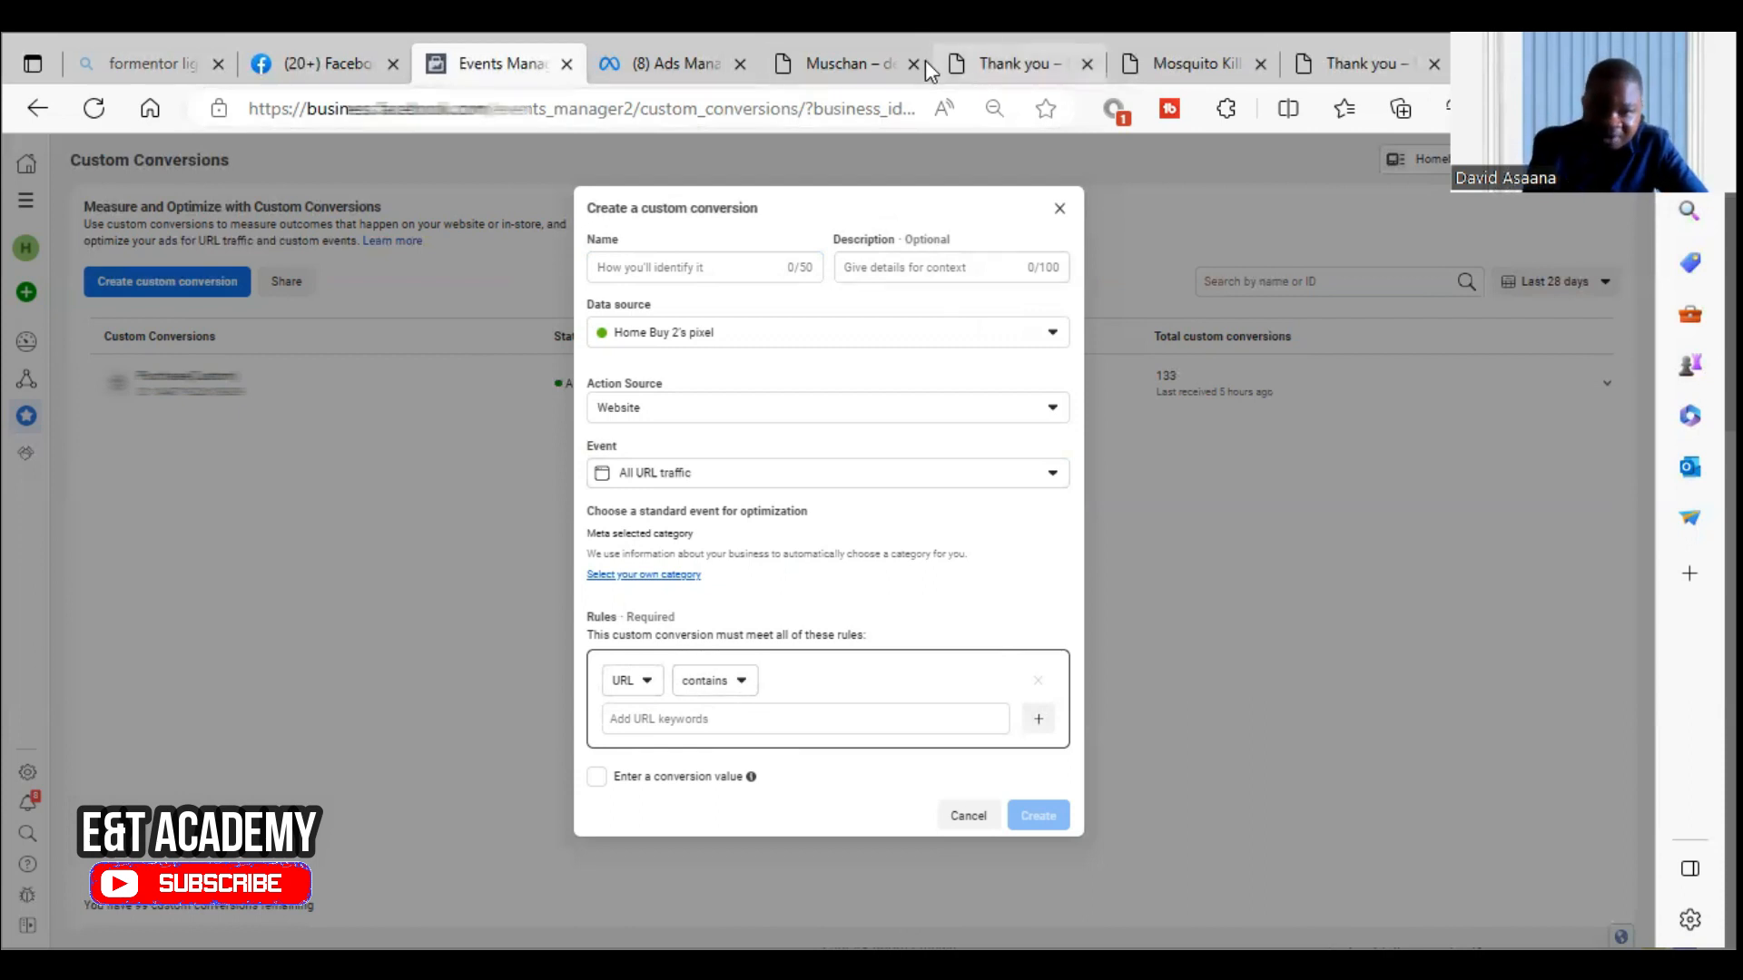
left_click(999, 64)
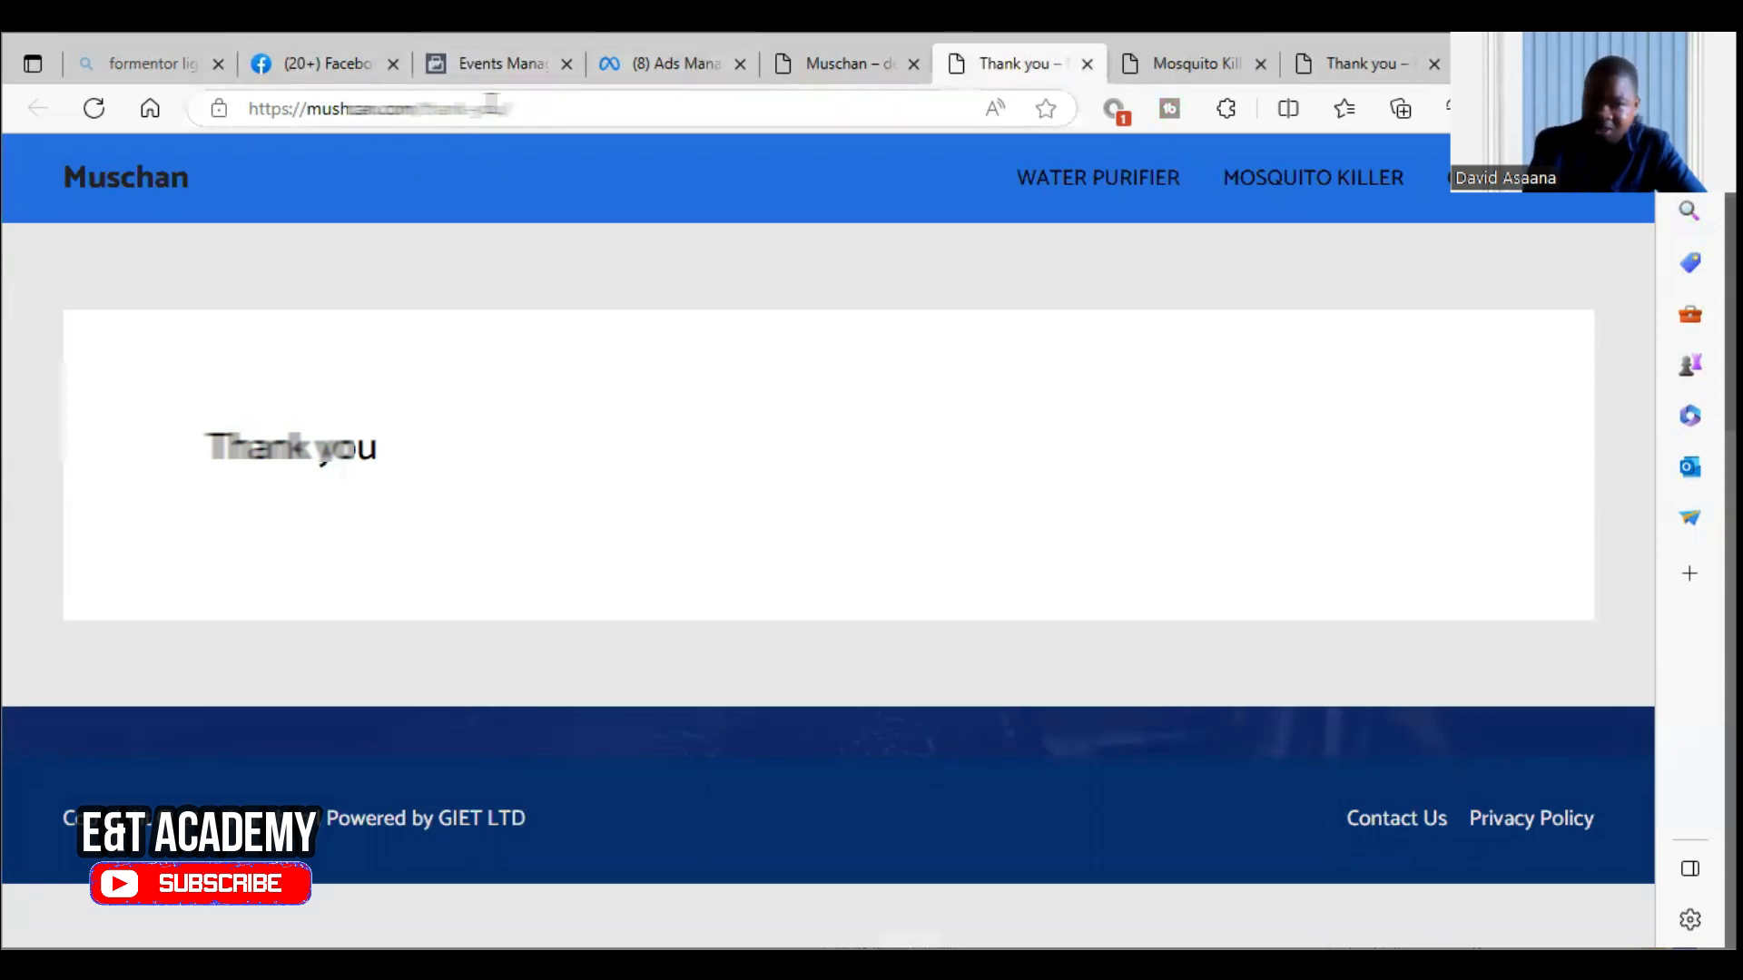
left_click(828, 57)
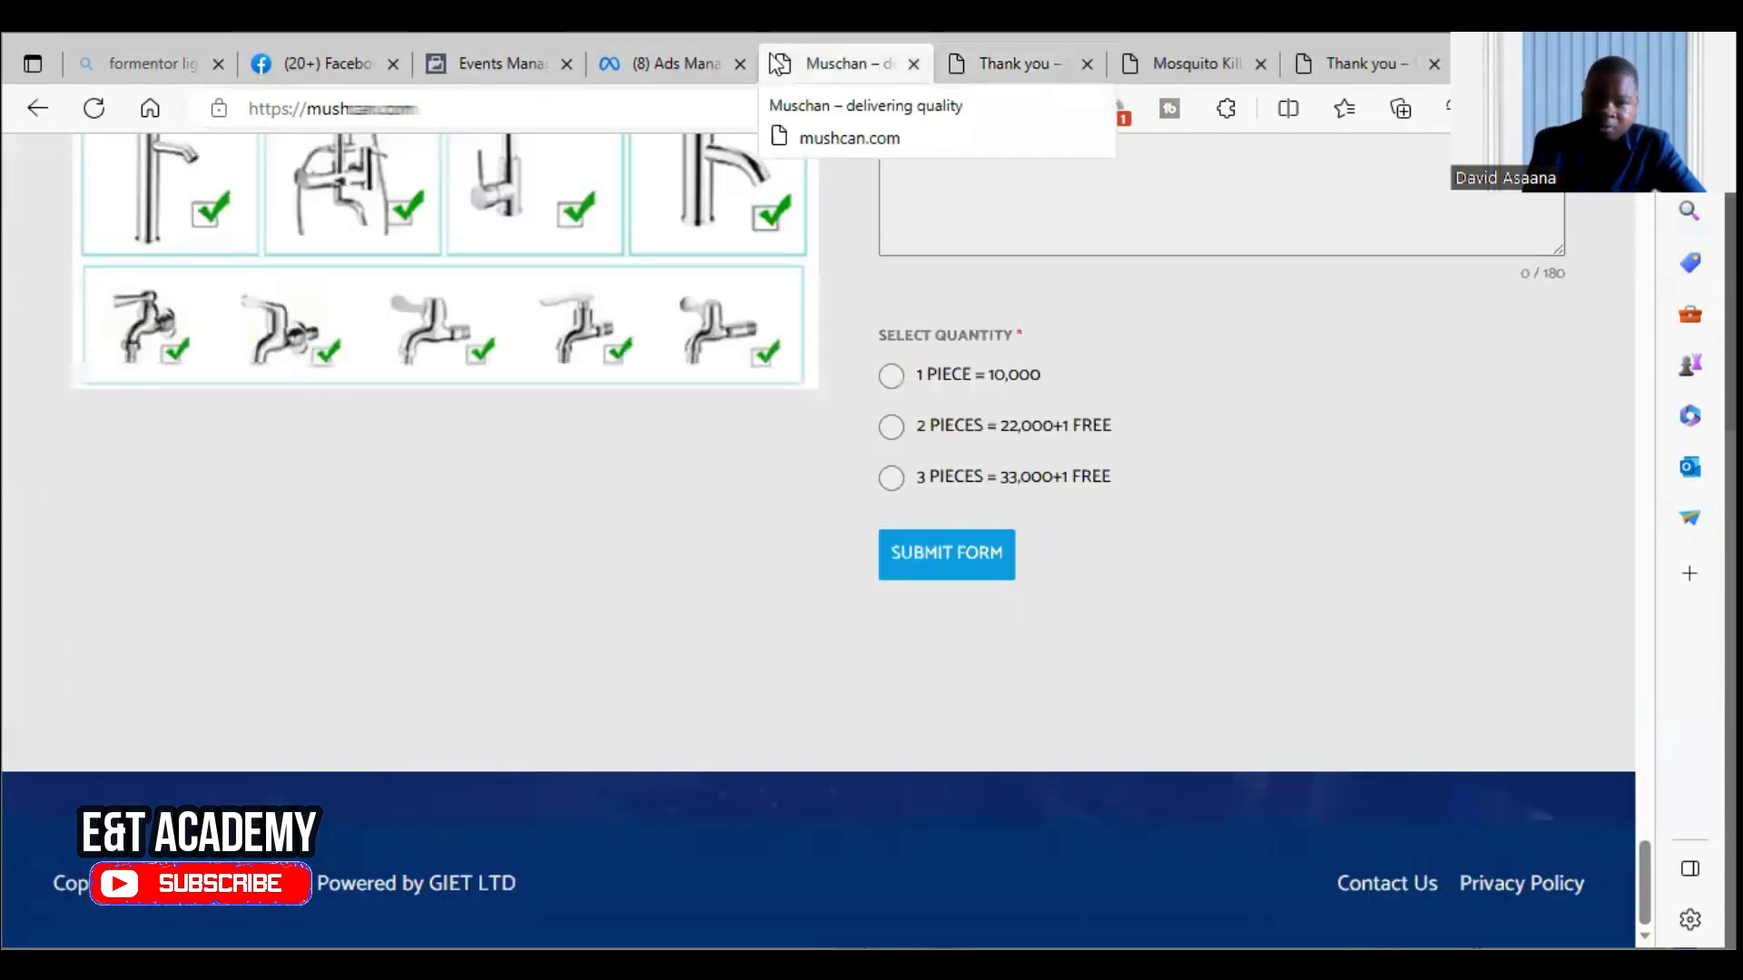
left_click(1006, 65)
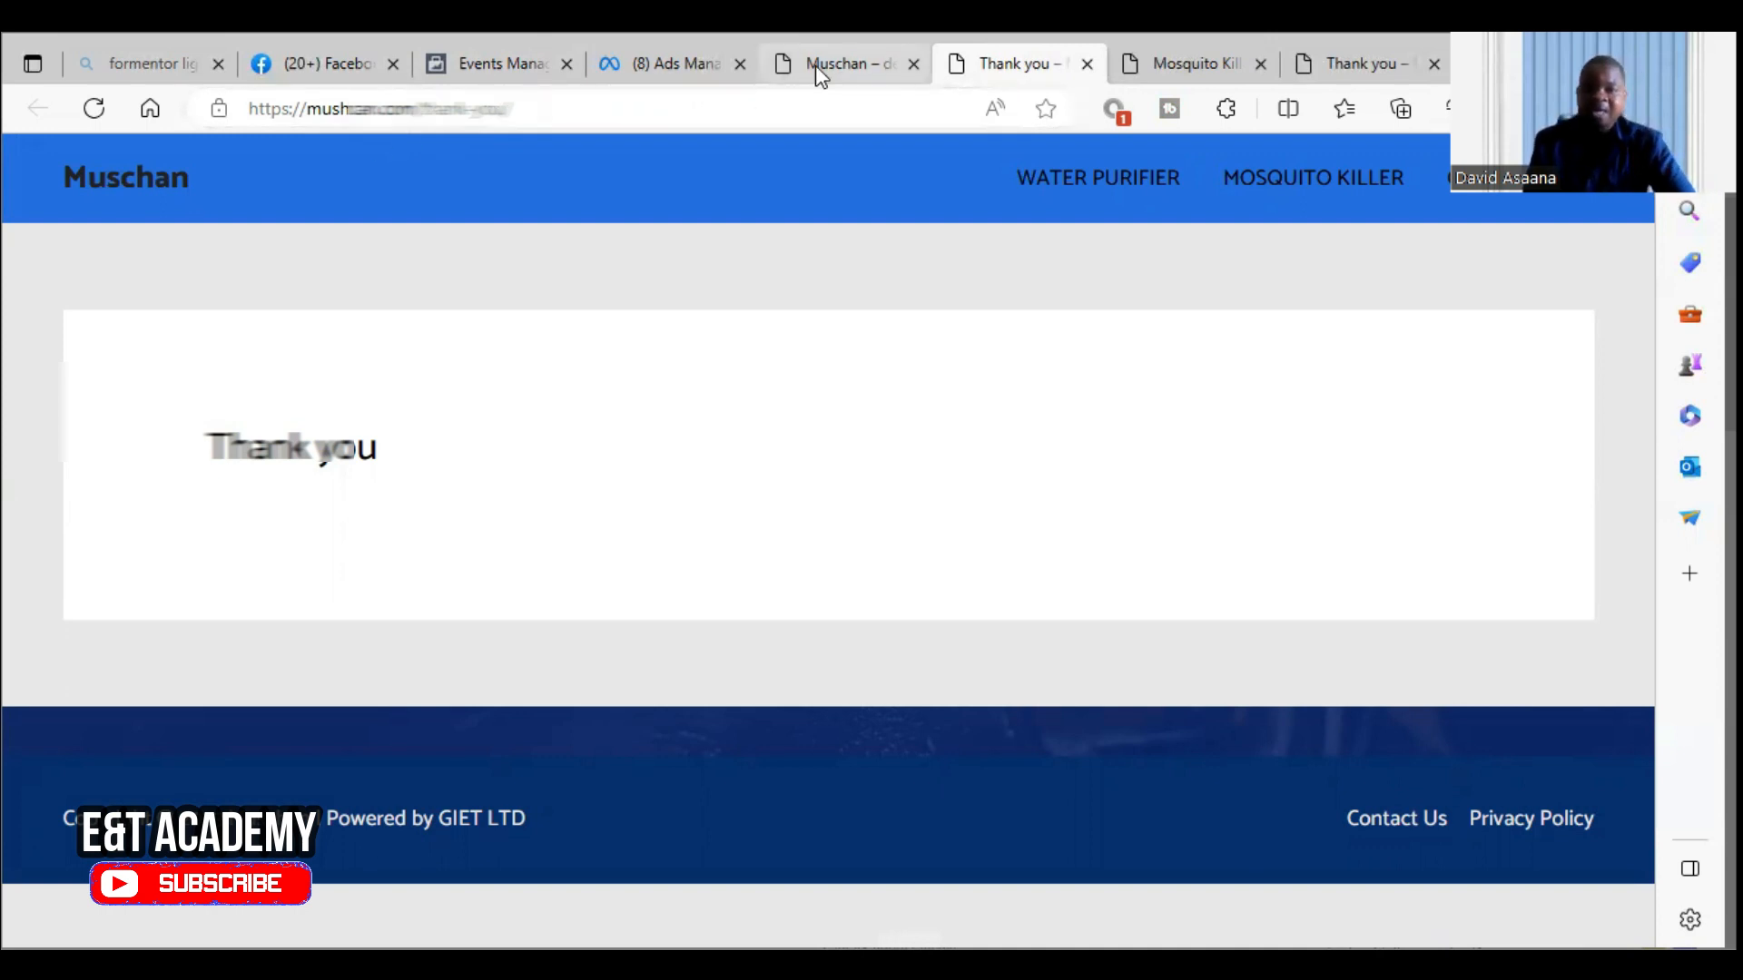
mouse_move(815, 67)
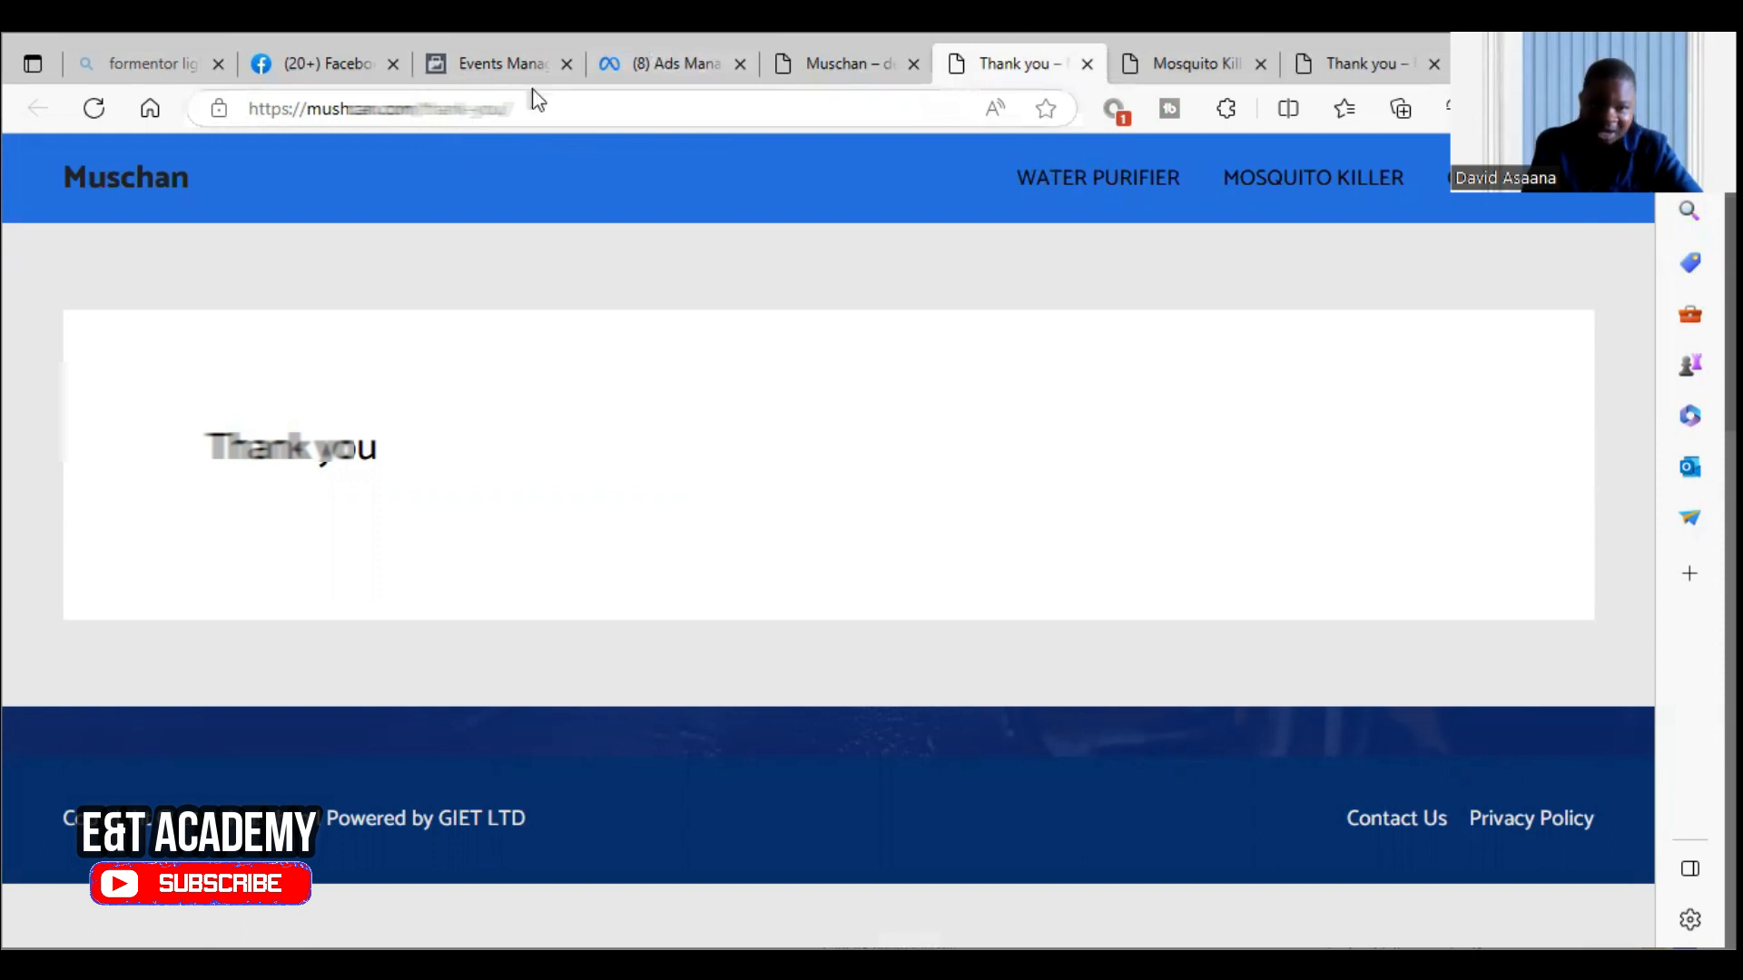
left_click(511, 61)
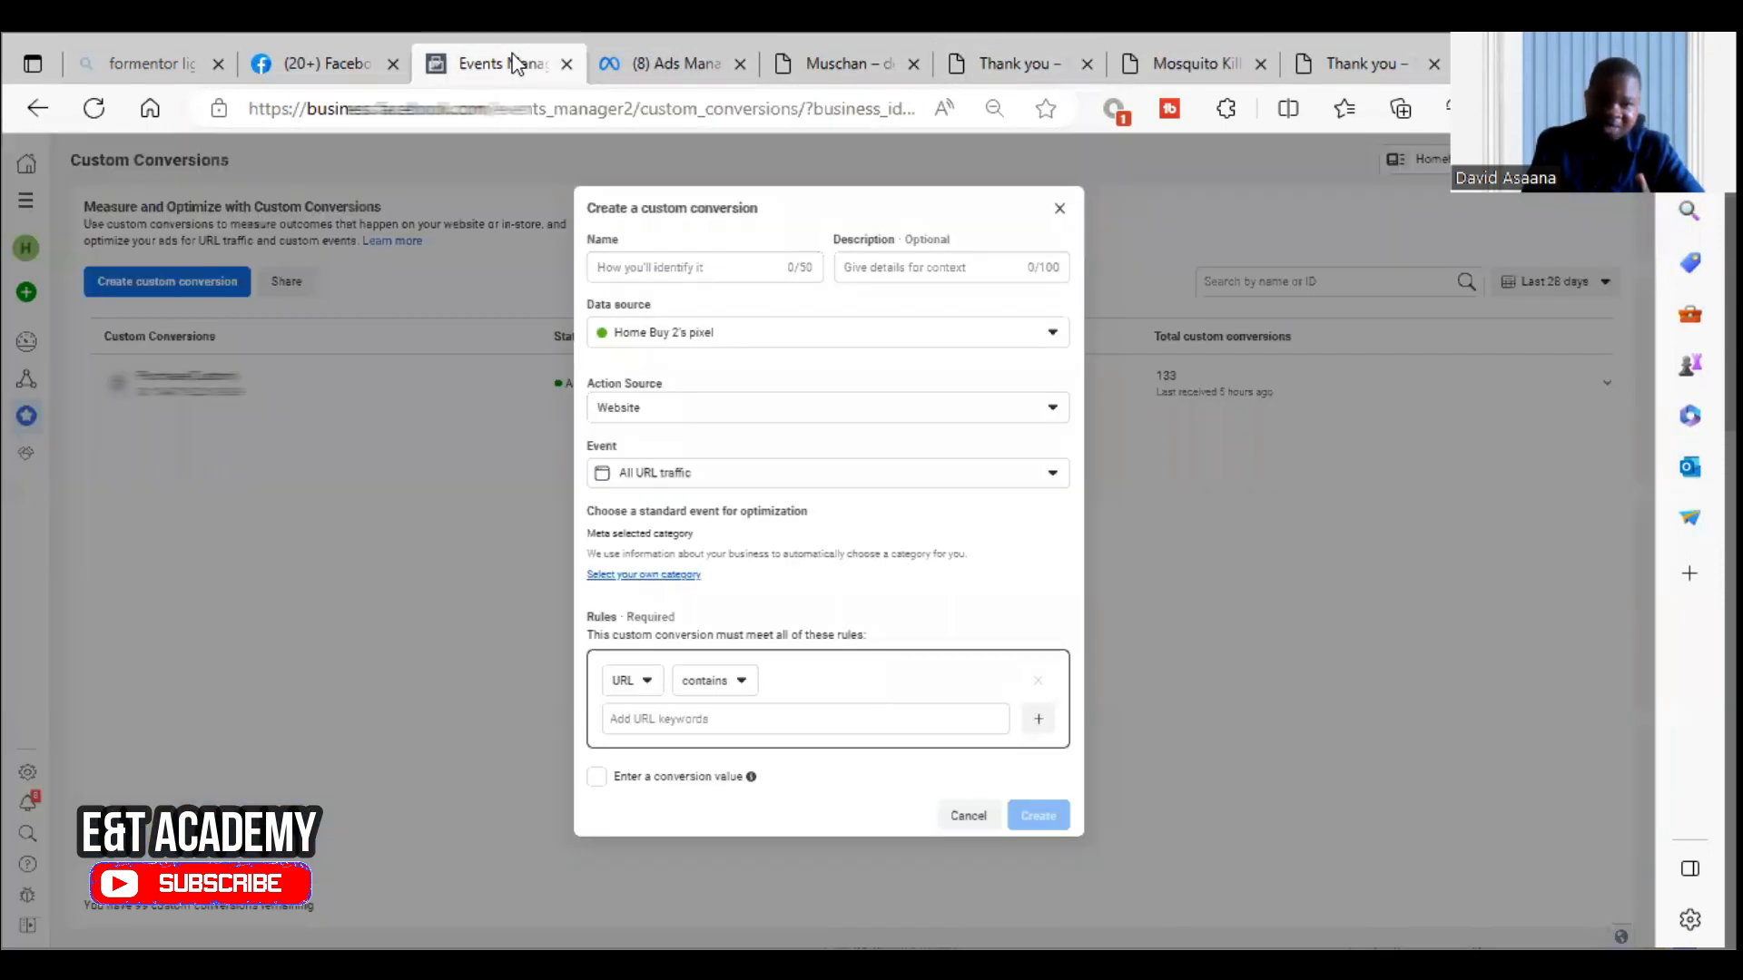
Try the "equals" condition for the custom conversion's URL rule and discard the unfinished conversion.
left_click(732, 683)
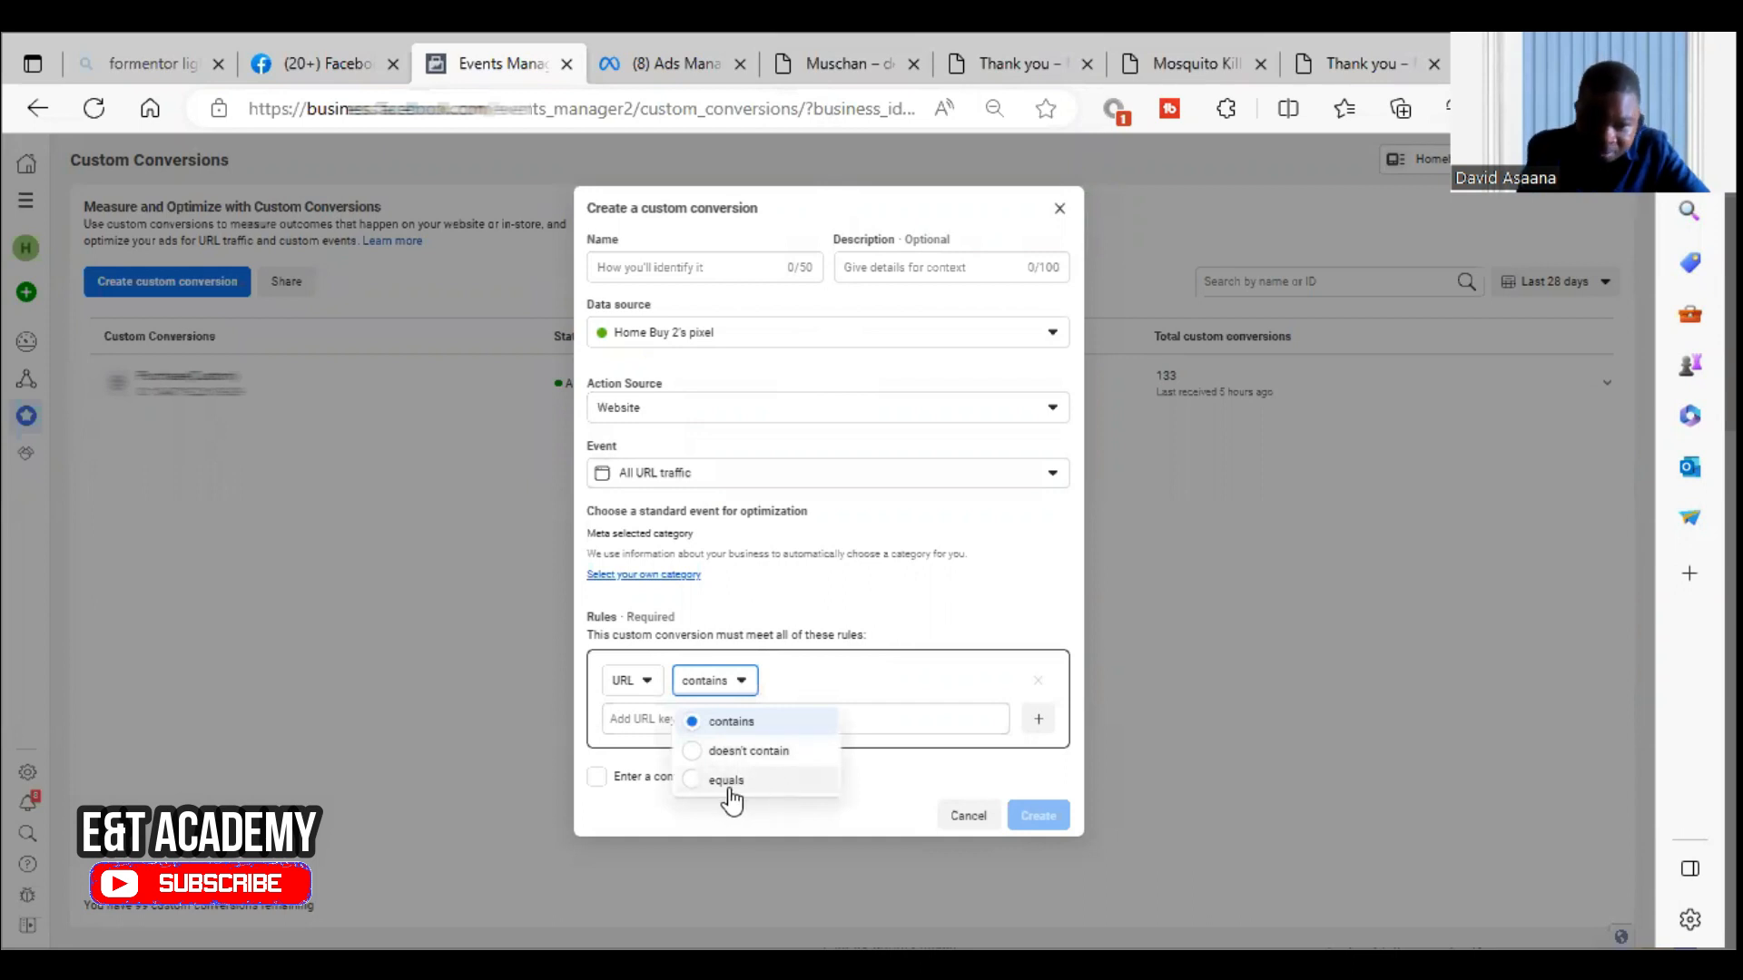
left_click(889, 670)
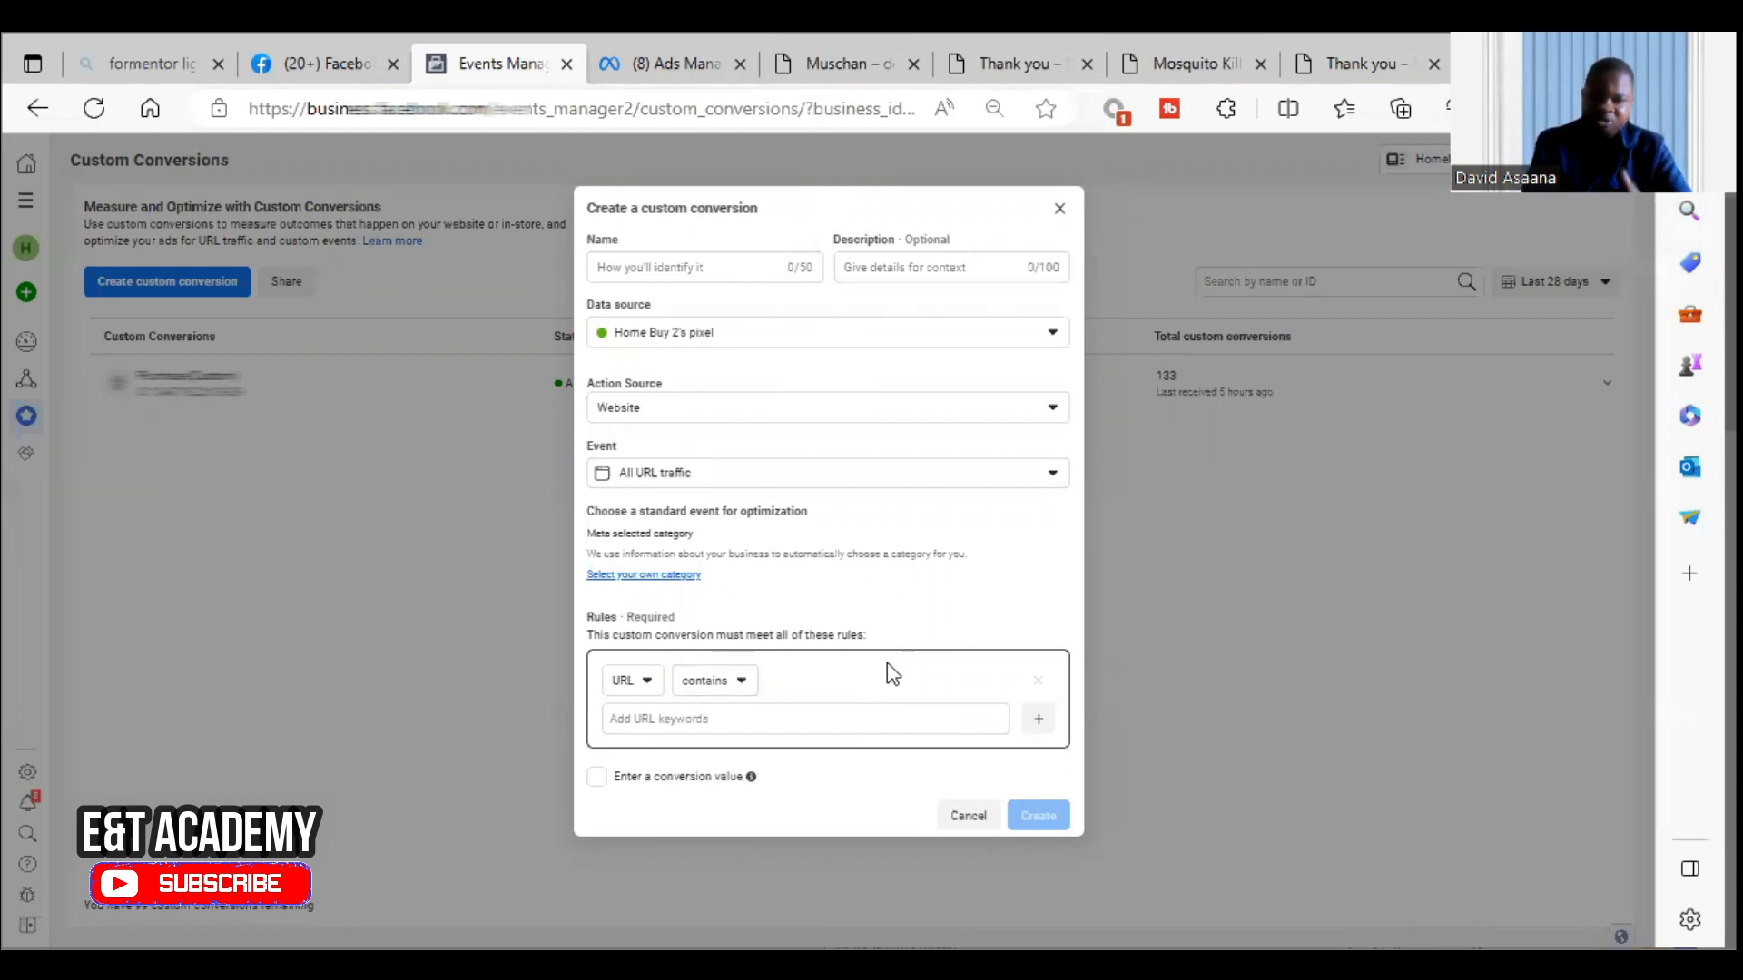
left_click(706, 691)
left_click(731, 782)
left_click(673, 721)
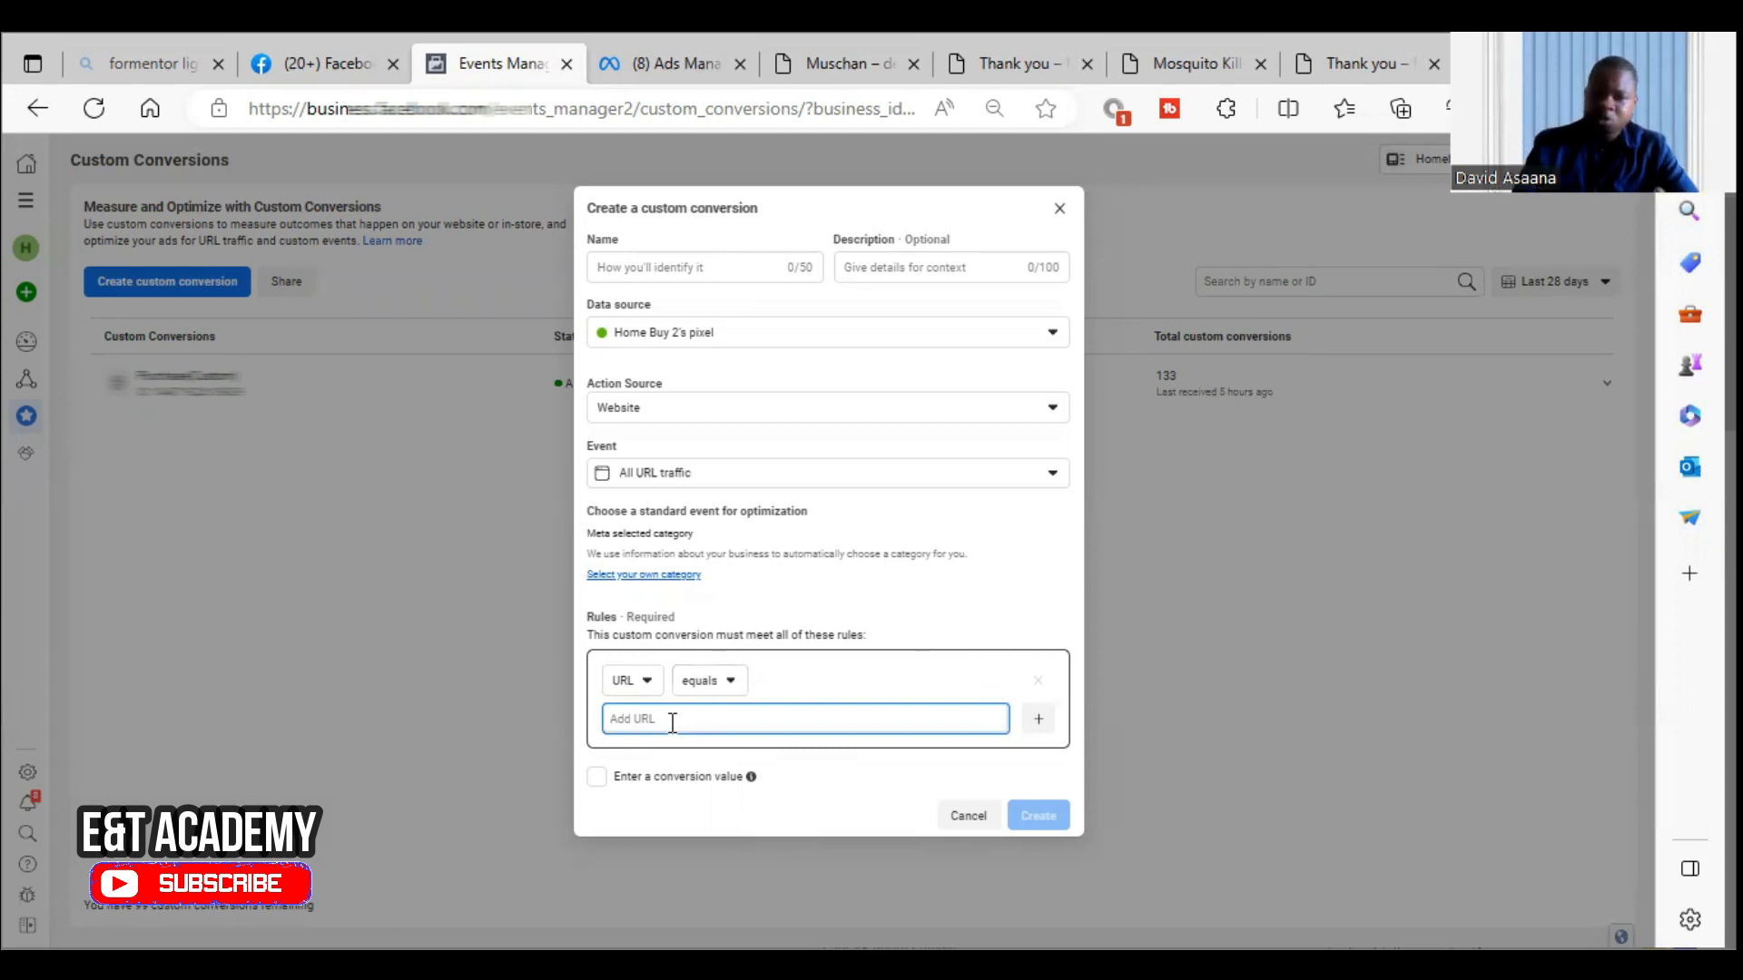
left_click(703, 681)
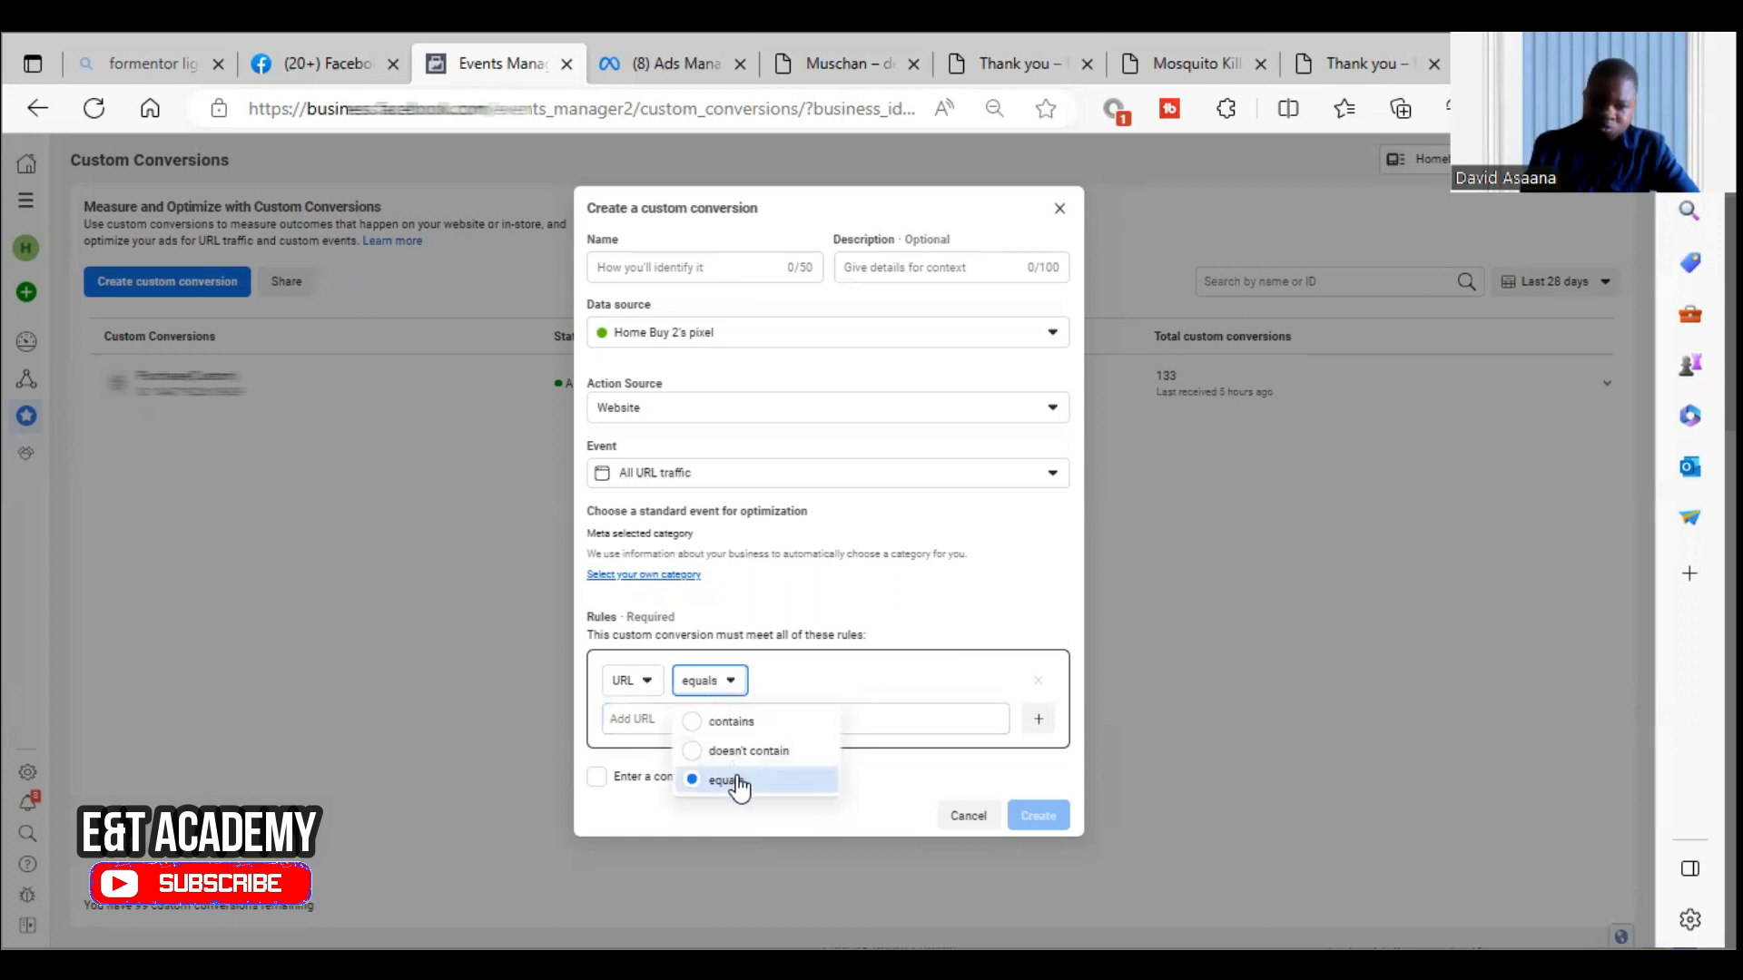
left_click(792, 723)
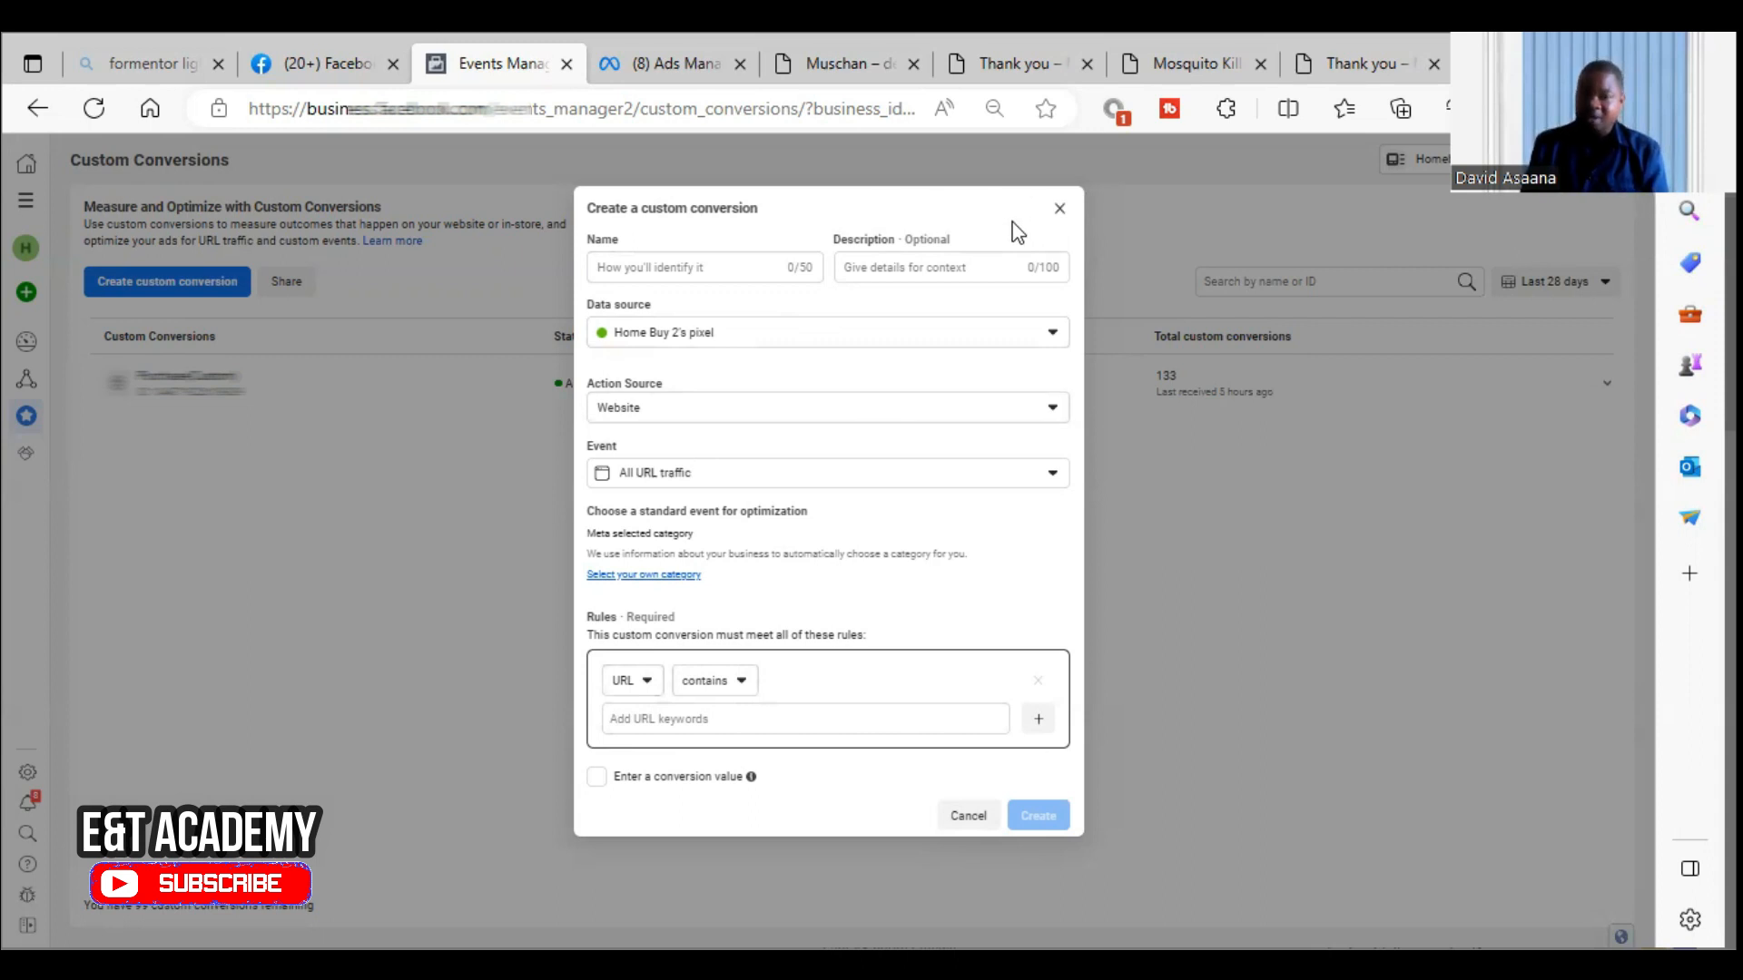
left_click(1059, 211)
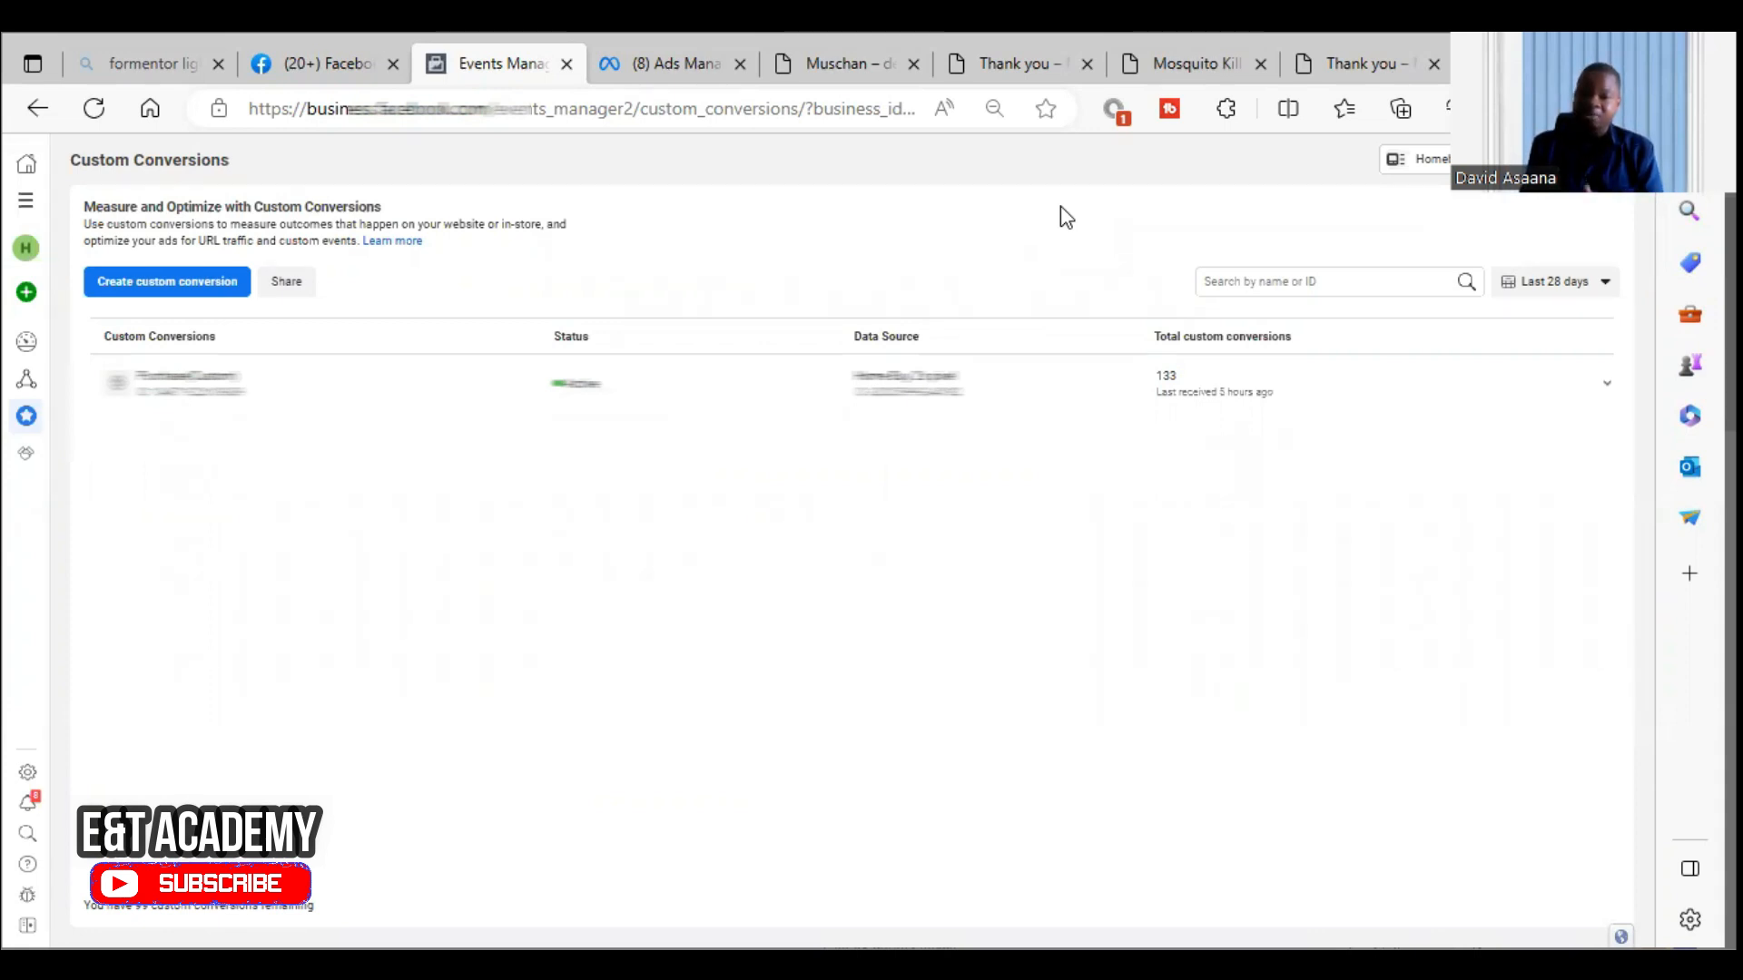
Switch to Ads Manager and close the All tools menu to show the Campaigns list.
left_click(655, 82)
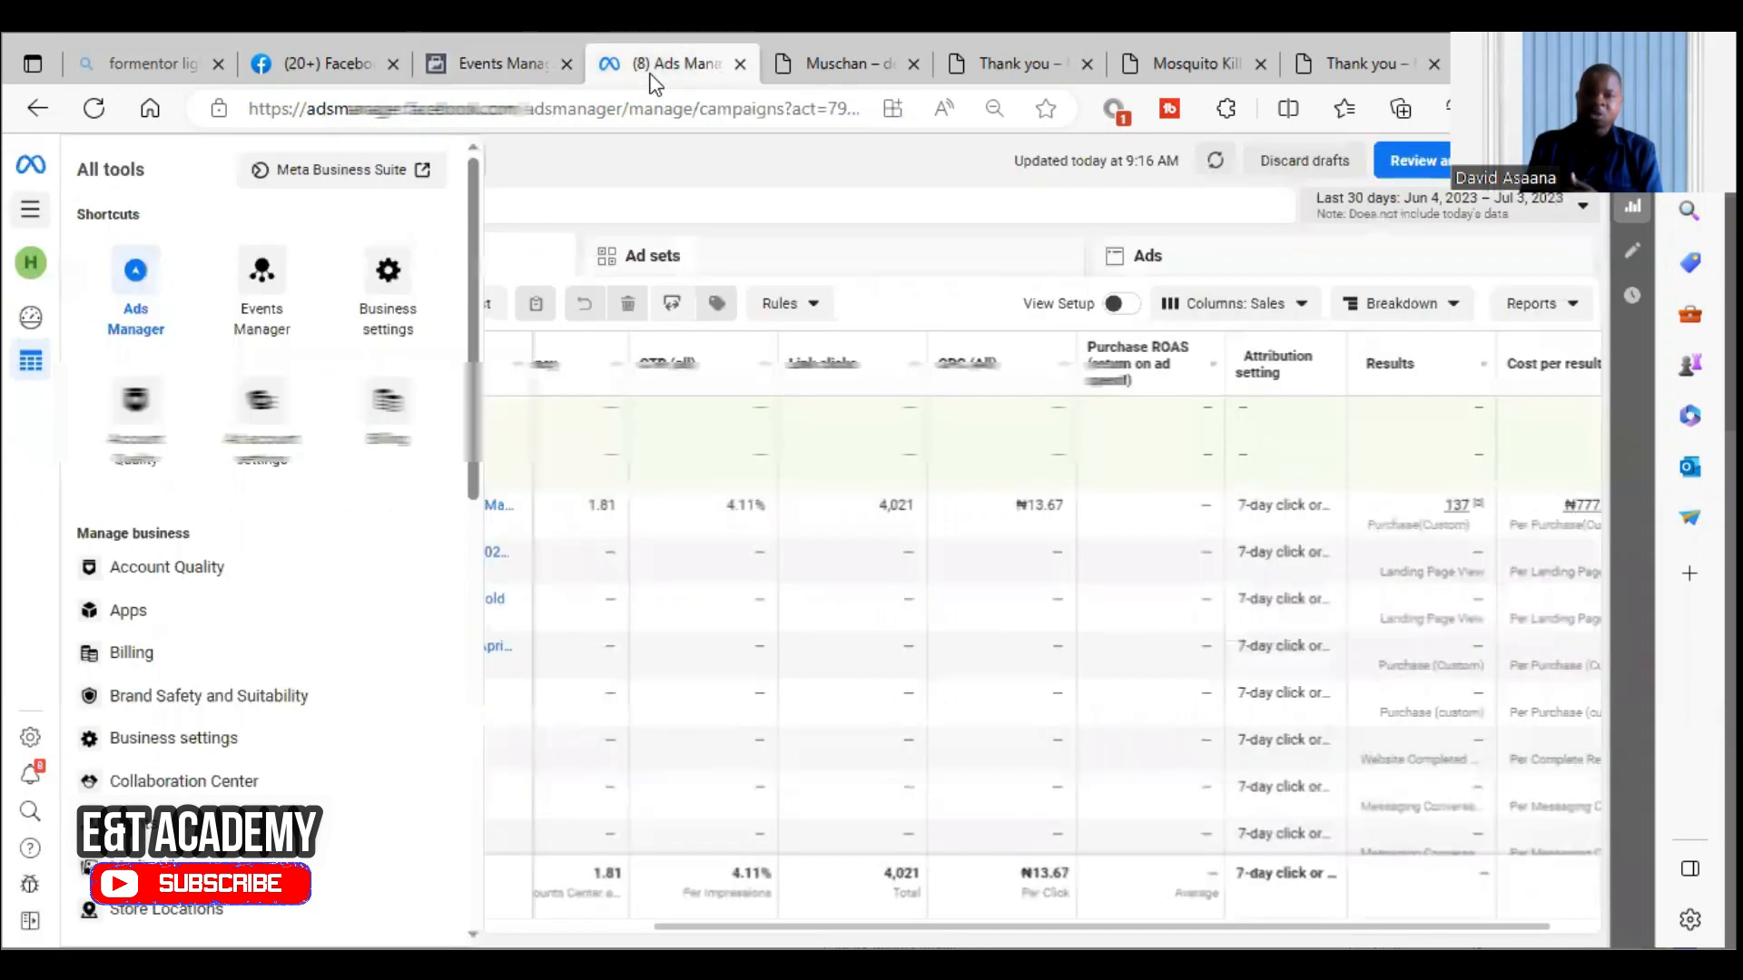
left_click(713, 165)
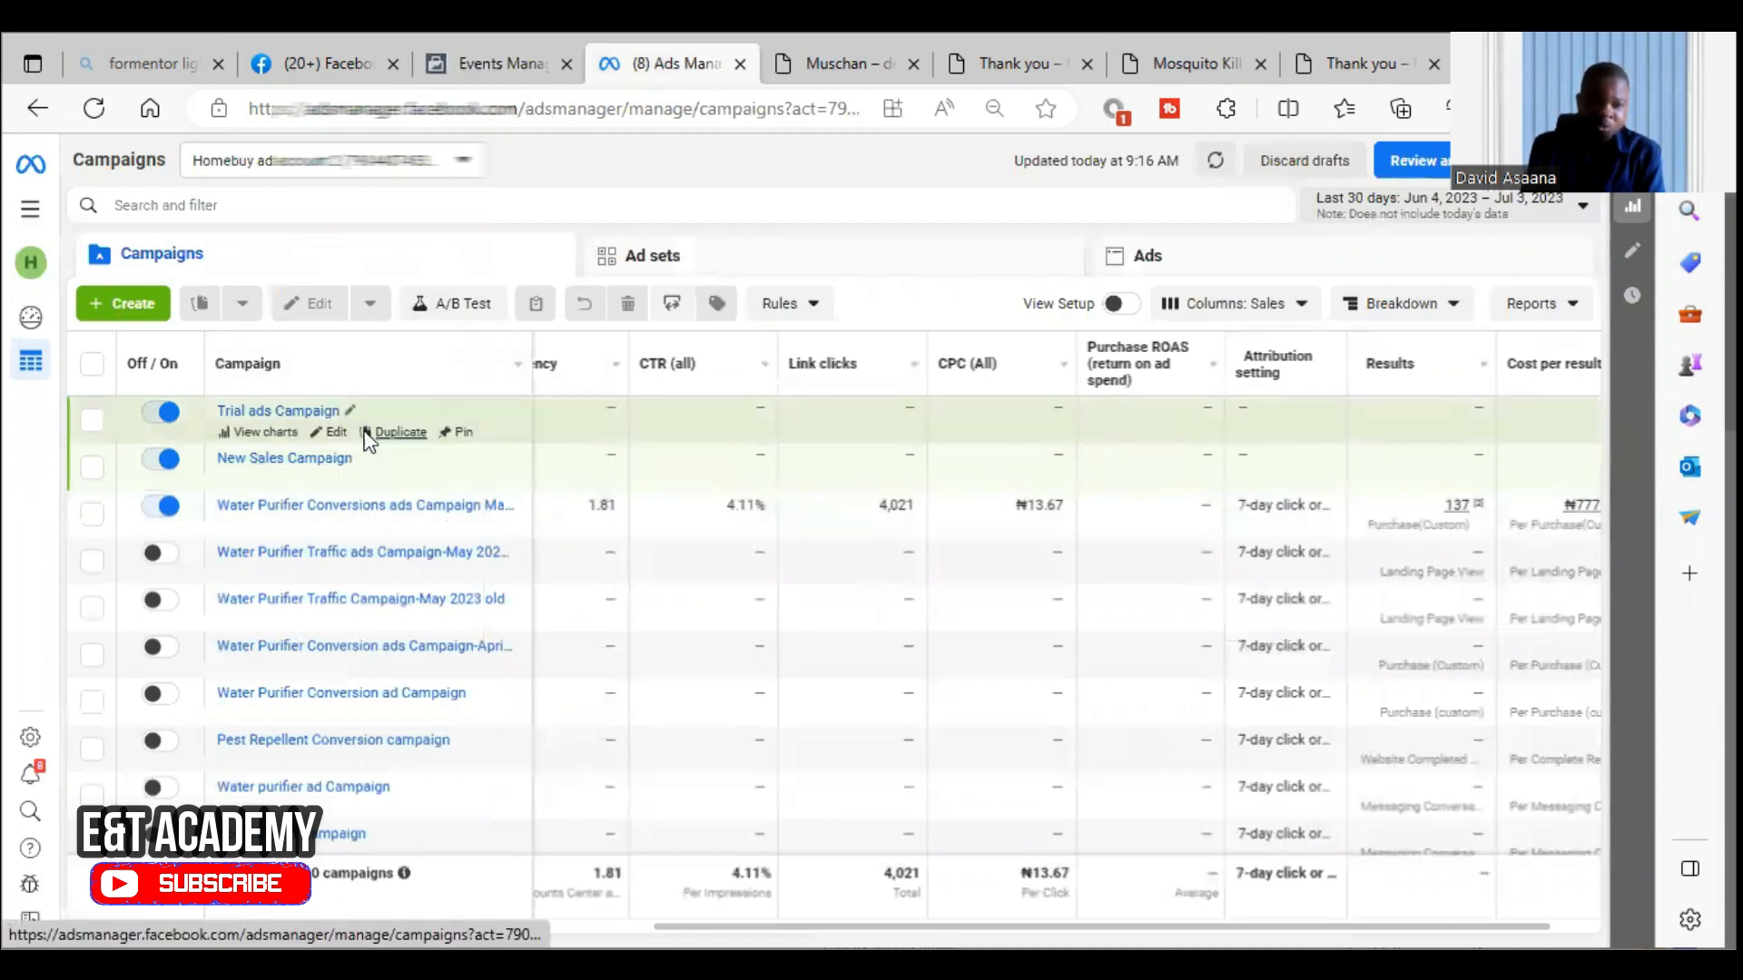
left_click(366, 432)
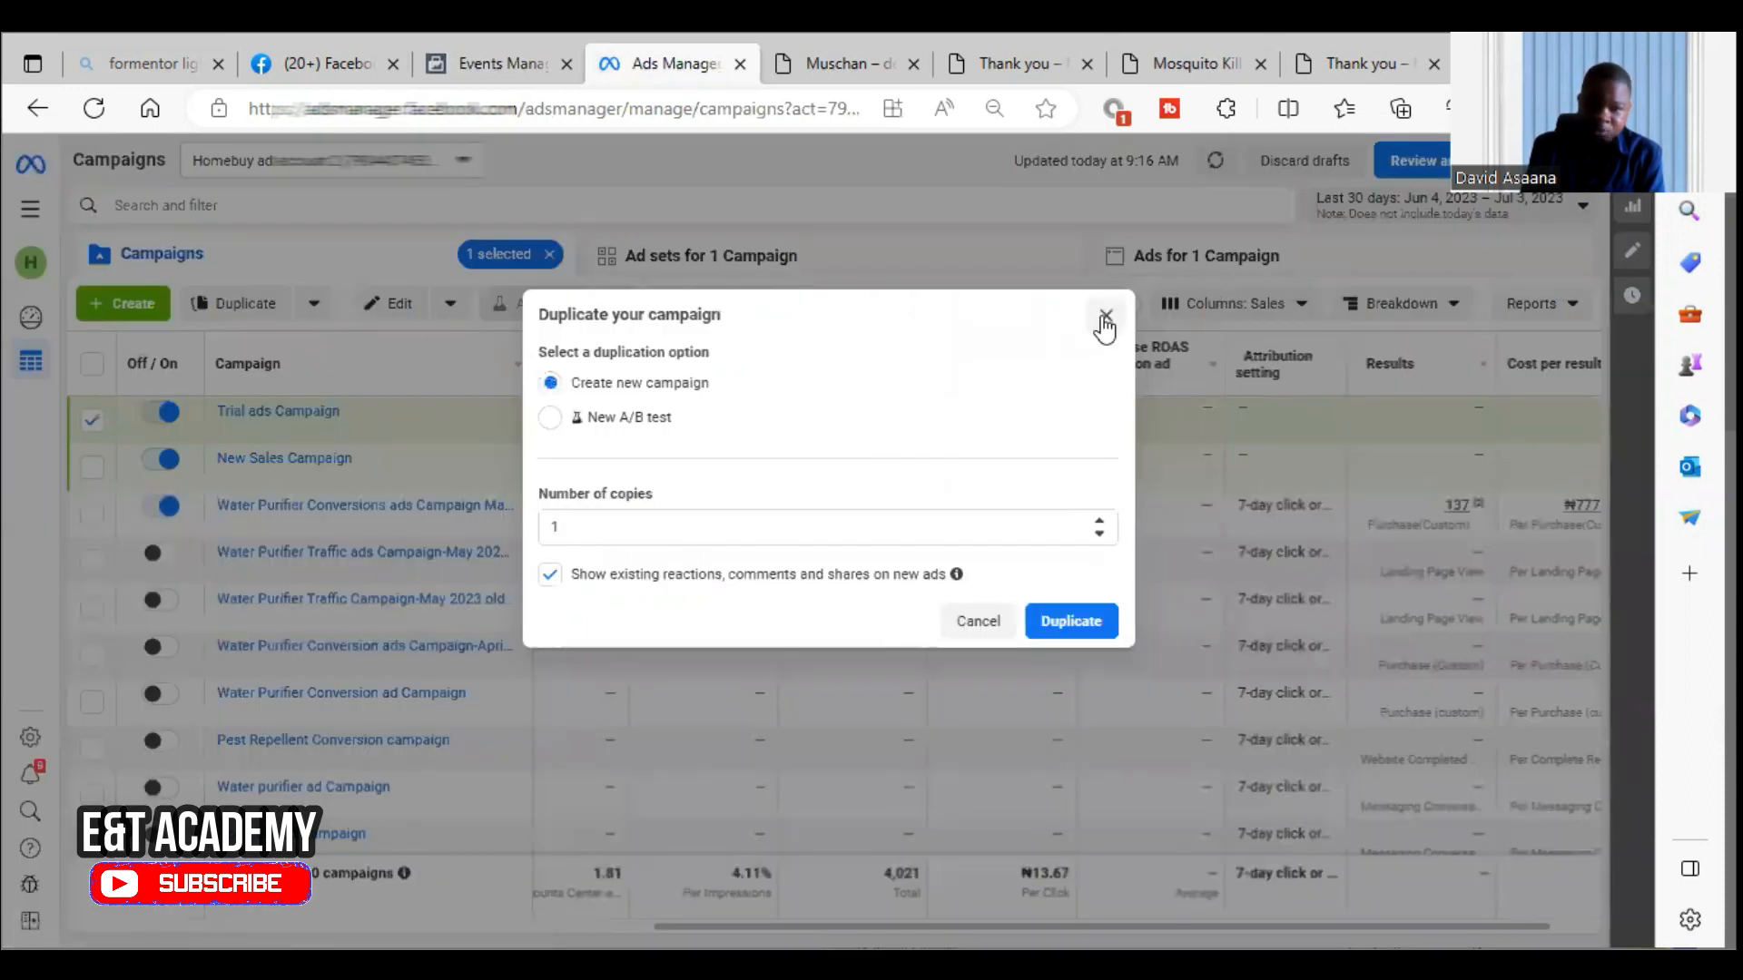
left_click(1103, 320)
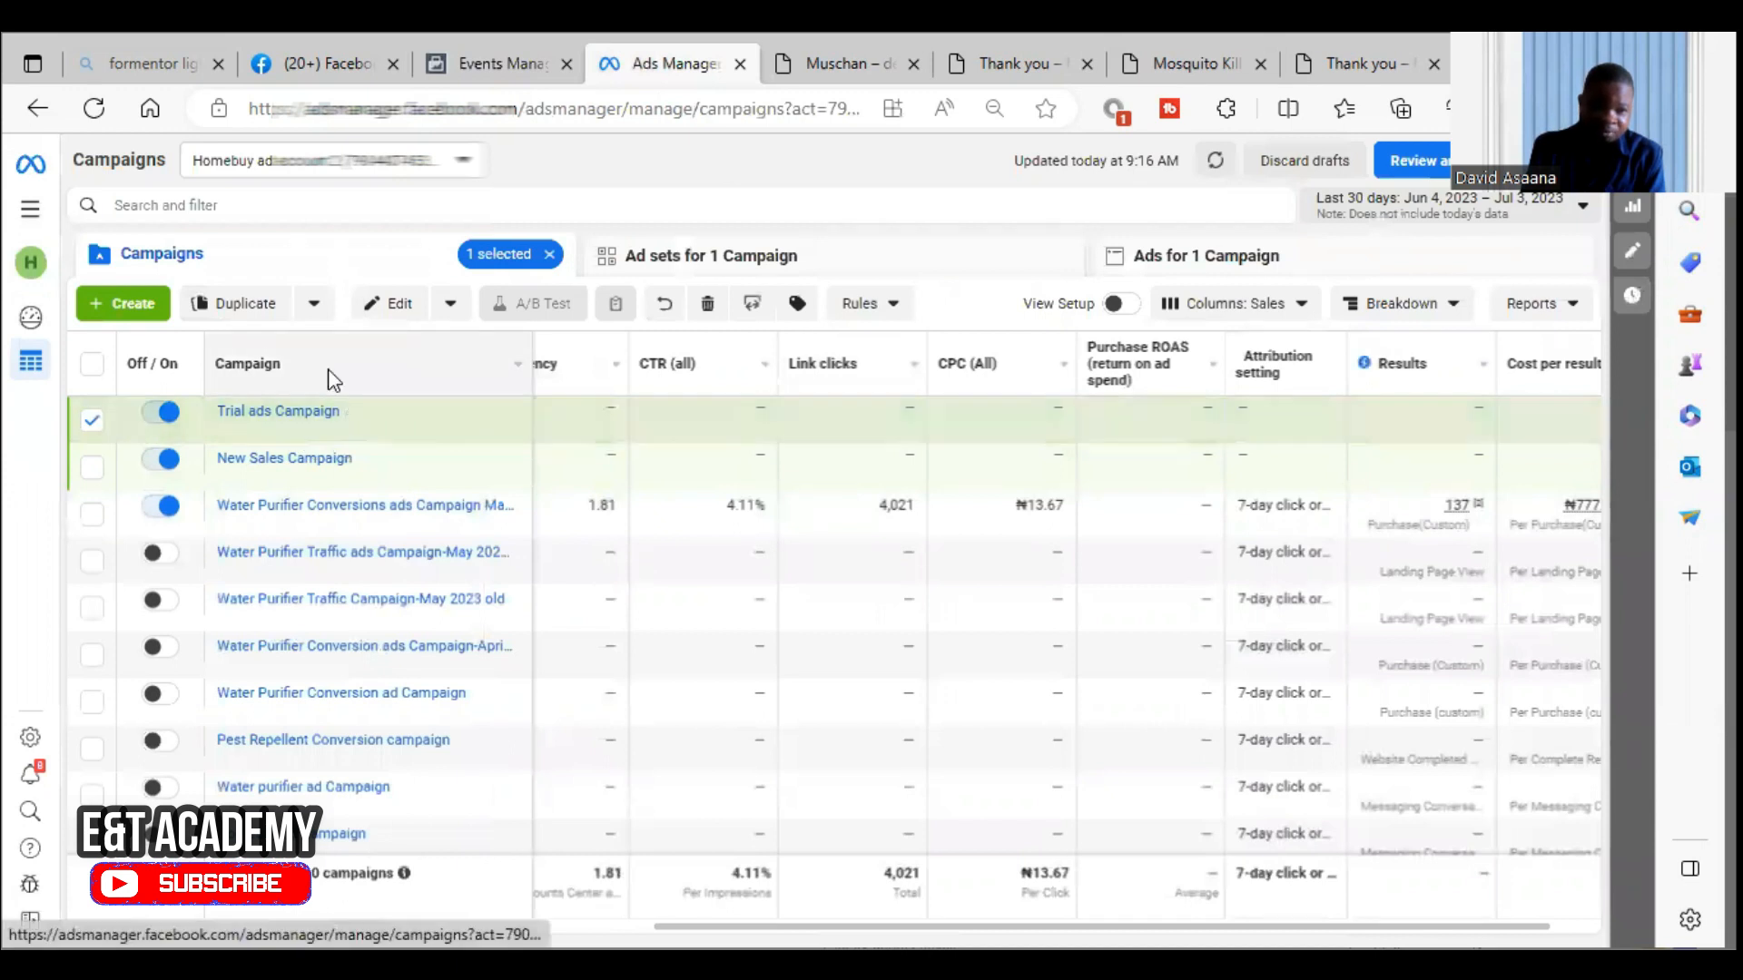
left_click(93, 419)
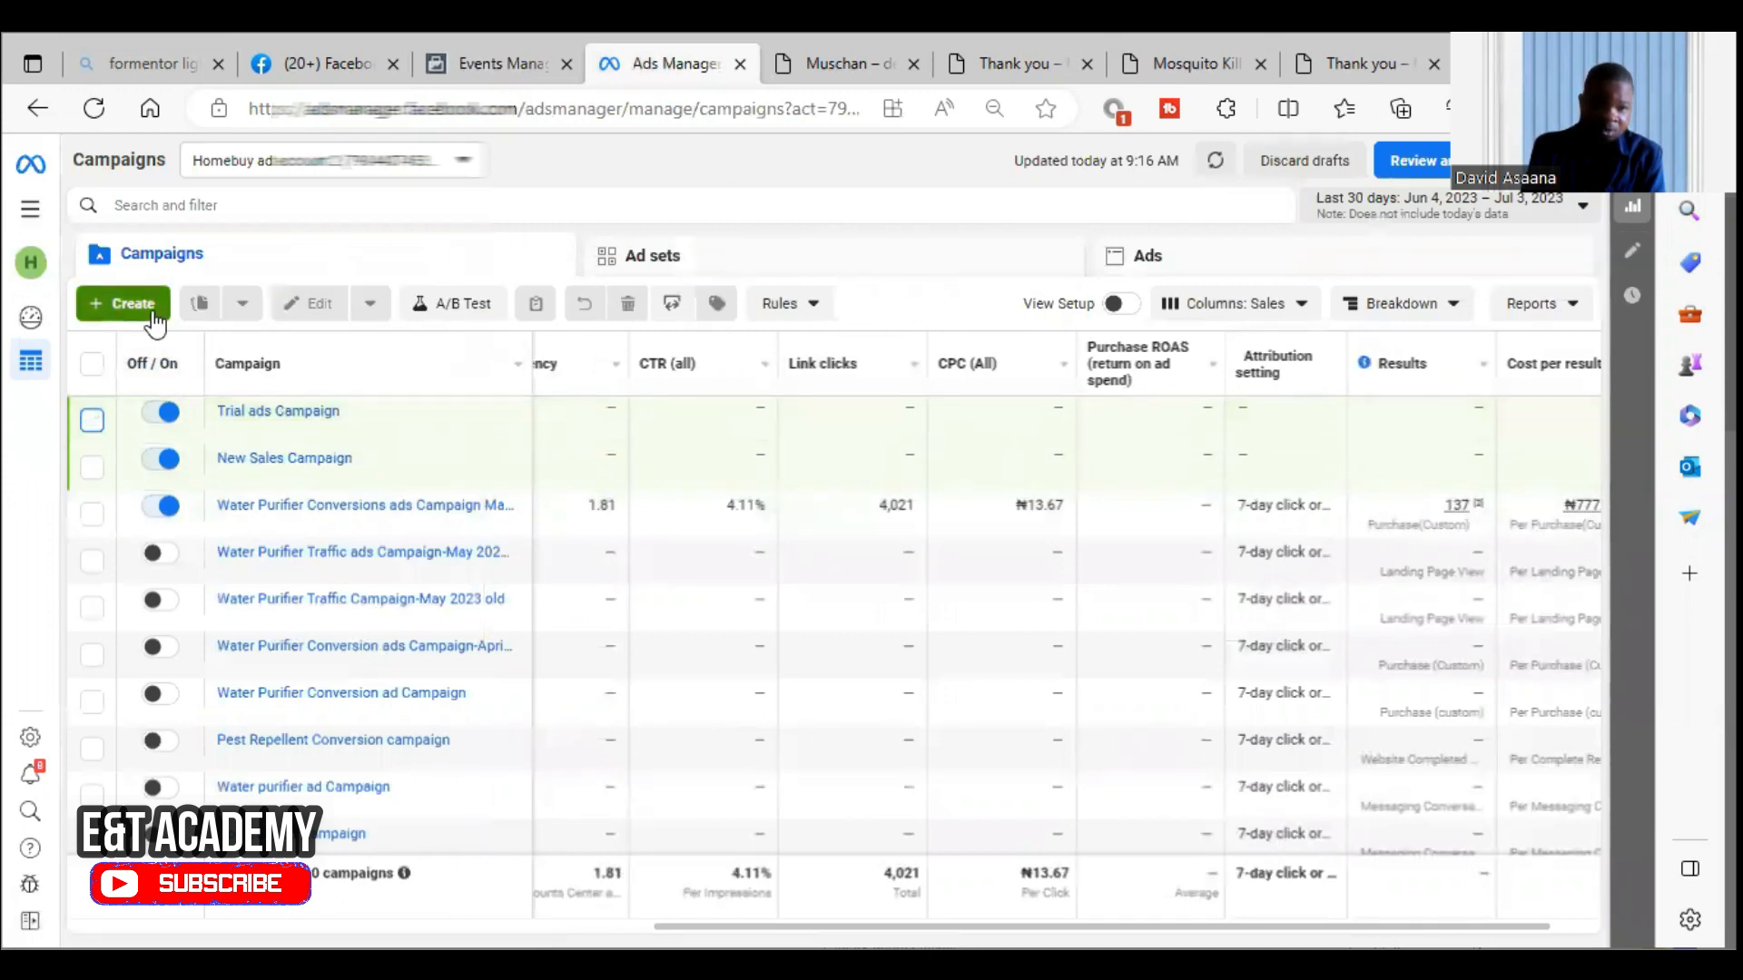
Create a new Auction campaign with the Sales objective and the Manual sales campaign setup.
left_click(153, 313)
scroll(693, 669, "down", 1)
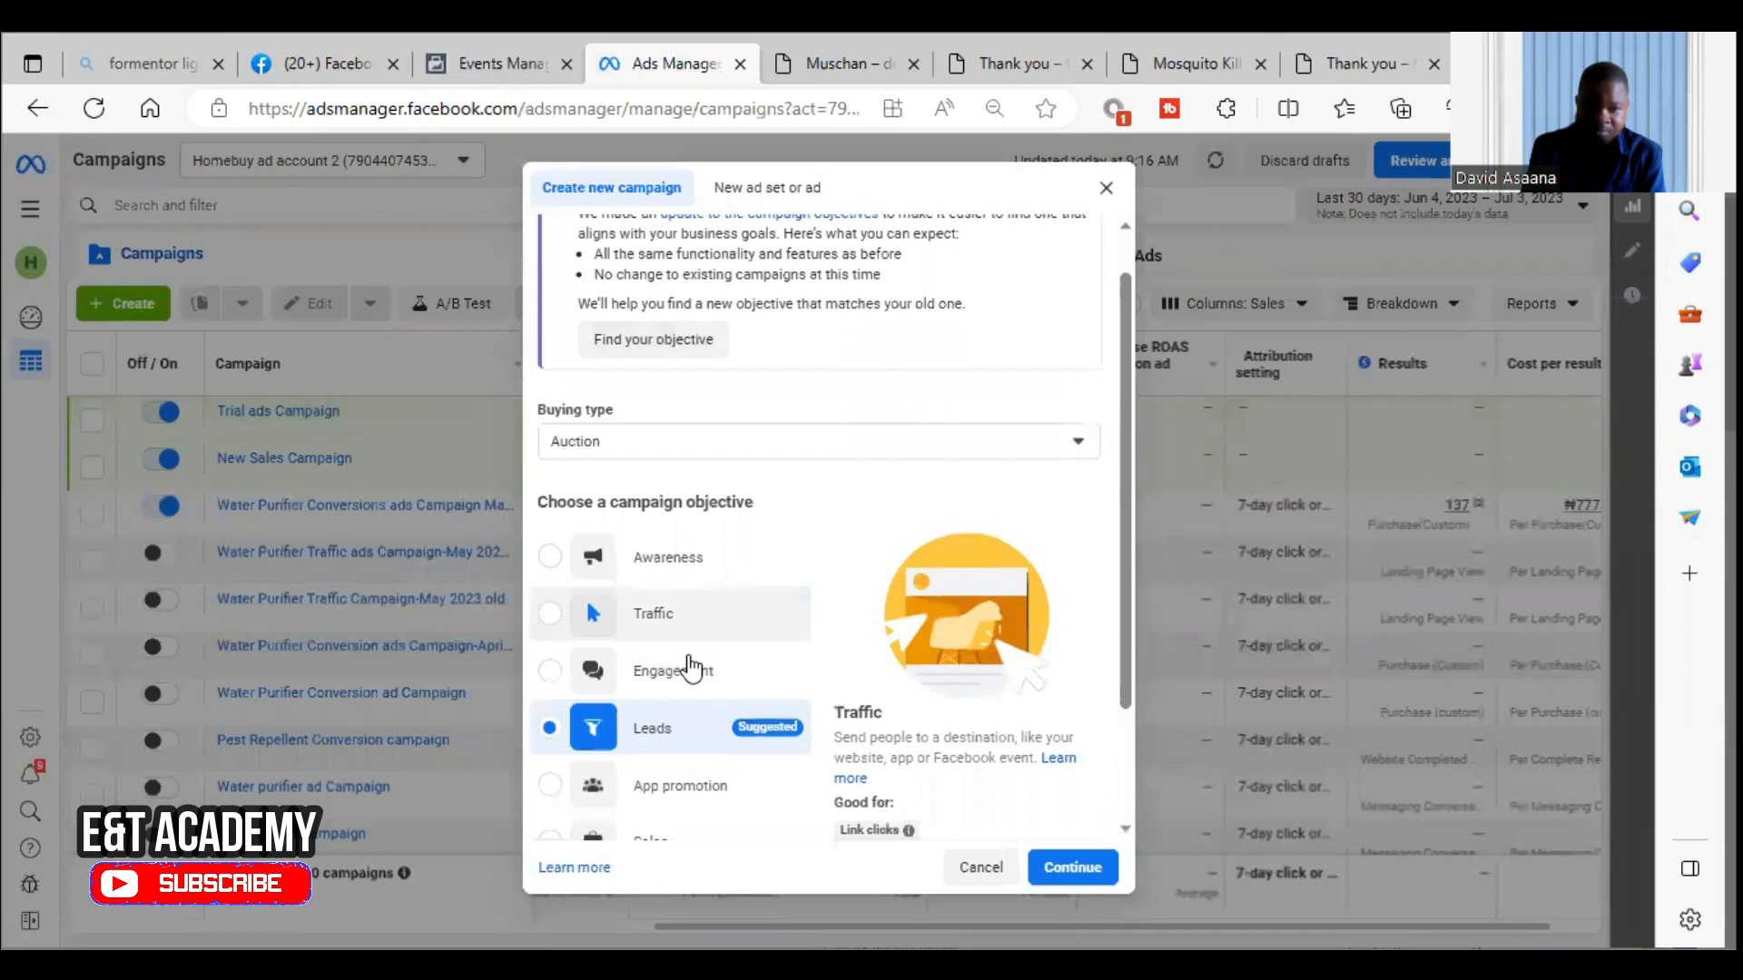
scroll(692, 669, "down", 2)
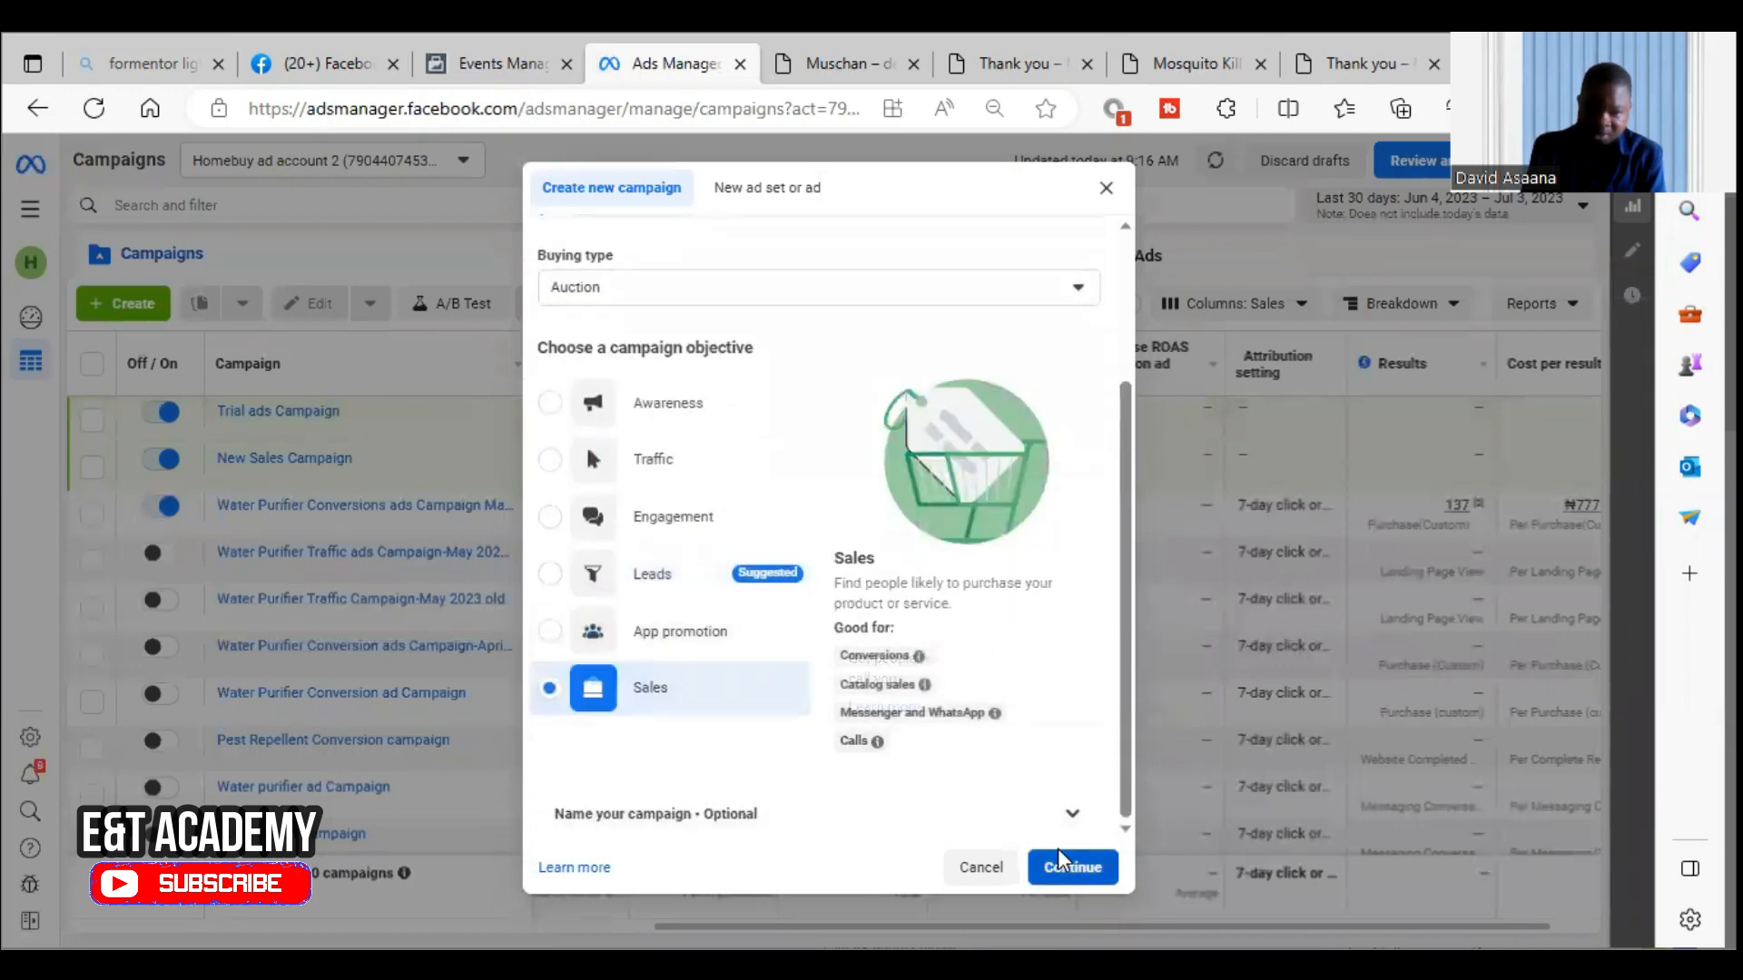
left_click(1058, 852)
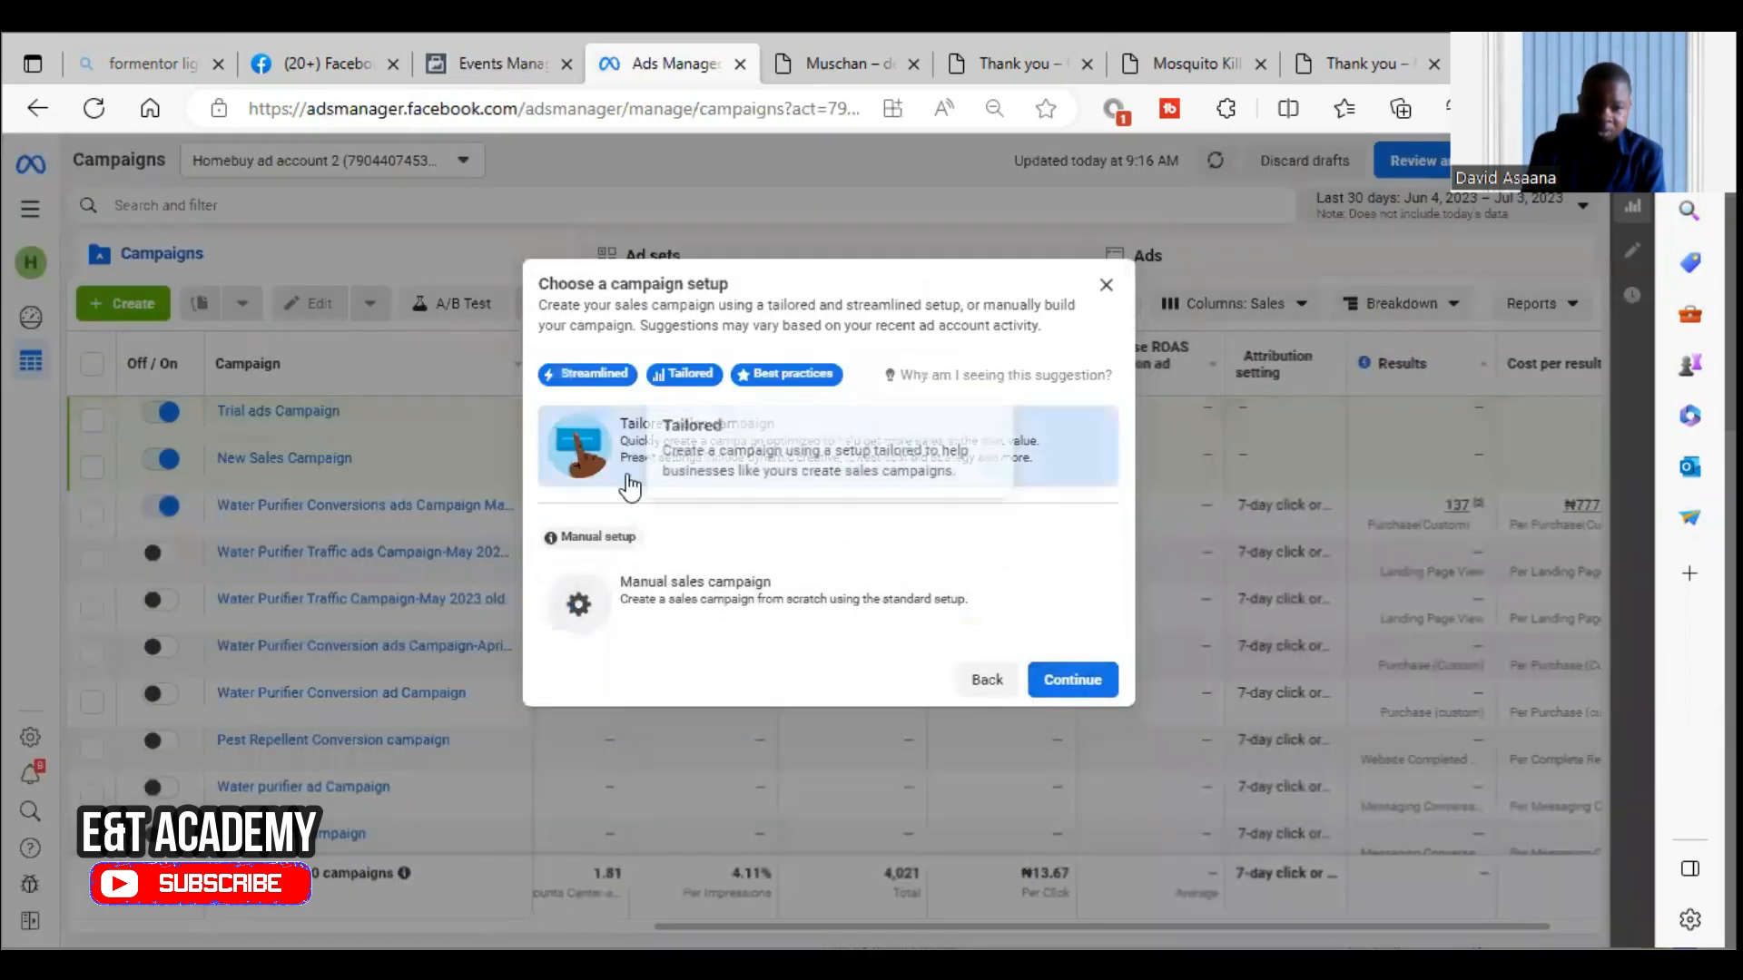
left_click(617, 590)
left_click(1063, 679)
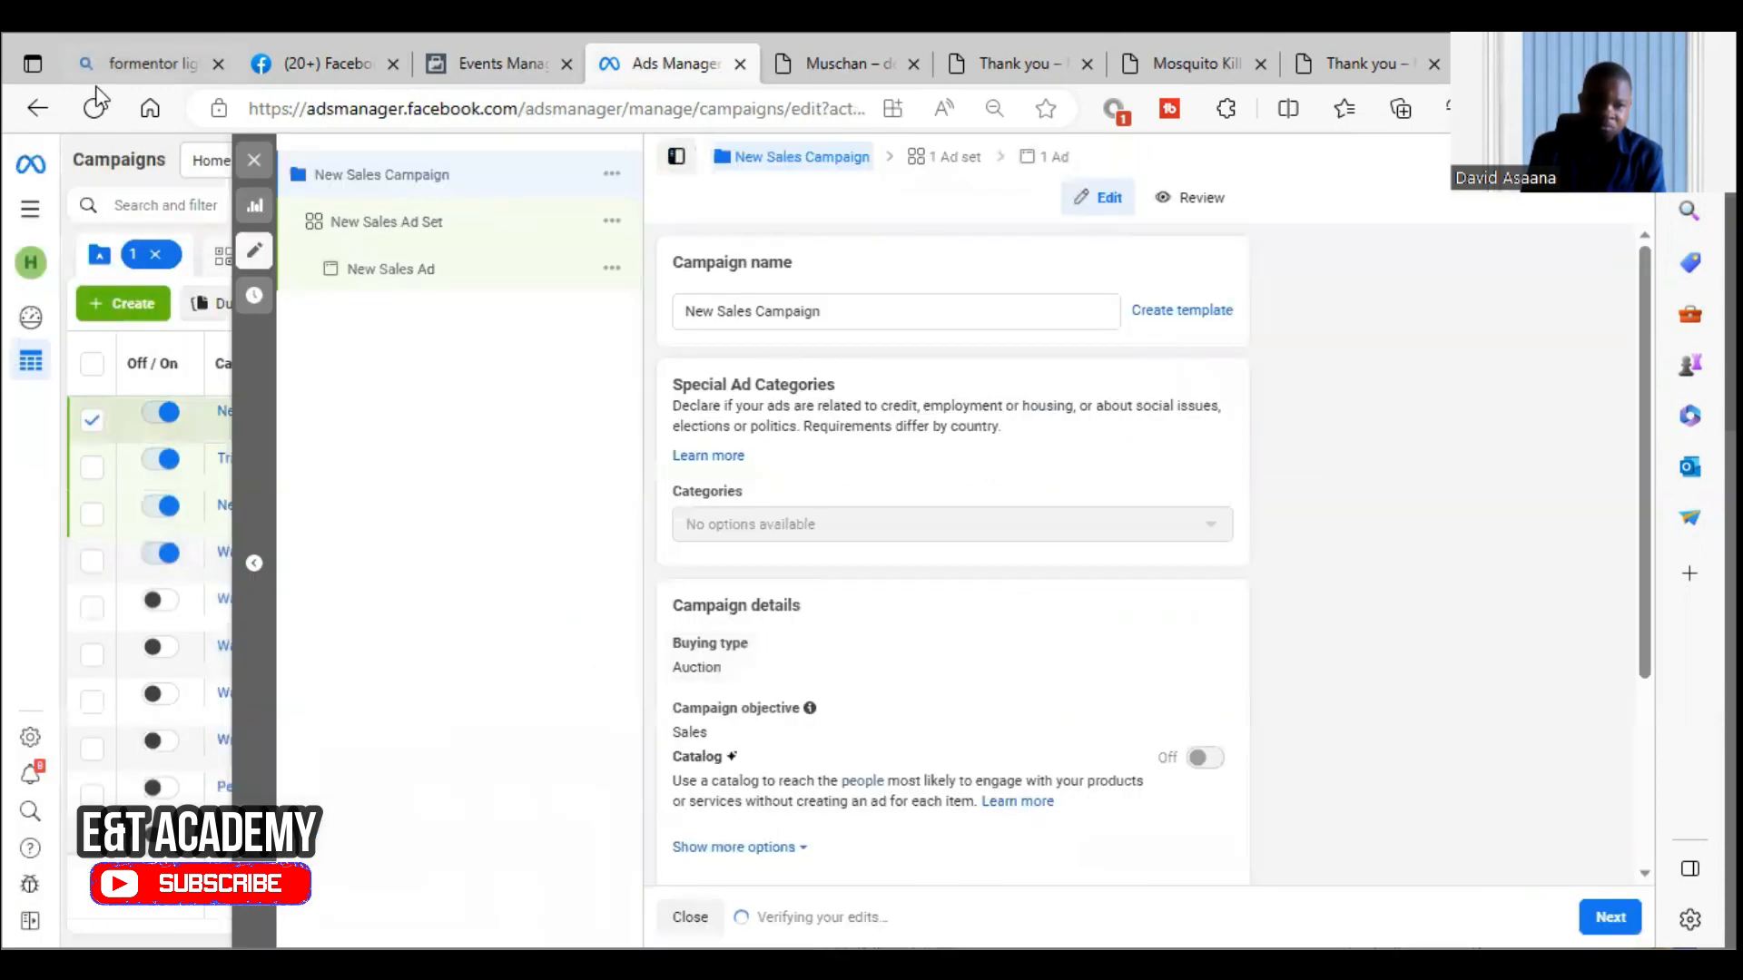
In the New Sales Ad Set, set the conversion event for Home Buy 2's pixel to Purchase.
left_click(369, 229)
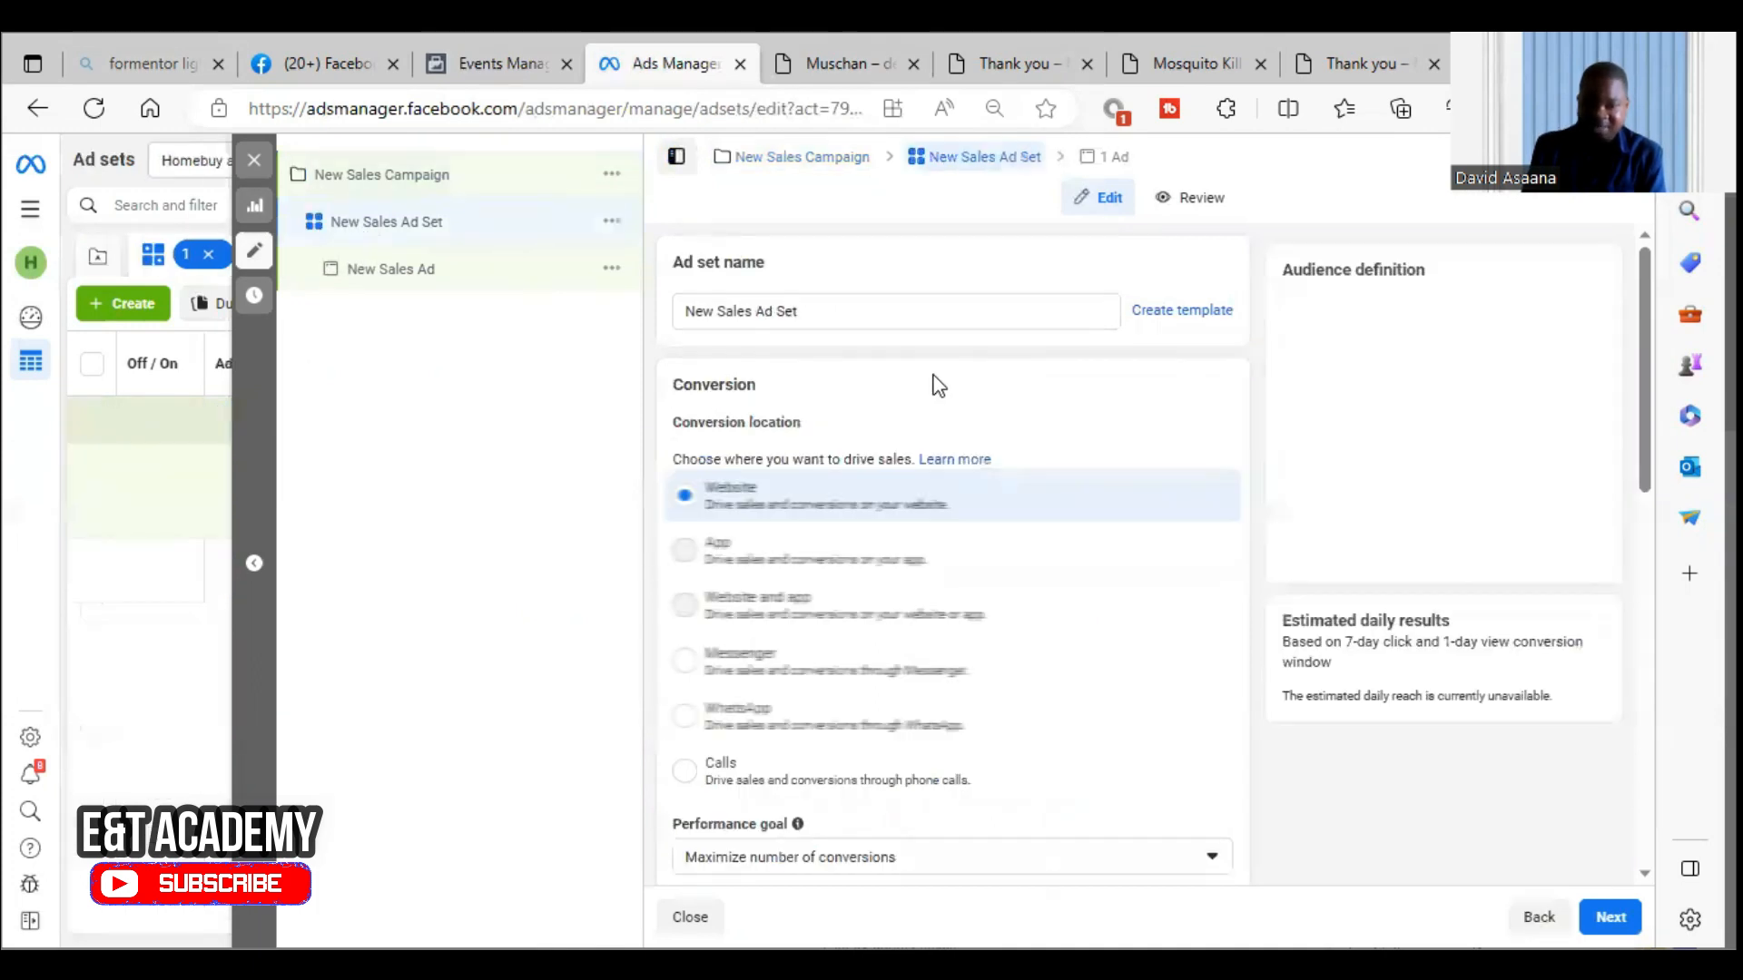
scroll(1019, 481, "down", 6)
scroll(935, 372, "up", 3)
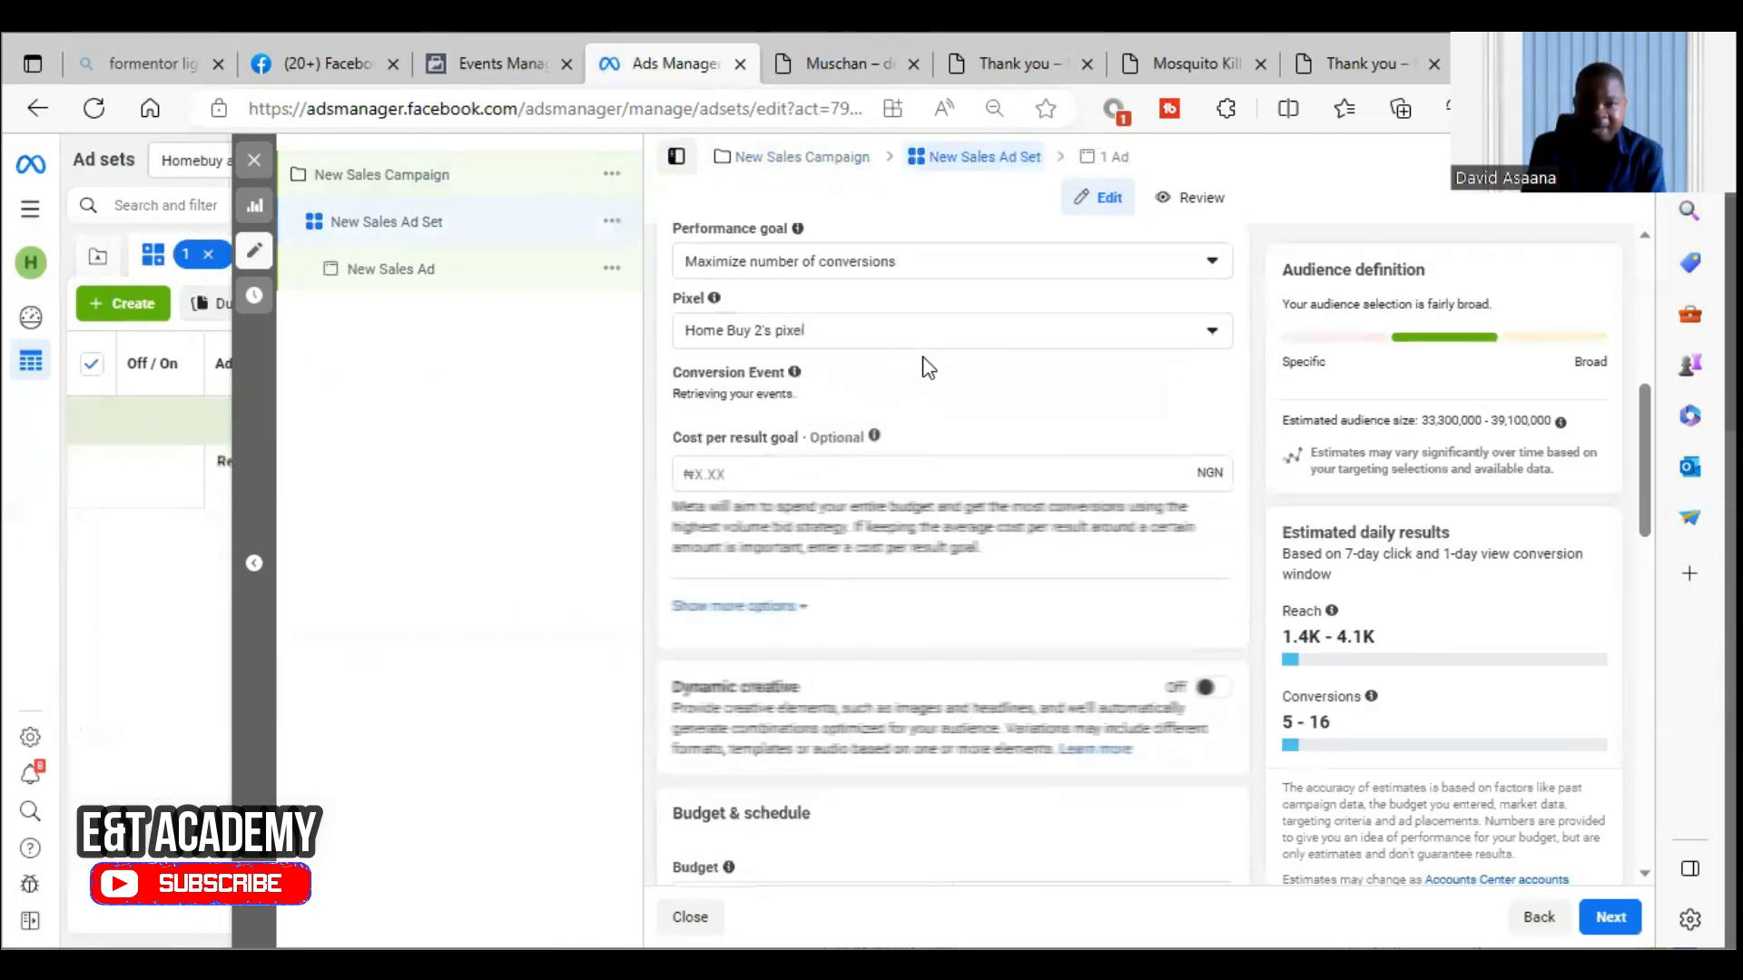
left_click(969, 367)
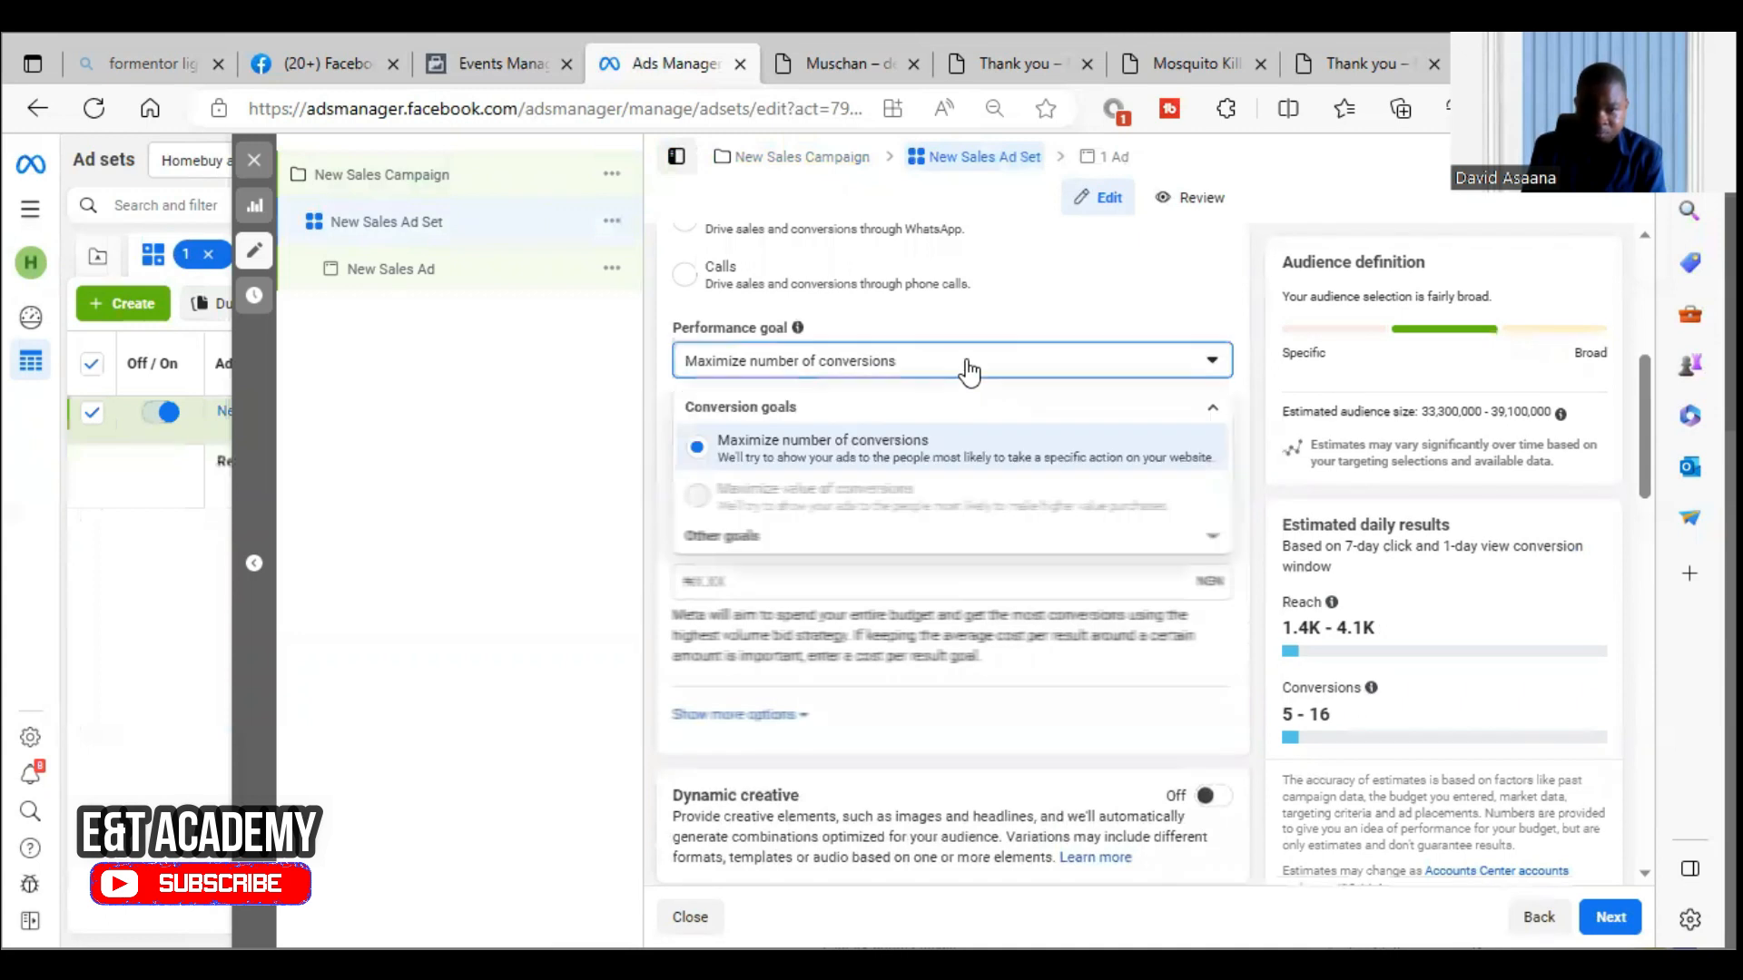
left_click(473, 419)
scroll(852, 467, "up", 2)
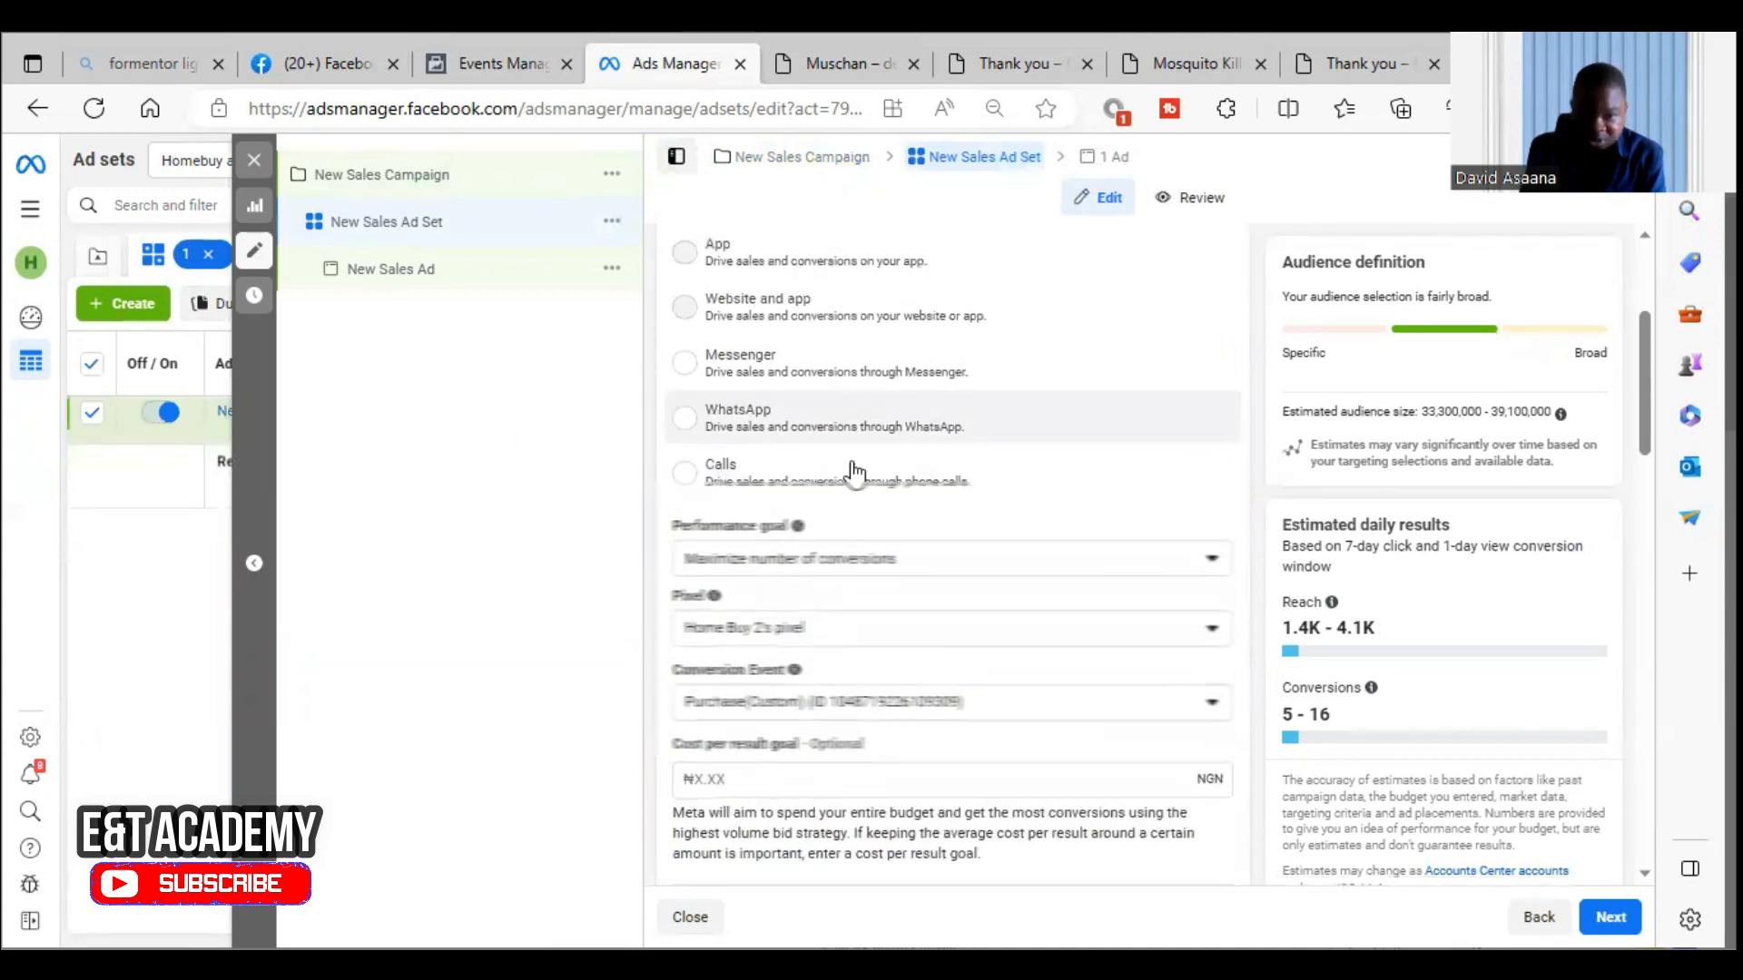
scroll(917, 546, "down", 2)
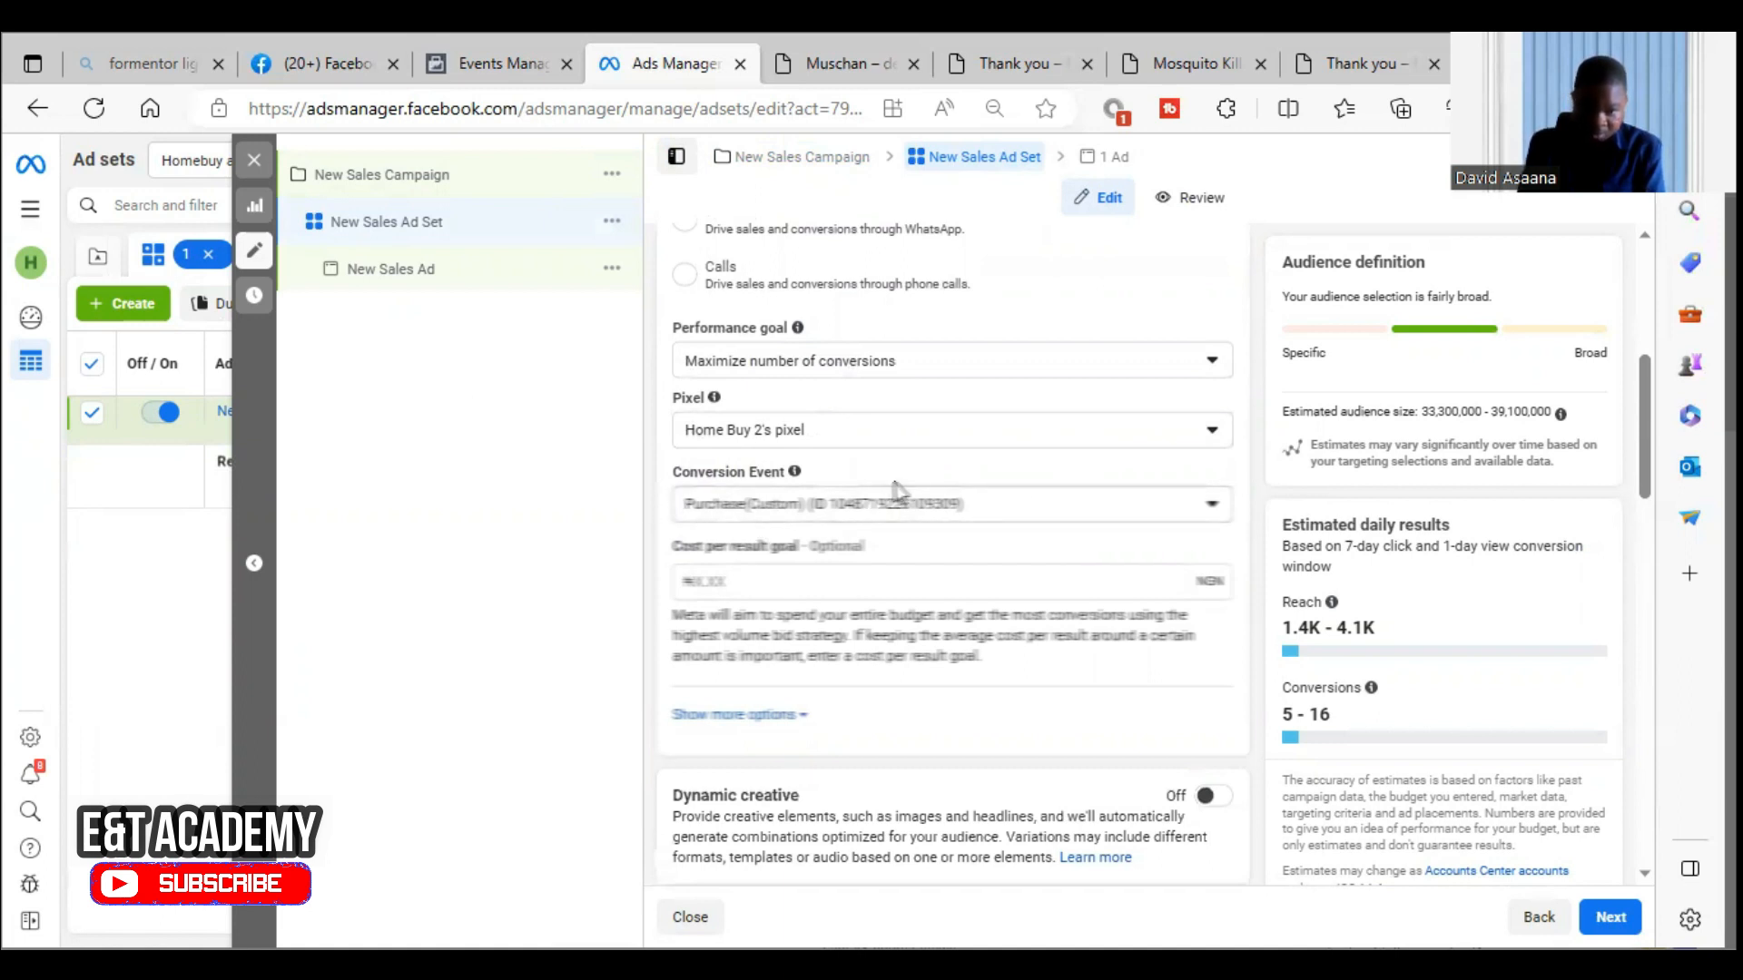
left_click(990, 515)
scroll(895, 615, "down", 3)
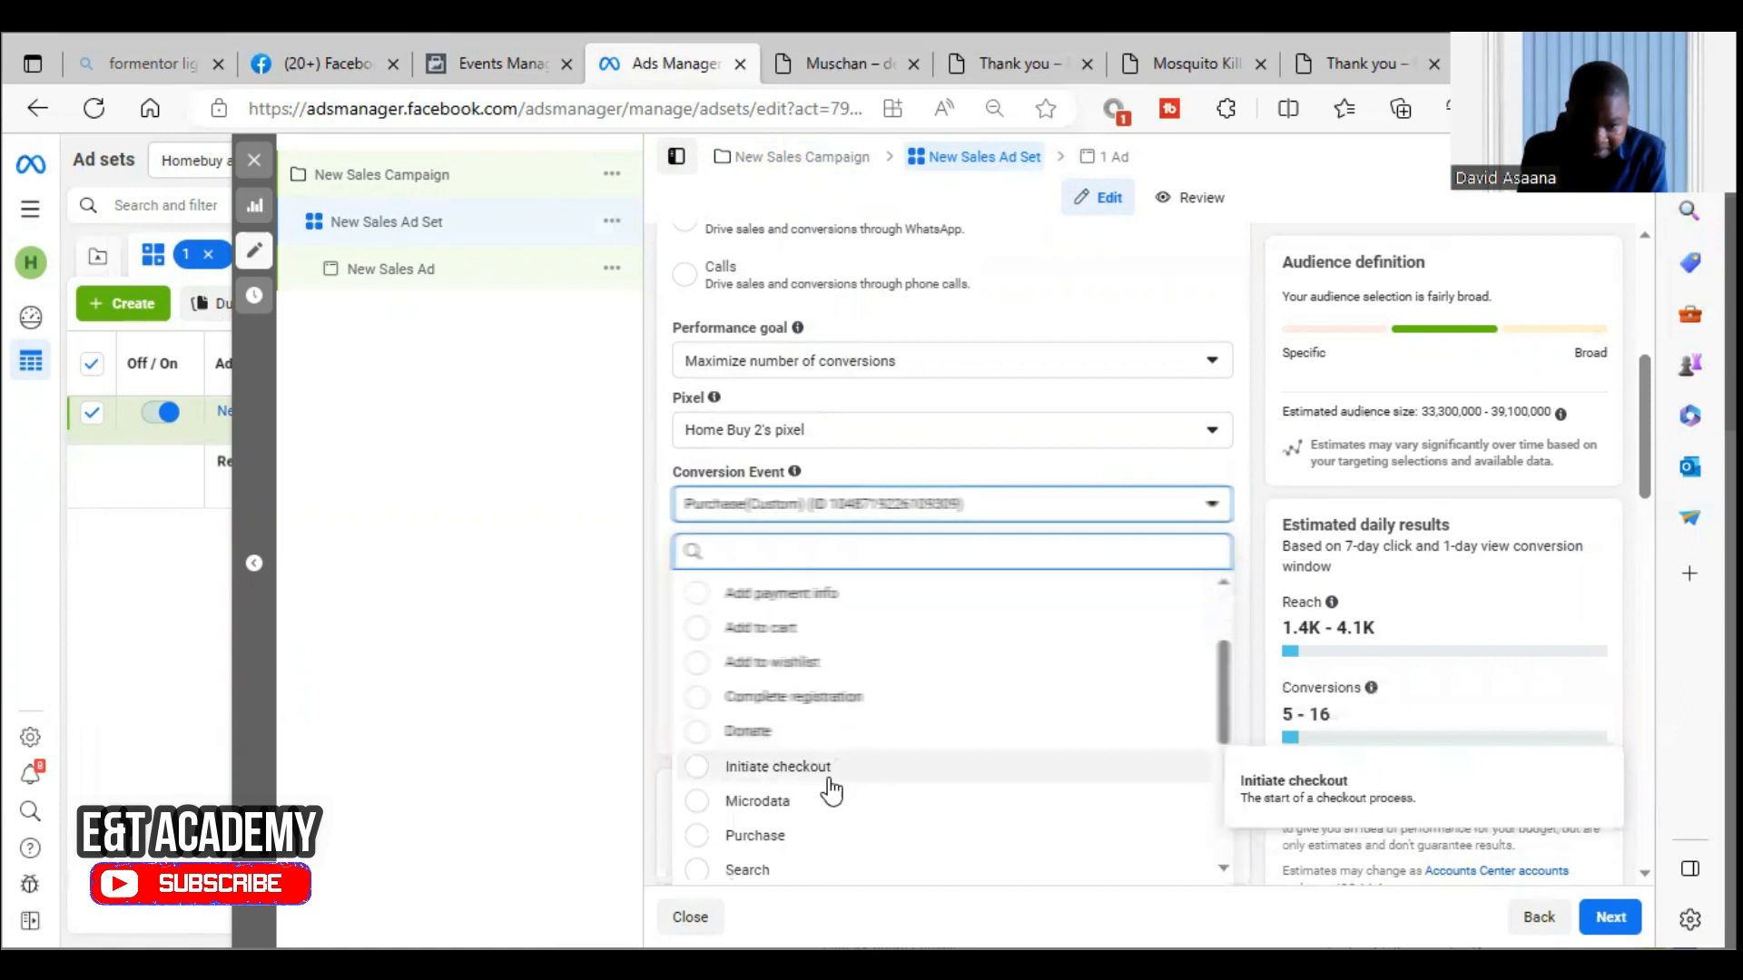
left_click(815, 839)
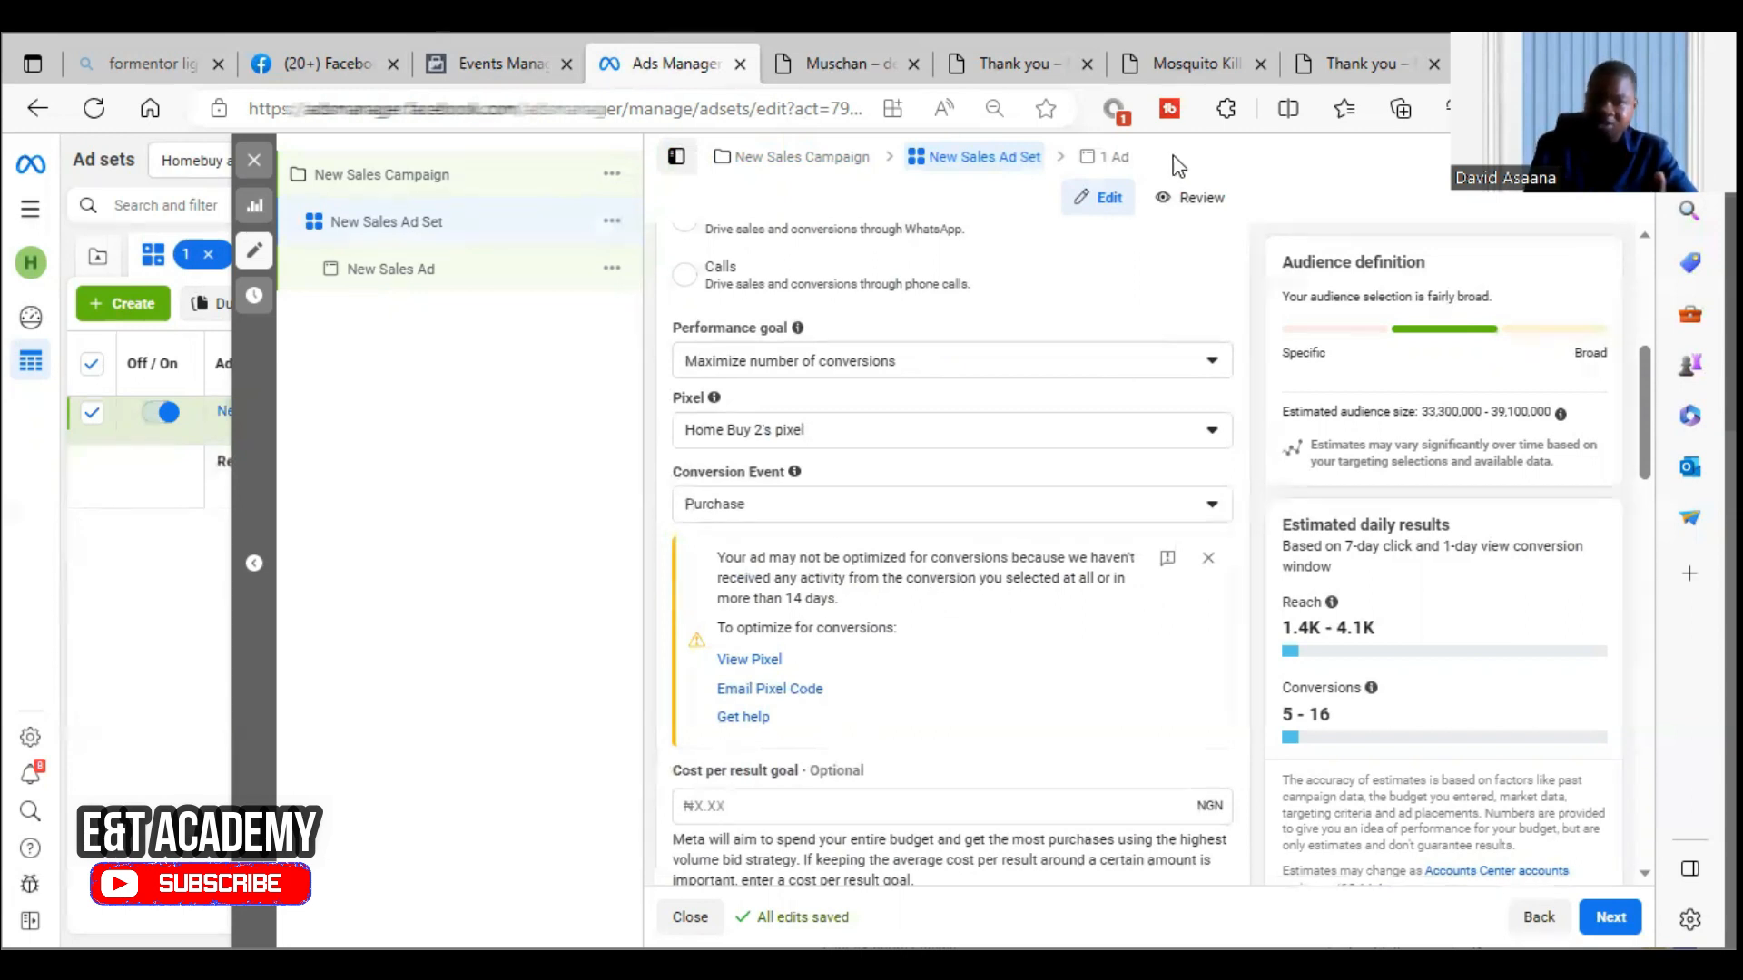
Switch to the Mosquito Killer sales page and look over its order form and quantity options.
left_click(1193, 63)
scroll(1165, 350, "down", 10)
scroll(1175, 341, "up", 3)
scroll(1177, 341, "up", 15)
scroll(1163, 354, "down", 10)
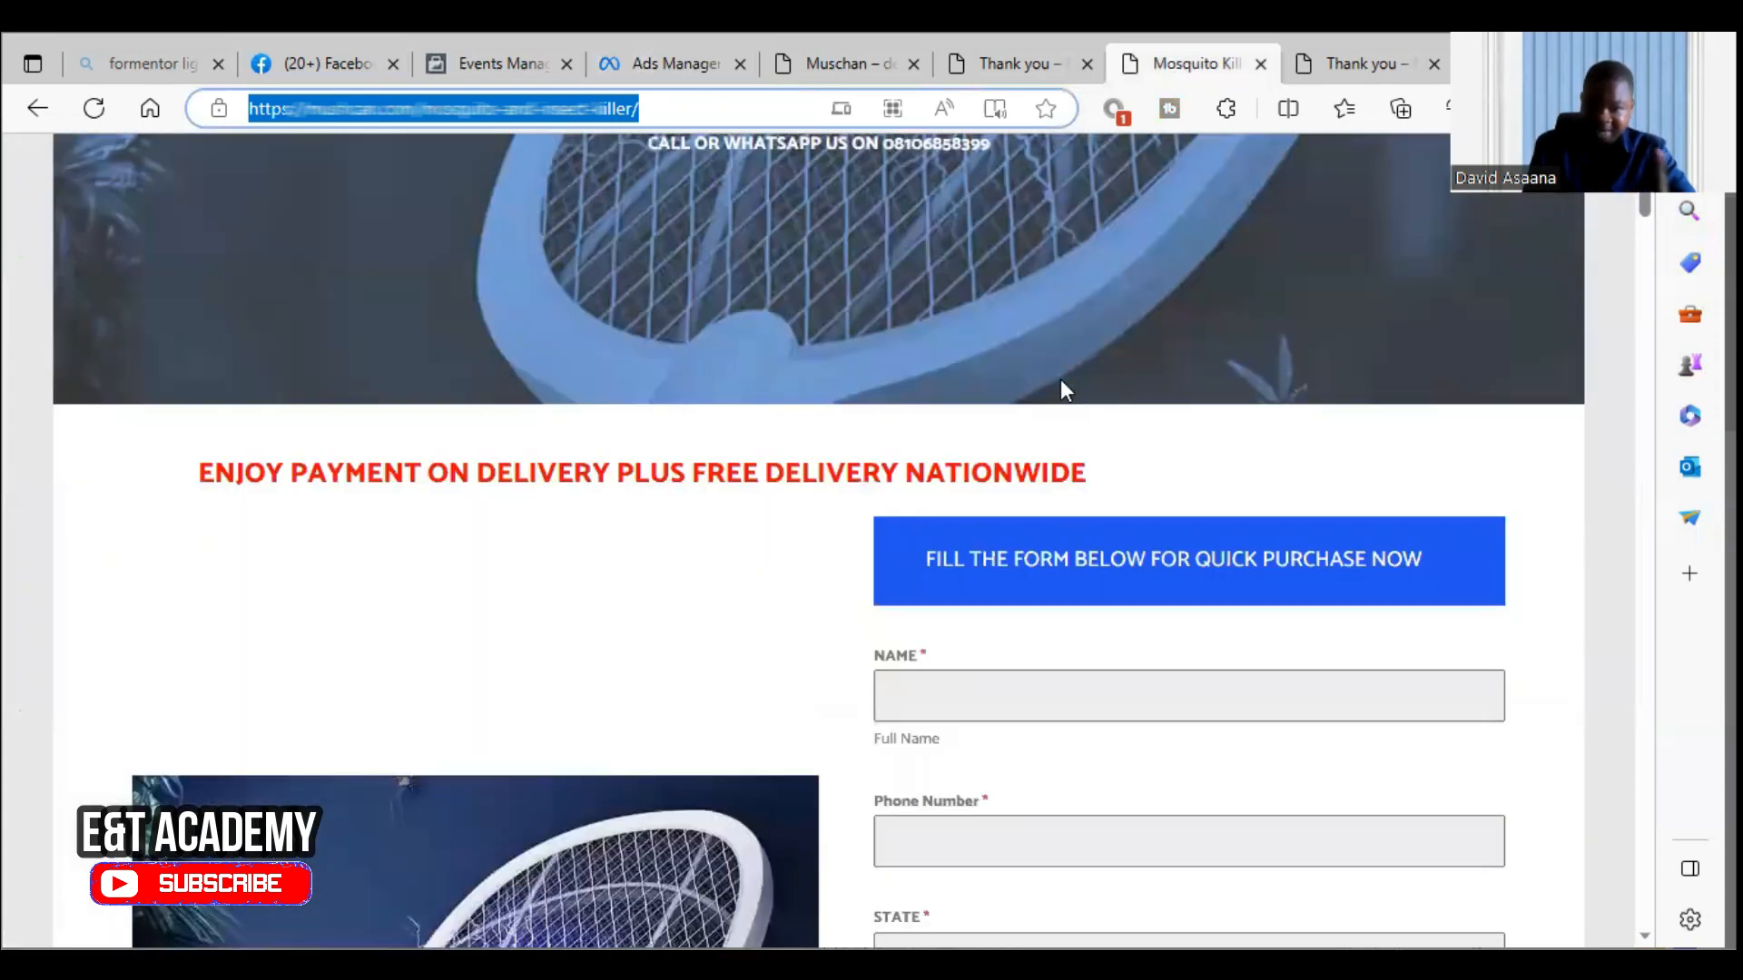
scroll(1010, 575, "up", 3)
scroll(1026, 580, "down", 6)
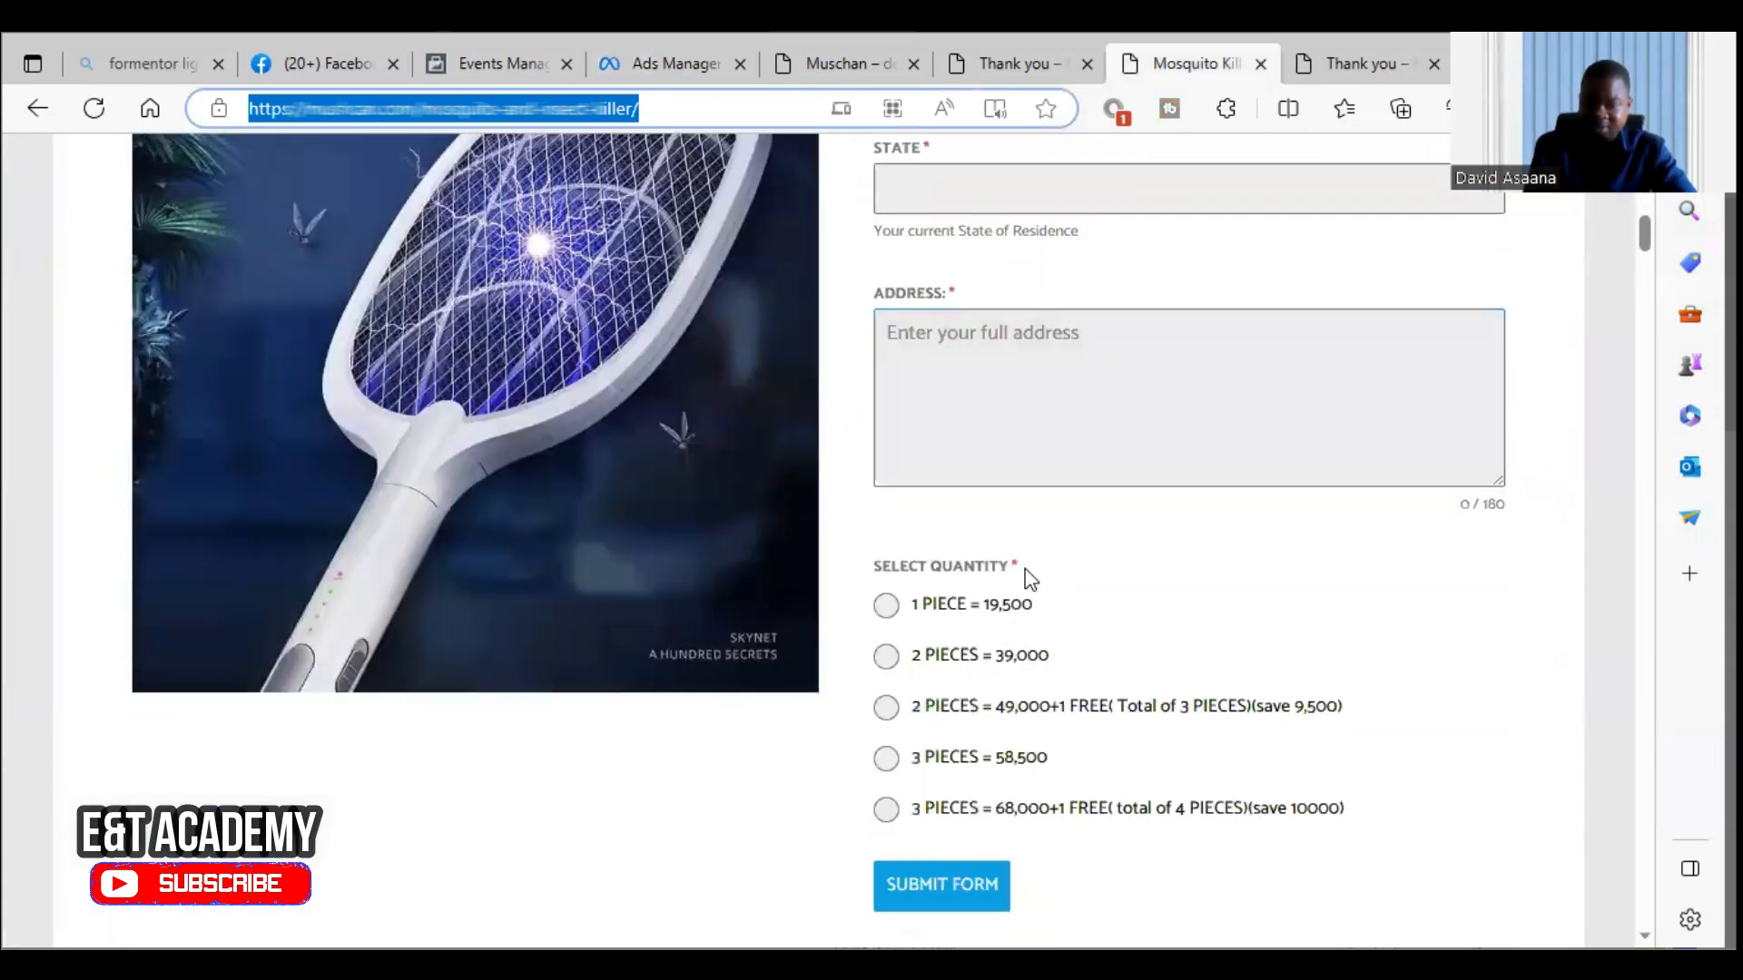
Choose "1 PIECE = 19,500", fill in the customer's details from saved info and submit the Mosquito Killer order form.
left_click(903, 608)
scroll(973, 591, "up", 4)
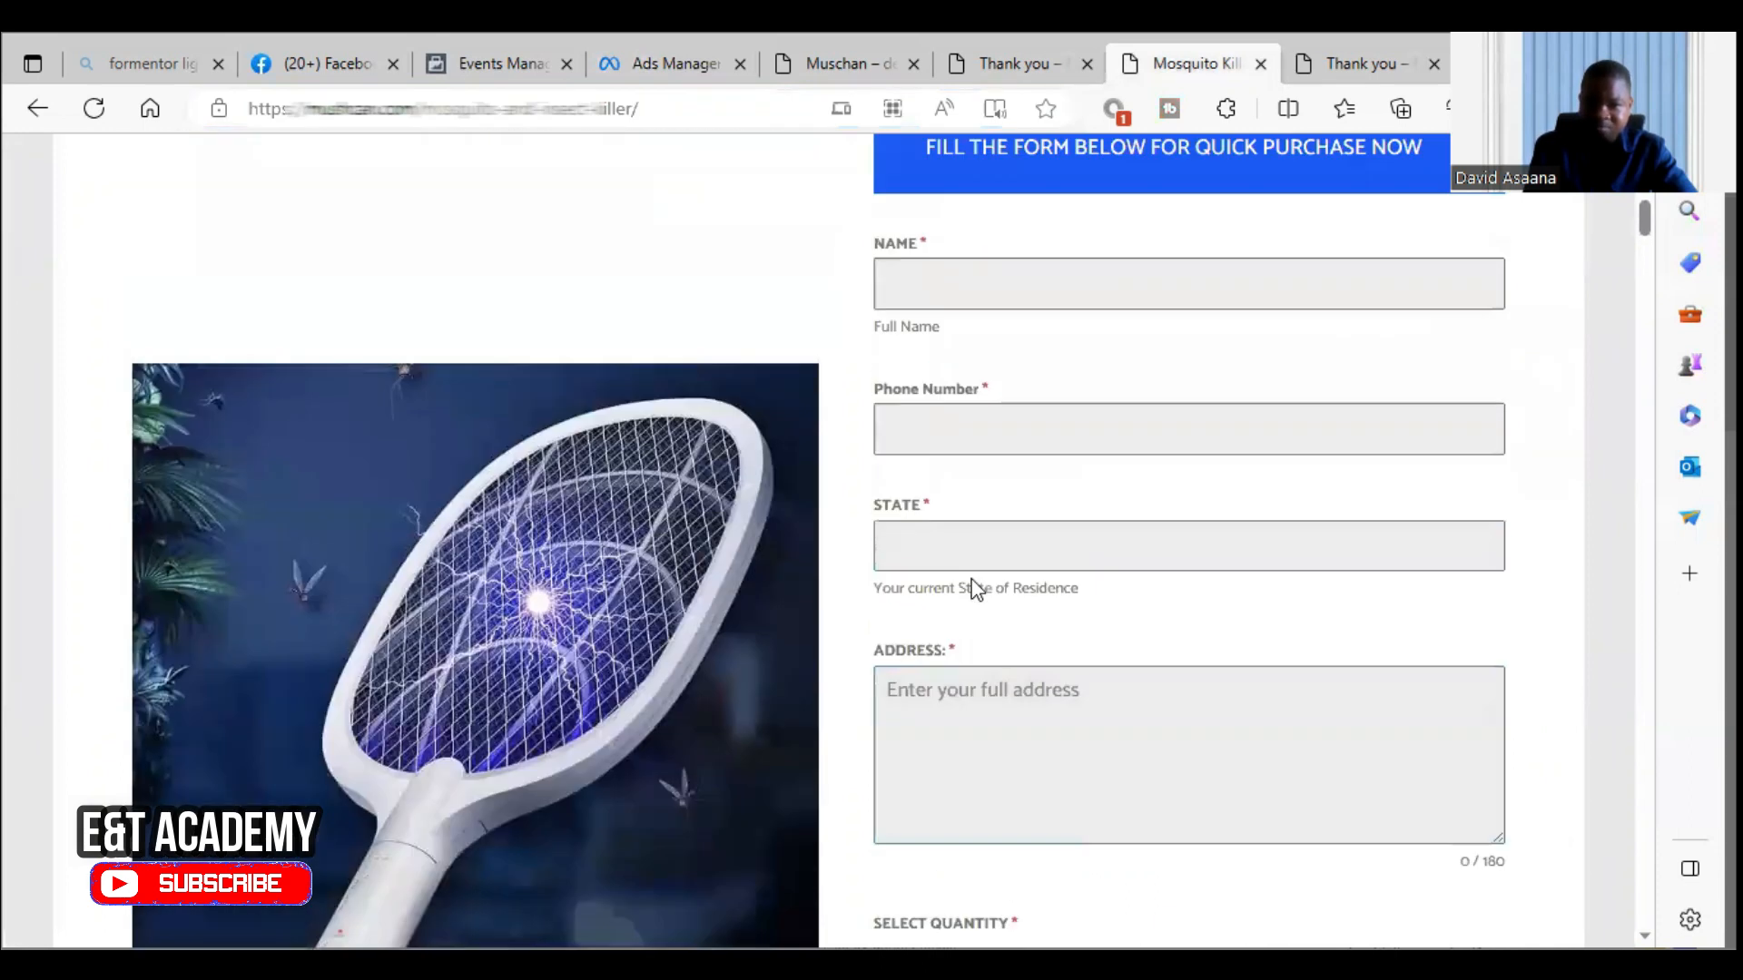
left_click(965, 289)
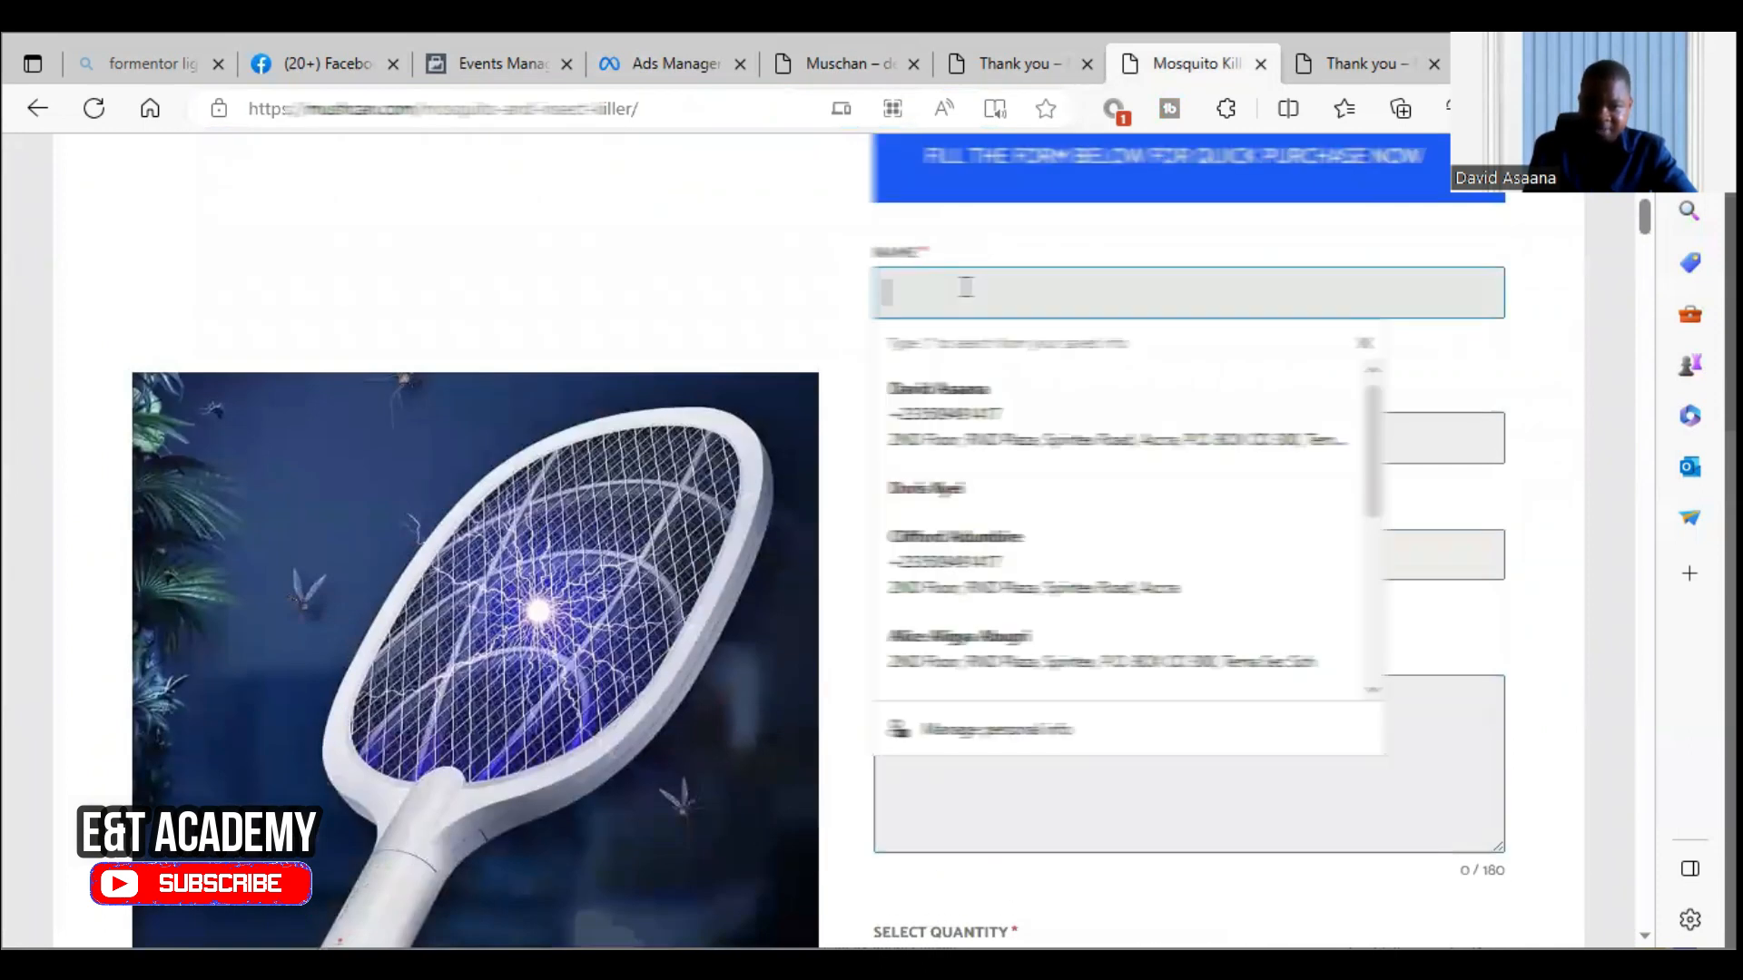
left_click(939, 640)
scroll(962, 580, "down", 8)
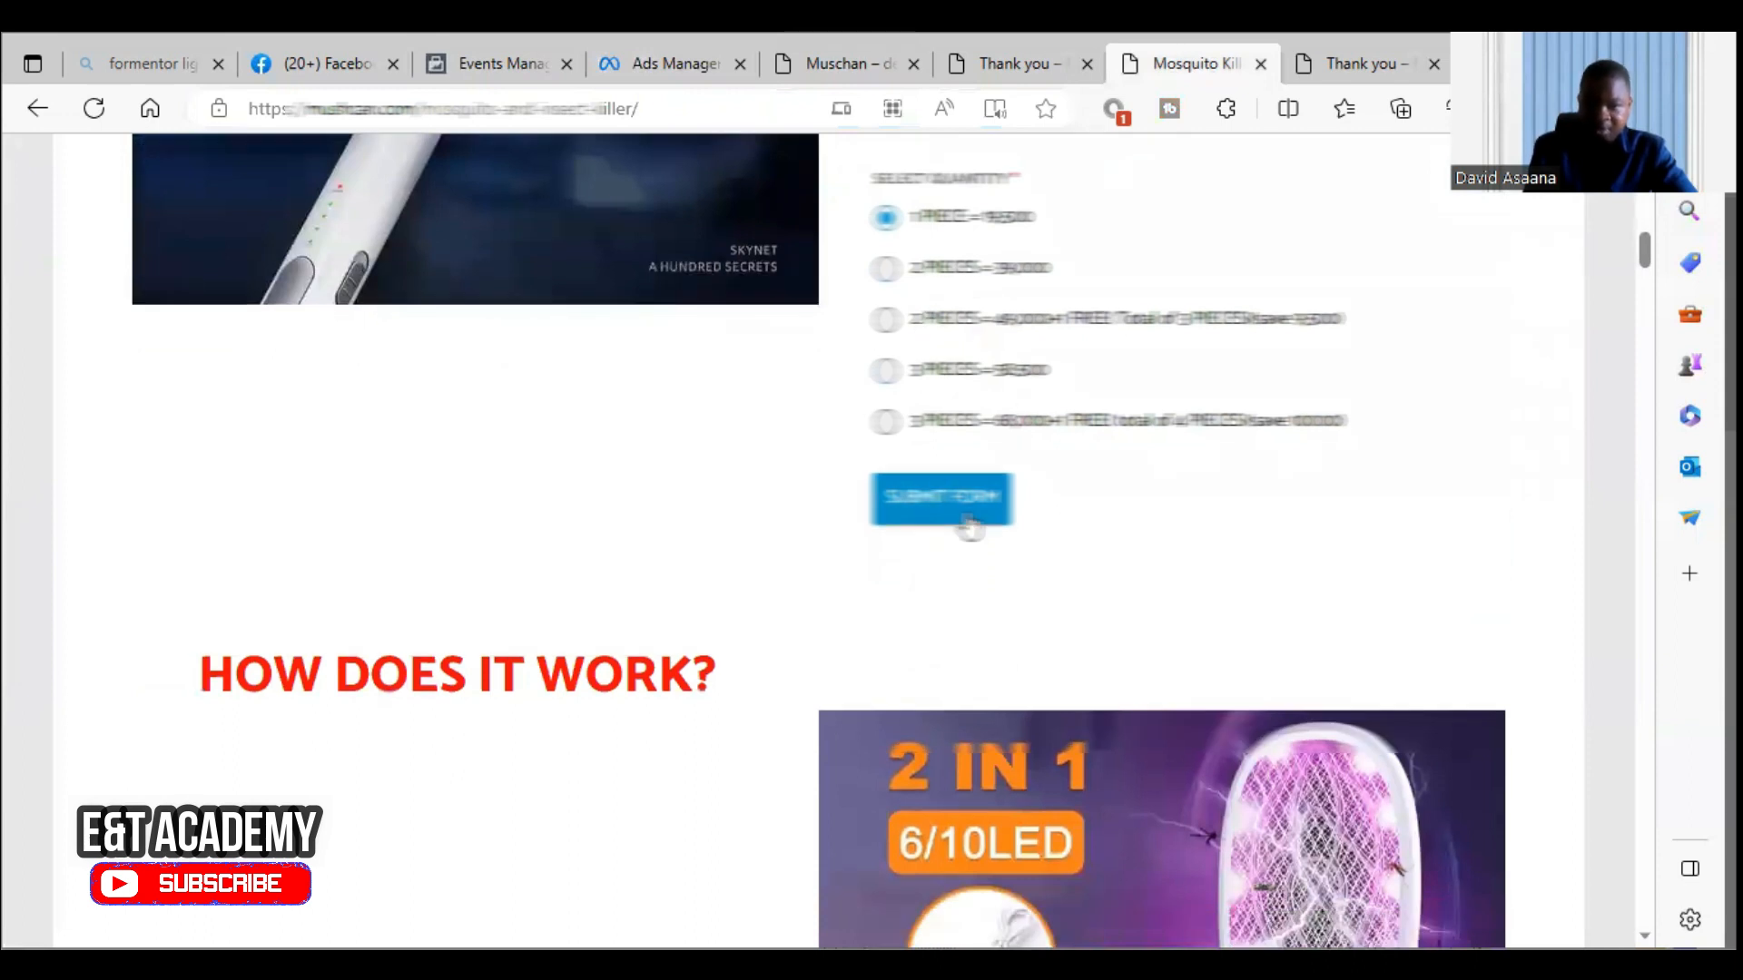
left_click(968, 524)
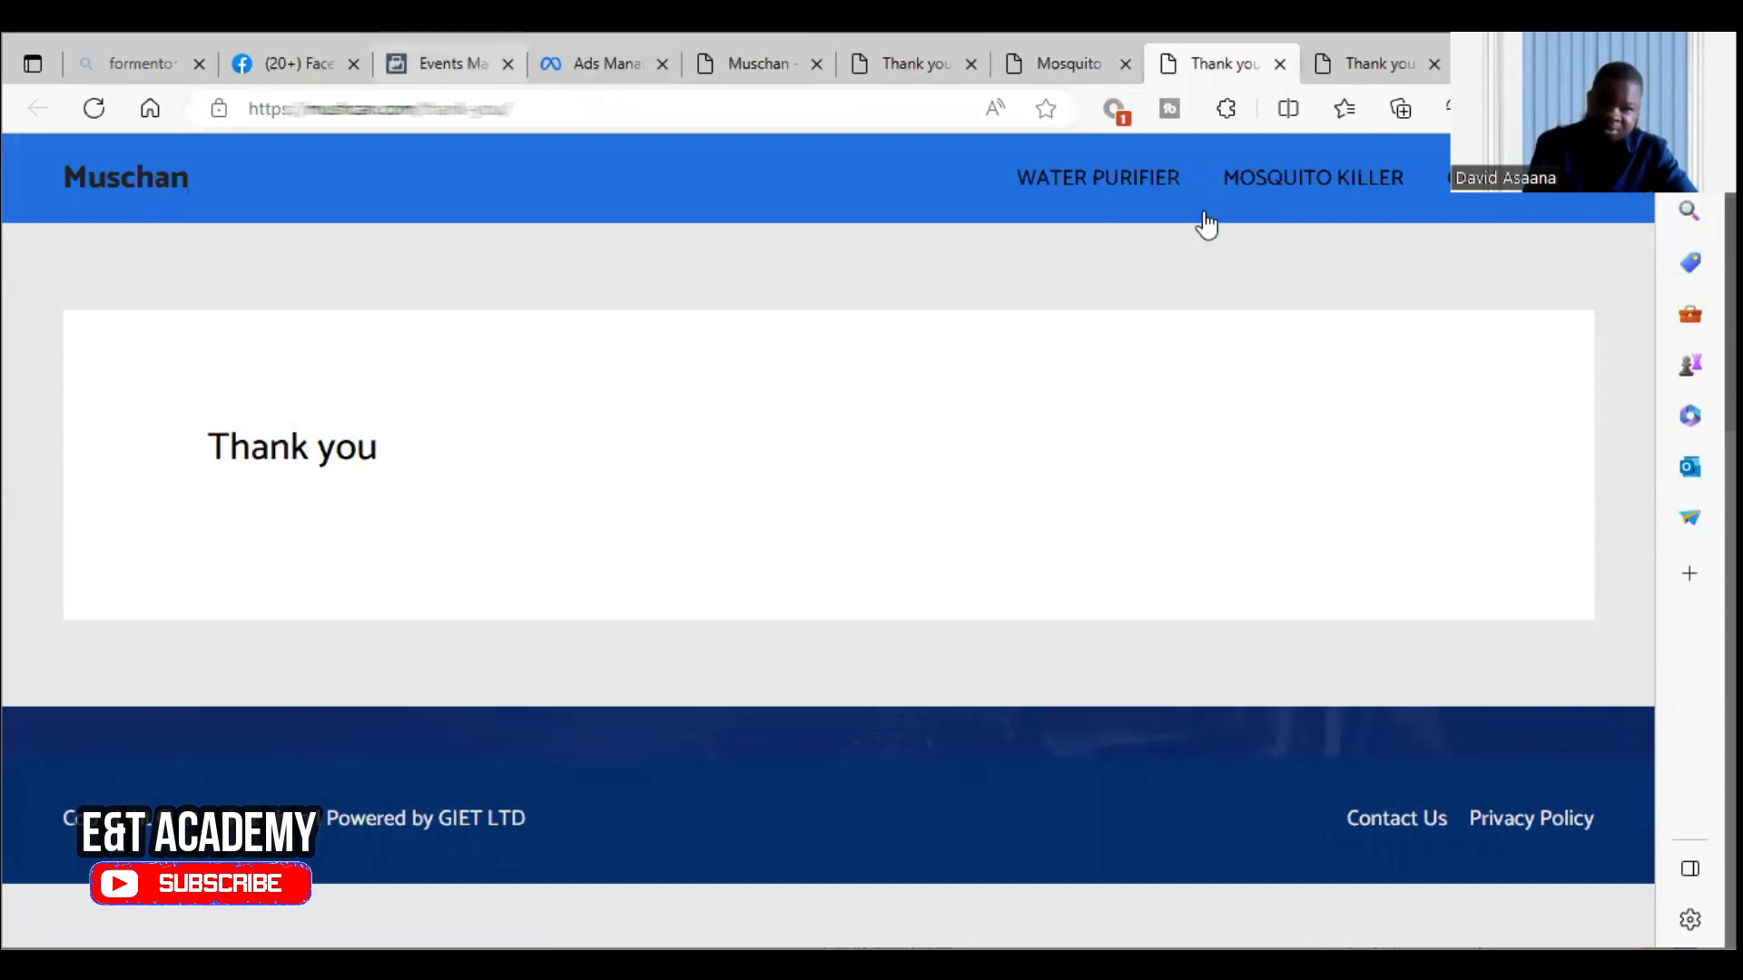
Switch to Events Manager, open the Home Buy 2's pixel data source and reload it to check for received events.
left_click(504, 51)
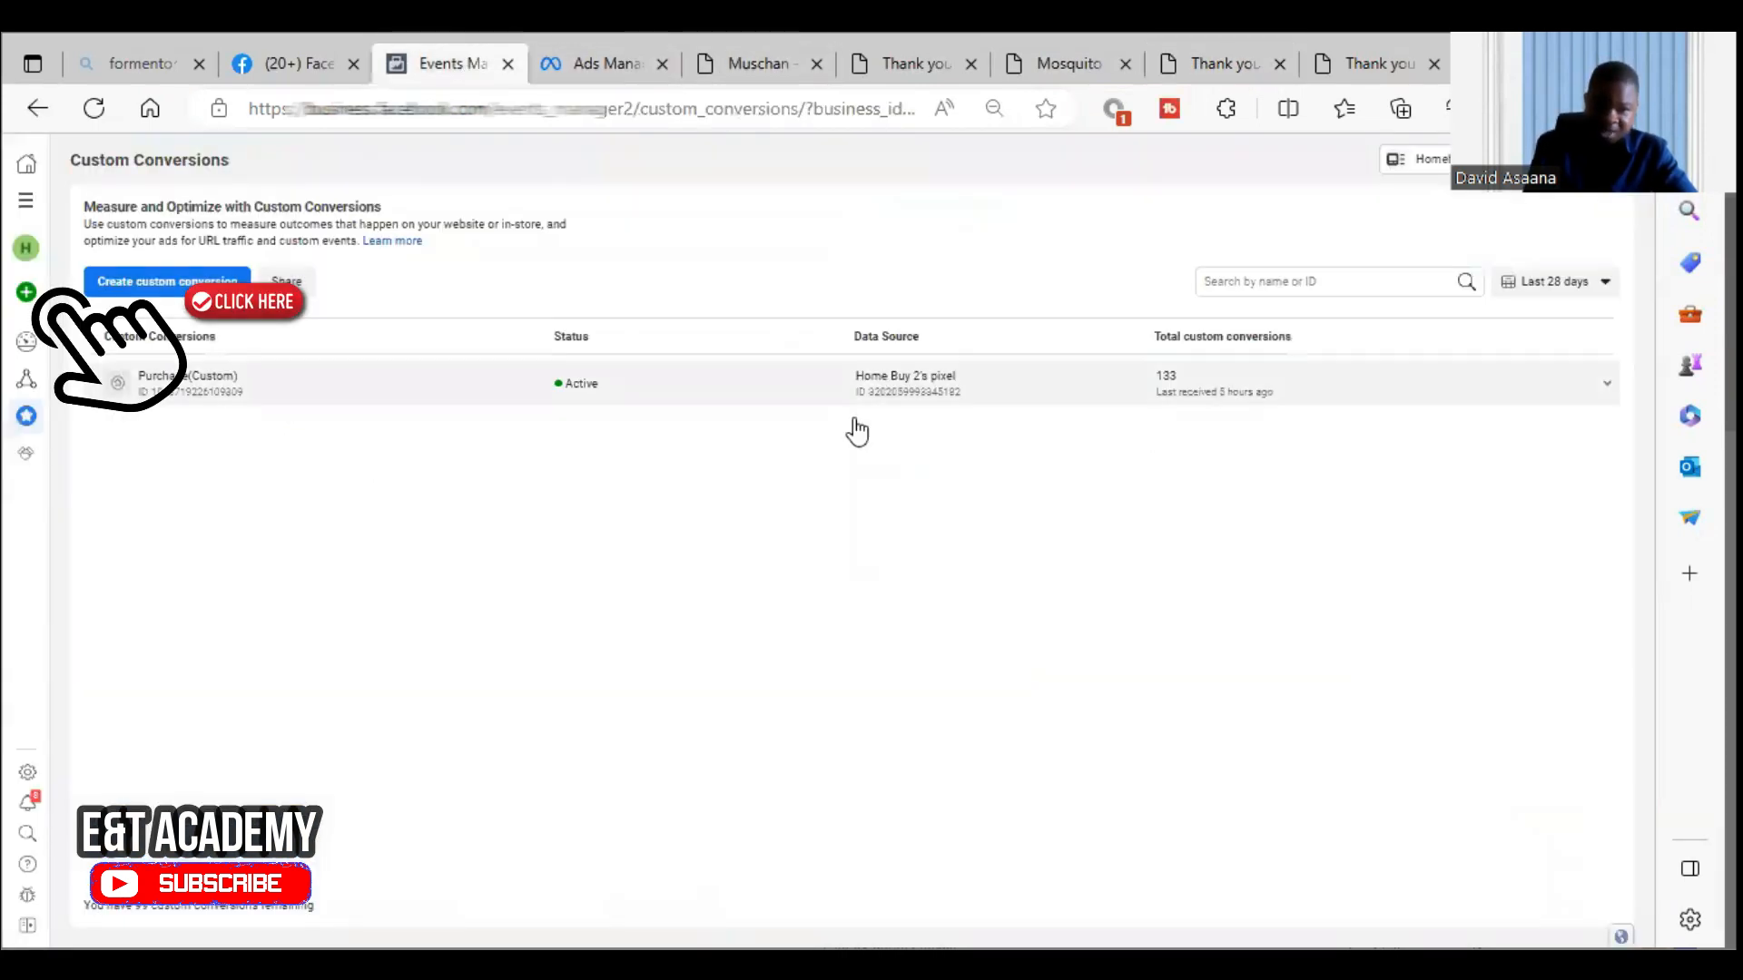
left_click(84, 344)
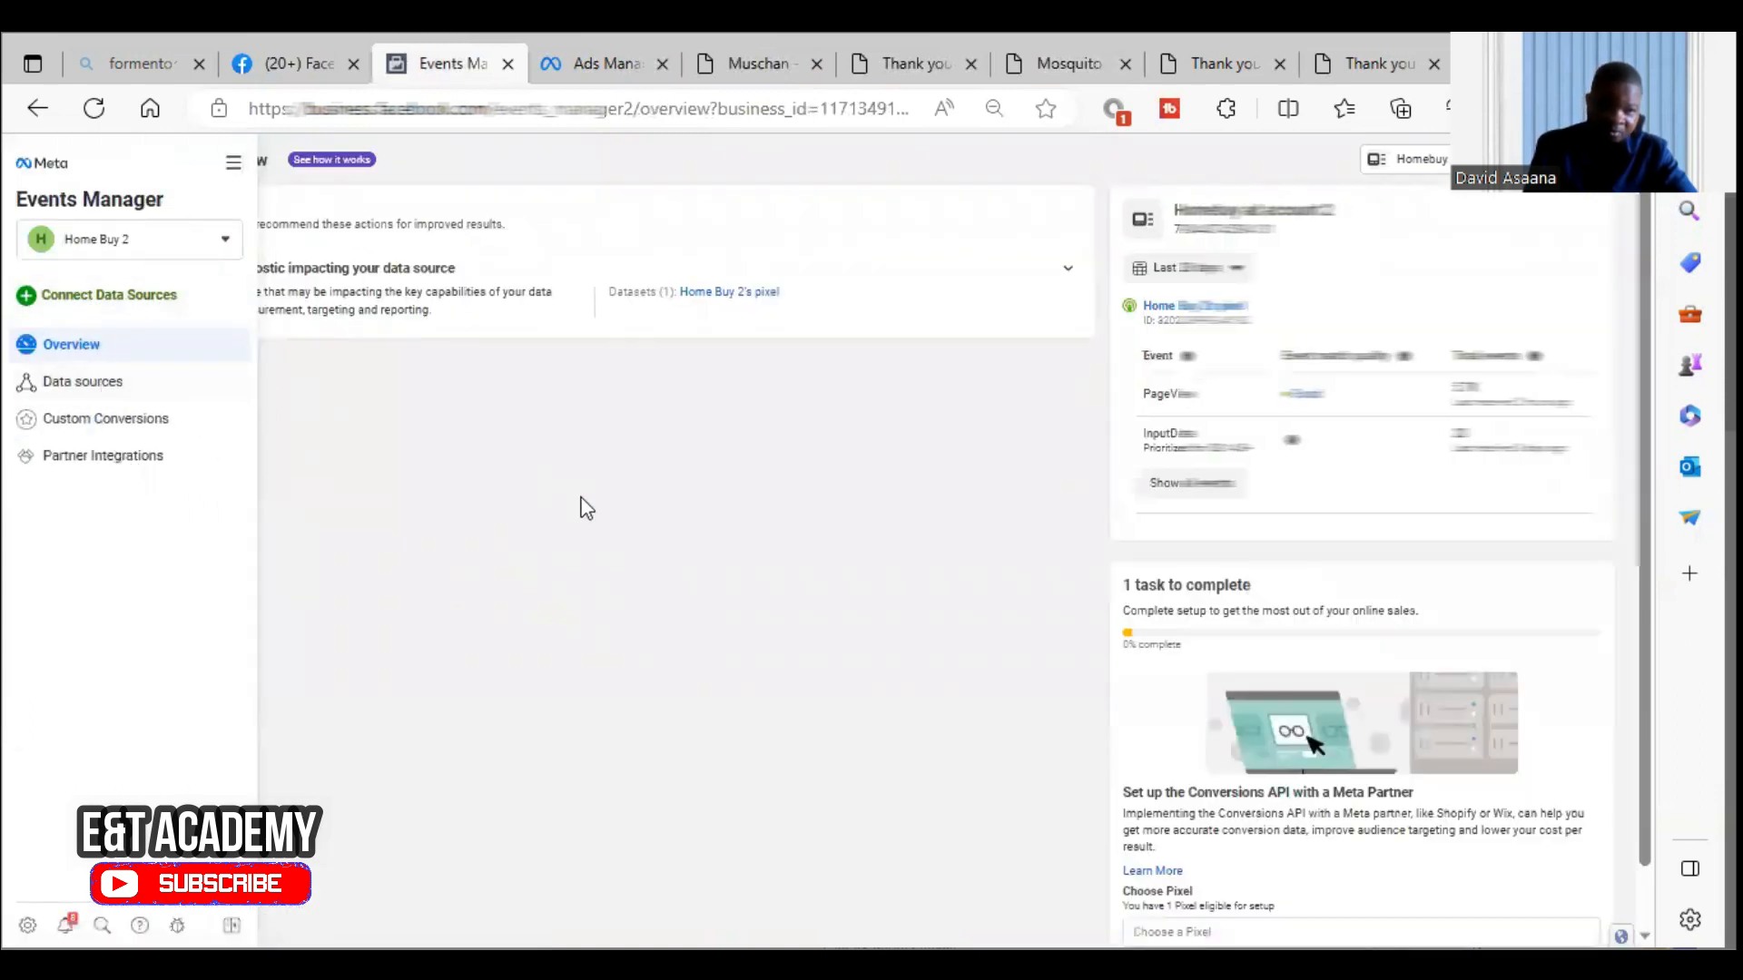
mouse_move(22, 372)
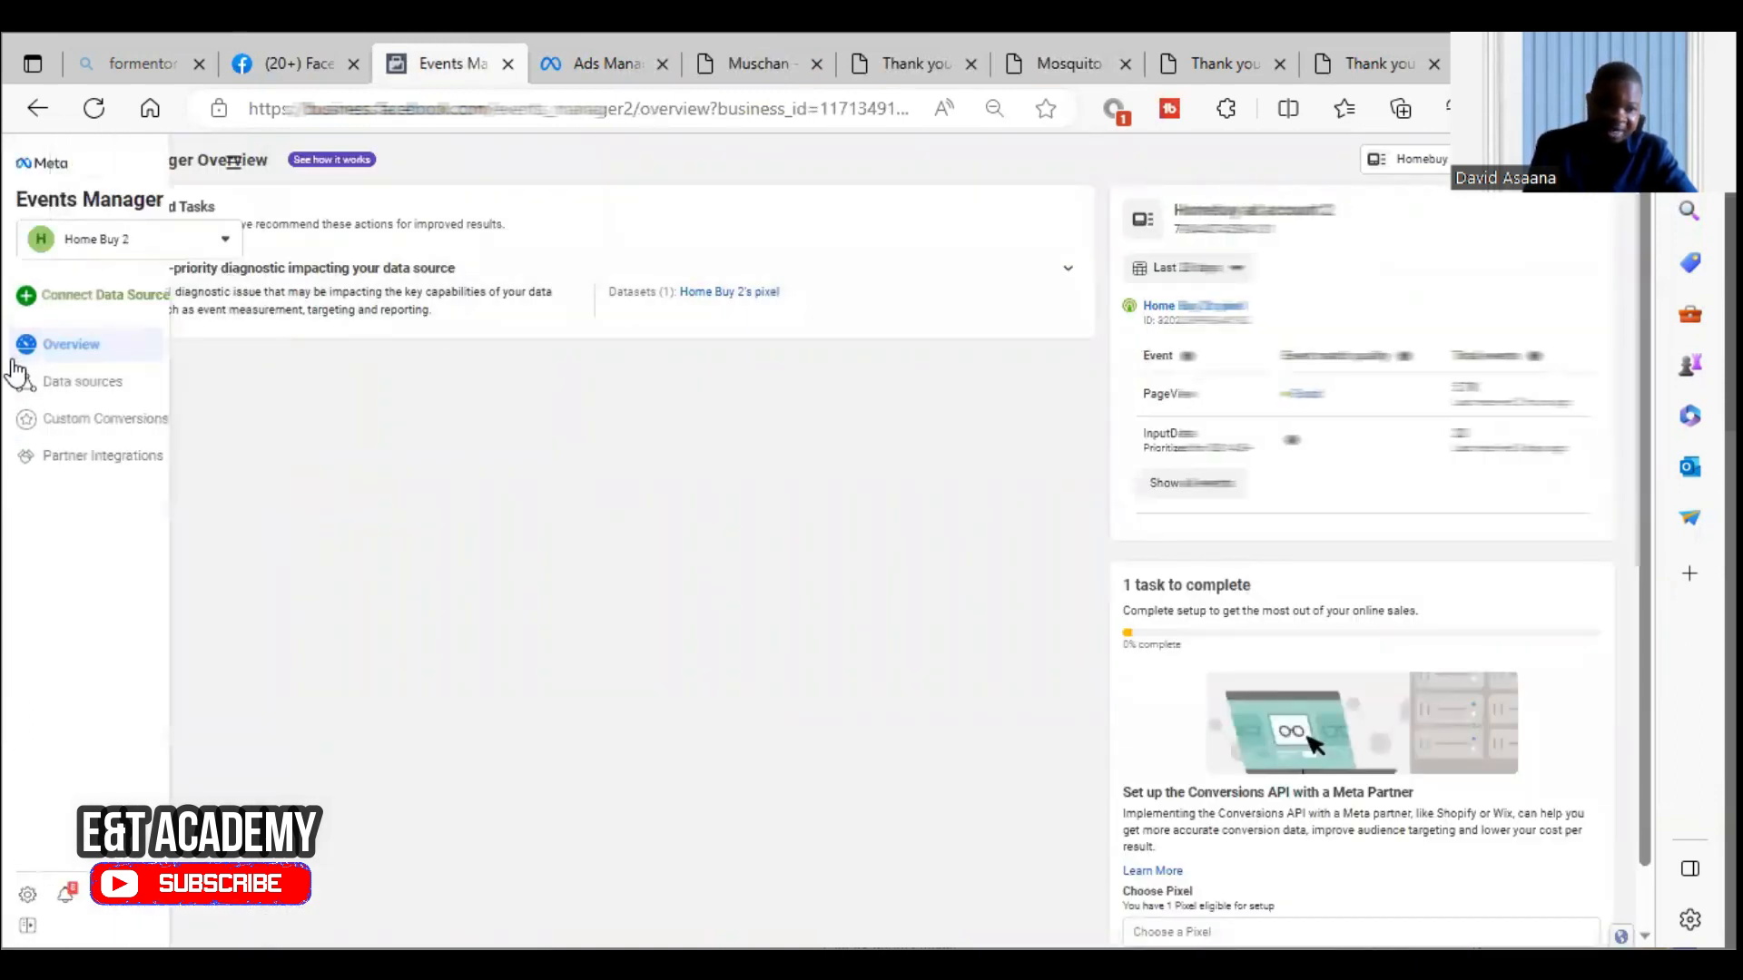
left_click(95, 386)
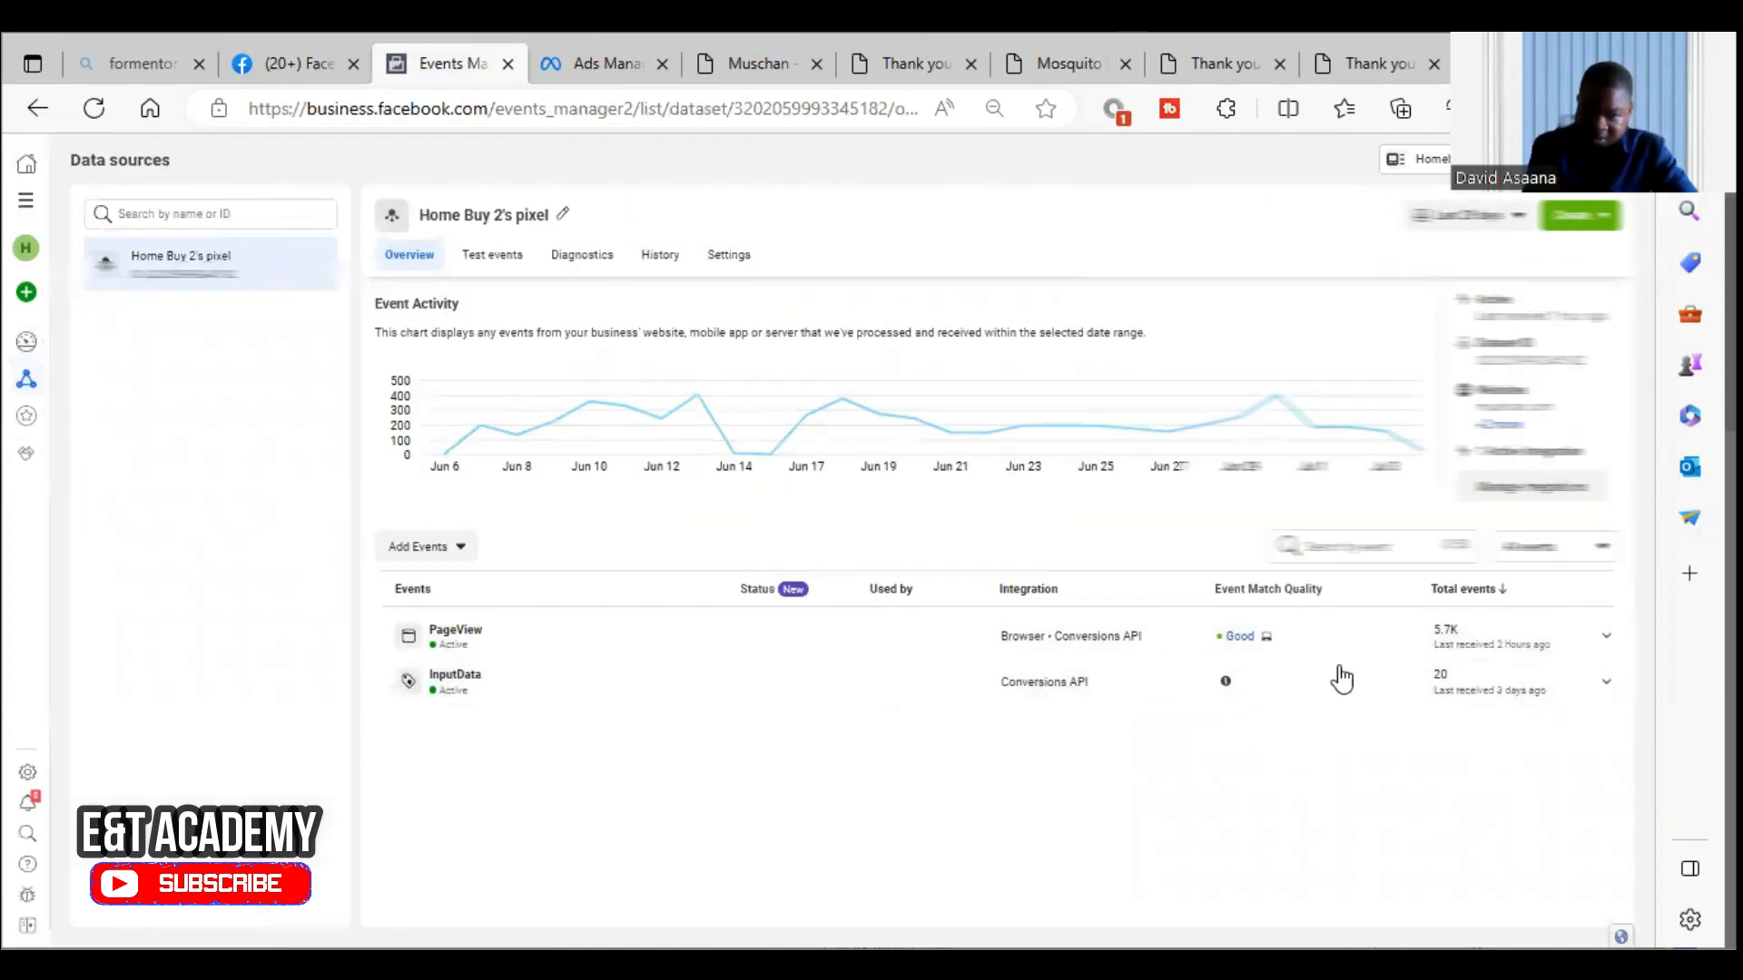
left_click(95, 109)
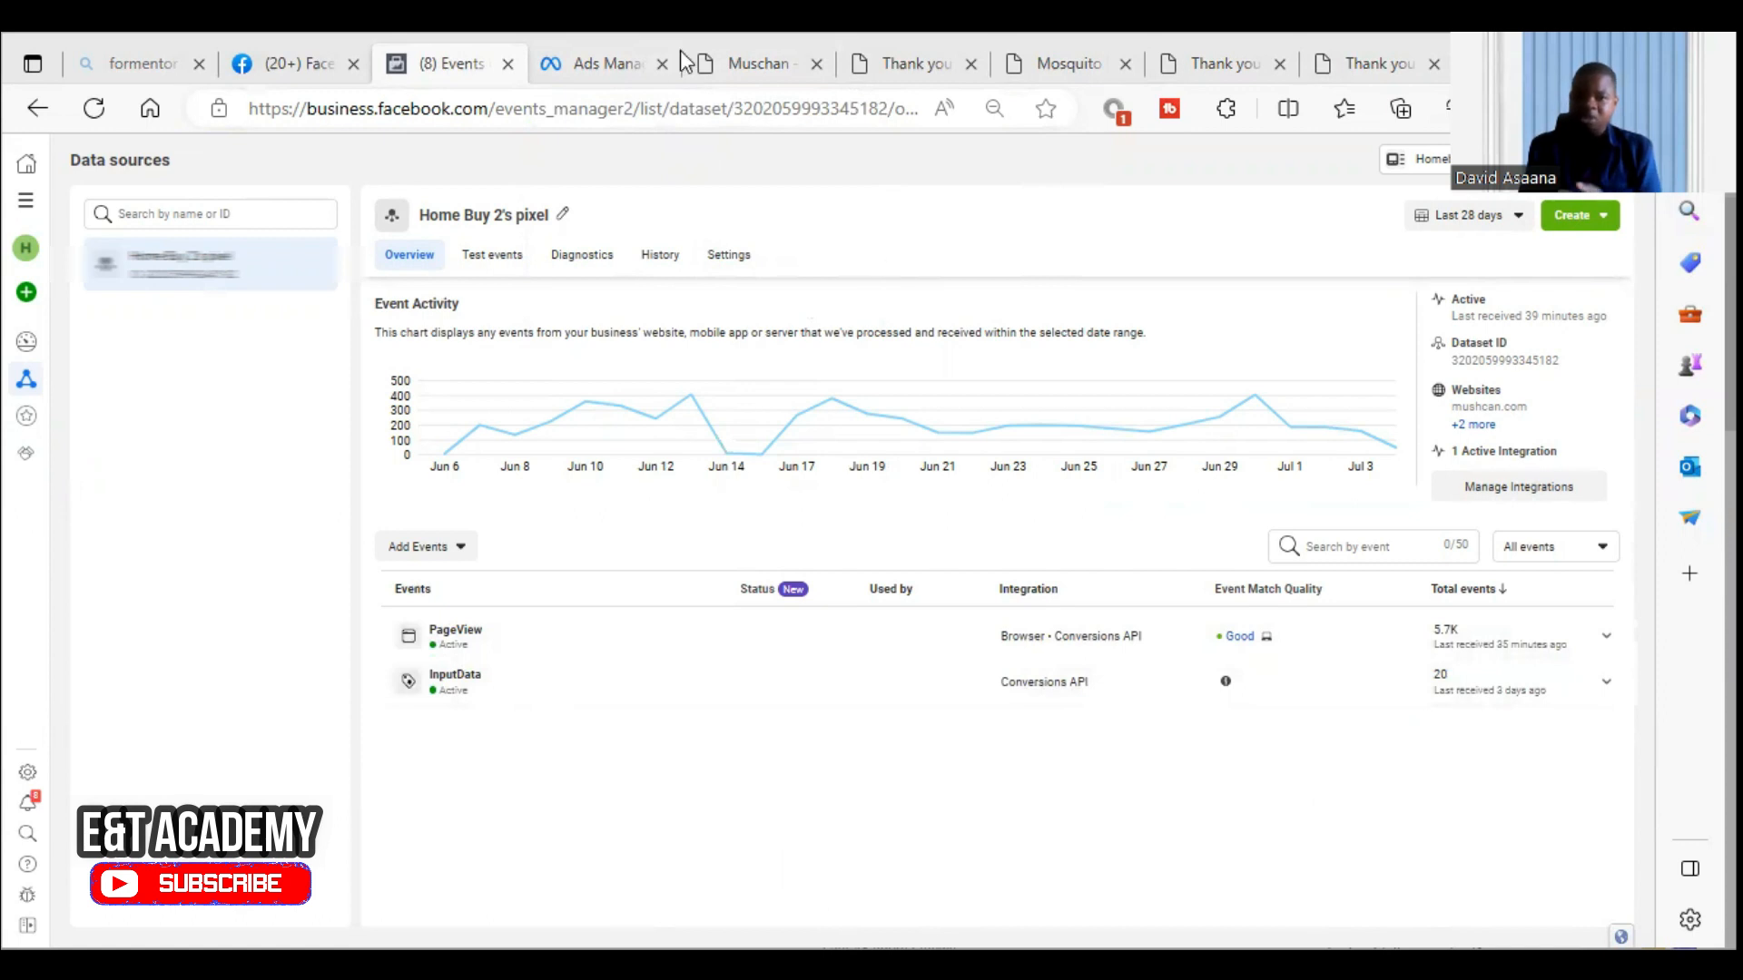
Return to the New Sales Ad Set in Ads Manager and review the settings below the conversion event.
left_click(623, 66)
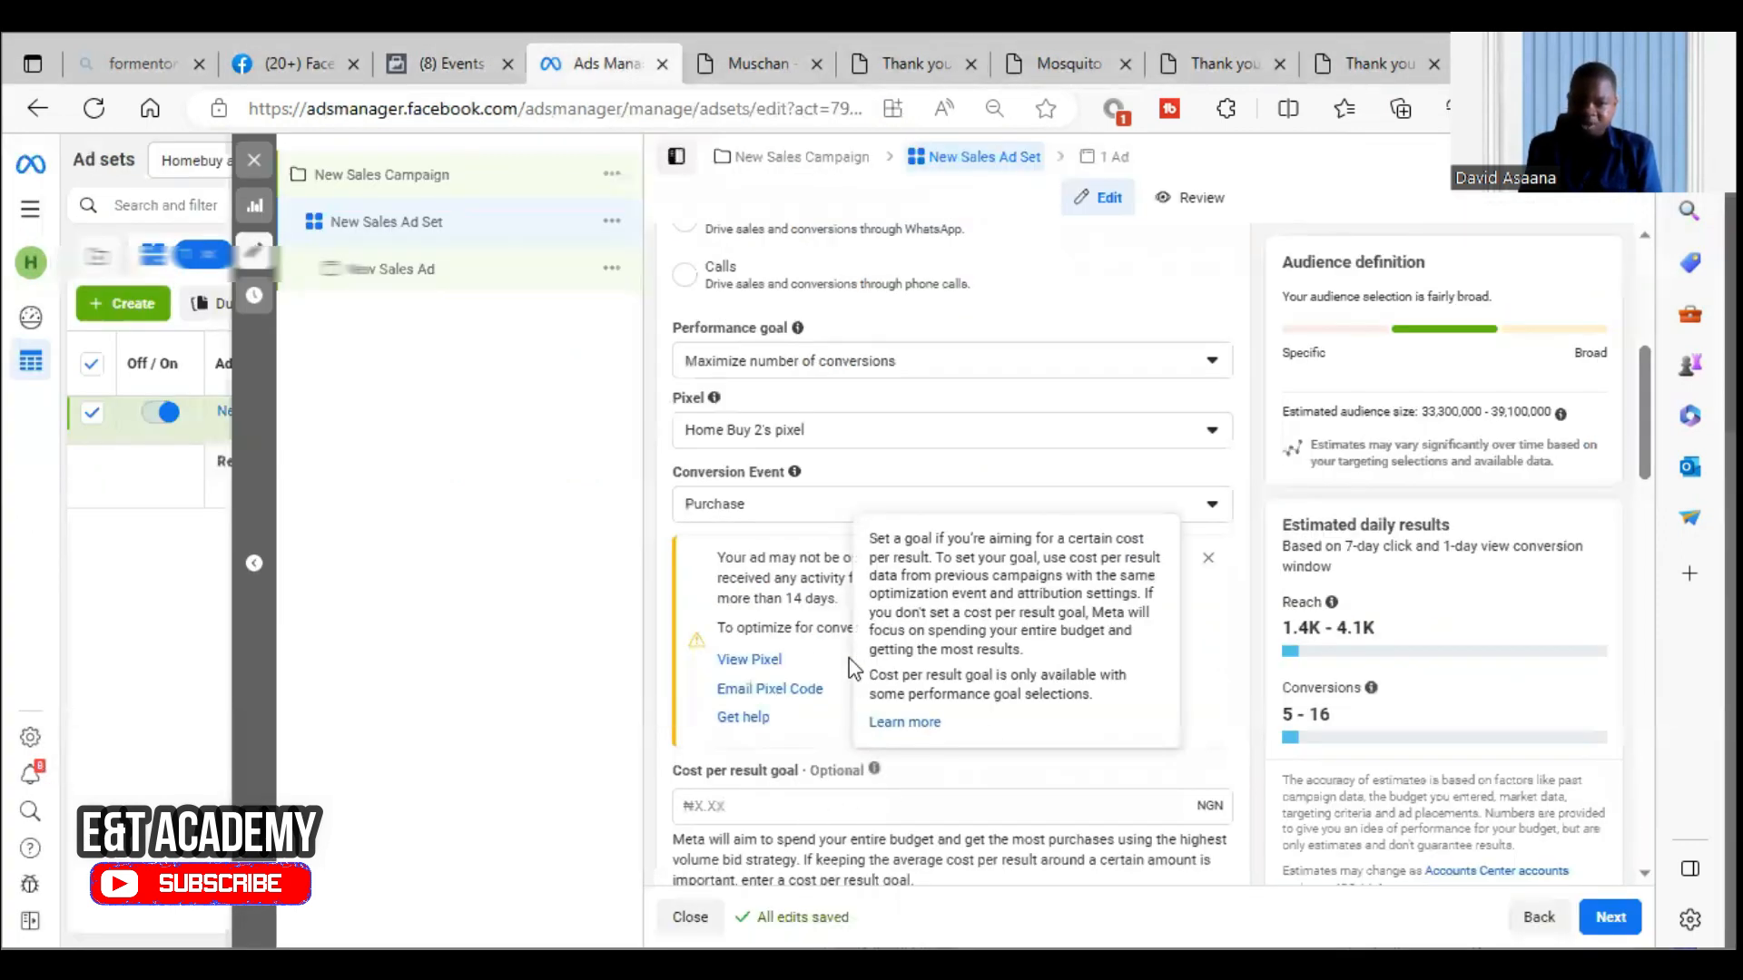
scroll(1588, 640, "down", 3)
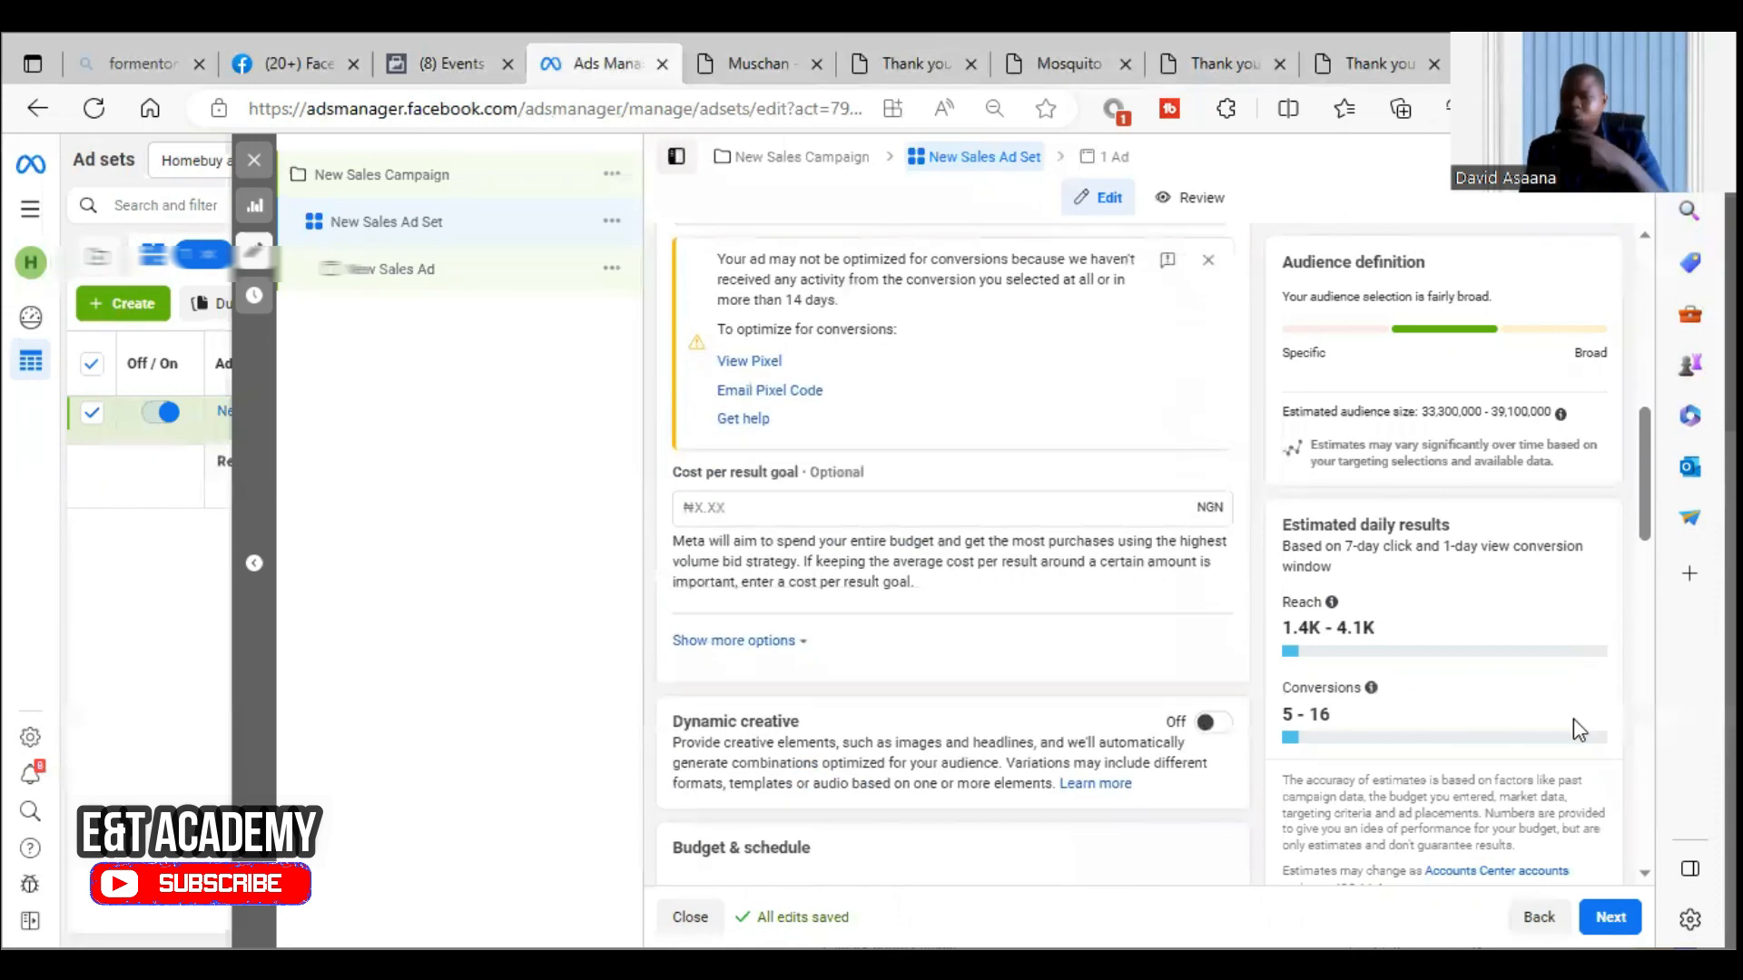